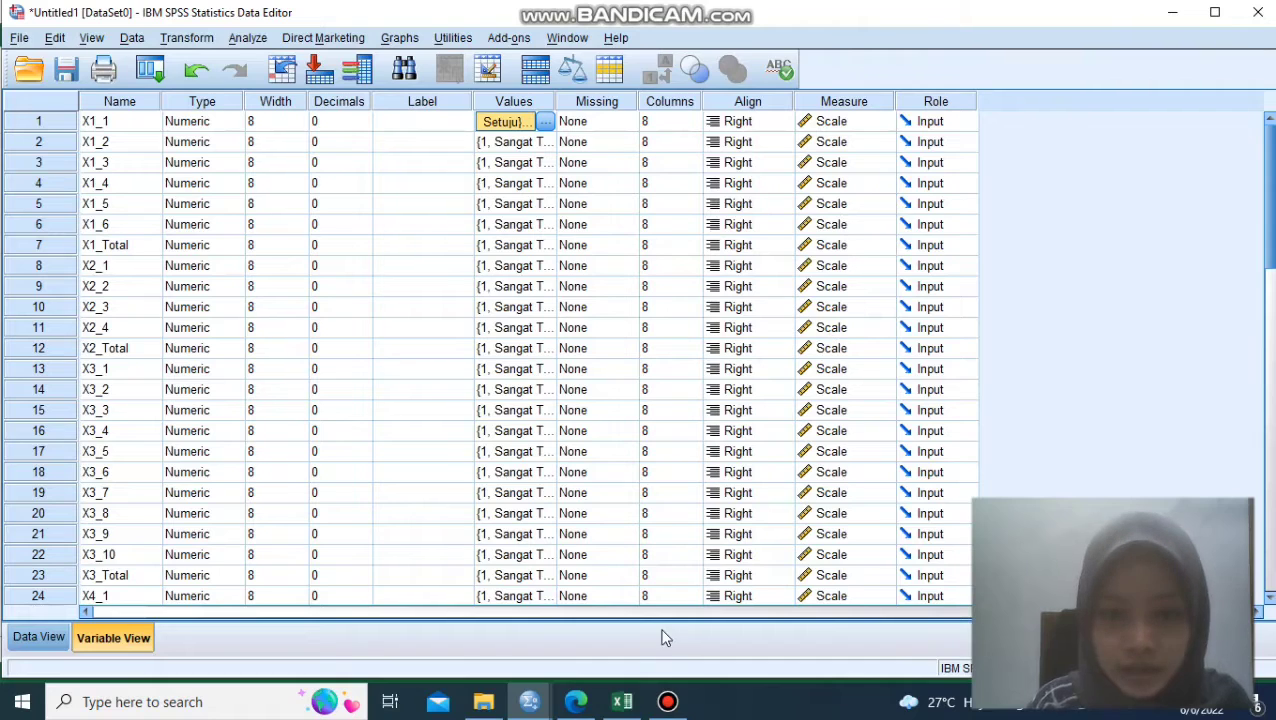
- Compare the Opini Auditor tabulation in Excel with the variable definitions in the SPSS data editor
click(621, 701)
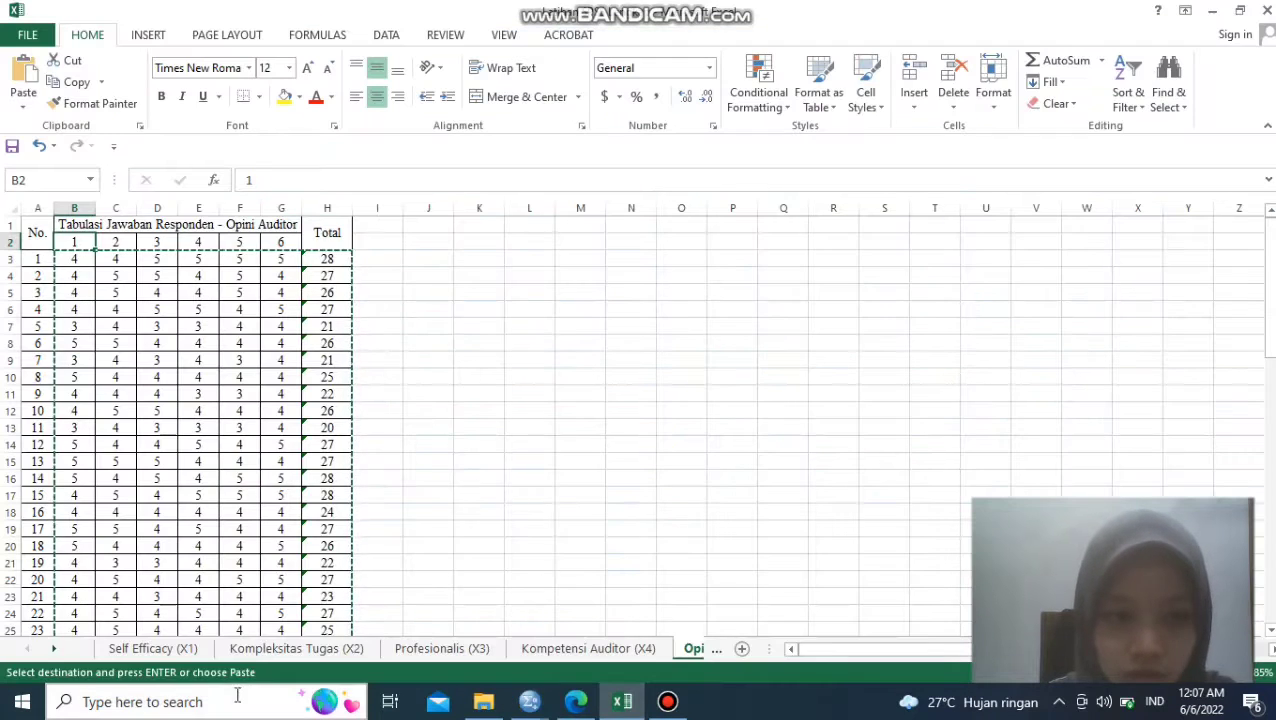
mouse_move(533, 705)
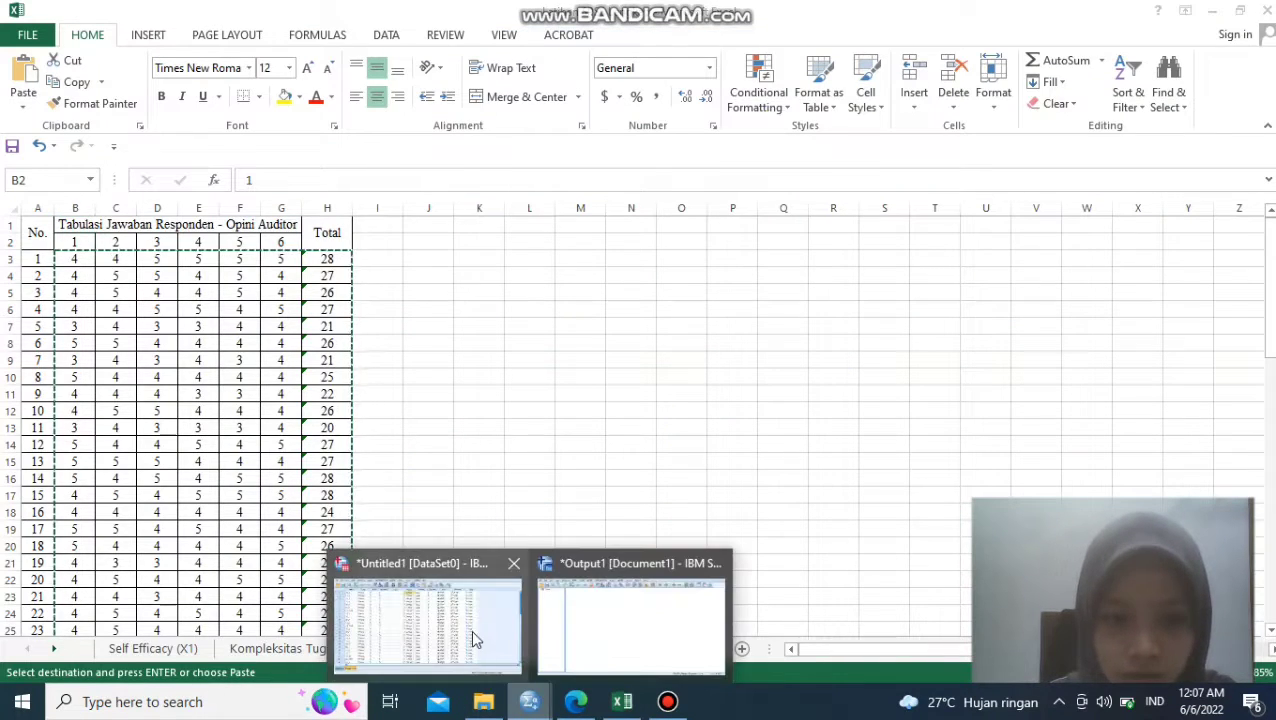
click(471, 629)
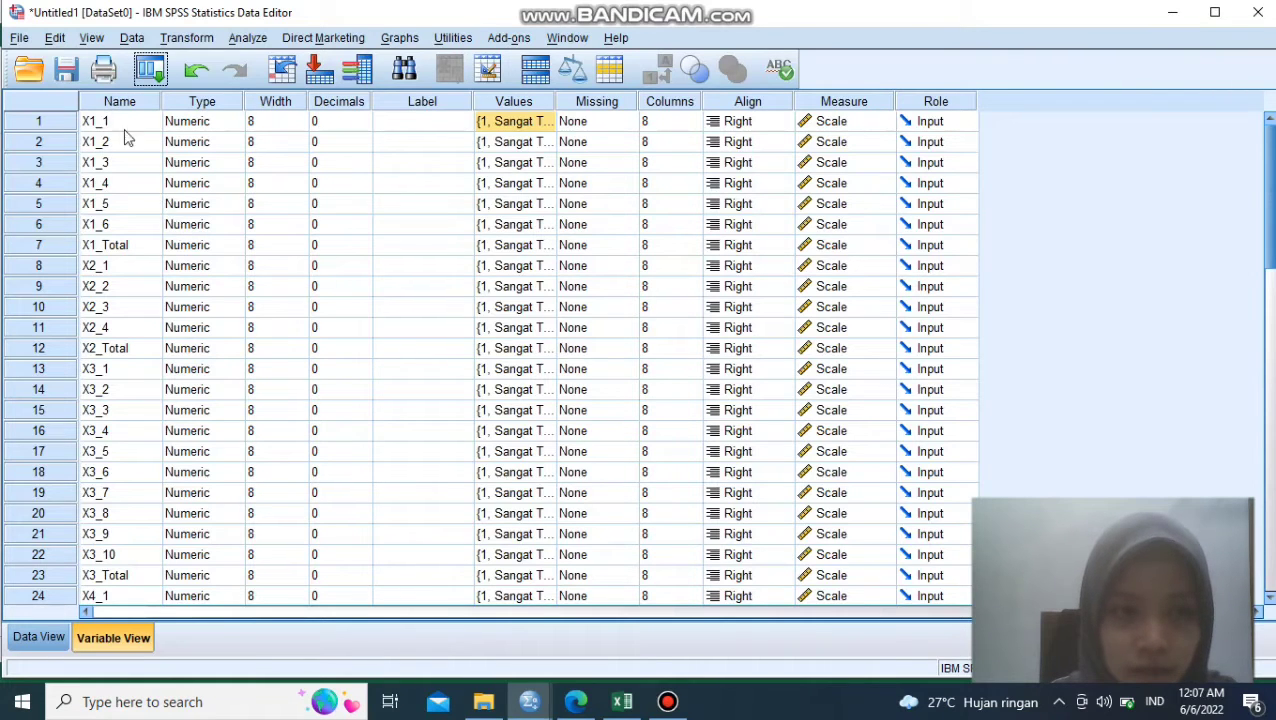
click(621, 701)
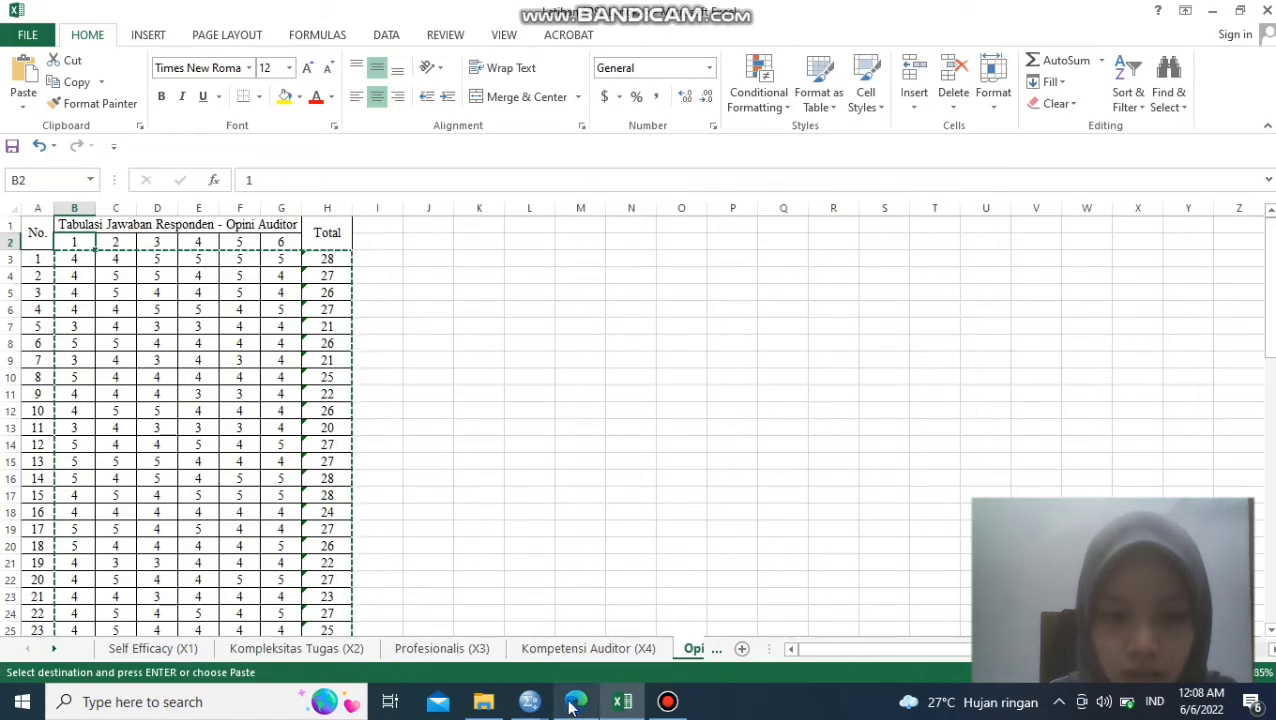
mouse_move(533, 708)
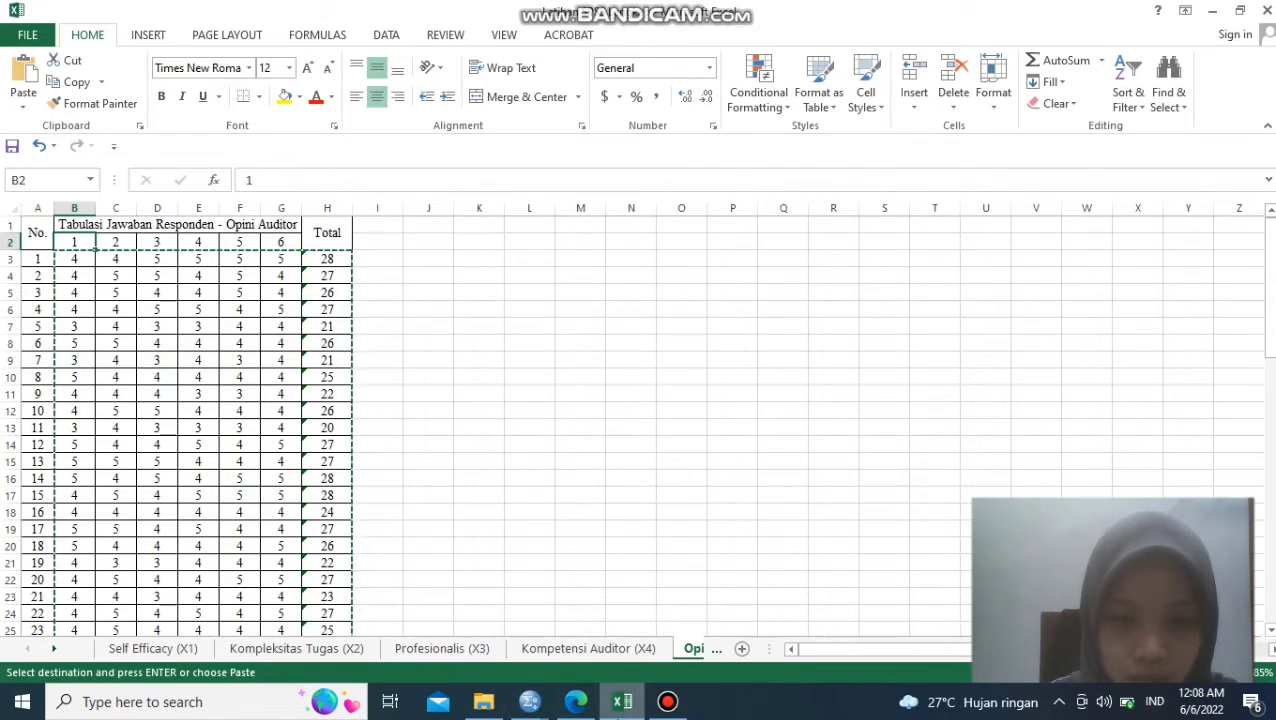
click(471, 628)
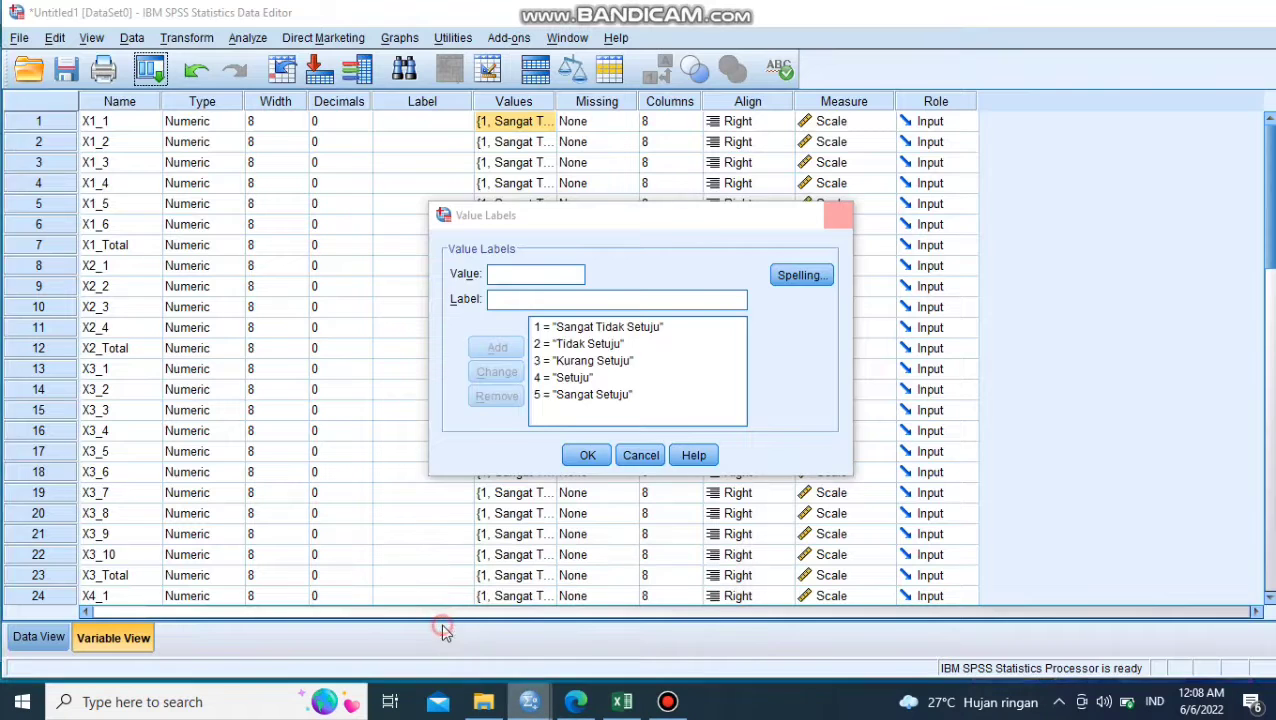
- Review the value labels and the available measurement levels of variable X1_1
key(Escape)
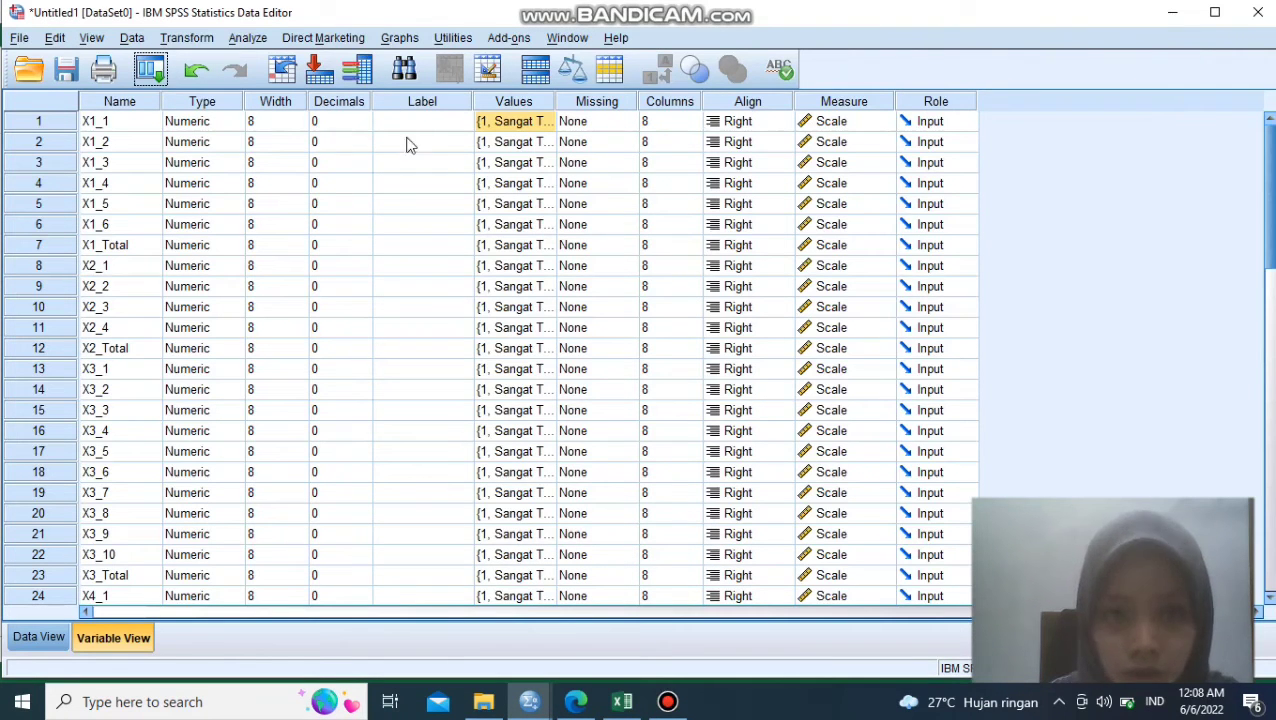
click(531, 124)
click(546, 121)
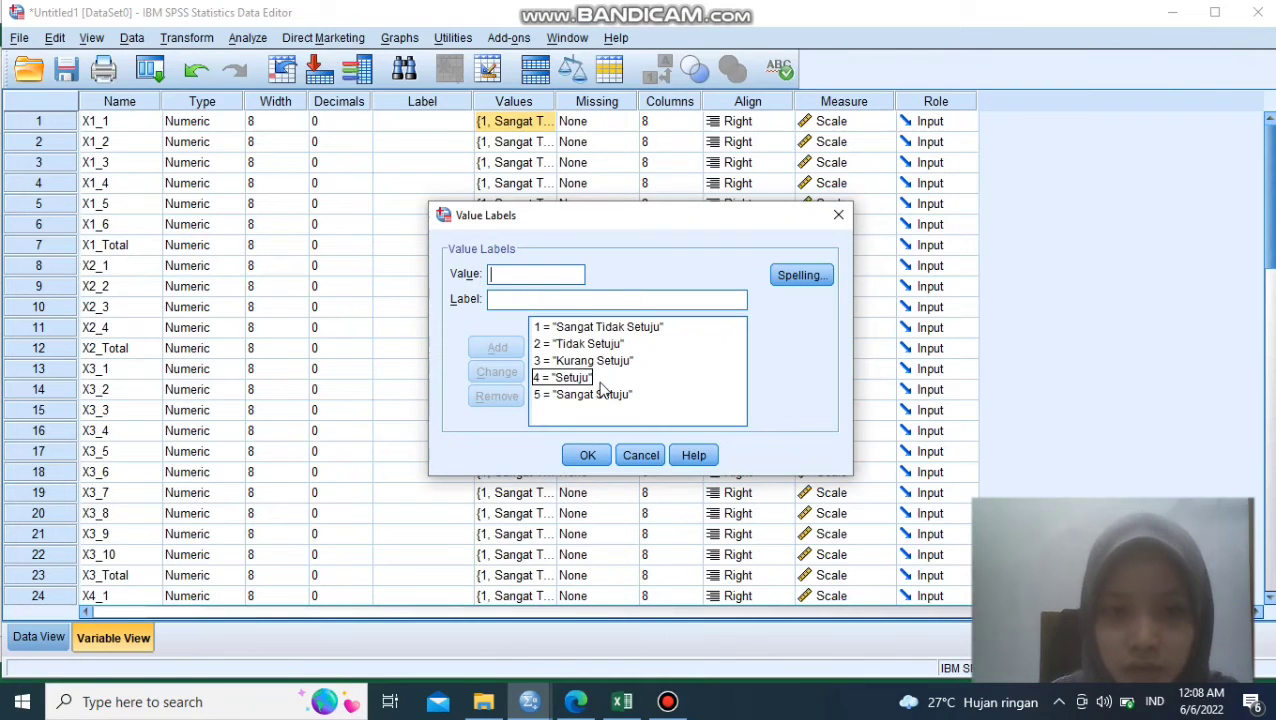
click(590, 455)
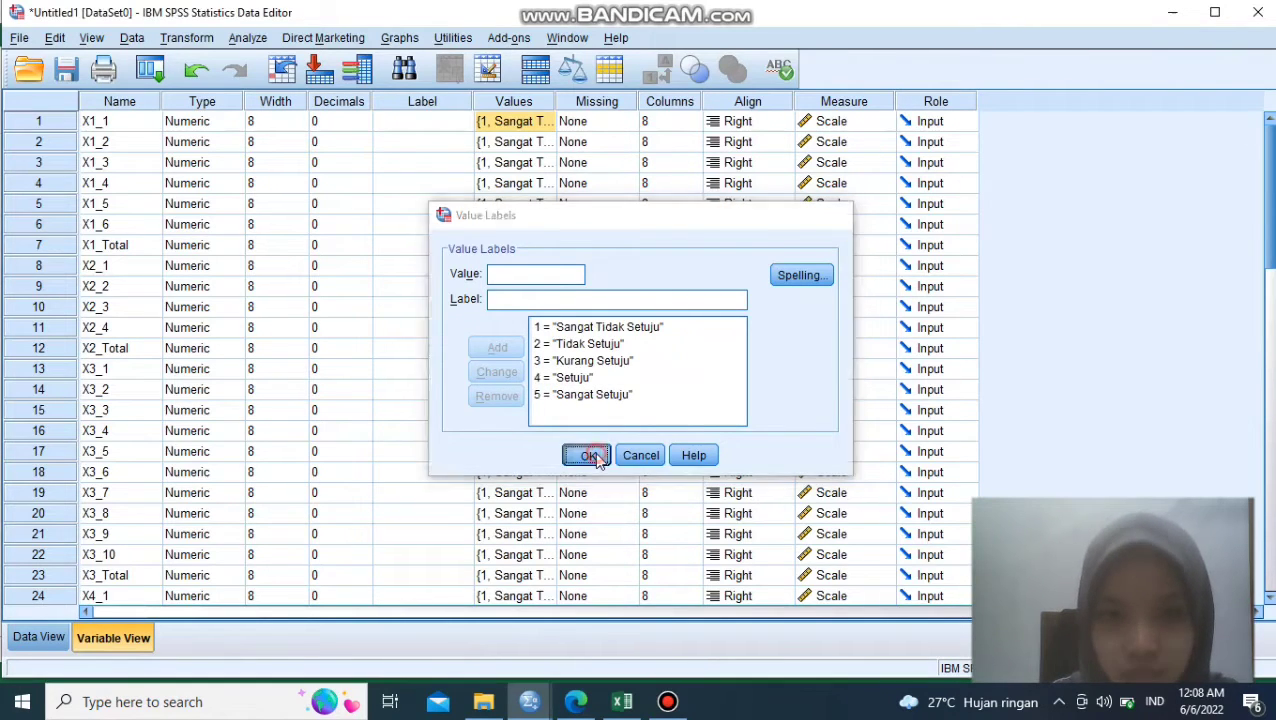
click(852, 128)
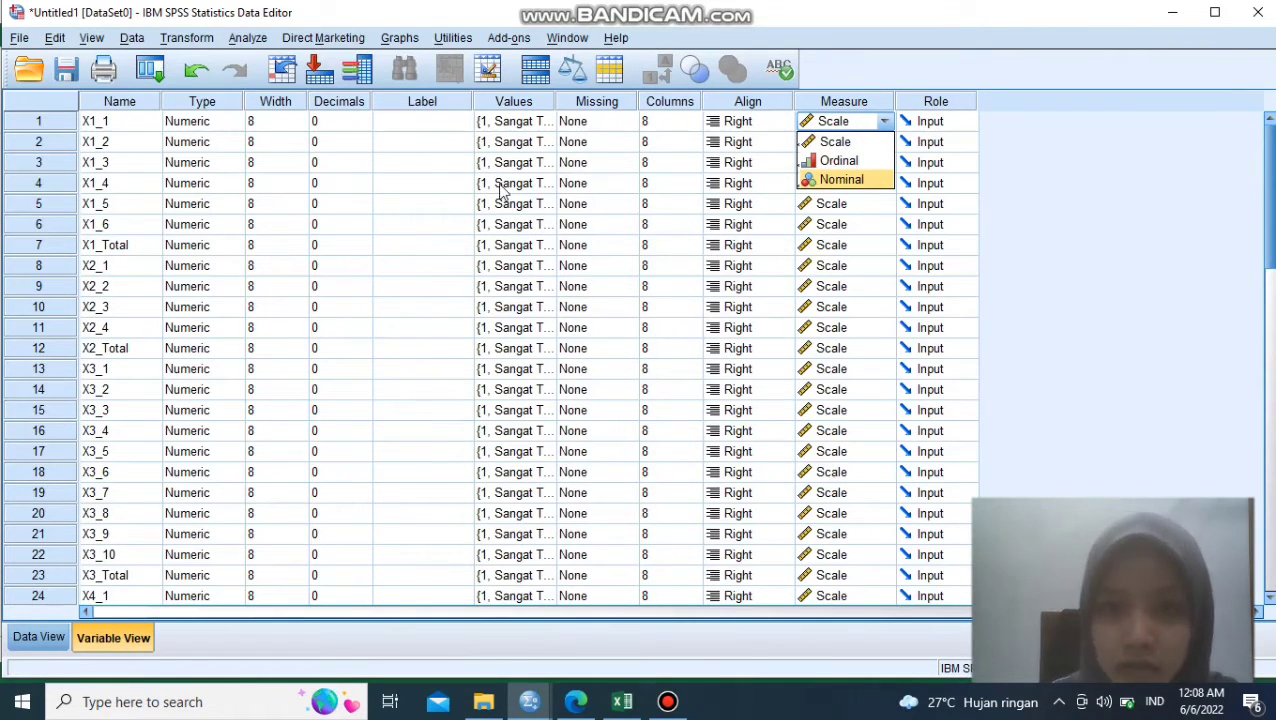
- Run a Frequencies analysis on all variables from X1_1 to Y_Total, with frequency tables and pie charts showing frequencies
click(38, 637)
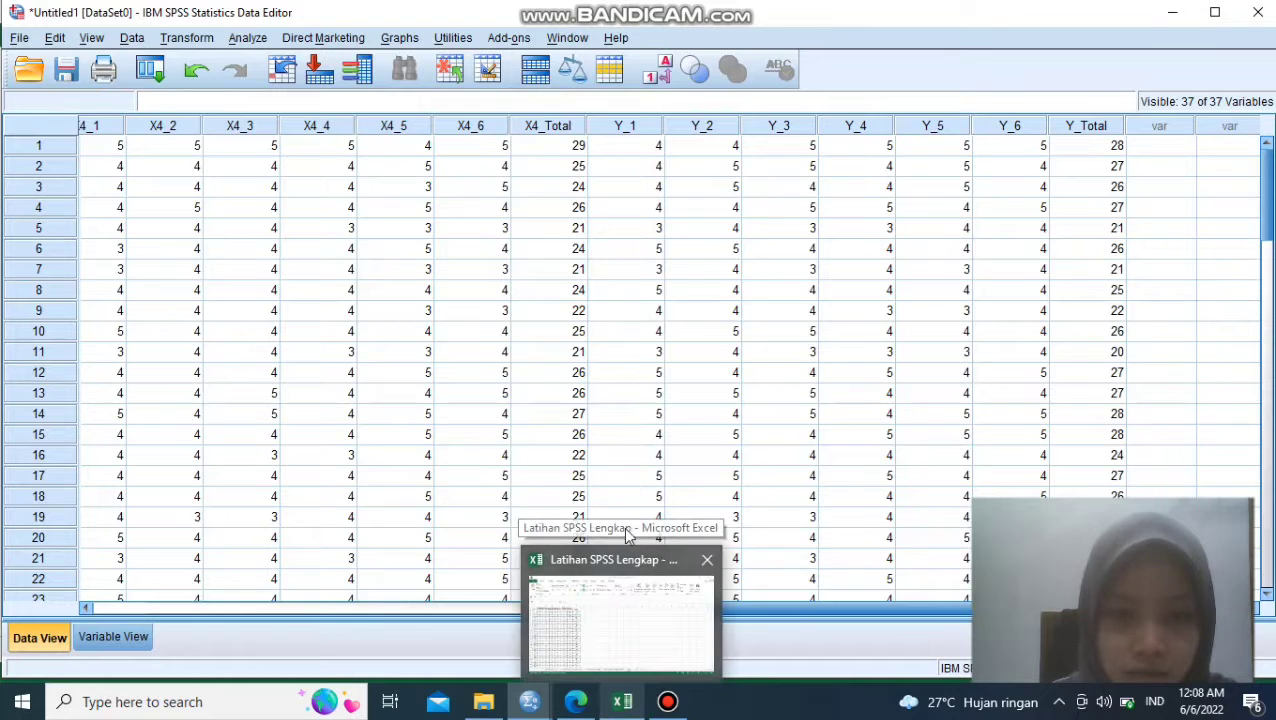
click(248, 38)
mouse_move(304, 86)
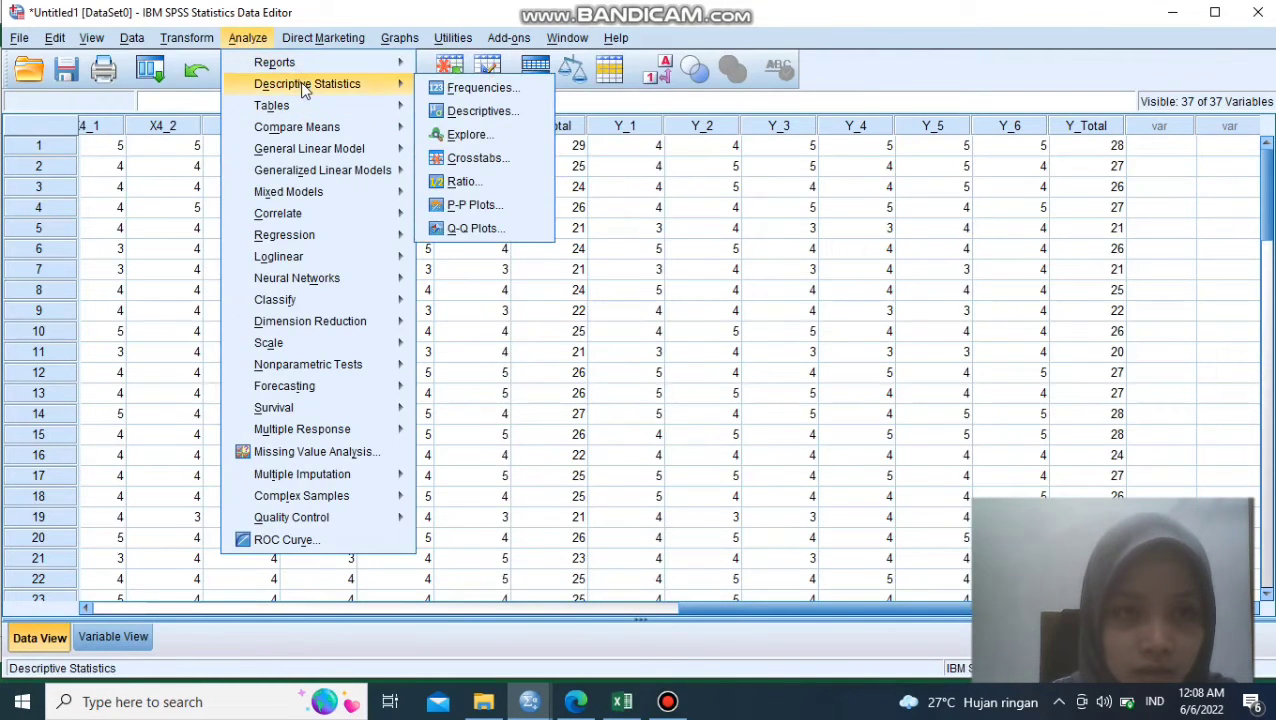
click(479, 89)
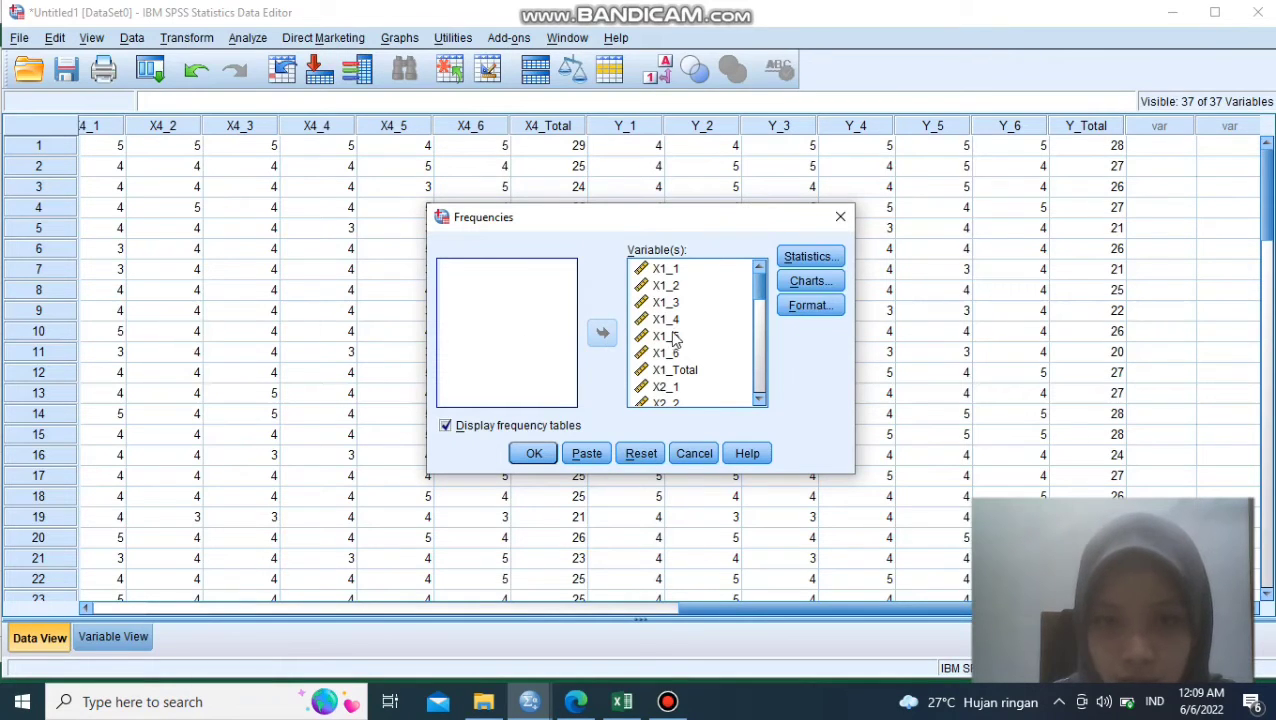
click(808, 281)
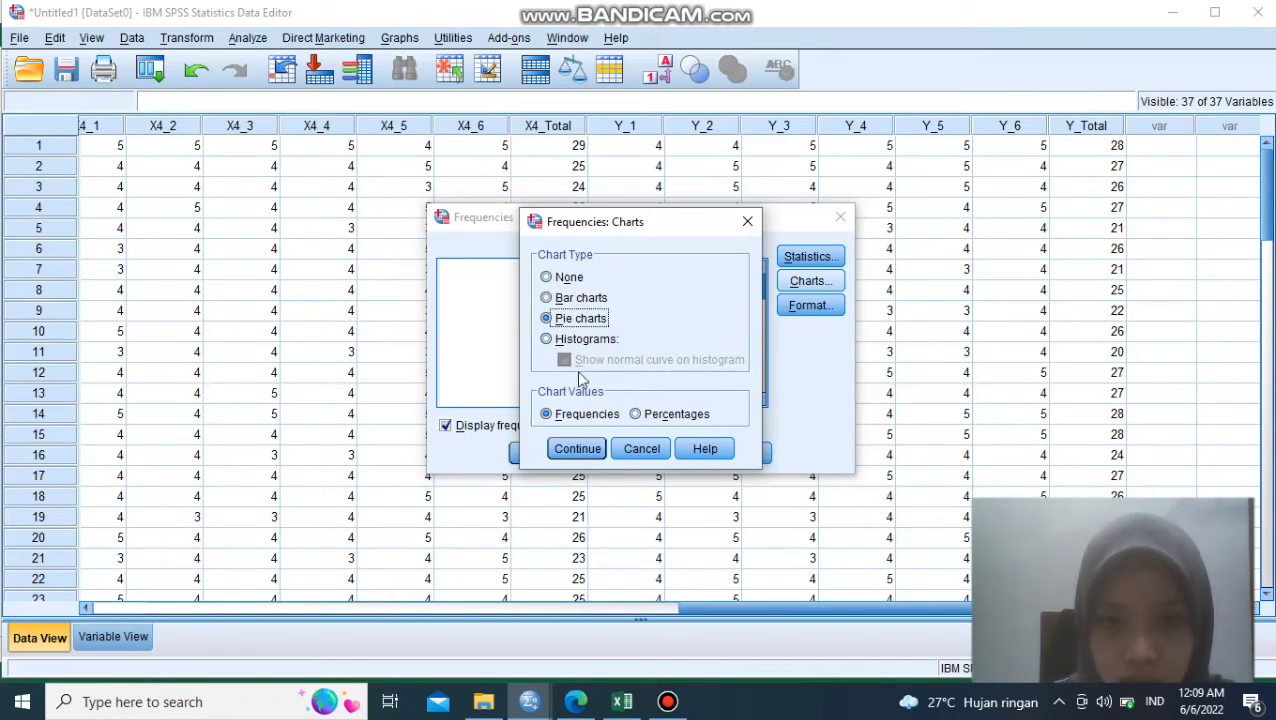
click(575, 449)
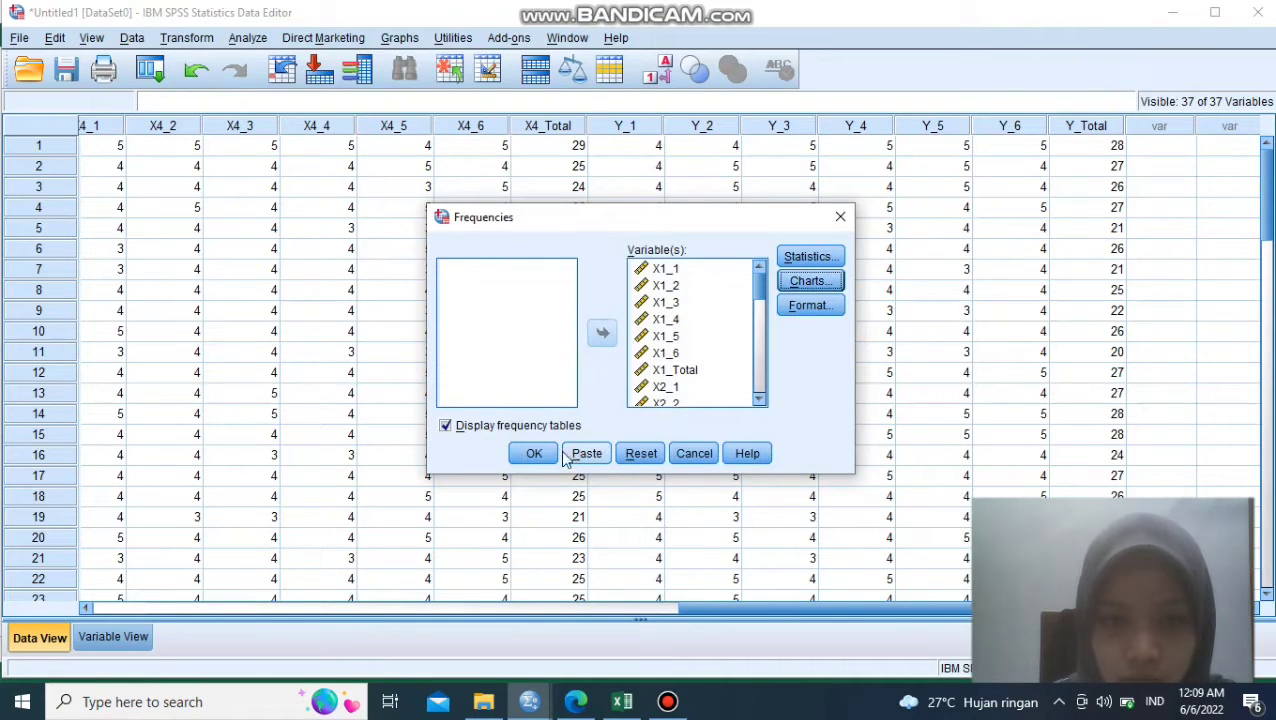
click(535, 455)
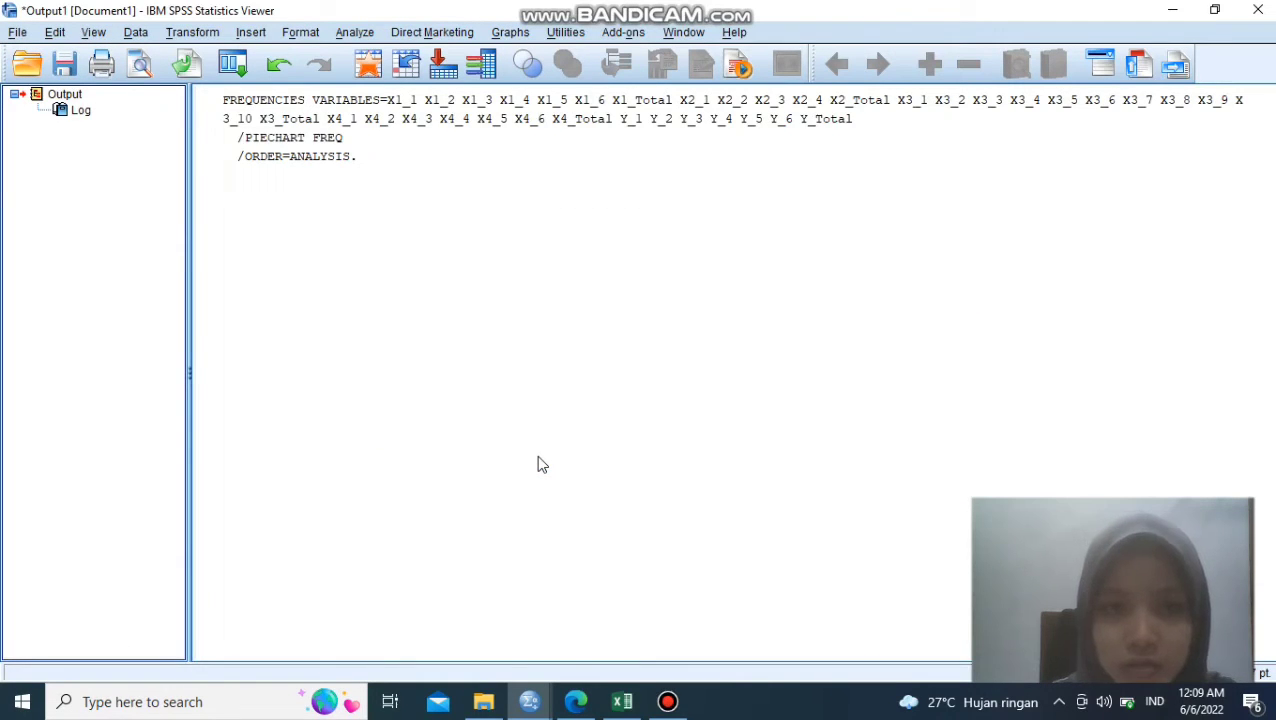
- Show percent data labels on the slices of the X1_1 pie chart in the output
click(1257, 225)
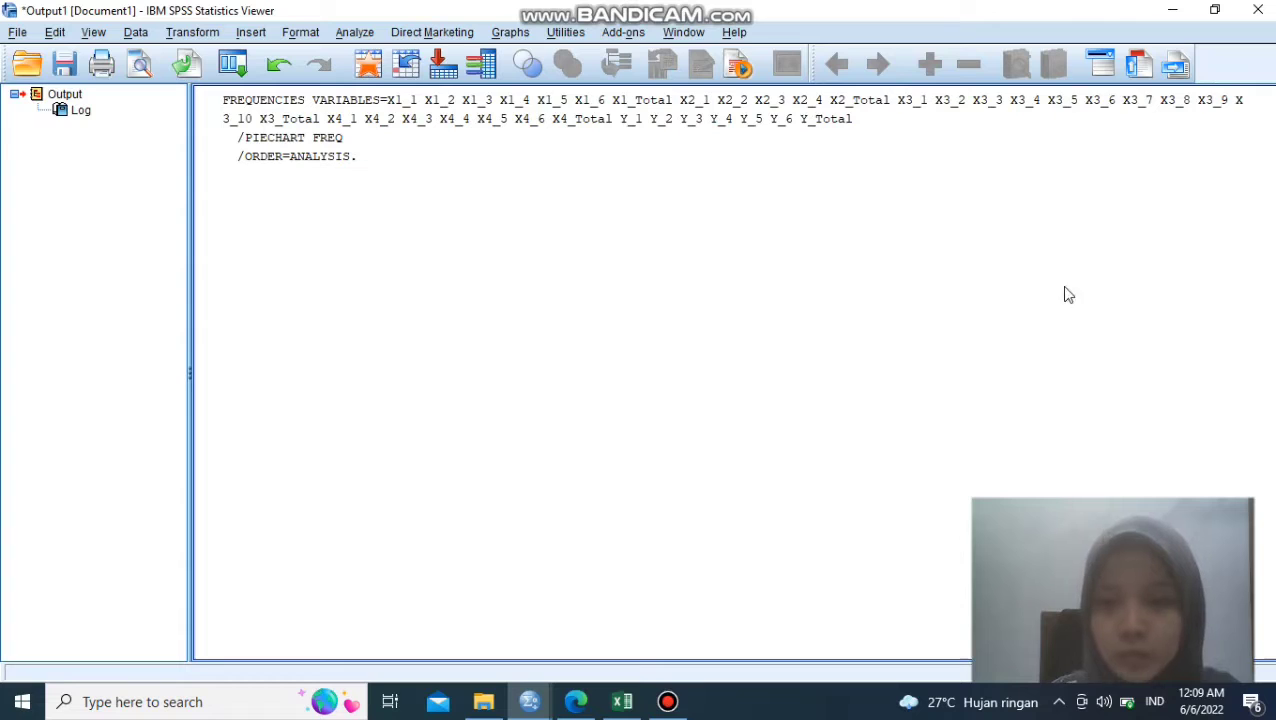
click(979, 291)
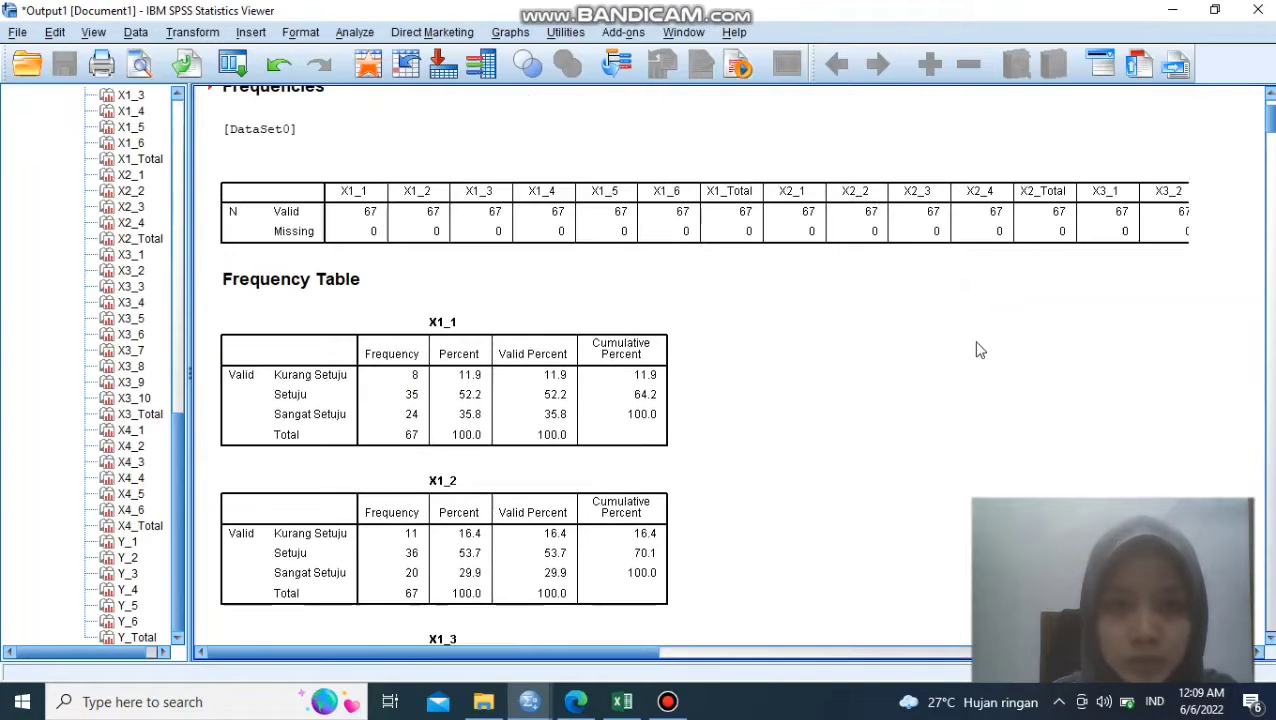
drag(1270, 130, 1260, 388)
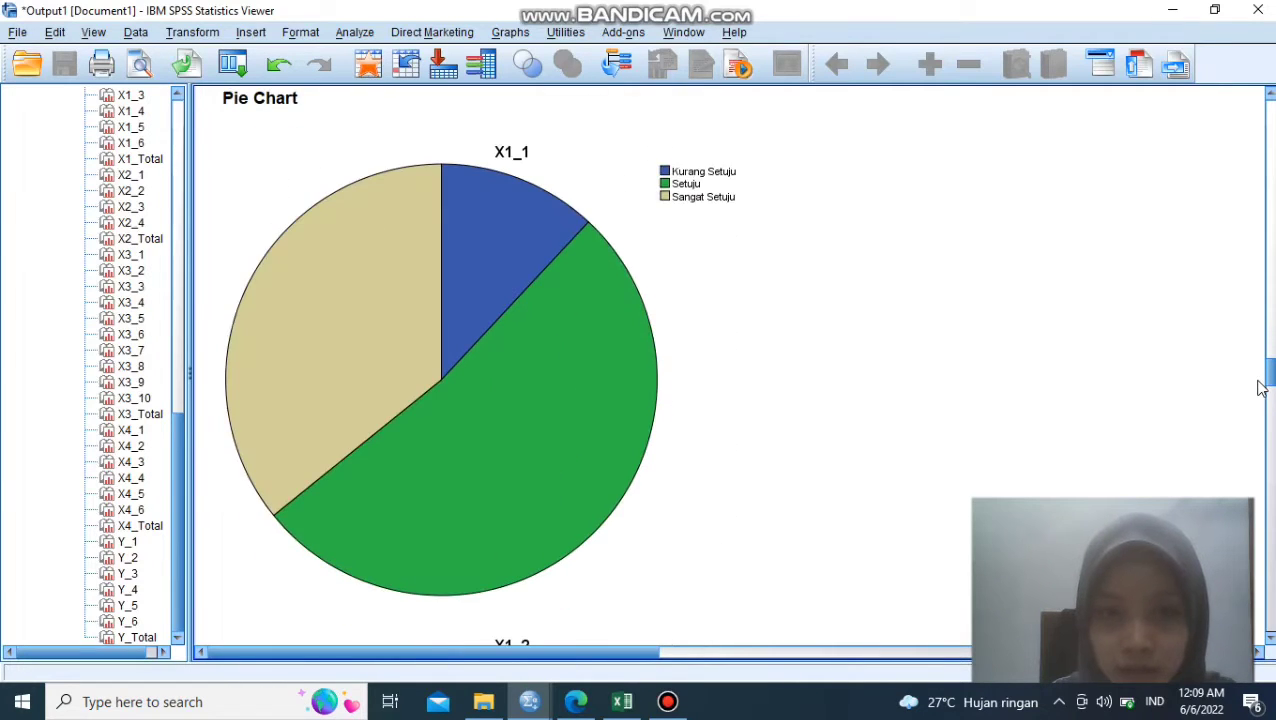
click(579, 393)
double_click(579, 395)
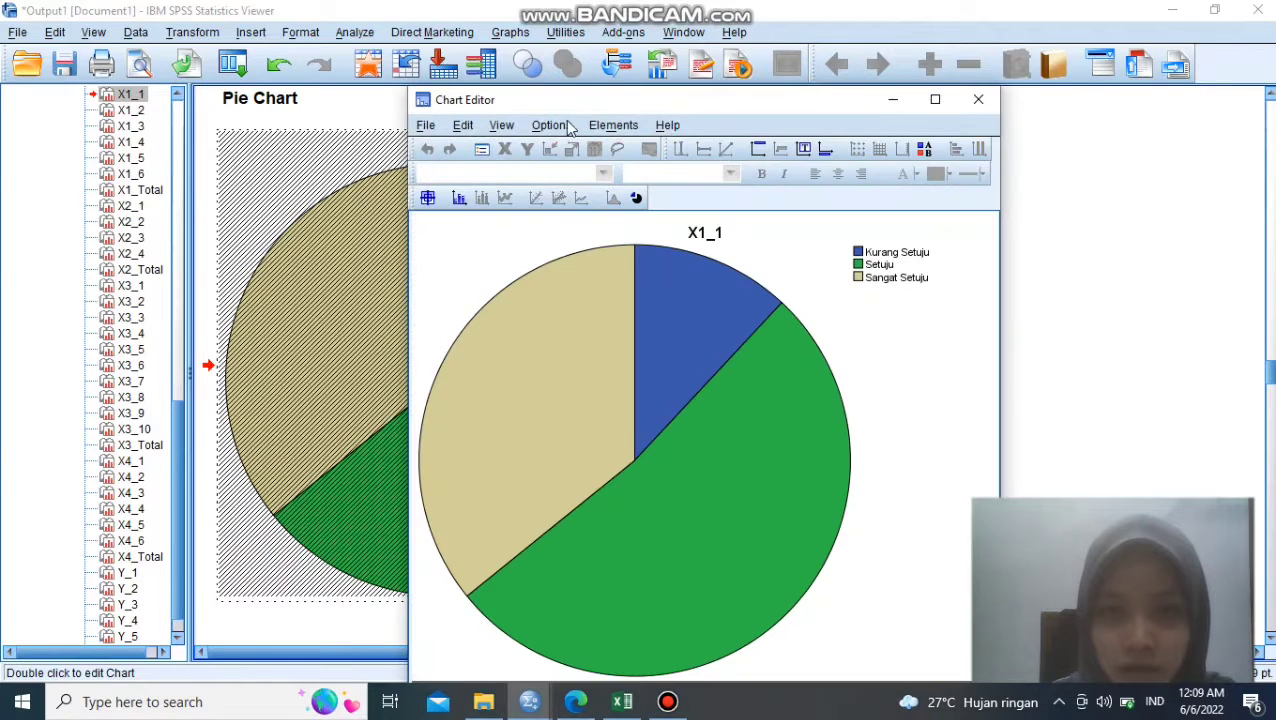
click(610, 126)
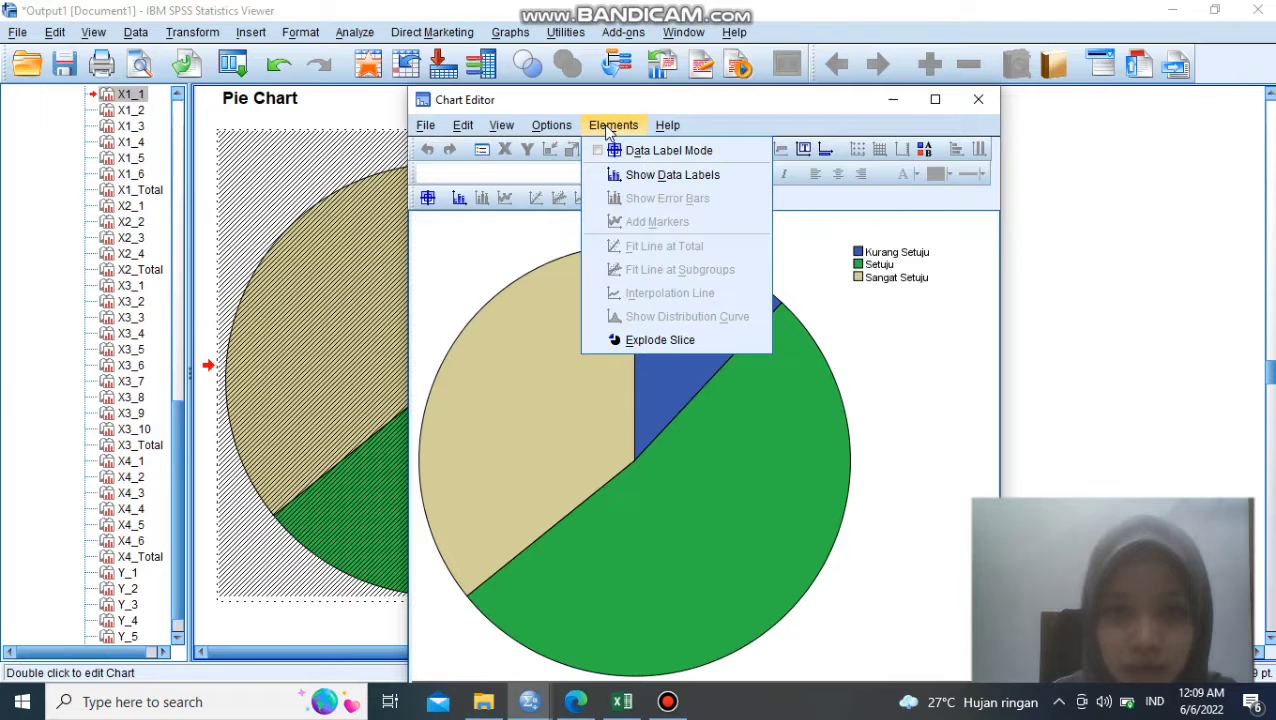
click(645, 174)
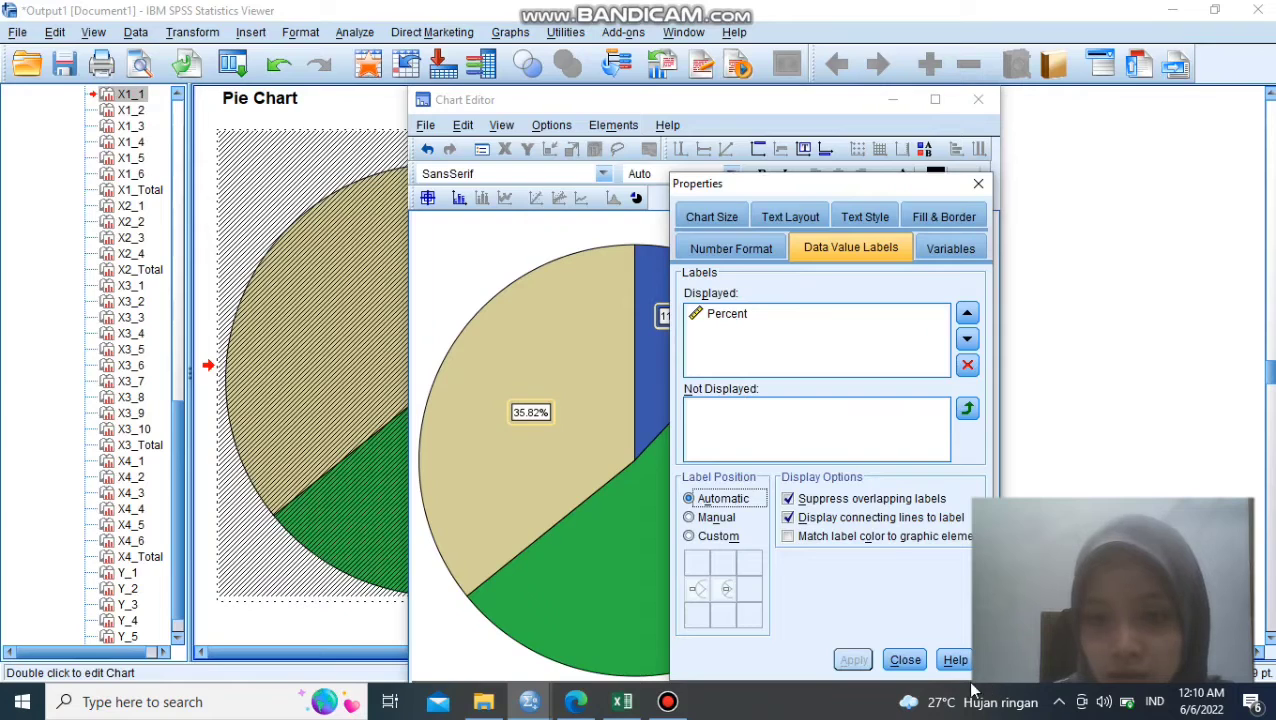
click(899, 664)
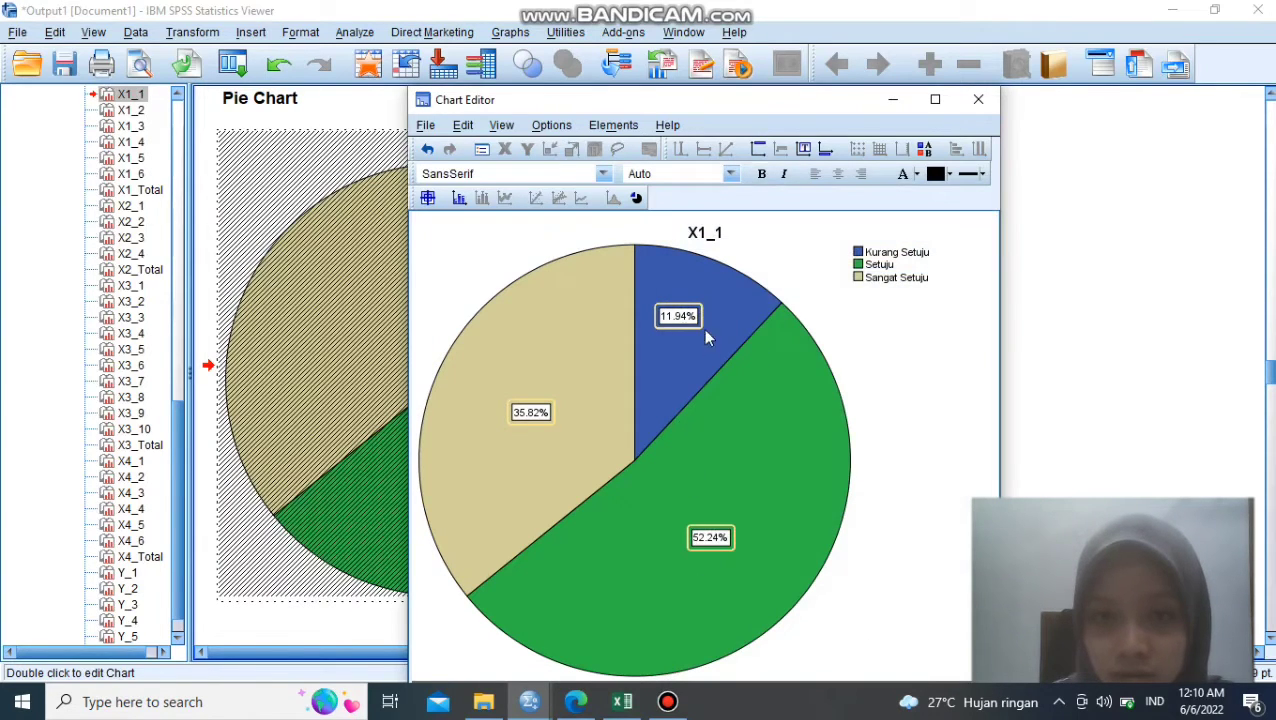
- Finish editing the X1_1 pie chart and return to the output document
click(897, 102)
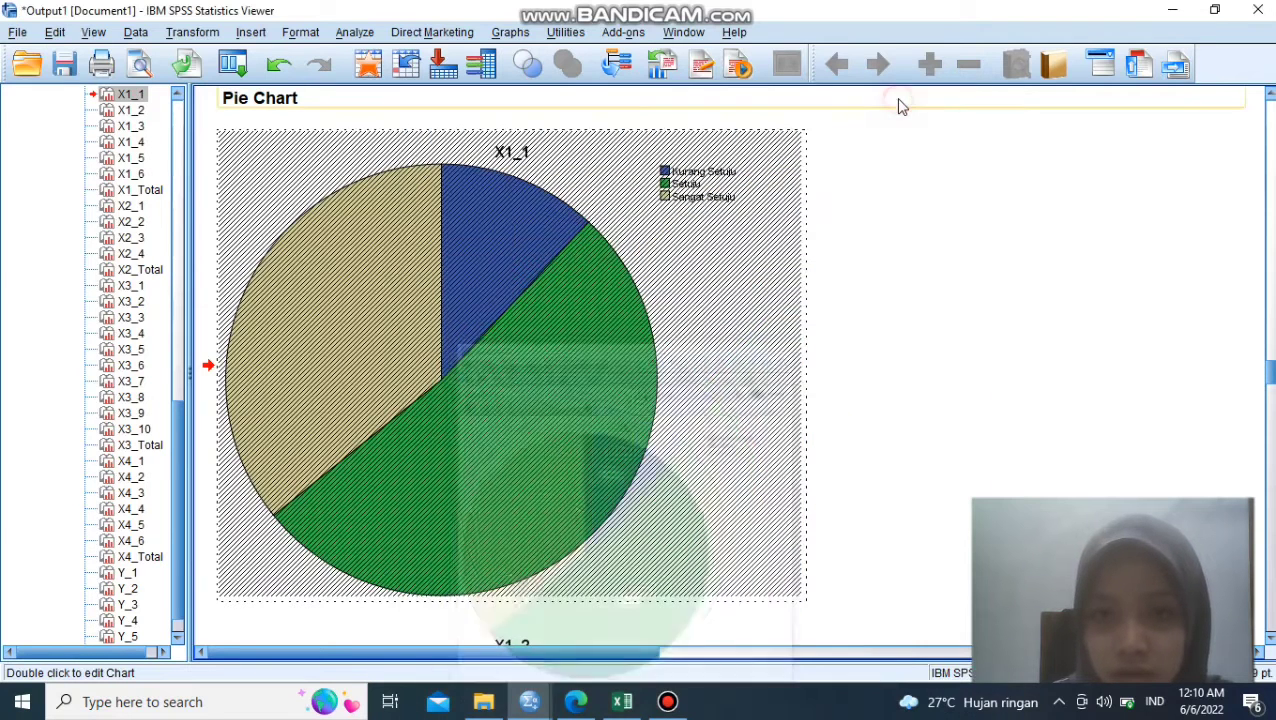
click(484, 292)
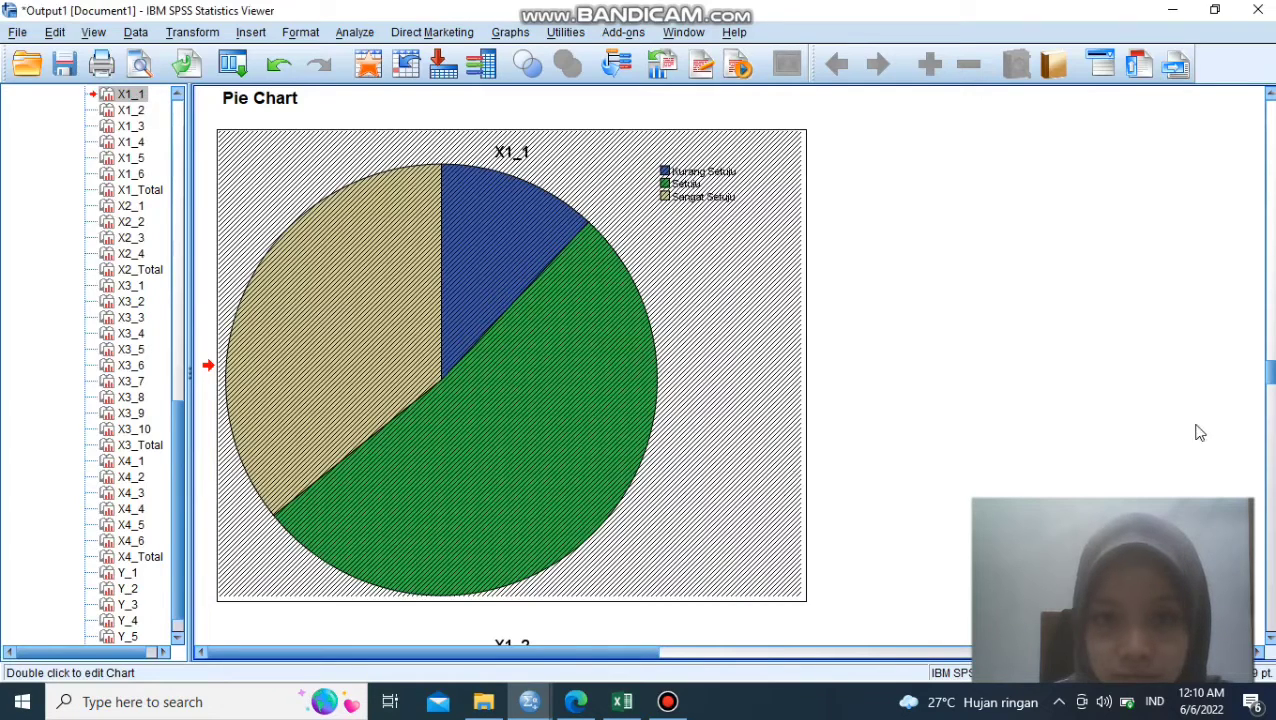
mouse_move(1270, 376)
mouse_down()
mouse_move(1270, 412)
mouse_move(1268, 370)
mouse_move(1272, 384)
mouse_up()
click(674, 467)
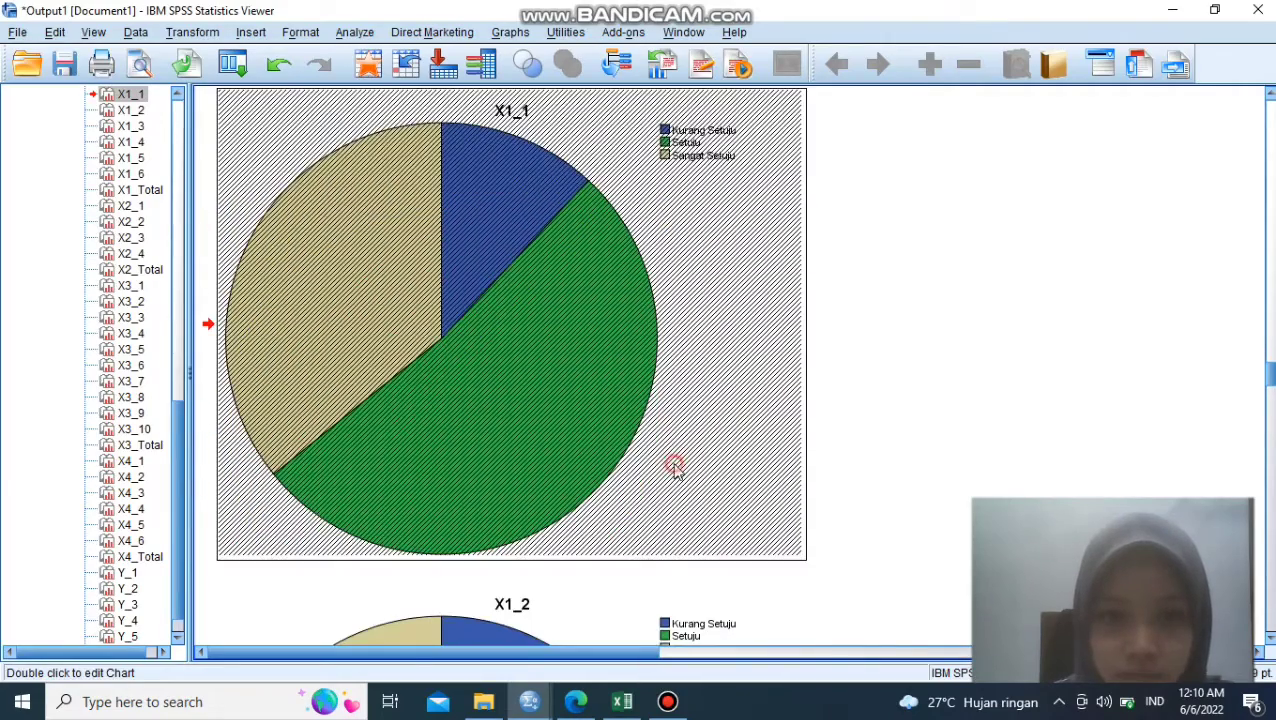
double_click(674, 467)
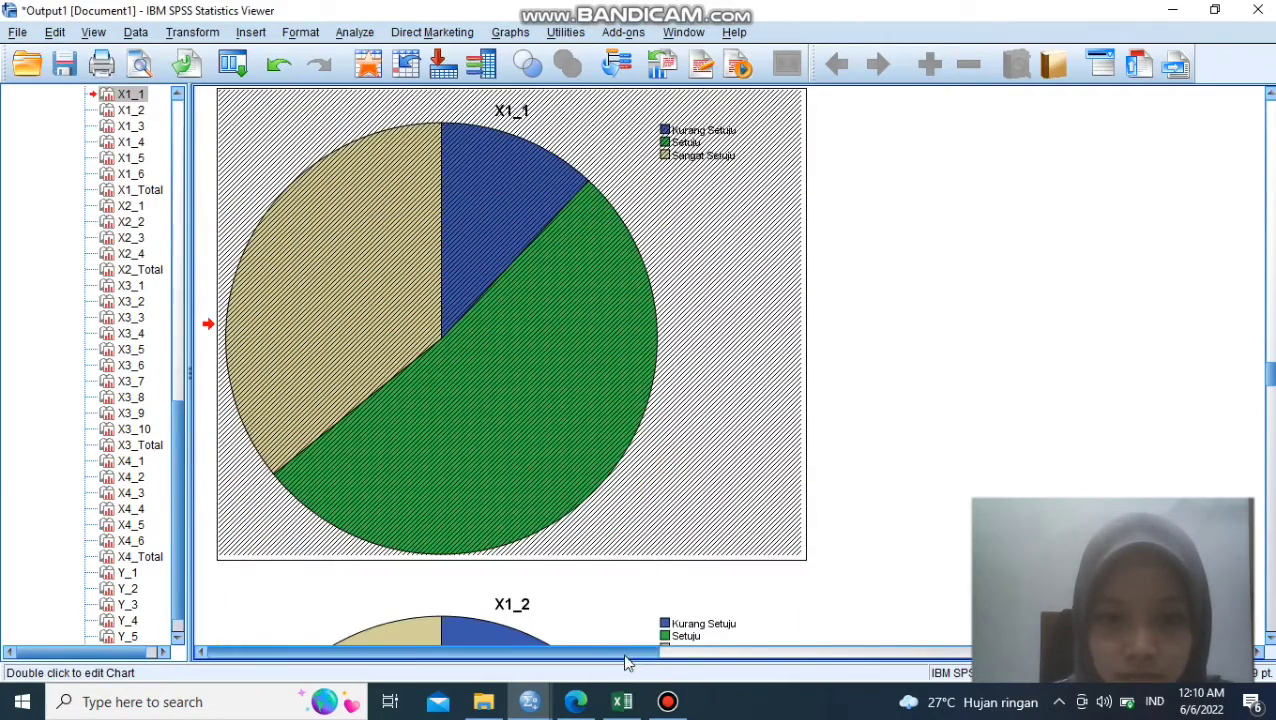
drag(626, 658, 595, 660)
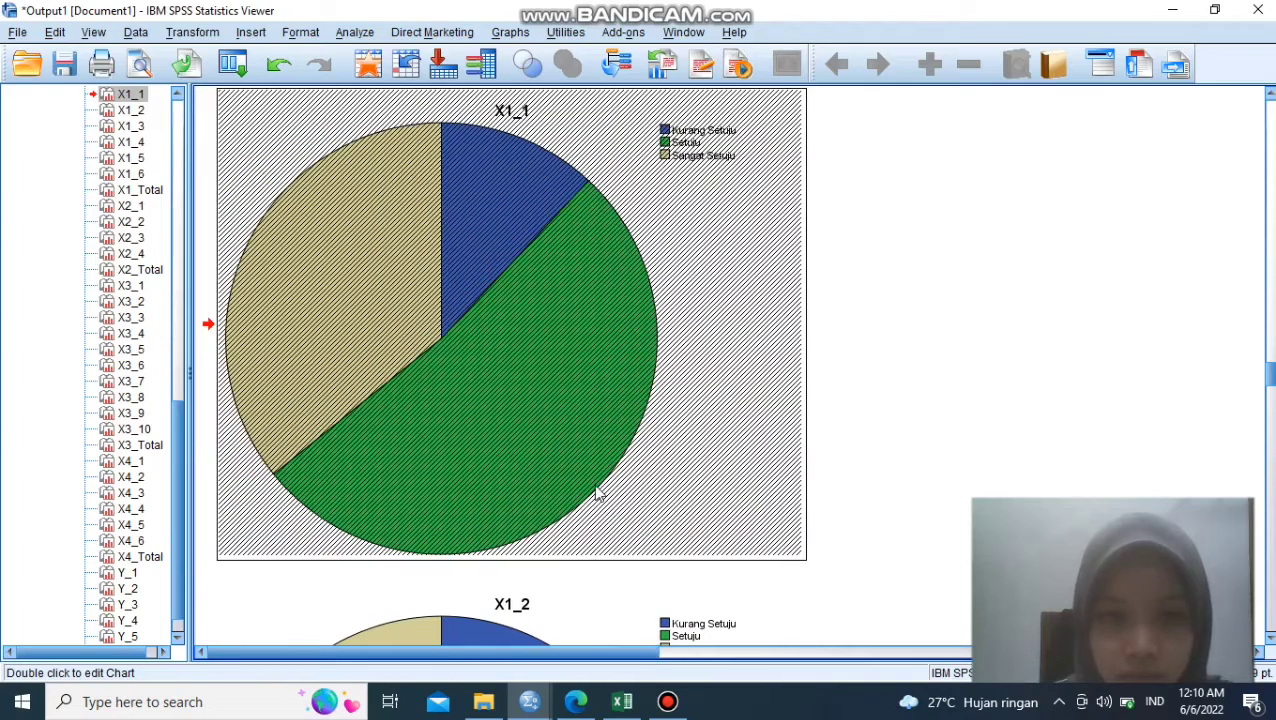
- Open the X1_2 pie chart for editing and show percent data labels on its slices
click(627, 624)
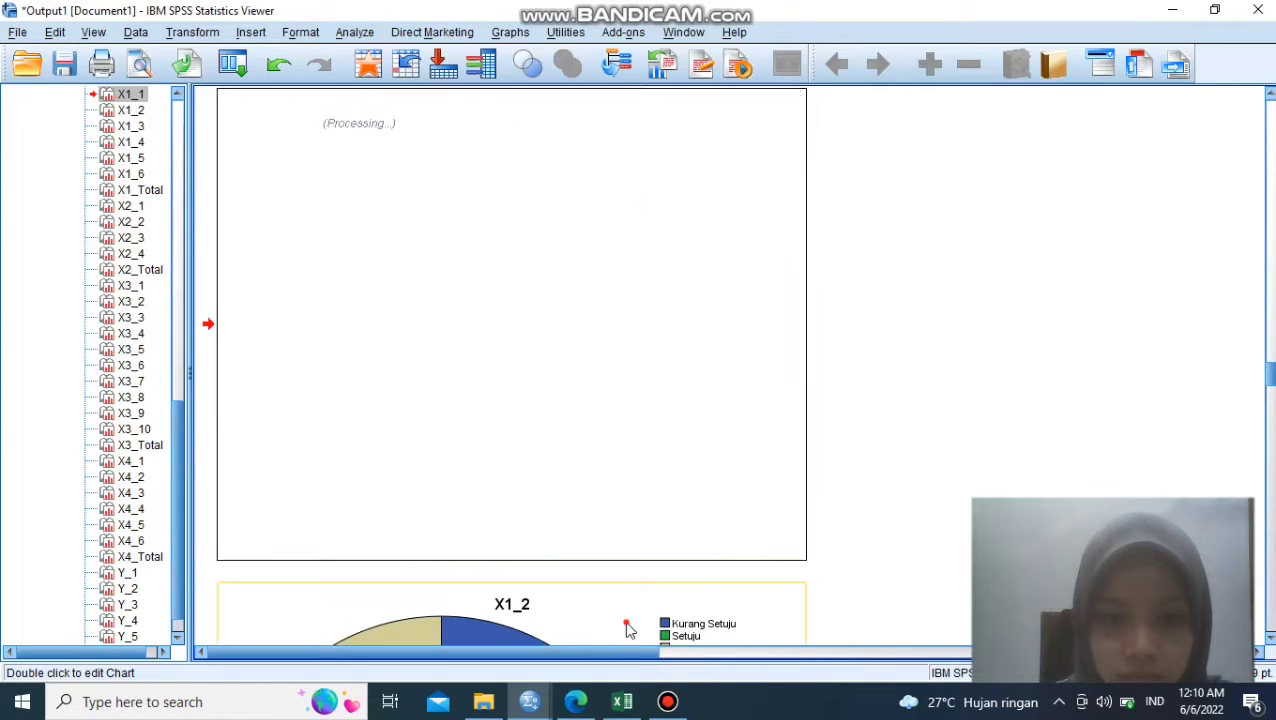
click(627, 626)
click(645, 333)
double_click(641, 330)
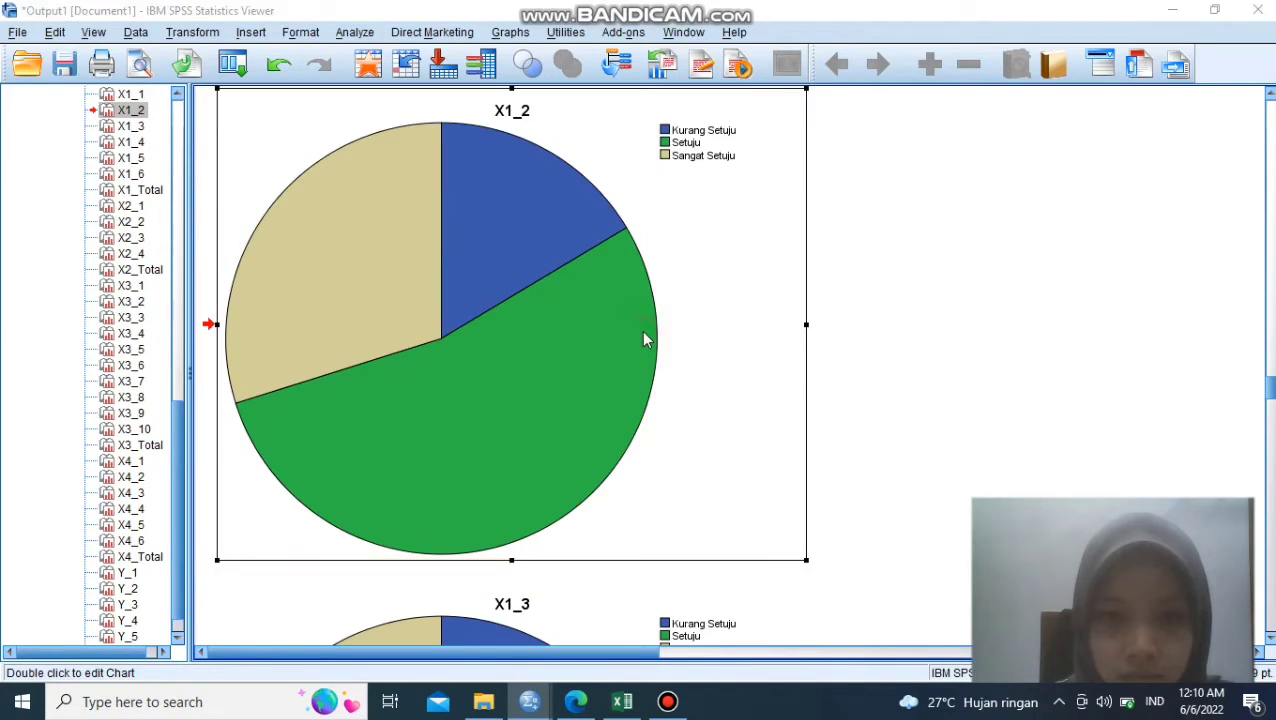
click(978, 100)
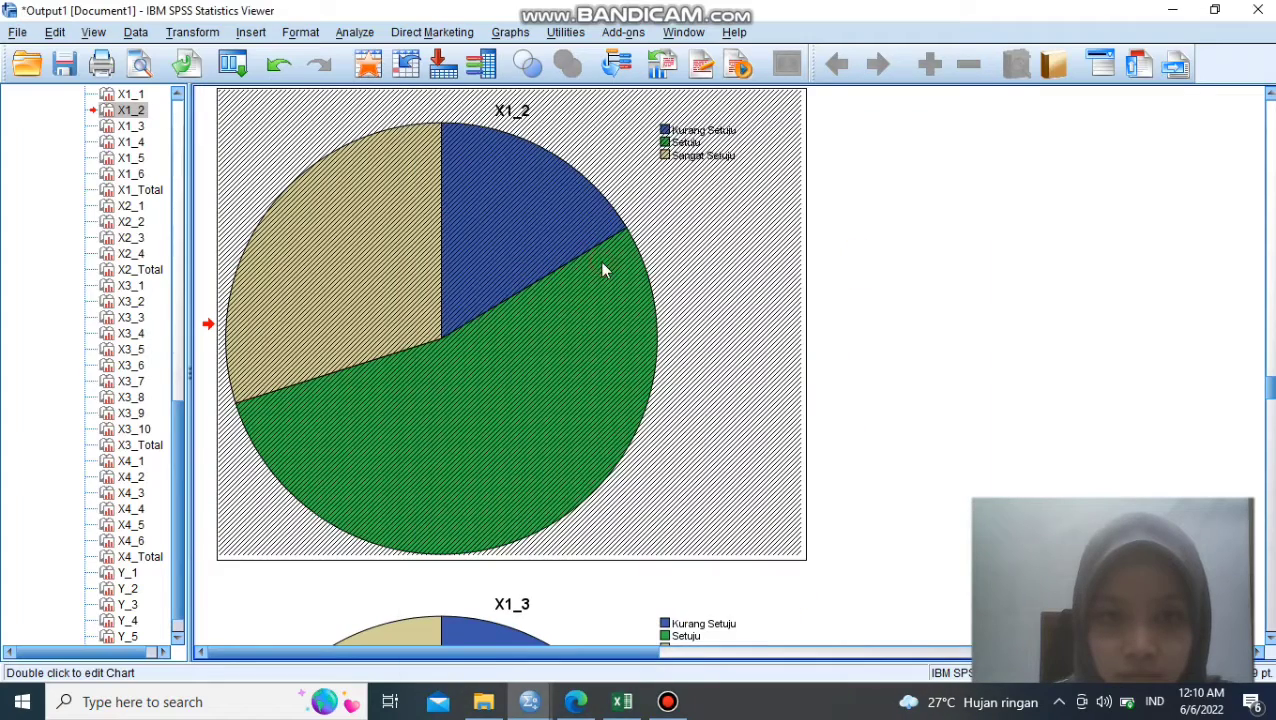
double_click(676, 262)
mouse_move(1272, 396)
mouse_down()
mouse_move(1272, 356)
mouse_move(1272, 409)
mouse_move(1272, 368)
mouse_move(1268, 393)
mouse_up()
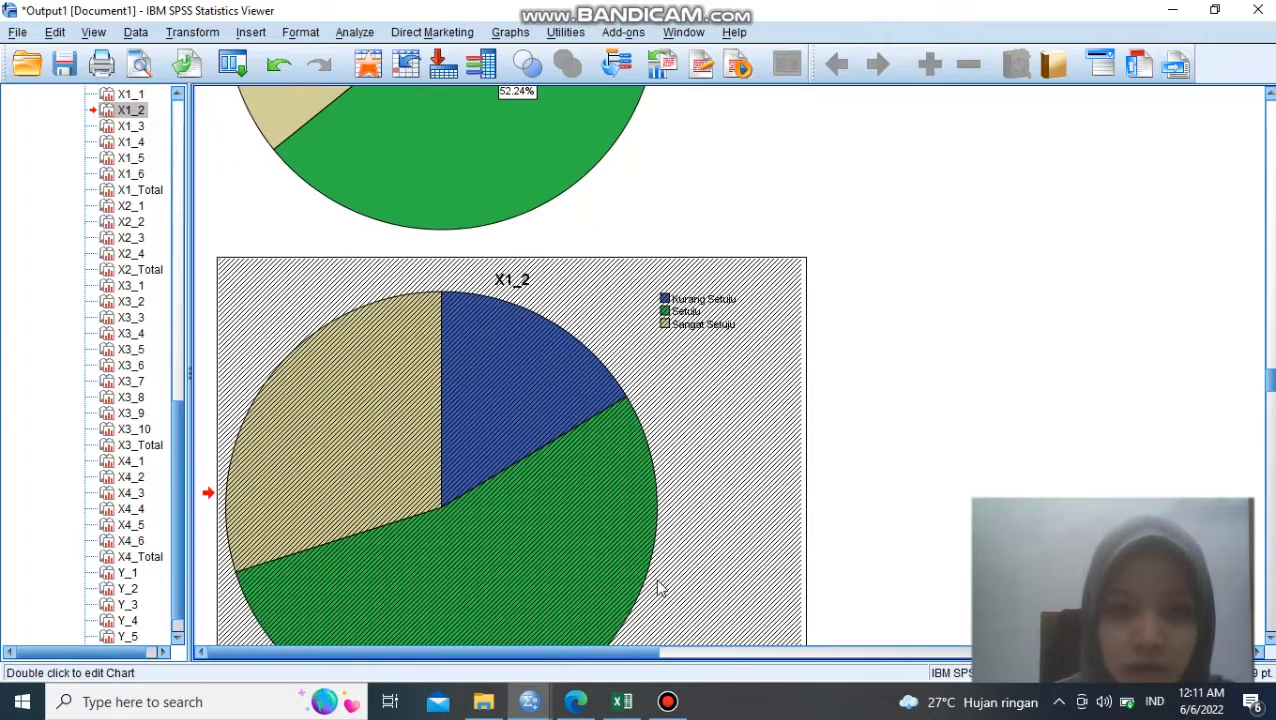
scroll(658, 581, down, 3)
double_click(647, 434)
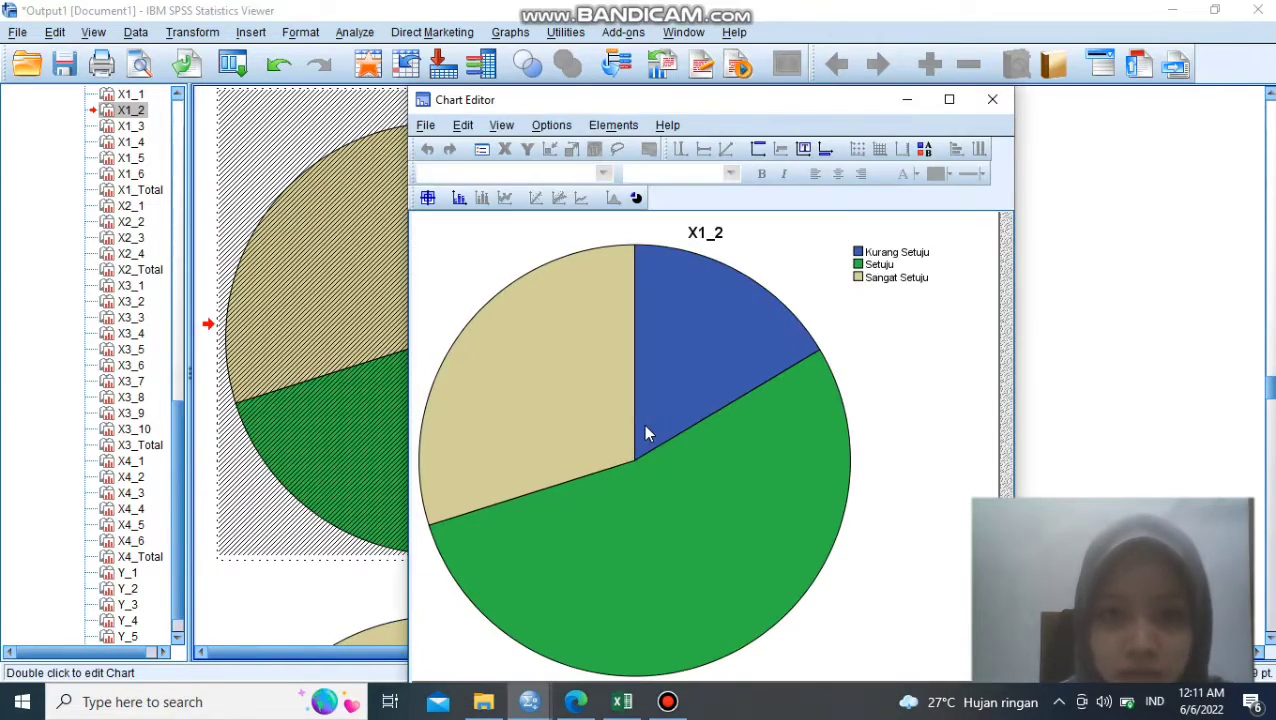
click(612, 125)
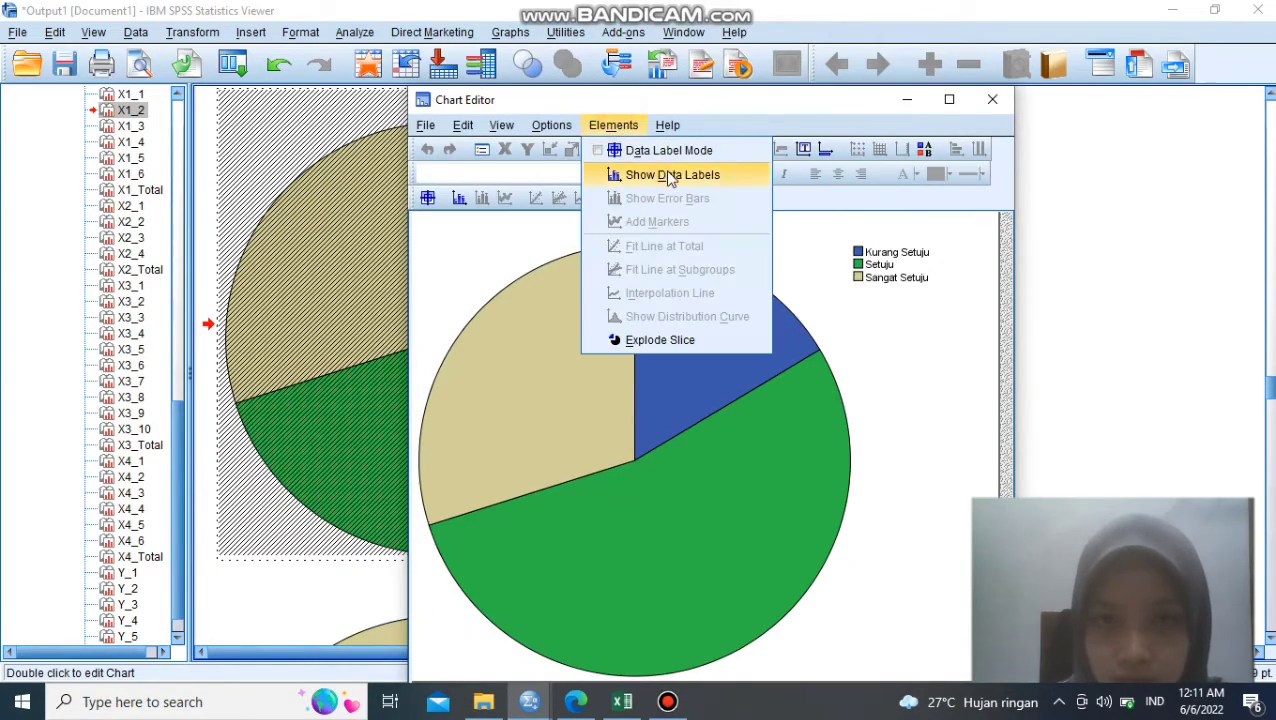
click(655, 174)
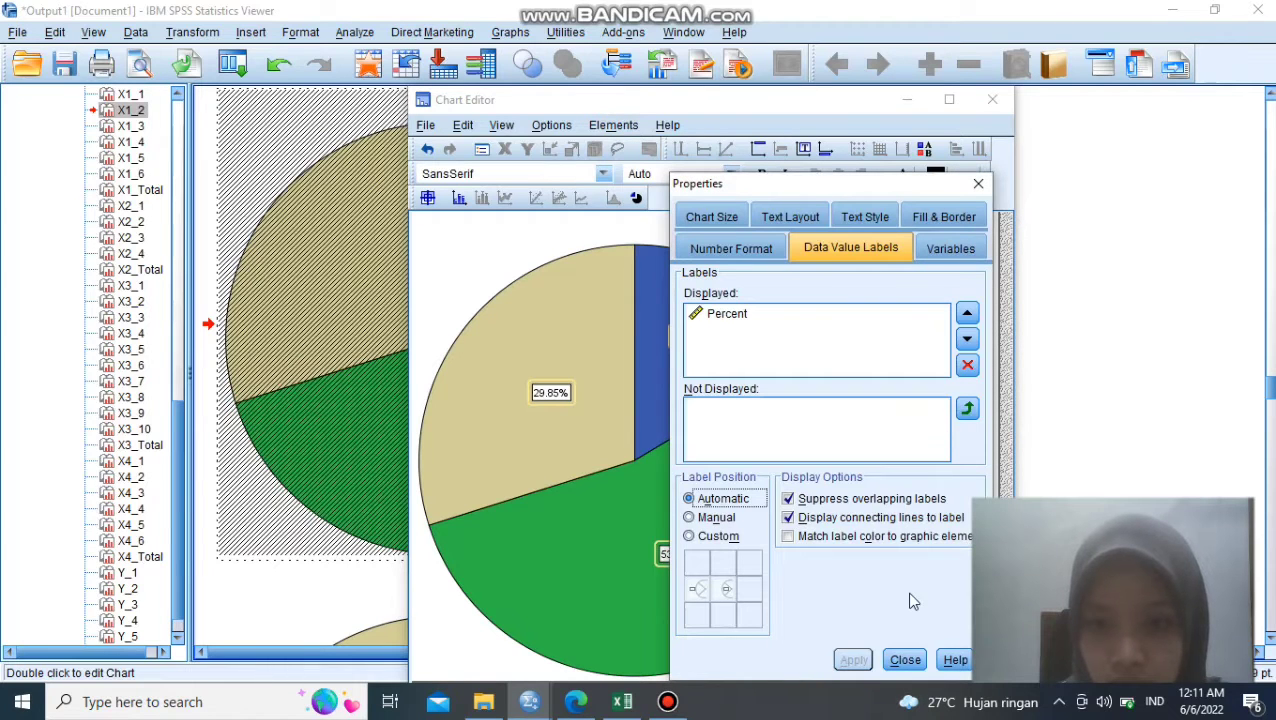
- Finish editing the X1_2 pie chart and return to the output document
click(911, 661)
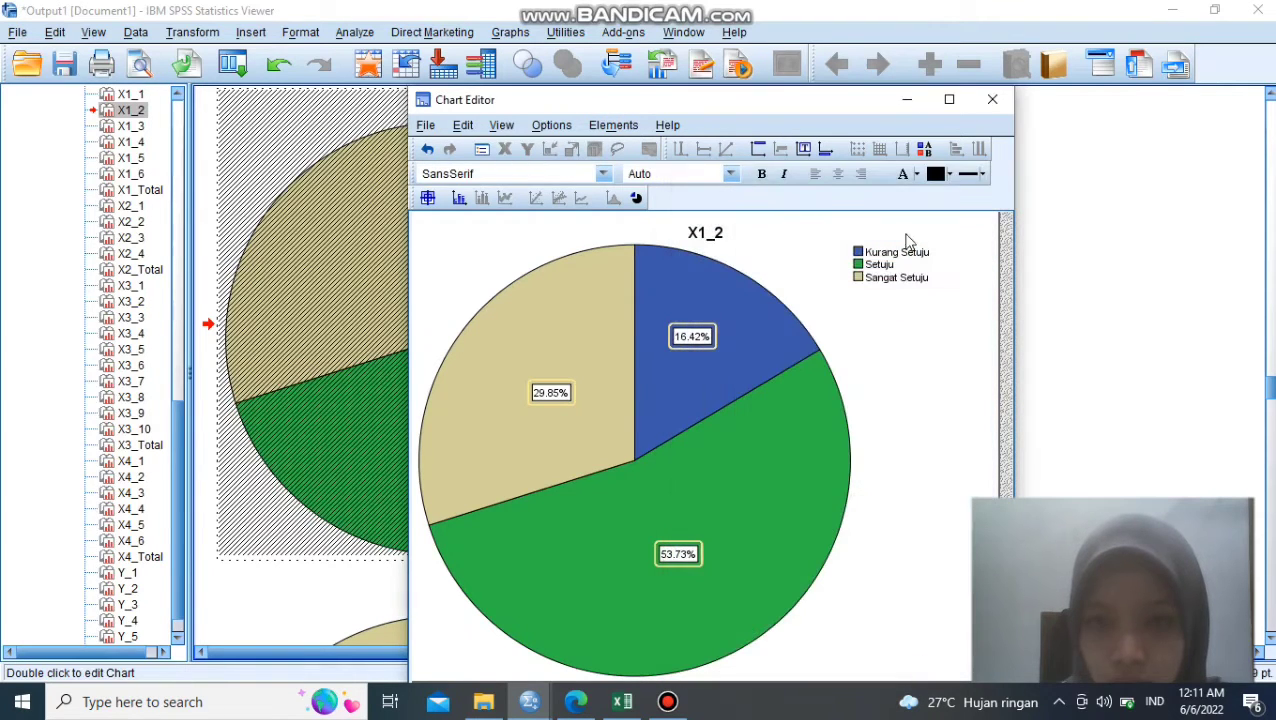
click(993, 100)
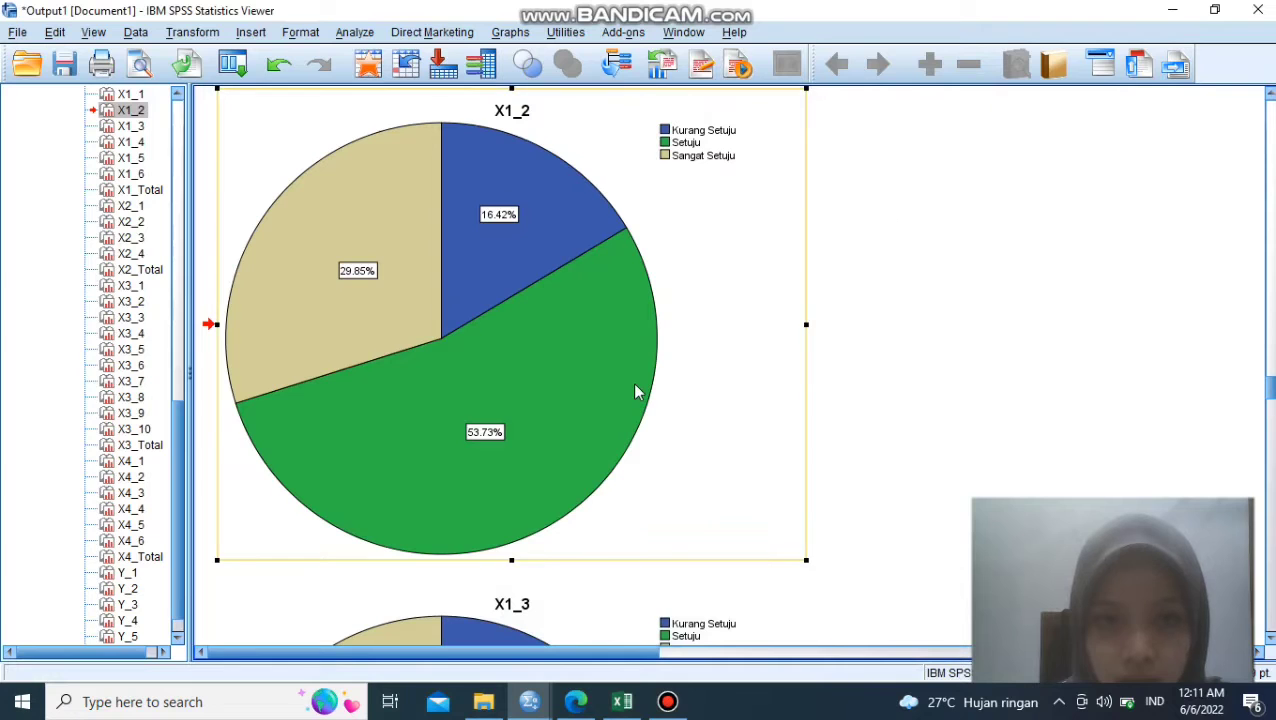
- Show percent data labels on the slices of the X1_3 pie chart, then return to the output document
drag(1273, 392, 1273, 413)
click(594, 435)
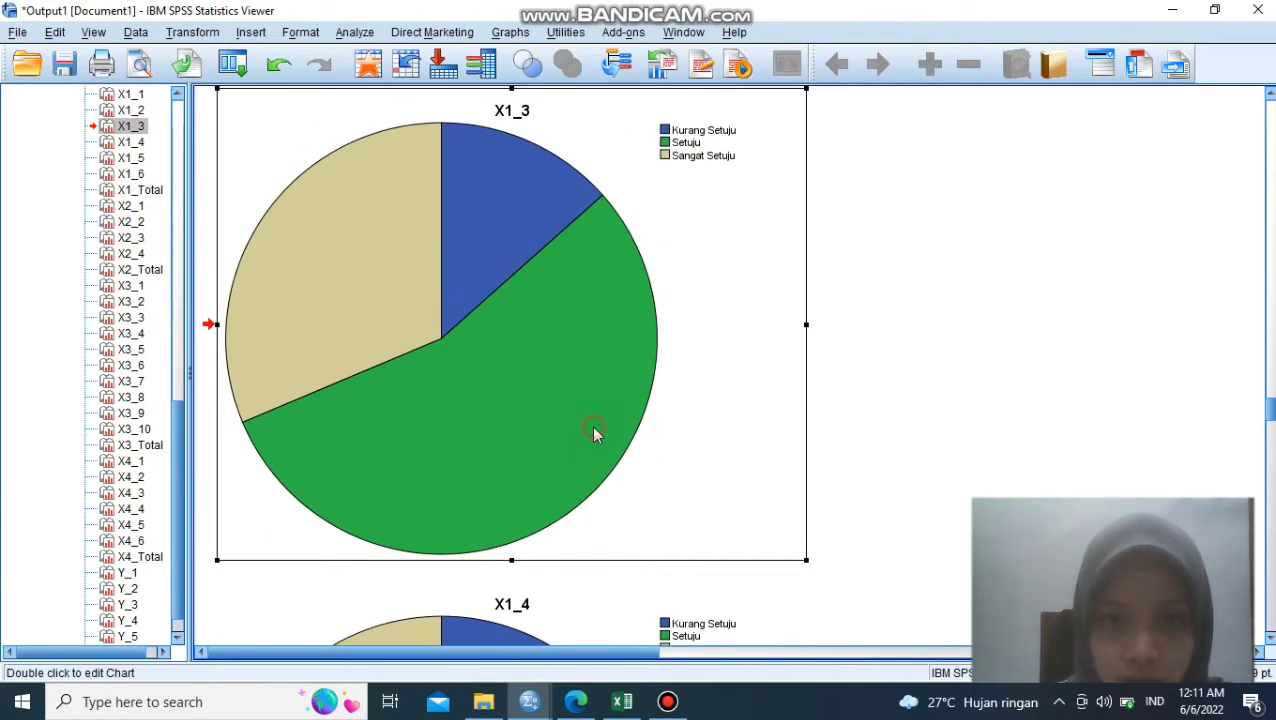
double_click(593, 433)
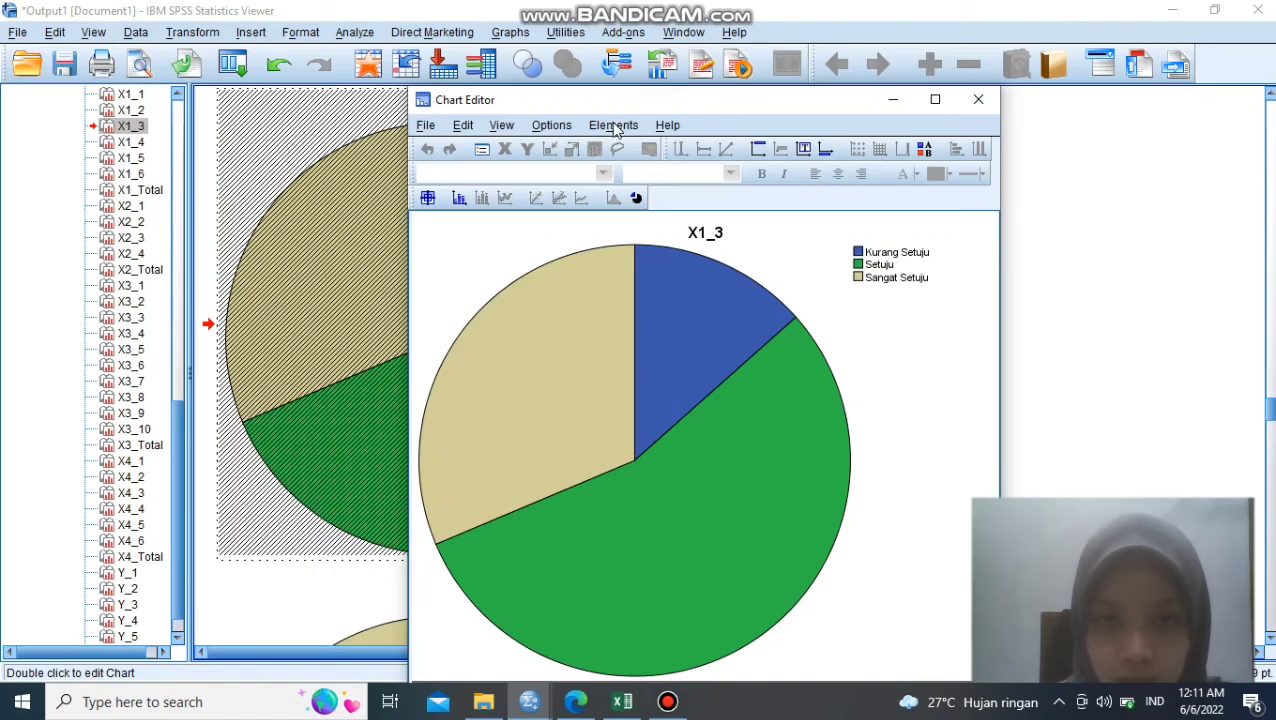
click(614, 126)
click(655, 176)
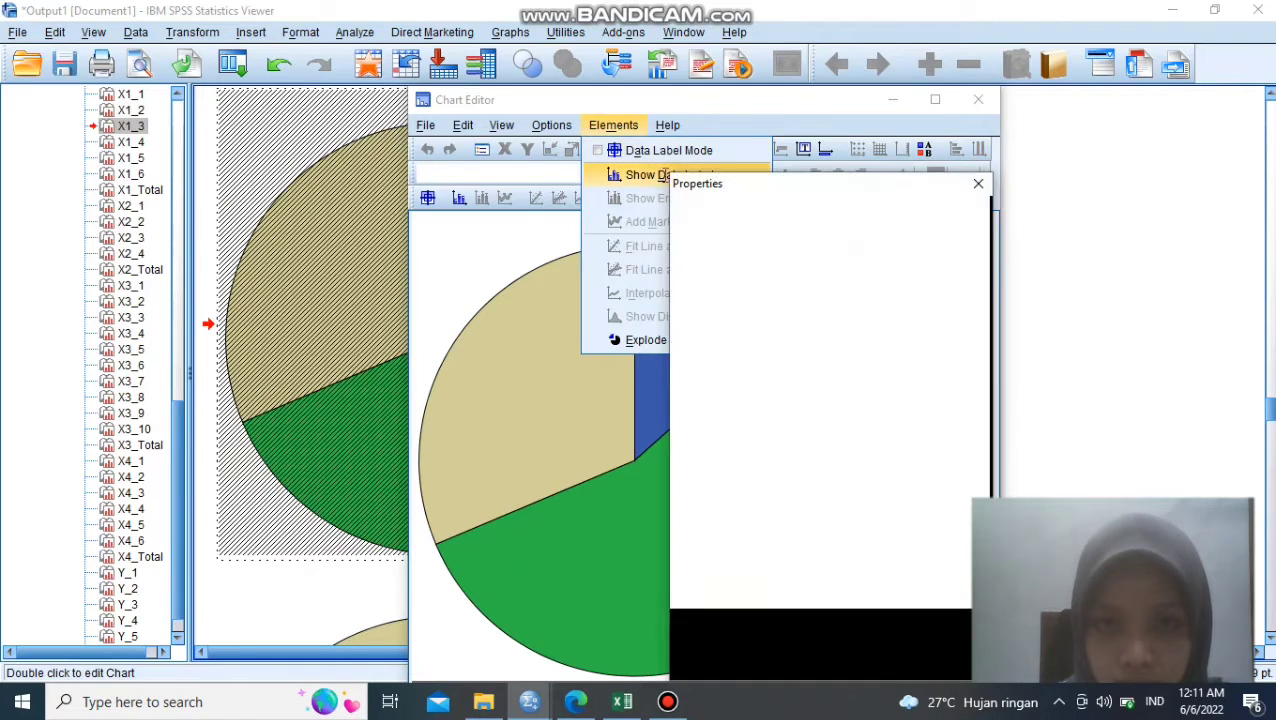
click(905, 660)
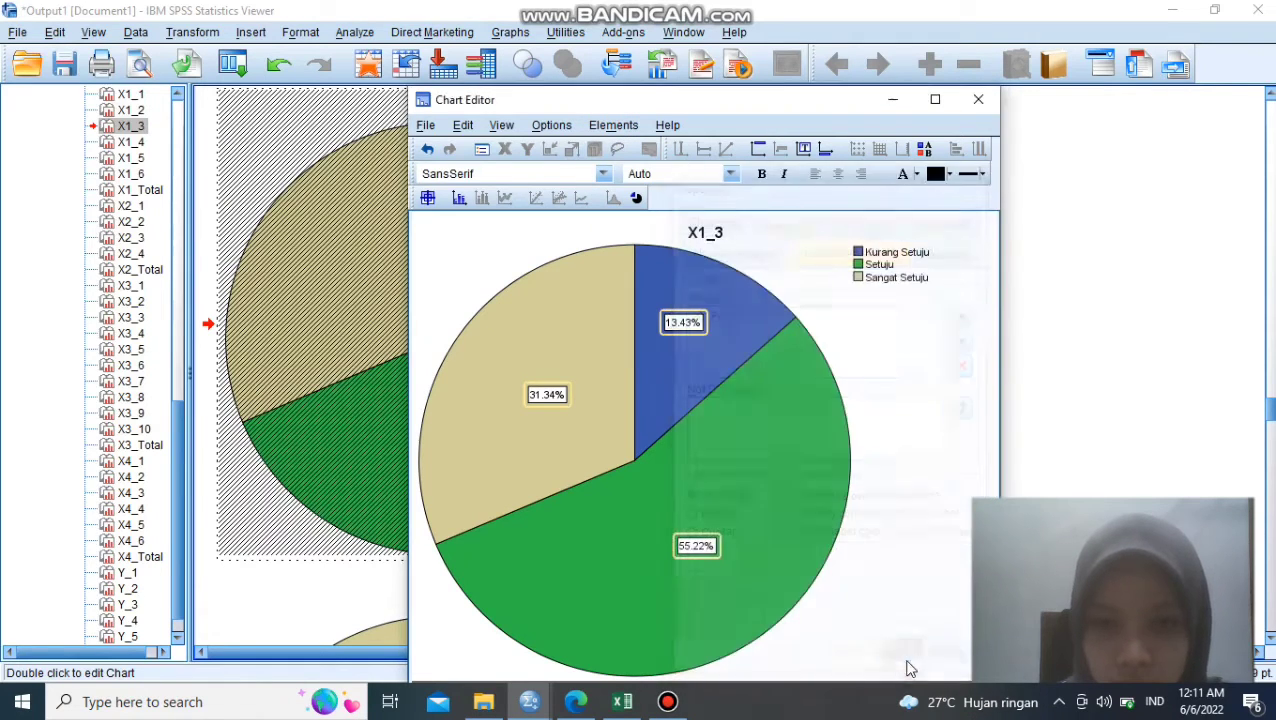
click(978, 99)
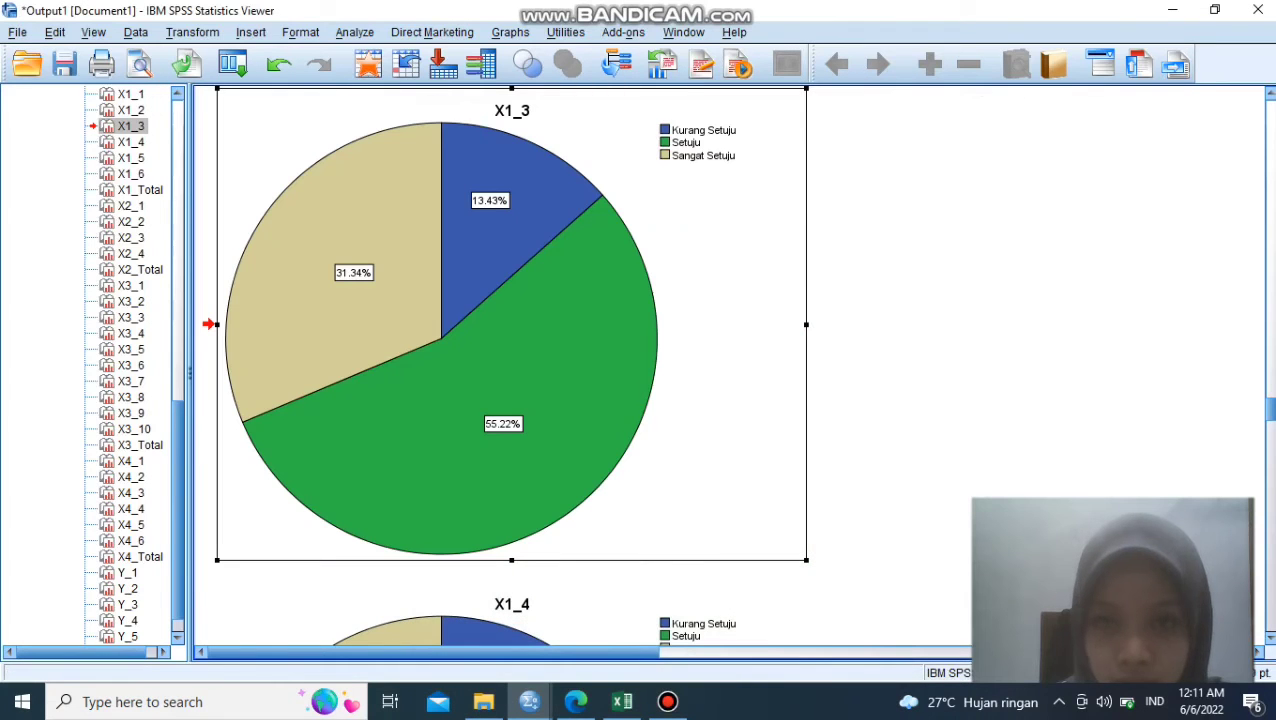
- Add percent data labels to the X1_4 pie chart and finish editing it
drag(1270, 420, 1270, 440)
click(638, 425)
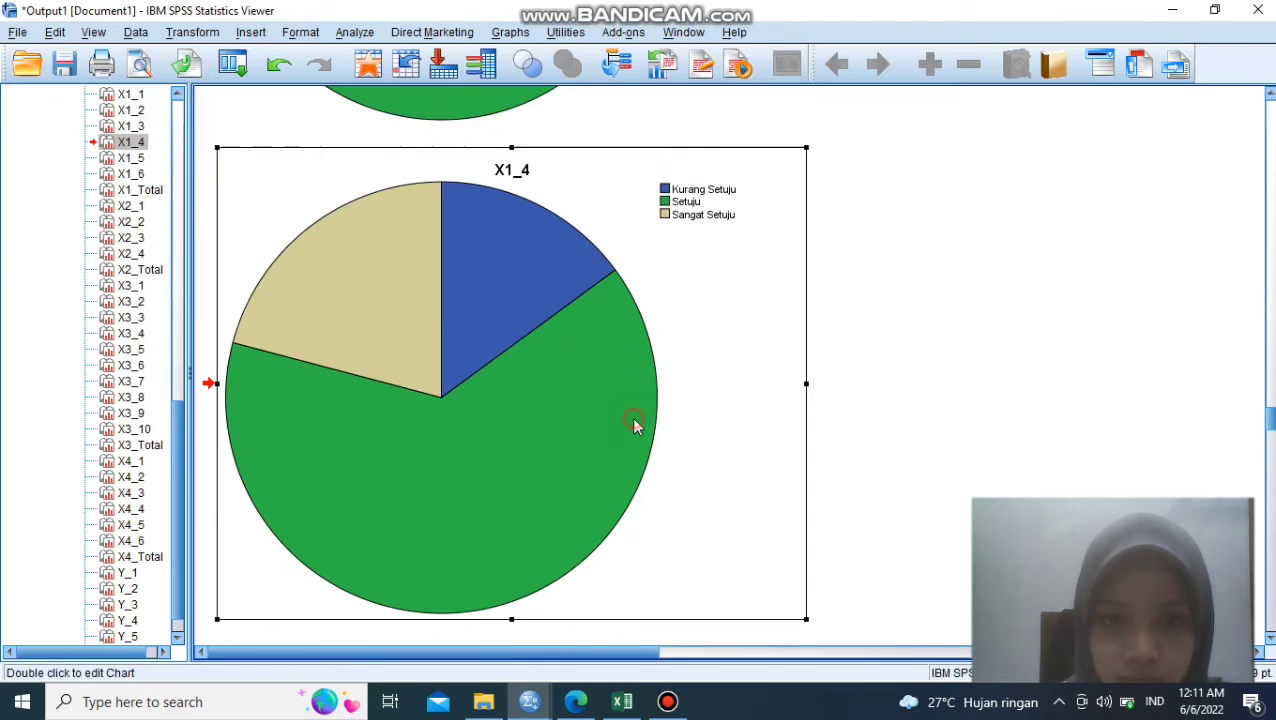
double_click(709, 355)
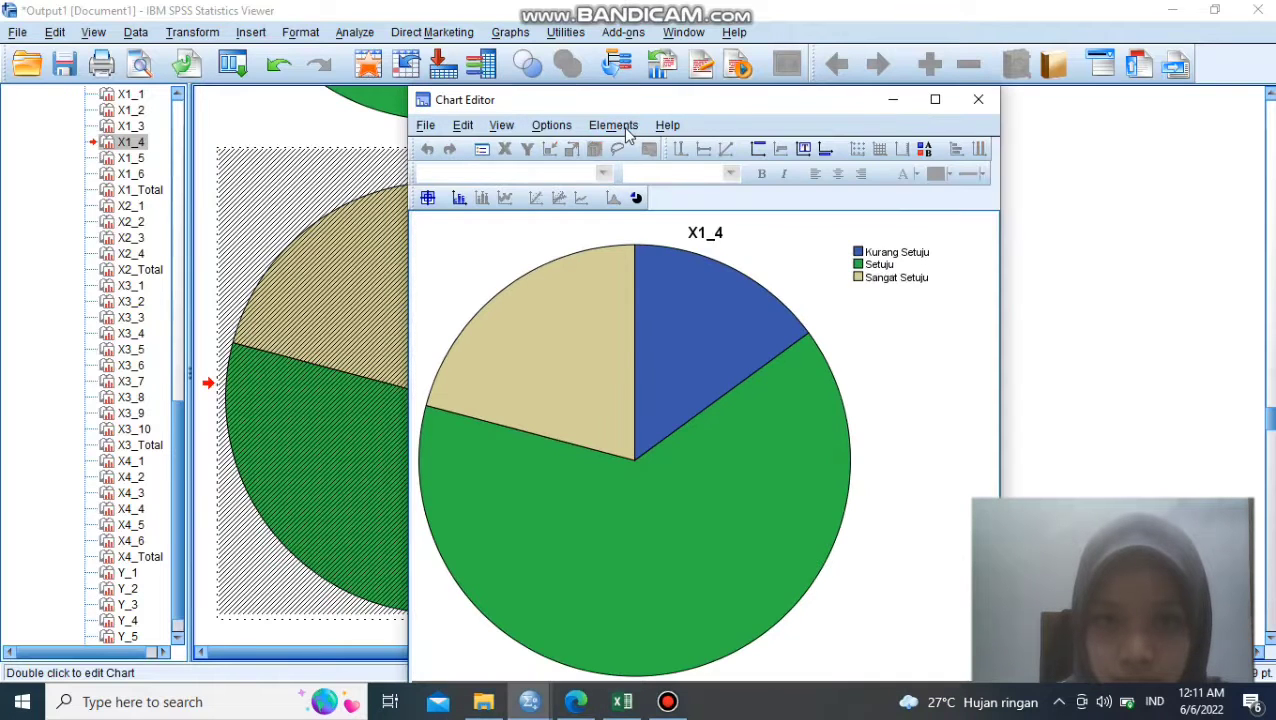
click(626, 130)
click(668, 177)
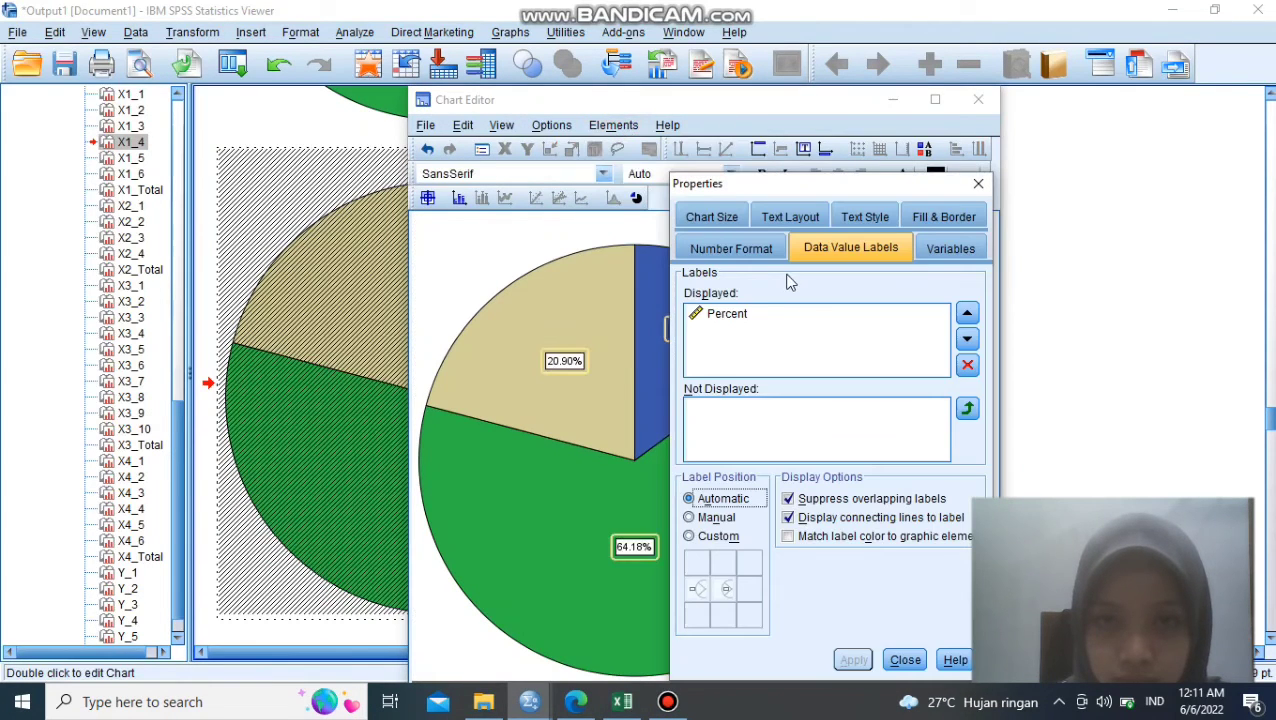
click(899, 658)
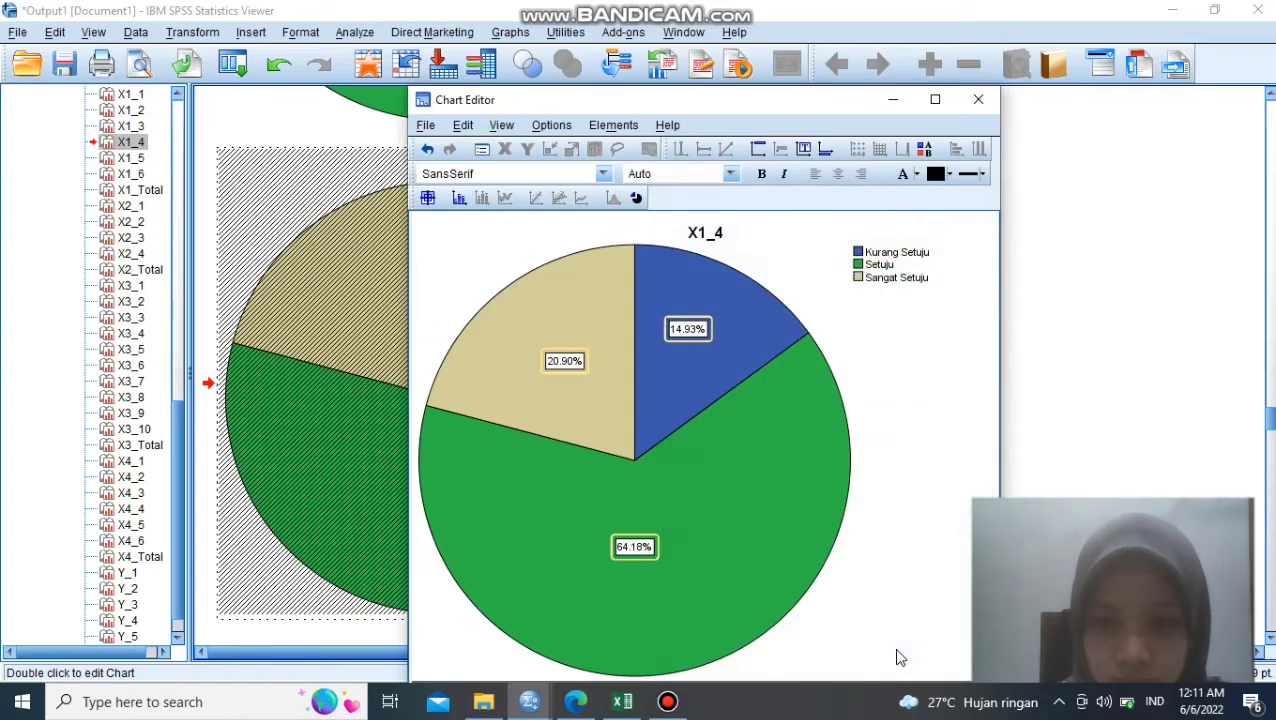
click(978, 99)
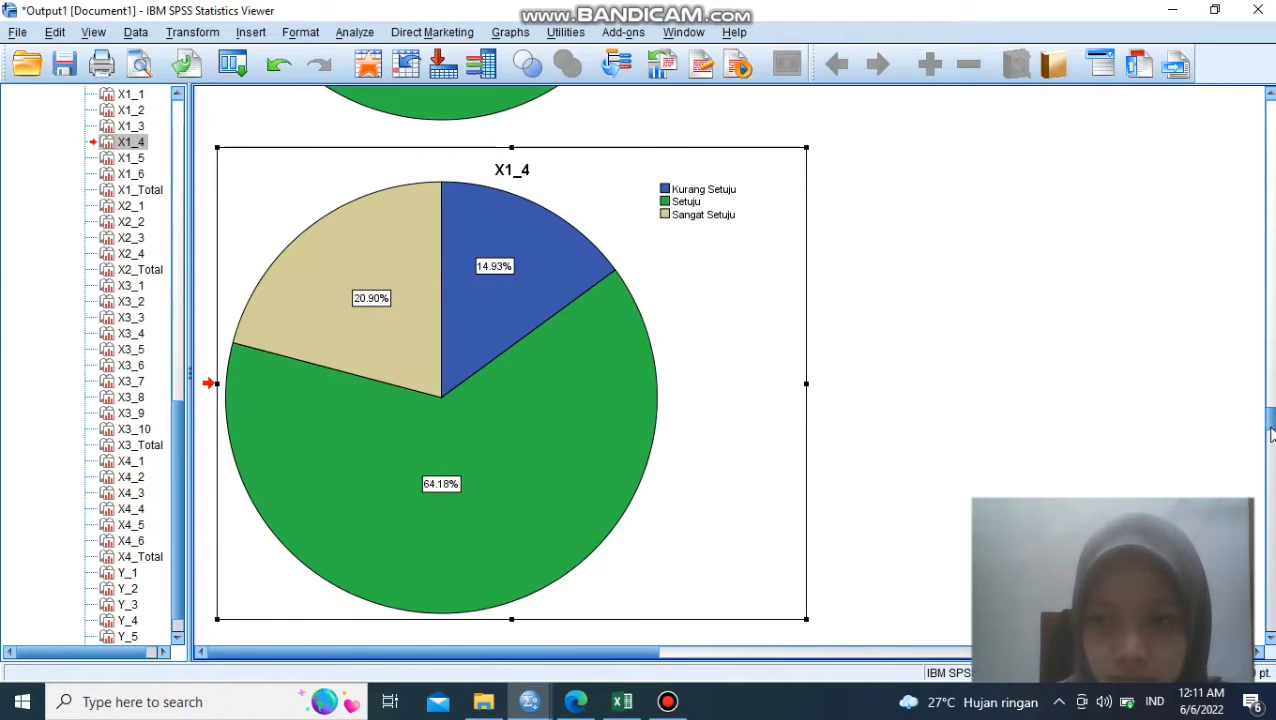
- Open the X1_5 pie chart for editing, display percent data labels on its slices and return to the output
scroll(1270, 432, down, 5)
click(561, 387)
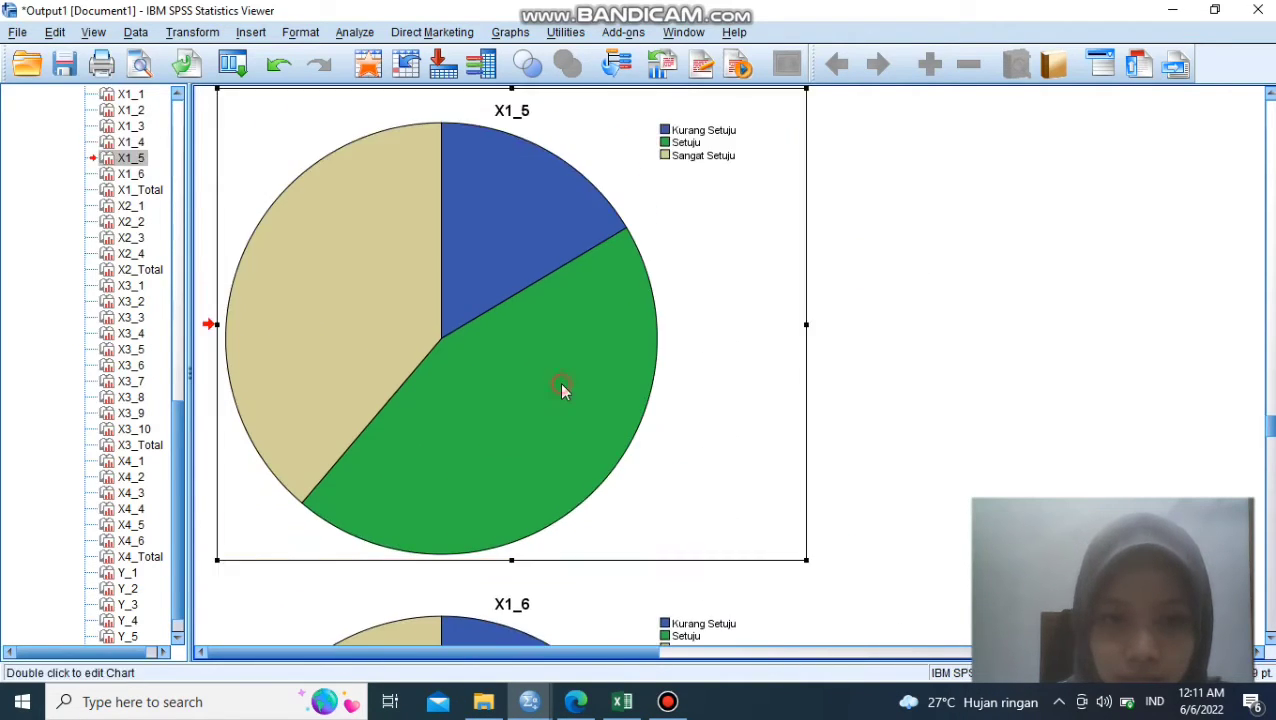
double_click(604, 190)
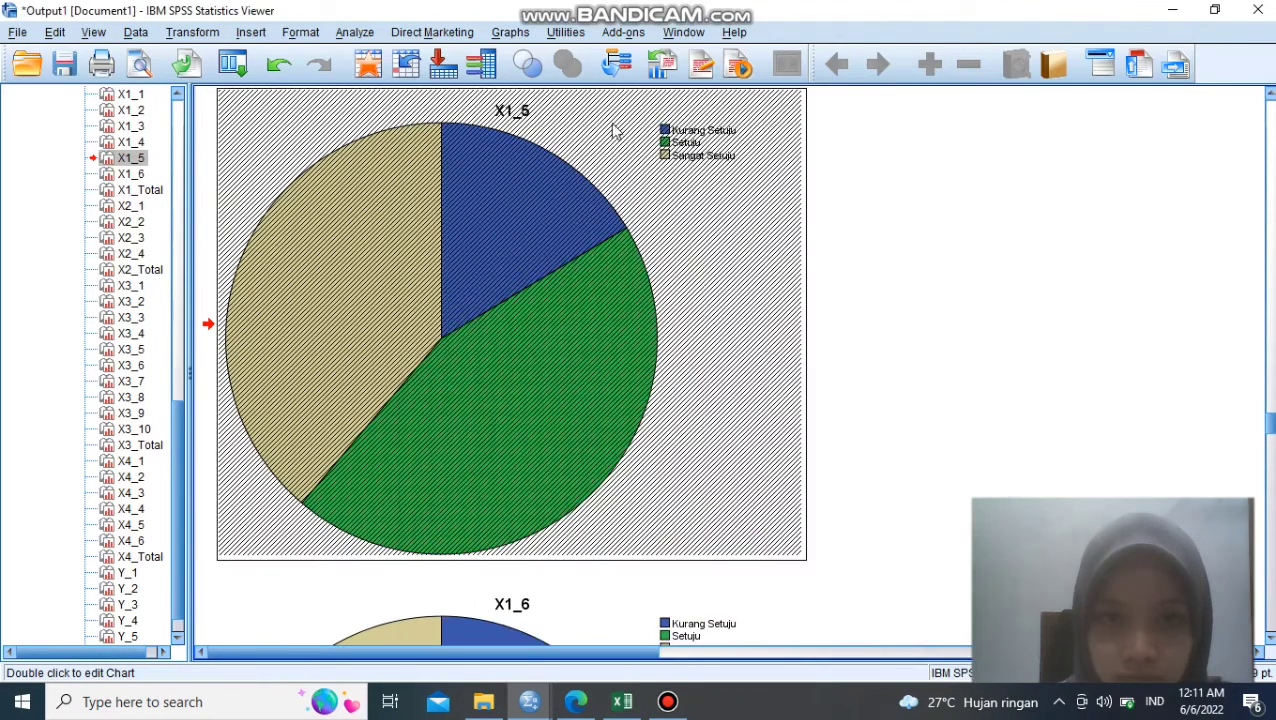
click(638, 153)
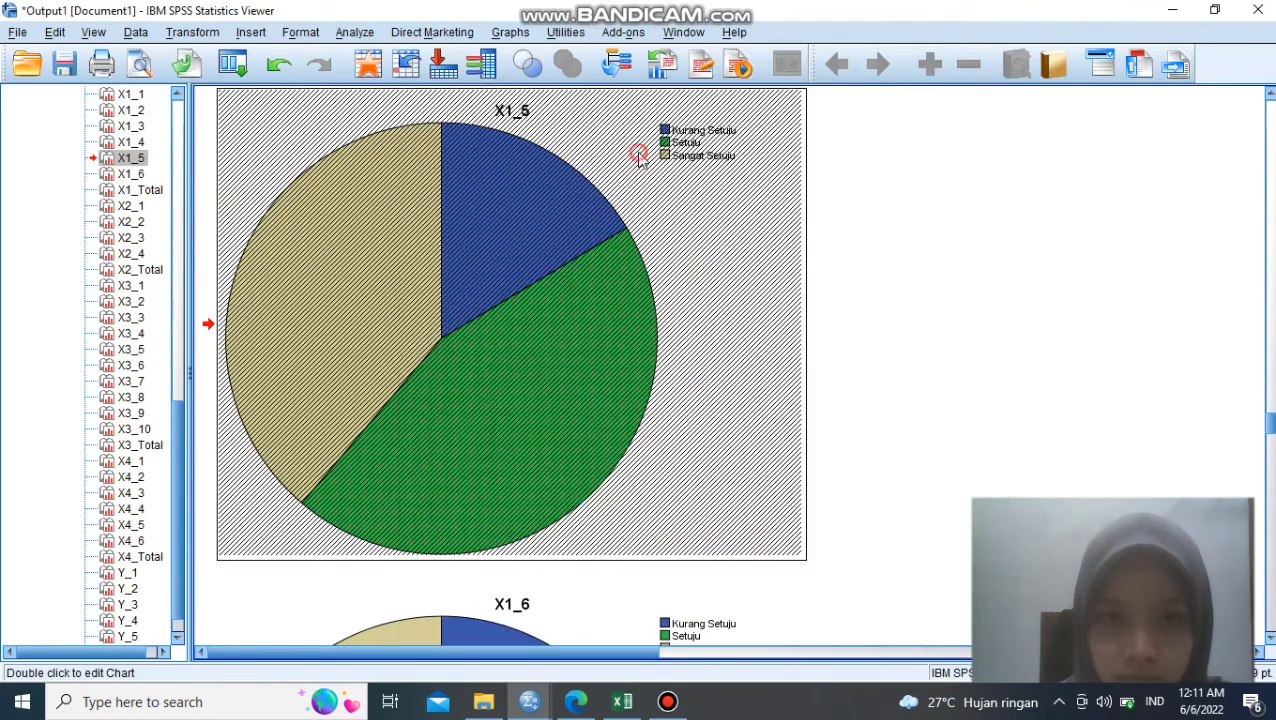
click(604, 148)
double_click(598, 170)
click(612, 125)
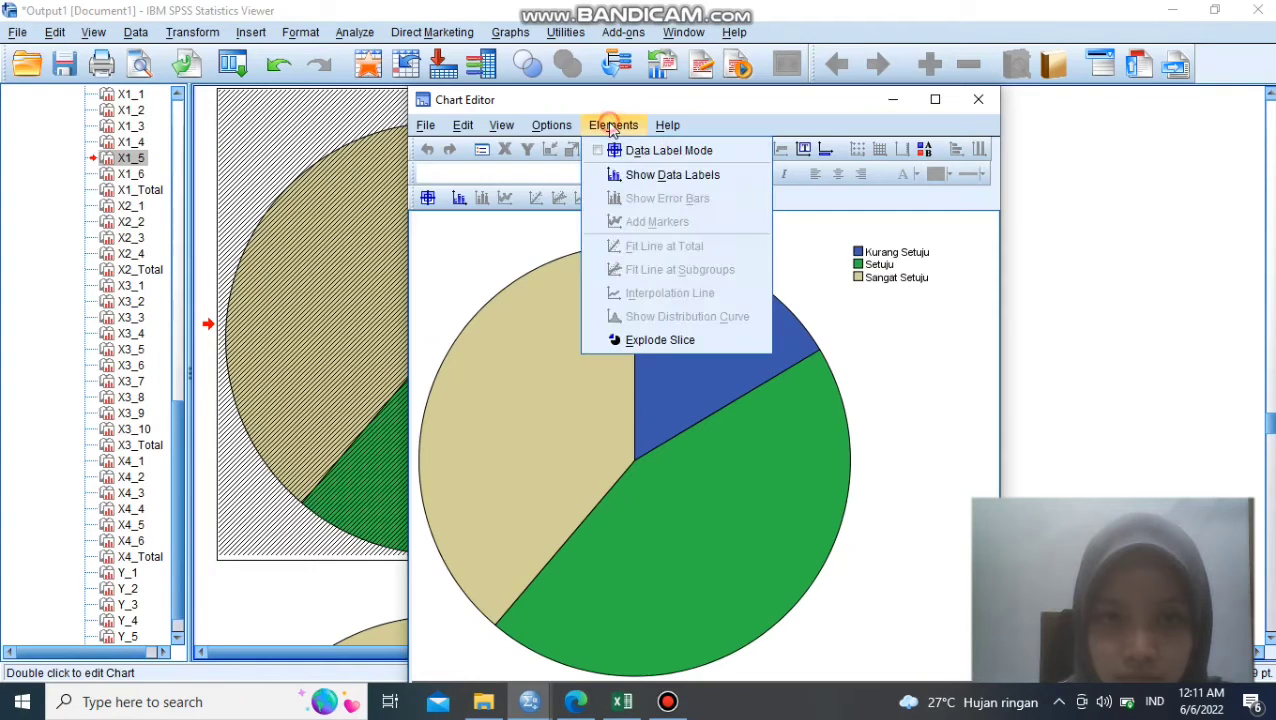
click(665, 173)
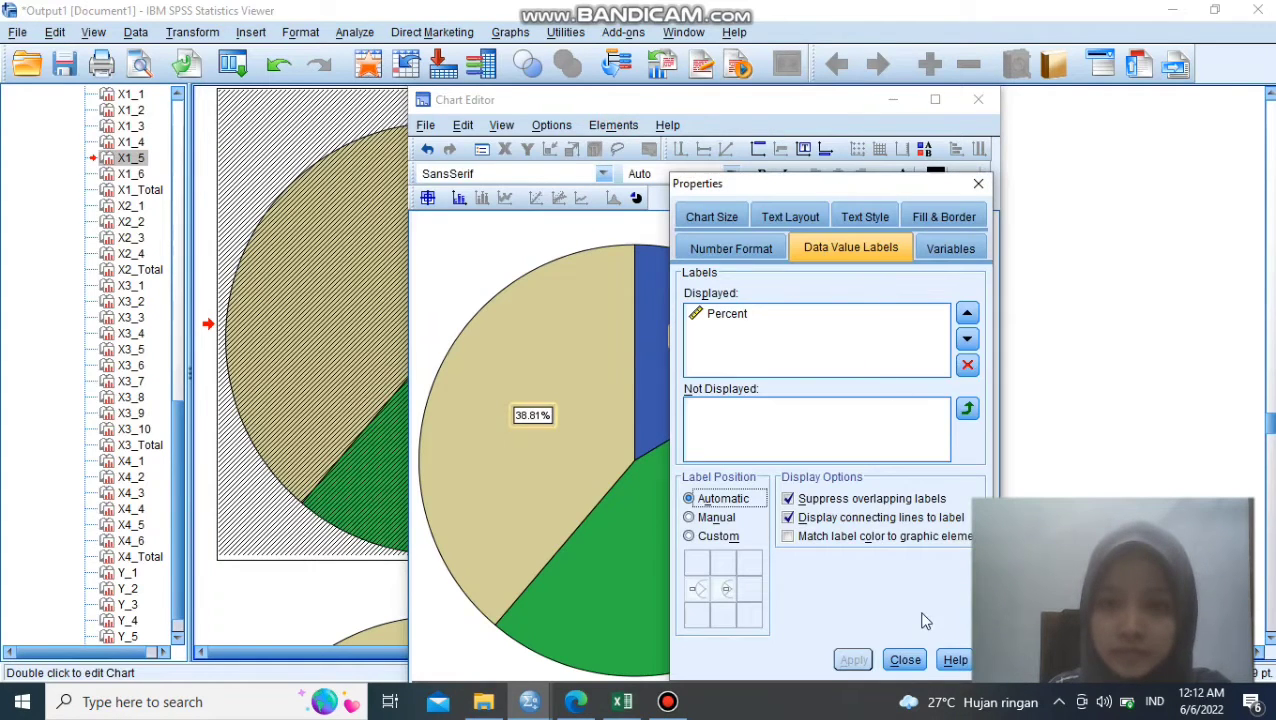
click(905, 660)
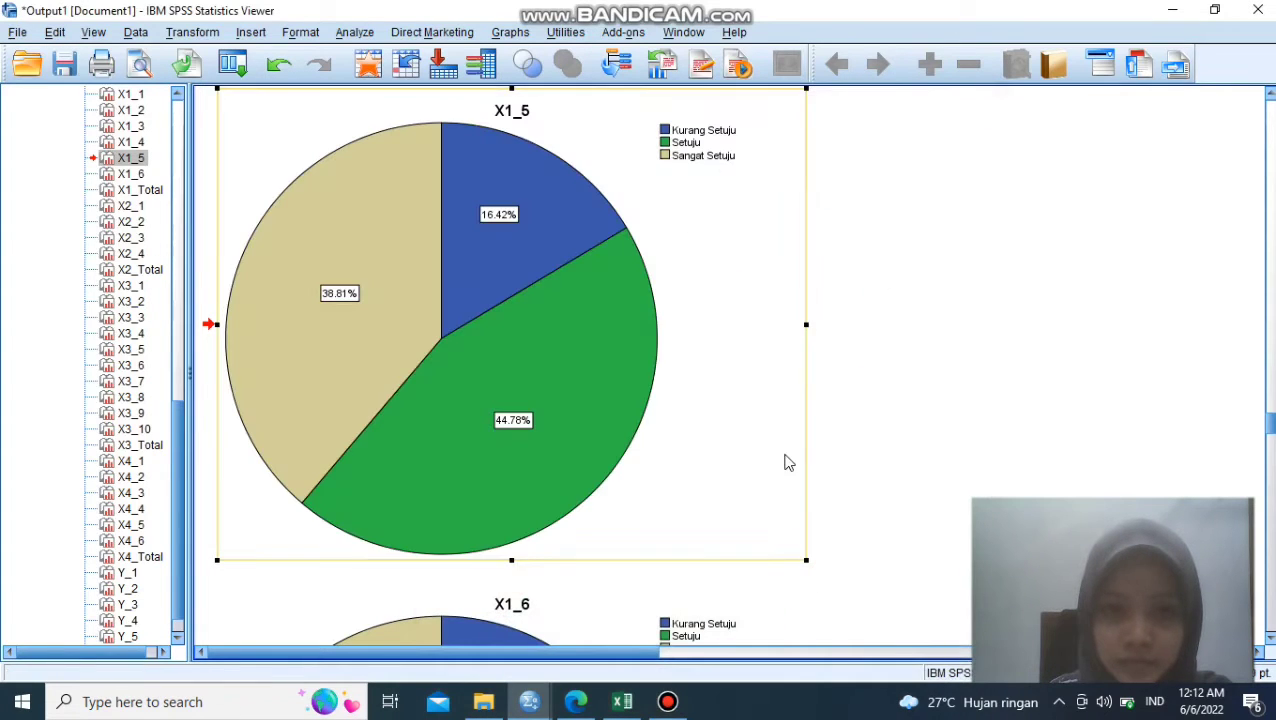
- Label the slices of the X1_6 pie chart with their percentages and finish editing the chart
scroll(700, 450, down, 5)
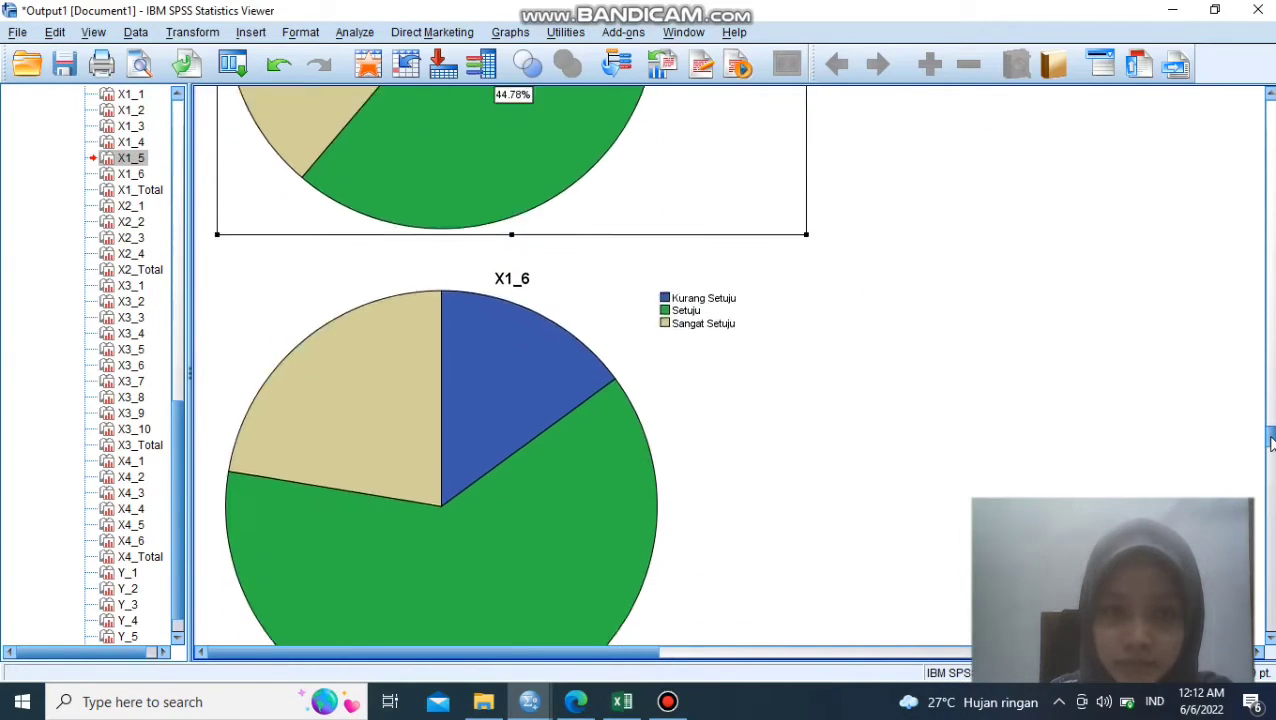
scroll(603, 541, down, 4)
double_click(595, 450)
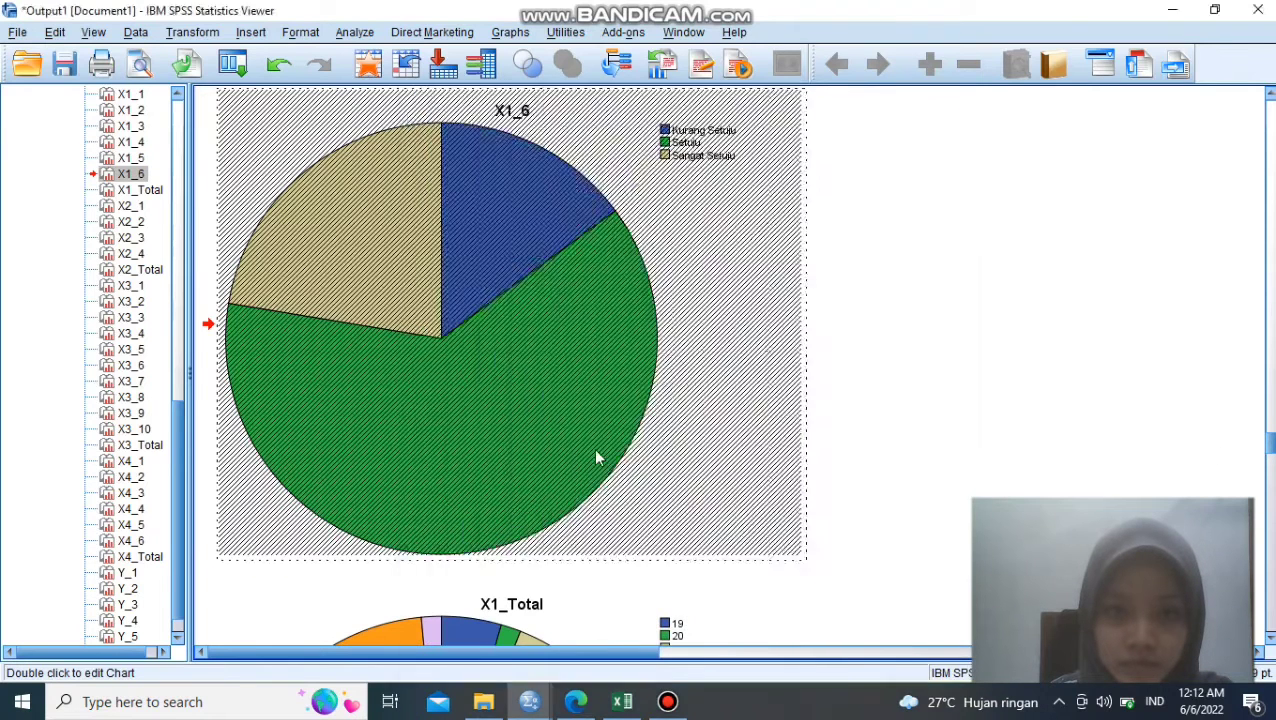
click(616, 126)
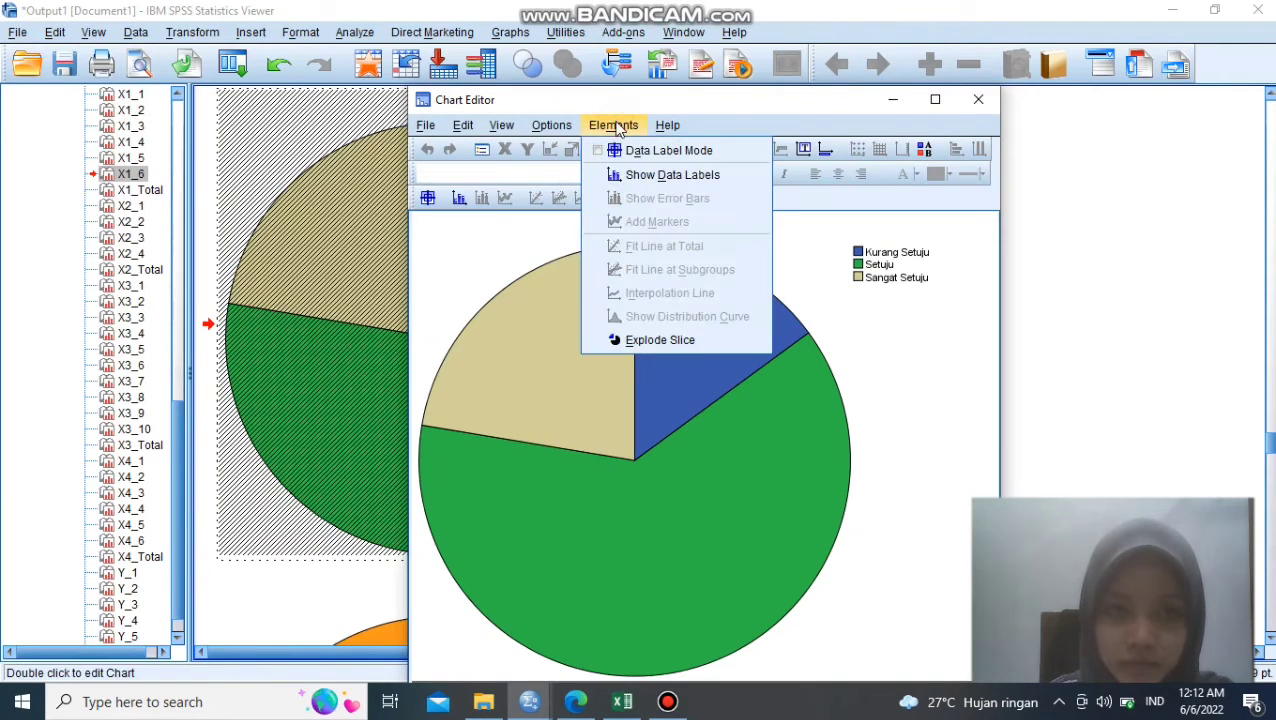
click(649, 173)
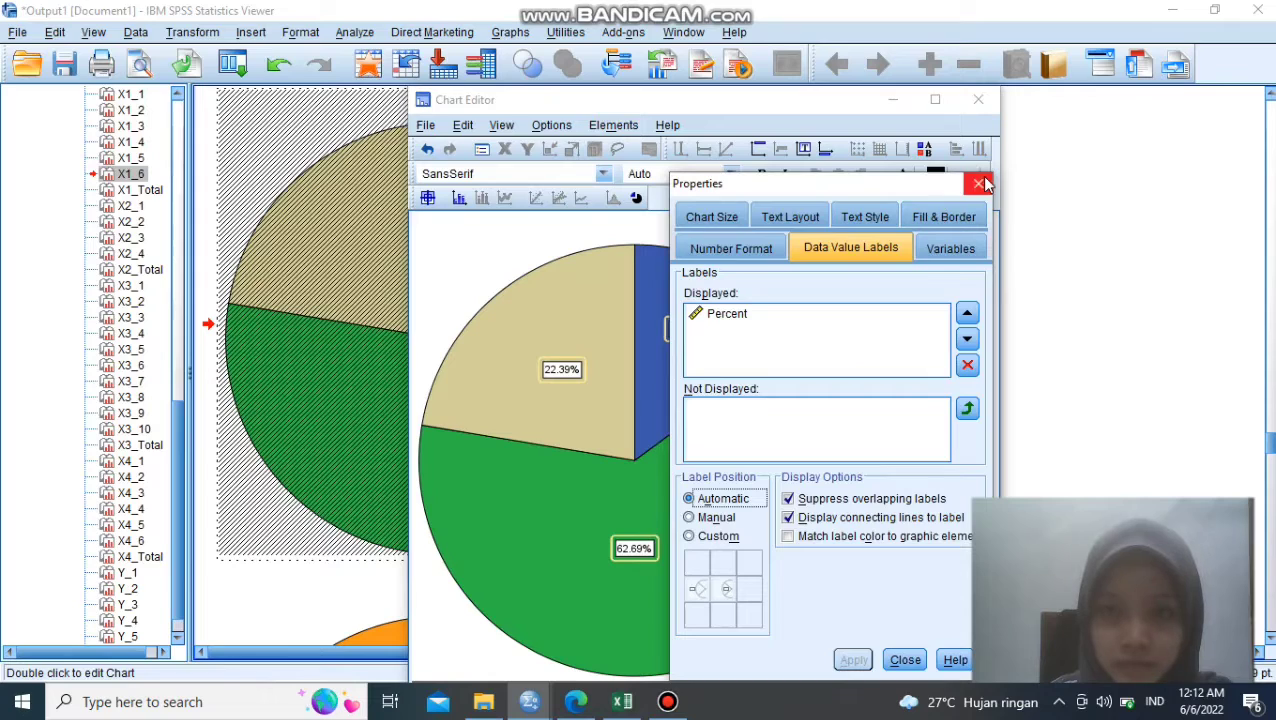
click(978, 184)
click(979, 100)
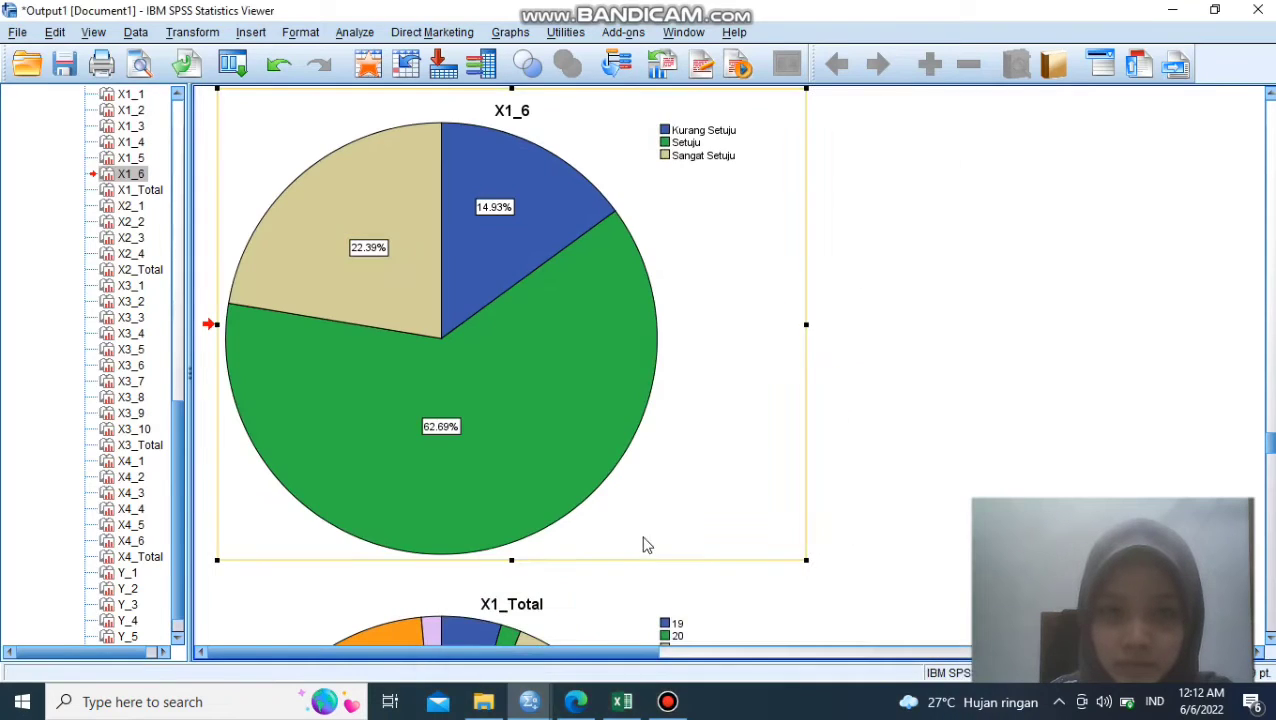
- Show percent data labels on the slices of the X1_Total pie chart and return to the output document
scroll(558, 643, down, 4)
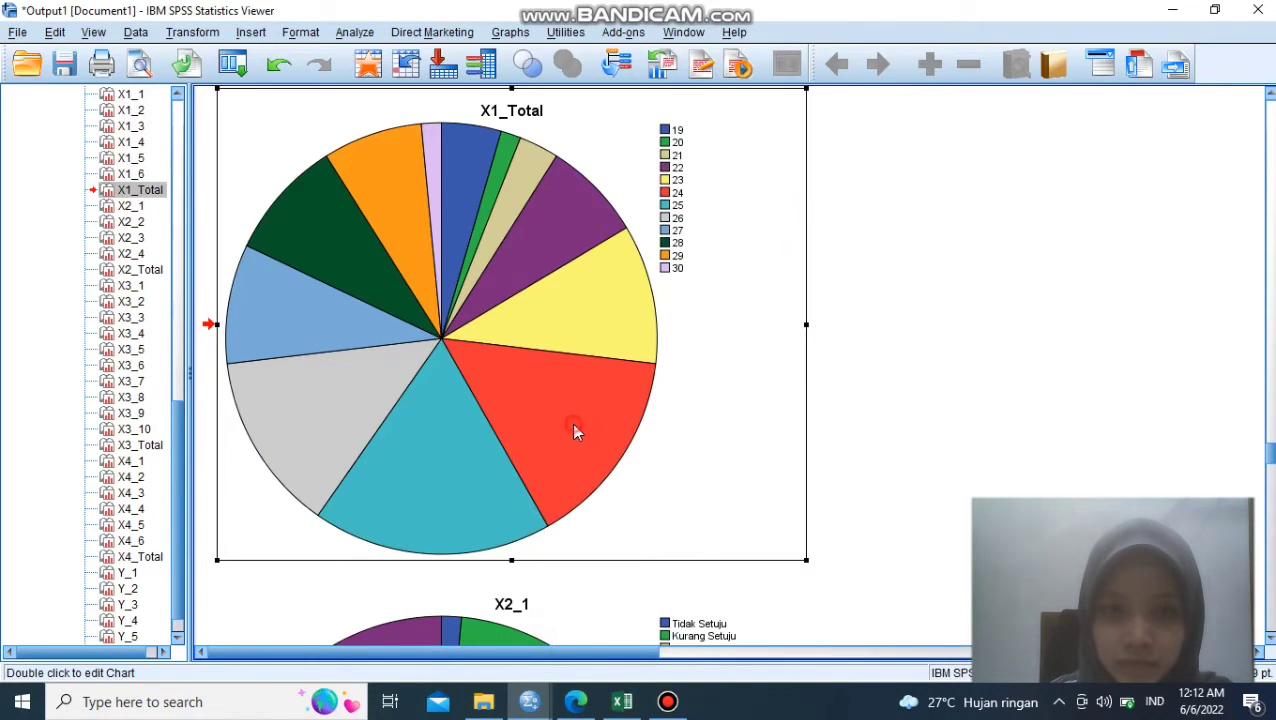
double_click(572, 425)
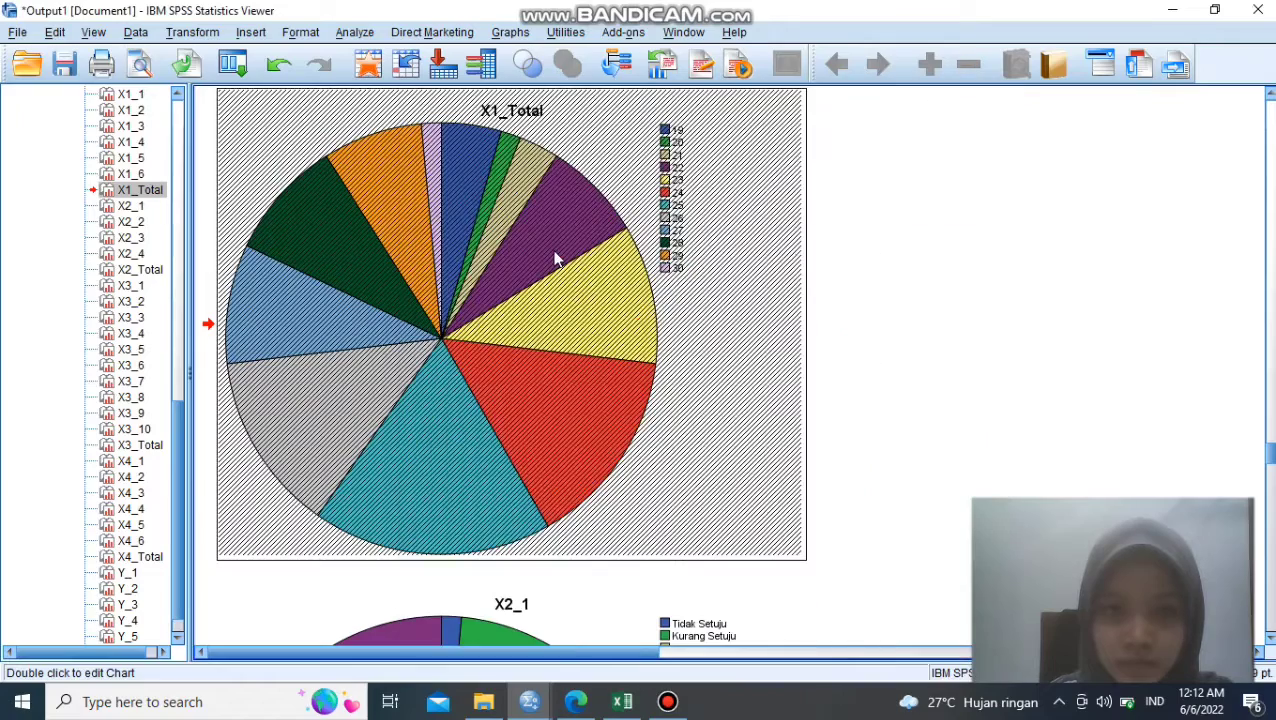
drag(1270, 452, 1270, 446)
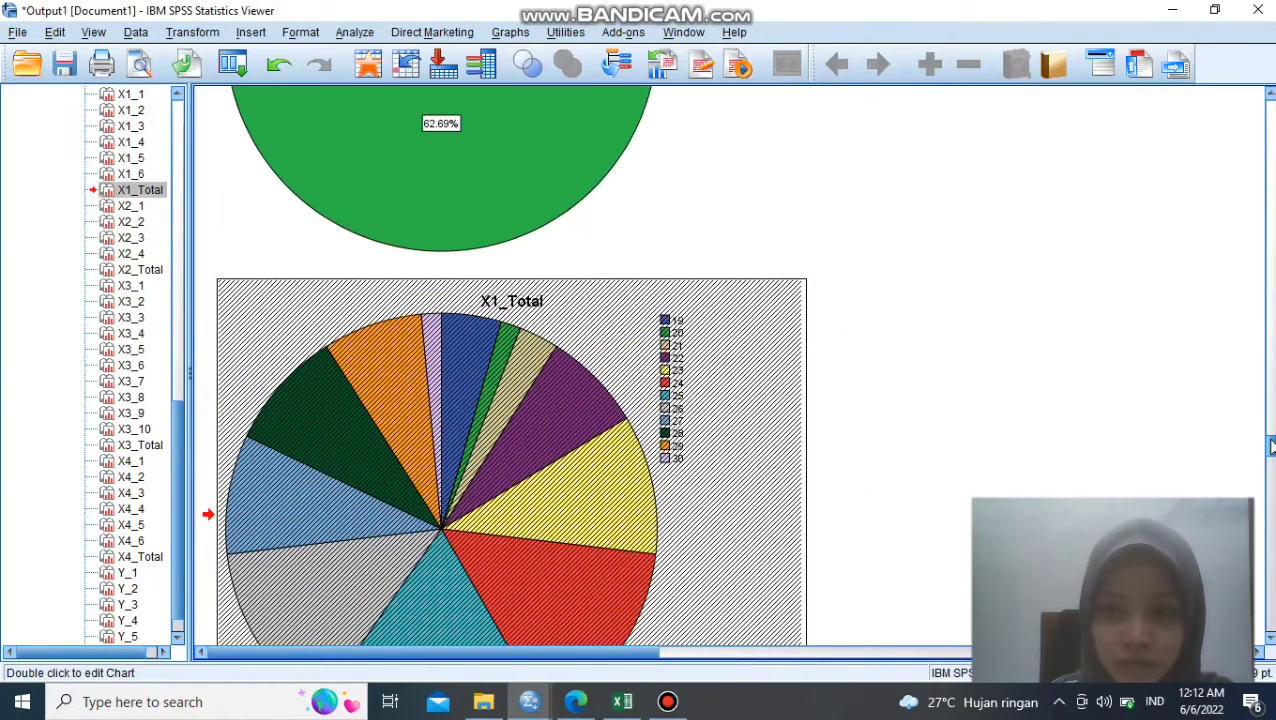
scroll(726, 436, down, 3)
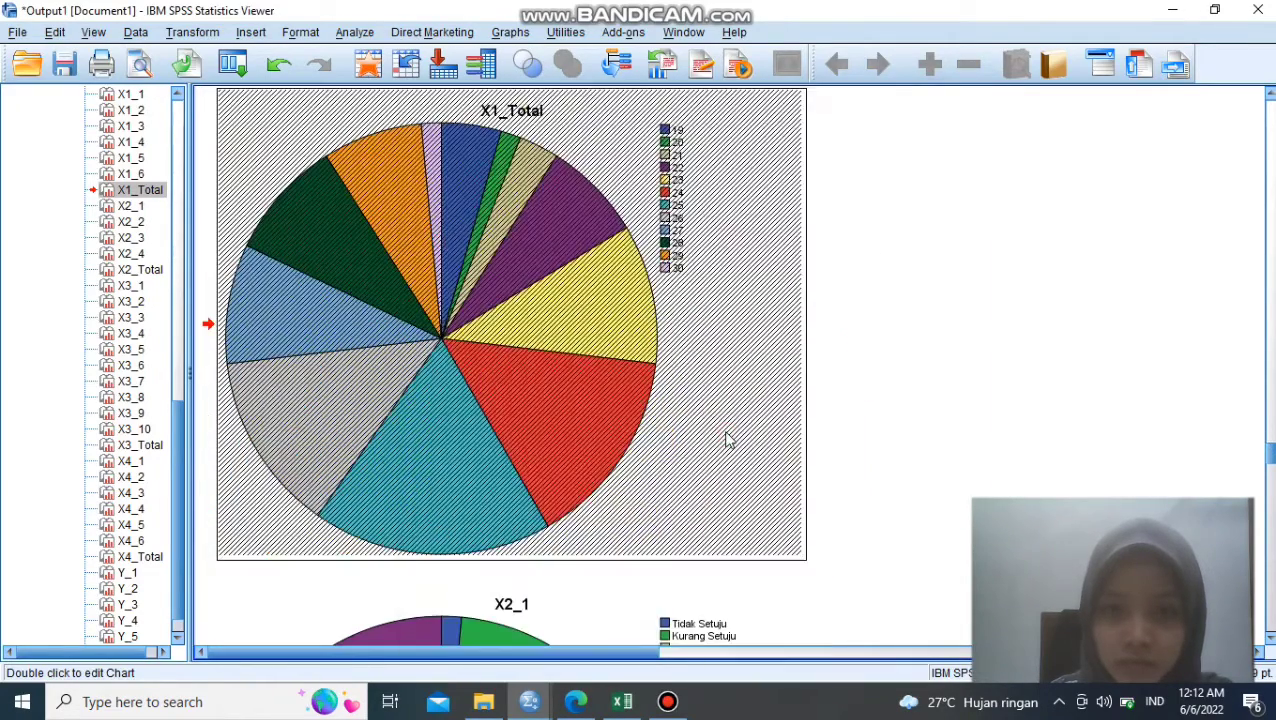
double_click(570, 251)
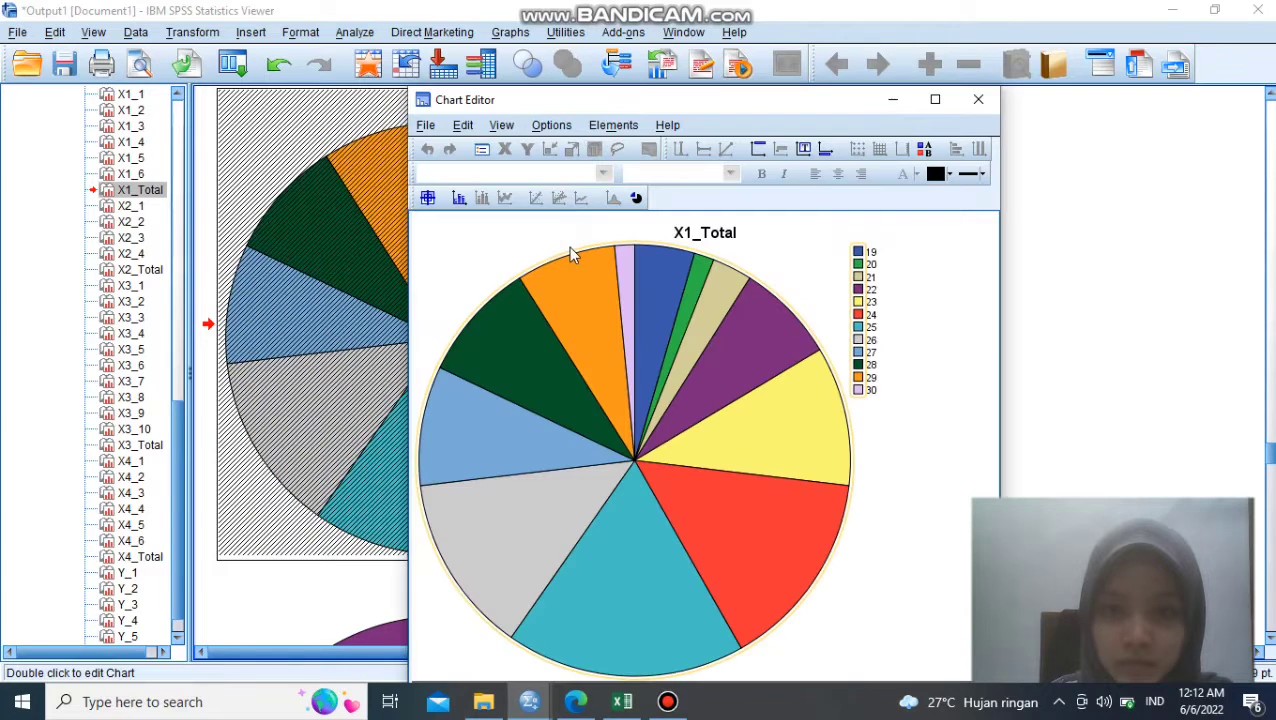
click(613, 127)
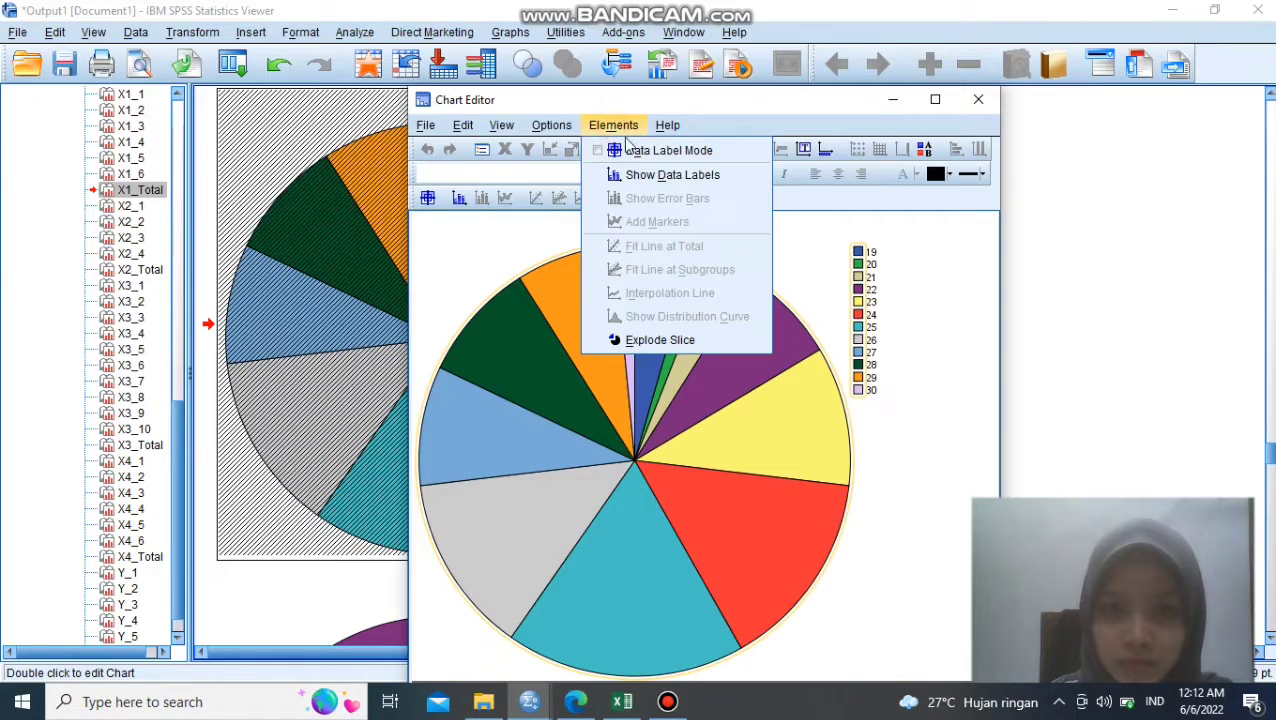
click(650, 175)
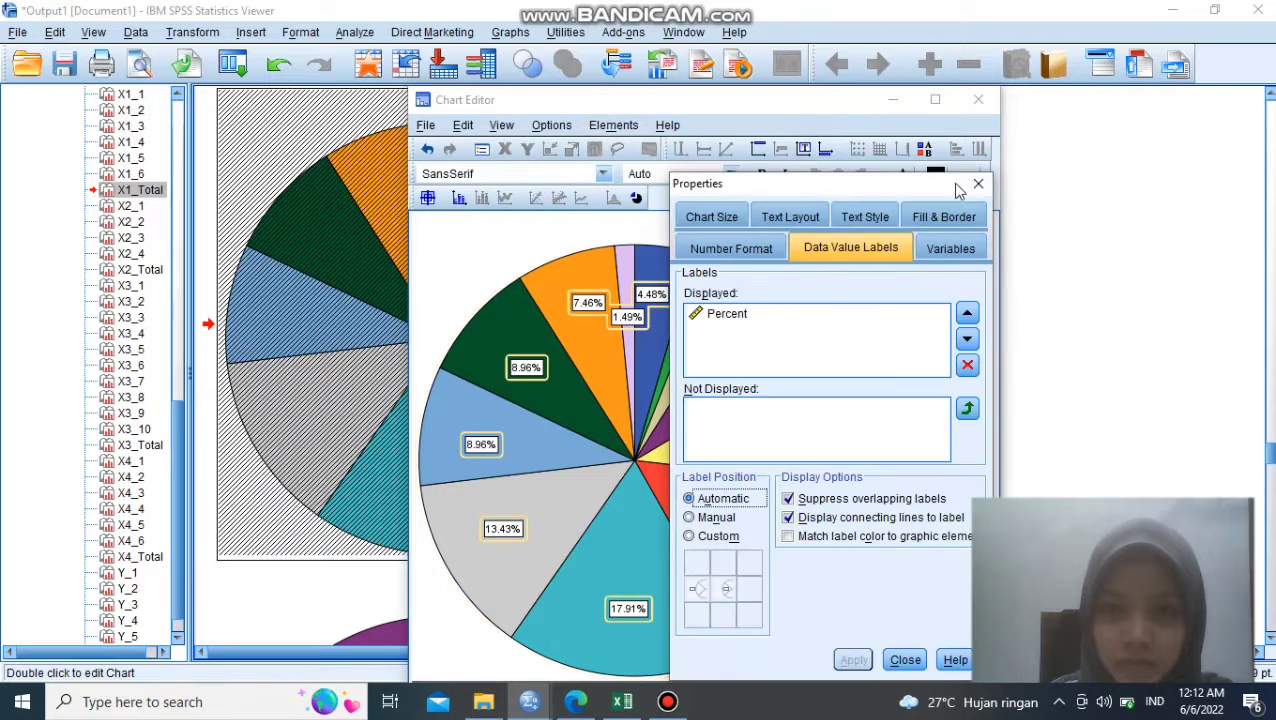
click(978, 184)
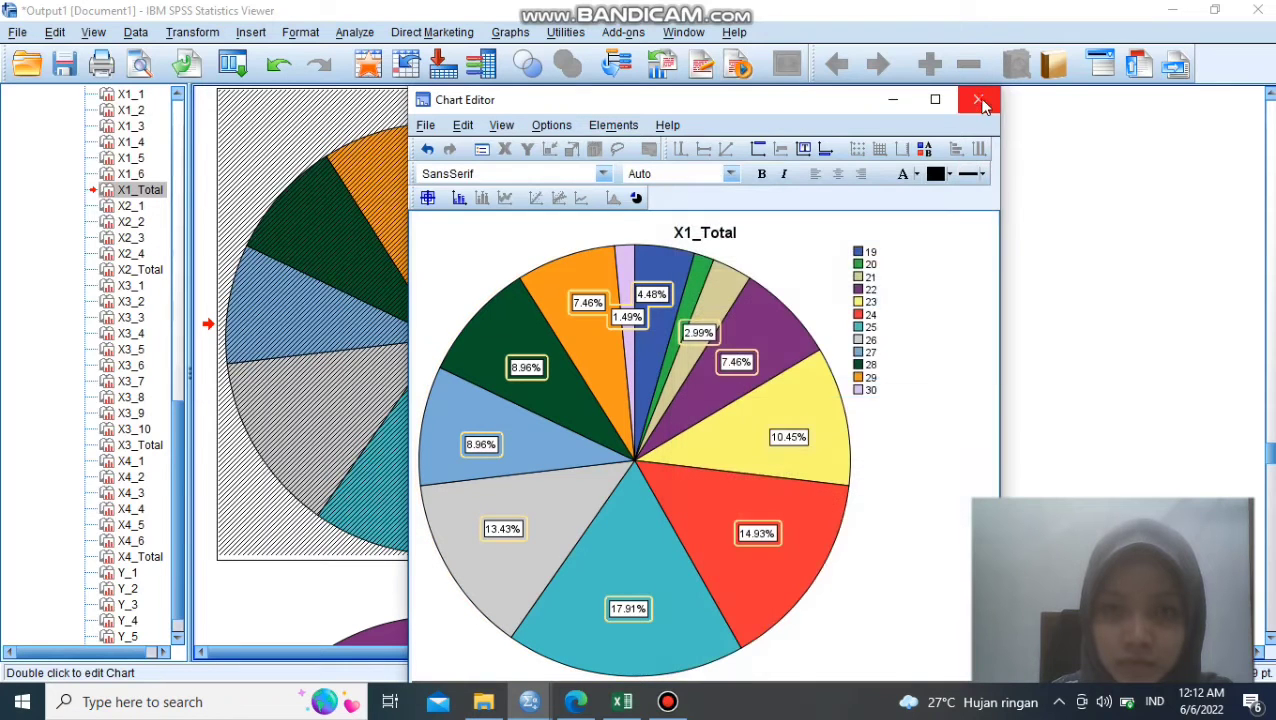
click(980, 101)
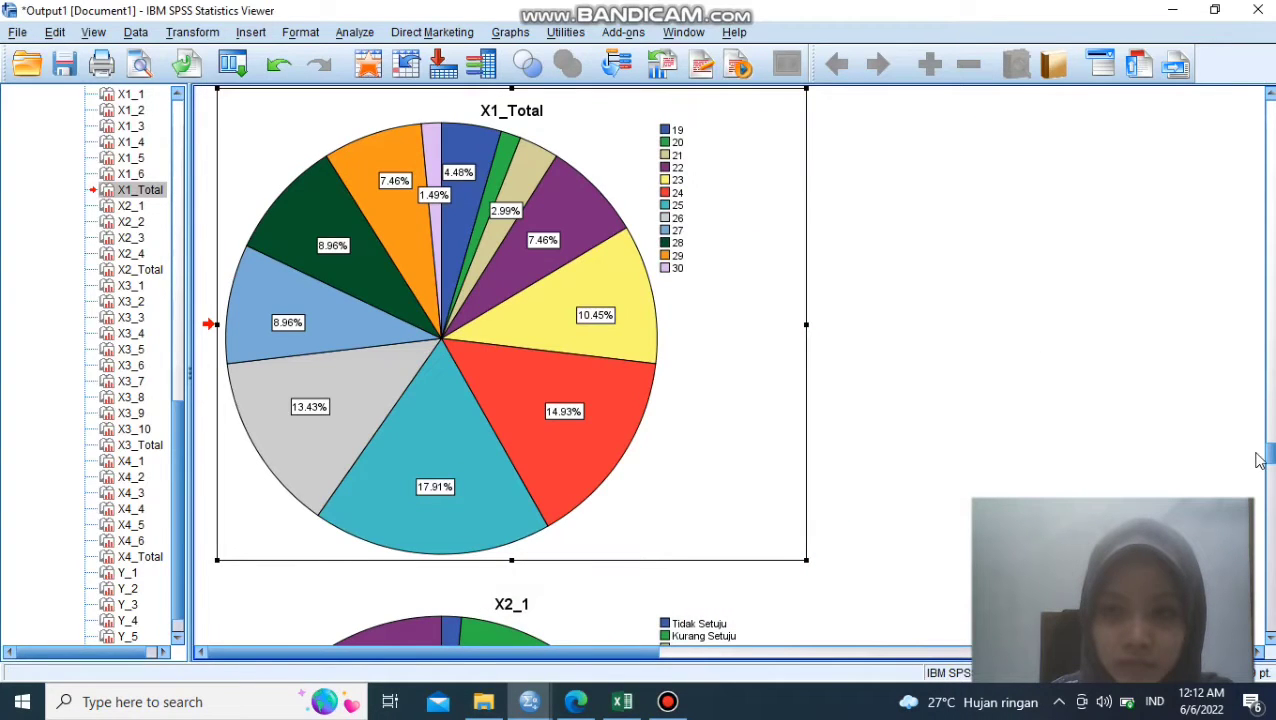
- Open the X2_1 pie chart for editing and show percent data labels on its slices
scroll(960, 470, down, 5)
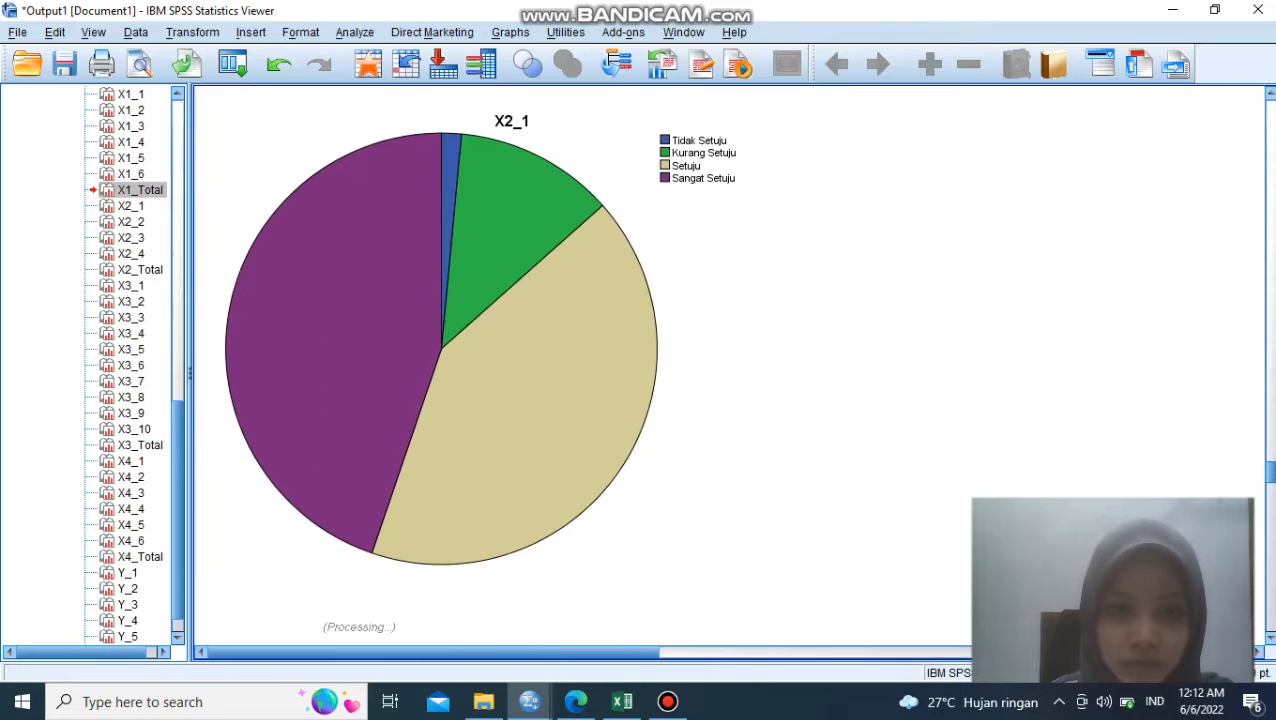
double_click(565, 399)
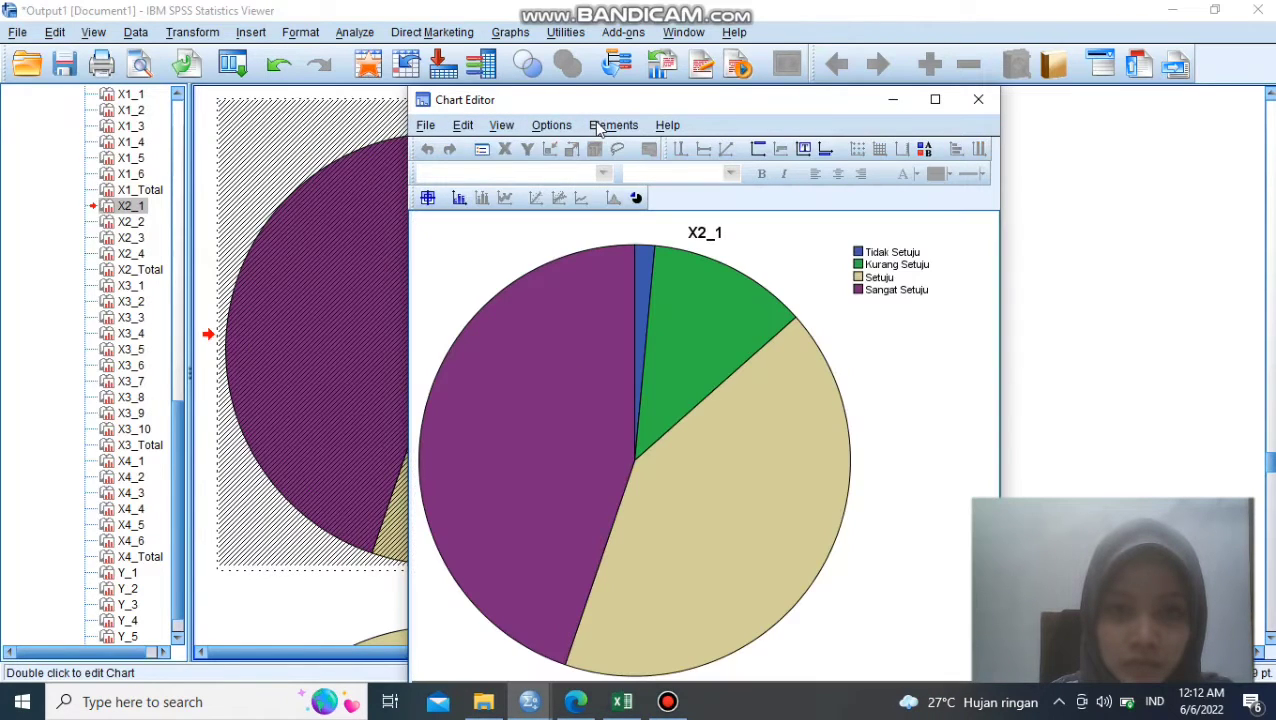
click(598, 128)
click(658, 174)
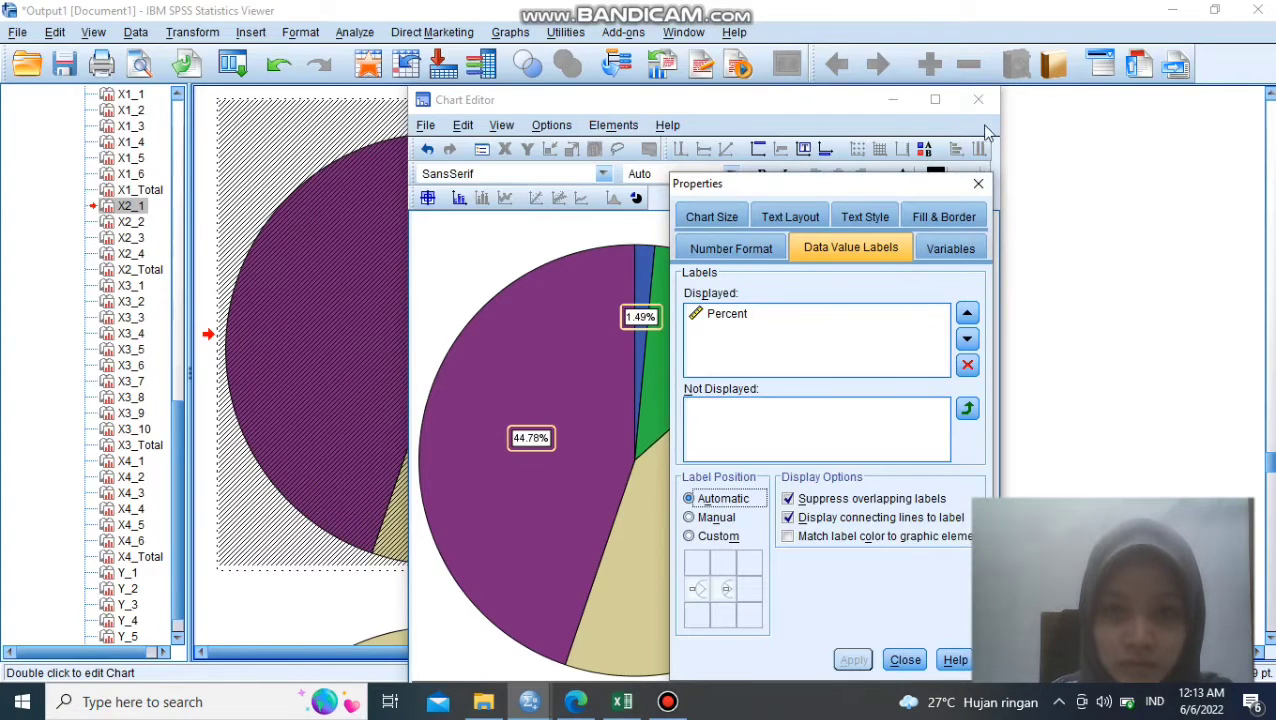
click(978, 186)
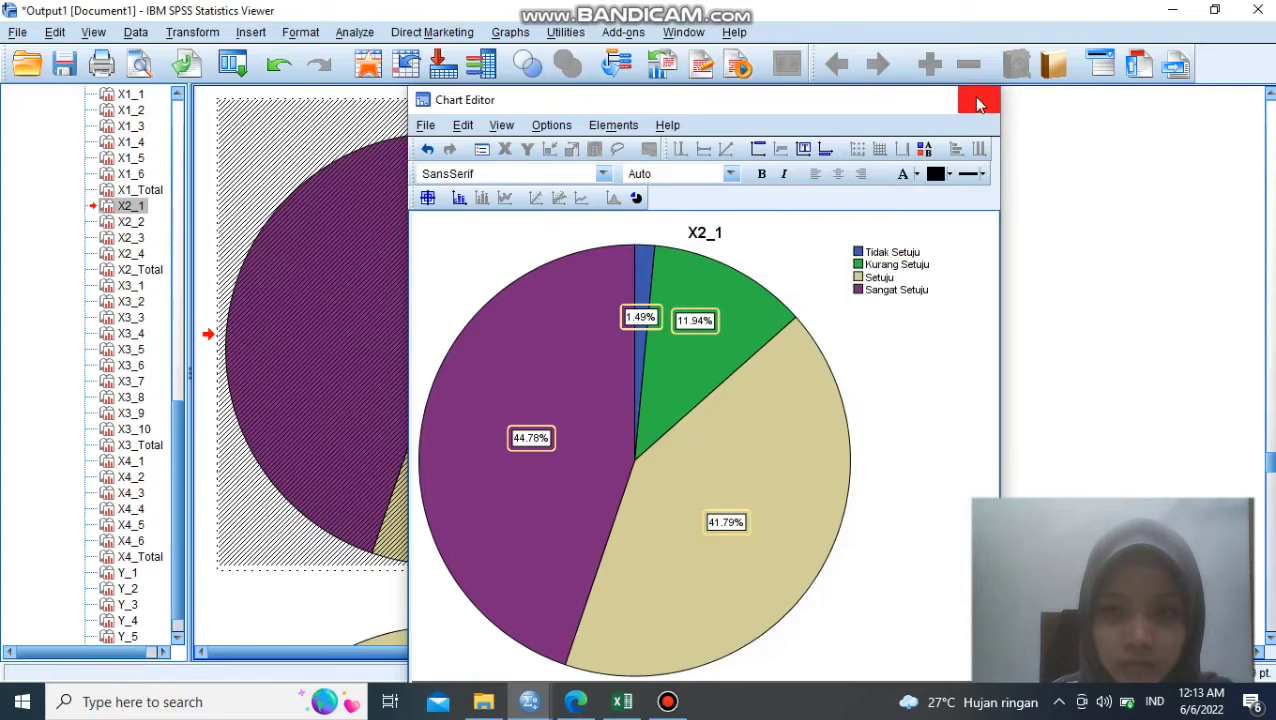
- Finish editing the X2_1 chart, show percent data labels on the X2_3 pie chart and return to the output
click(979, 100)
click(621, 622)
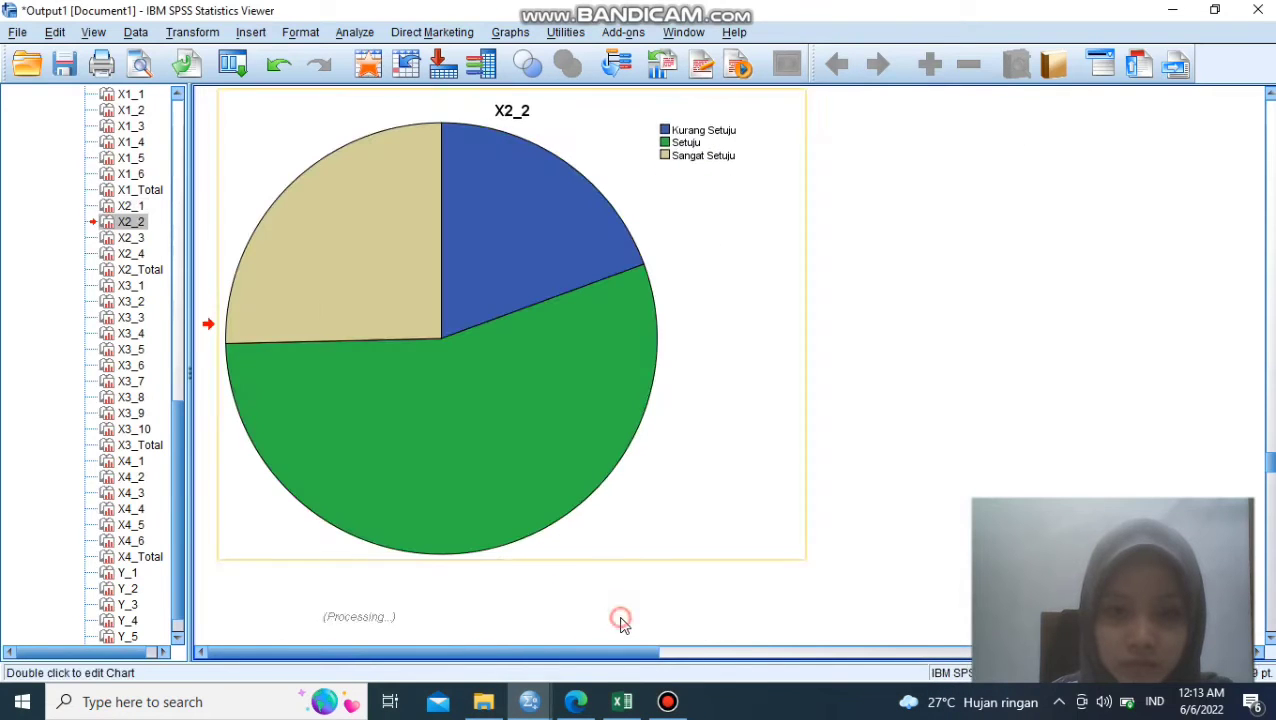
click(621, 622)
double_click(703, 160)
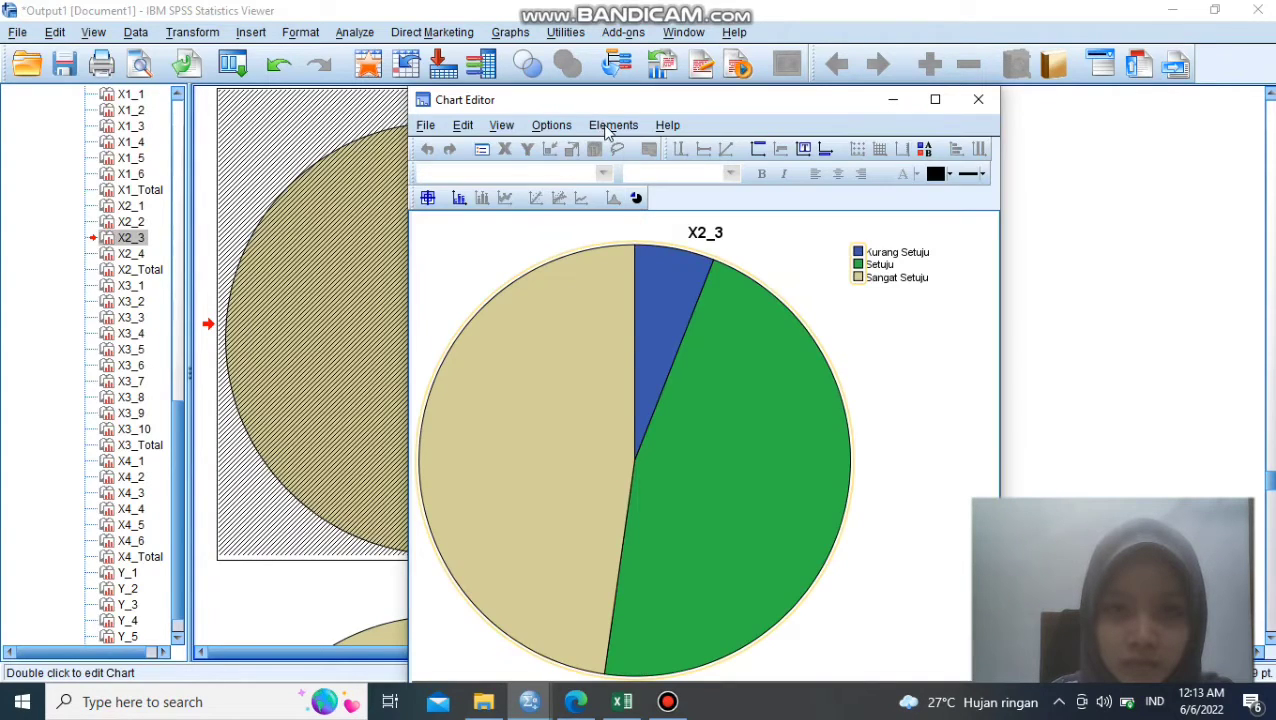
click(610, 126)
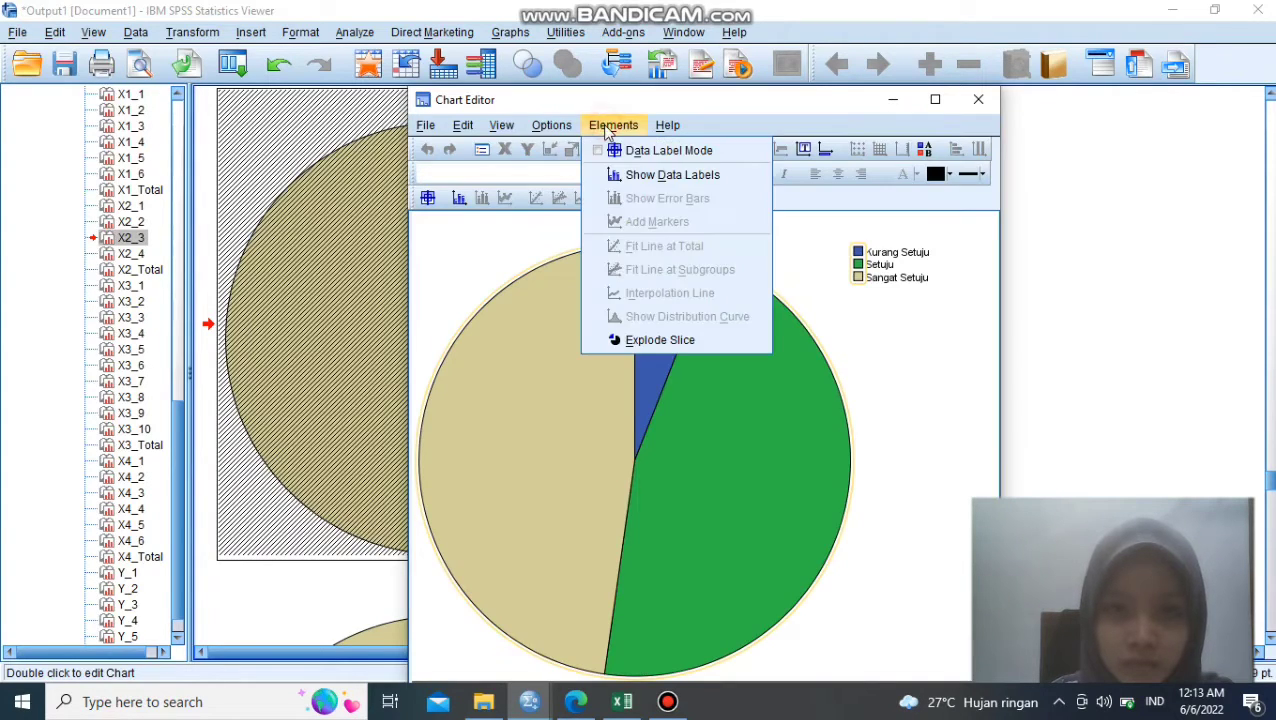
click(637, 175)
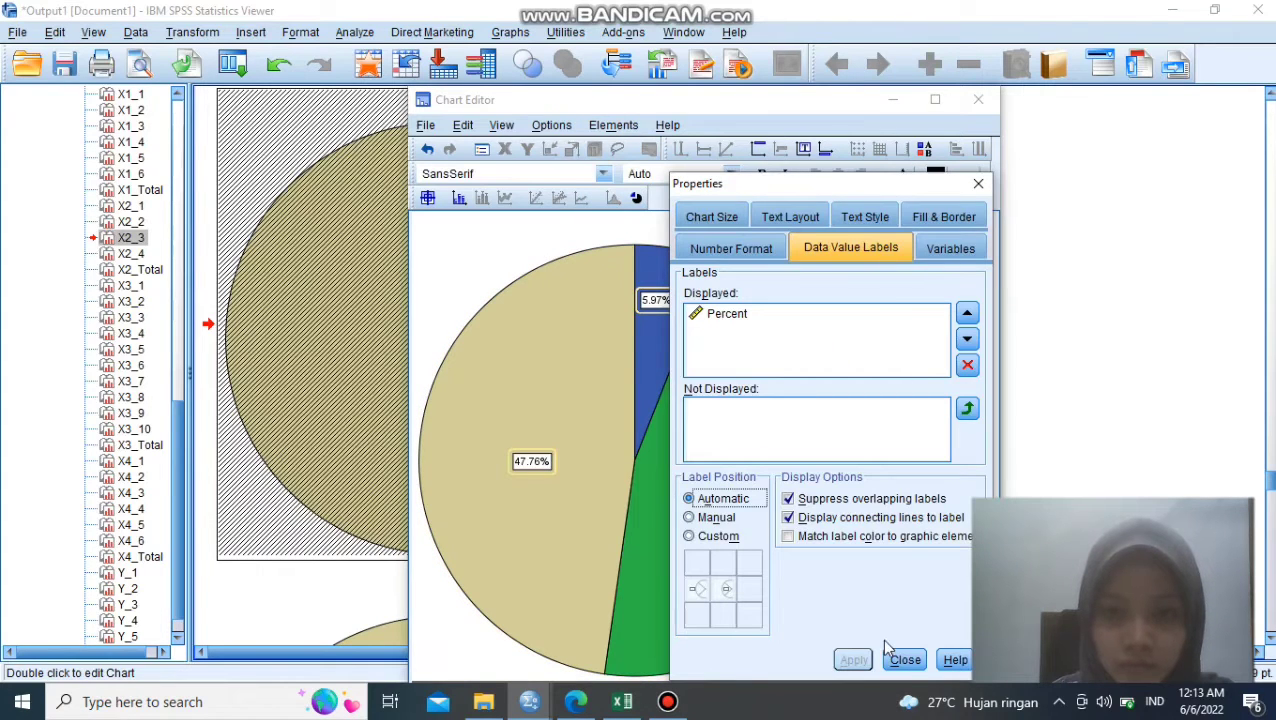
click(907, 662)
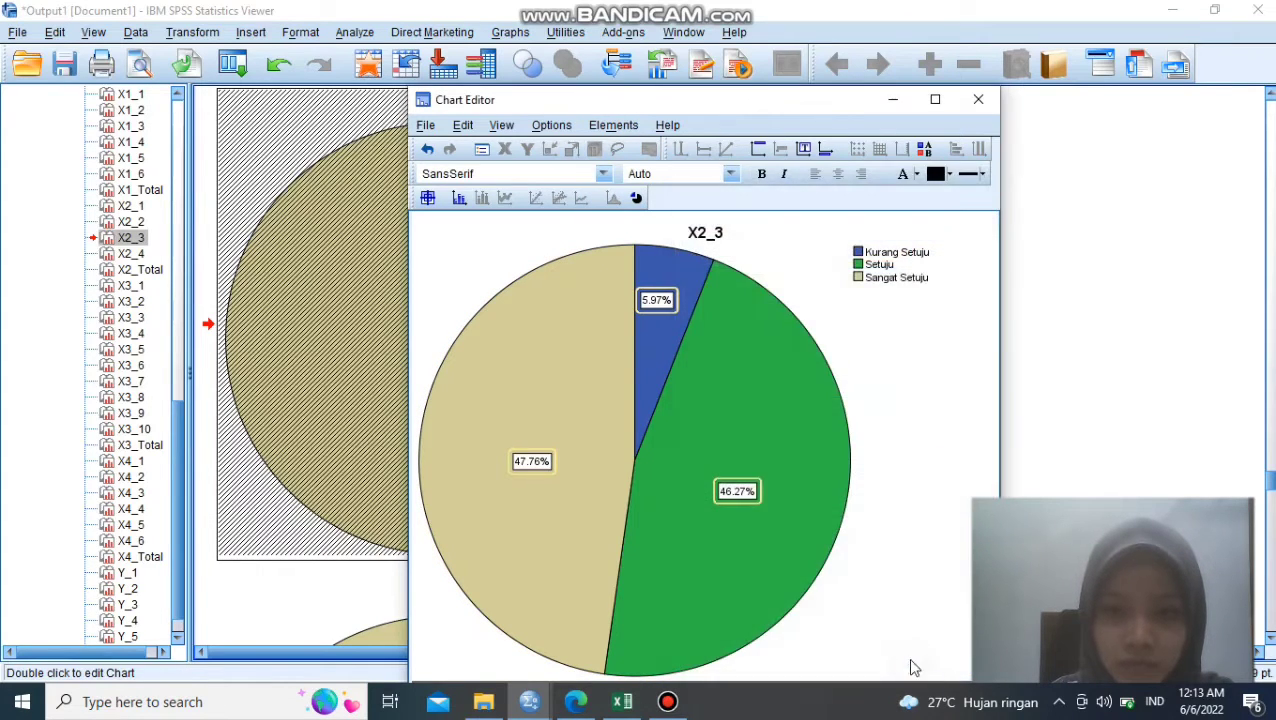
click(979, 100)
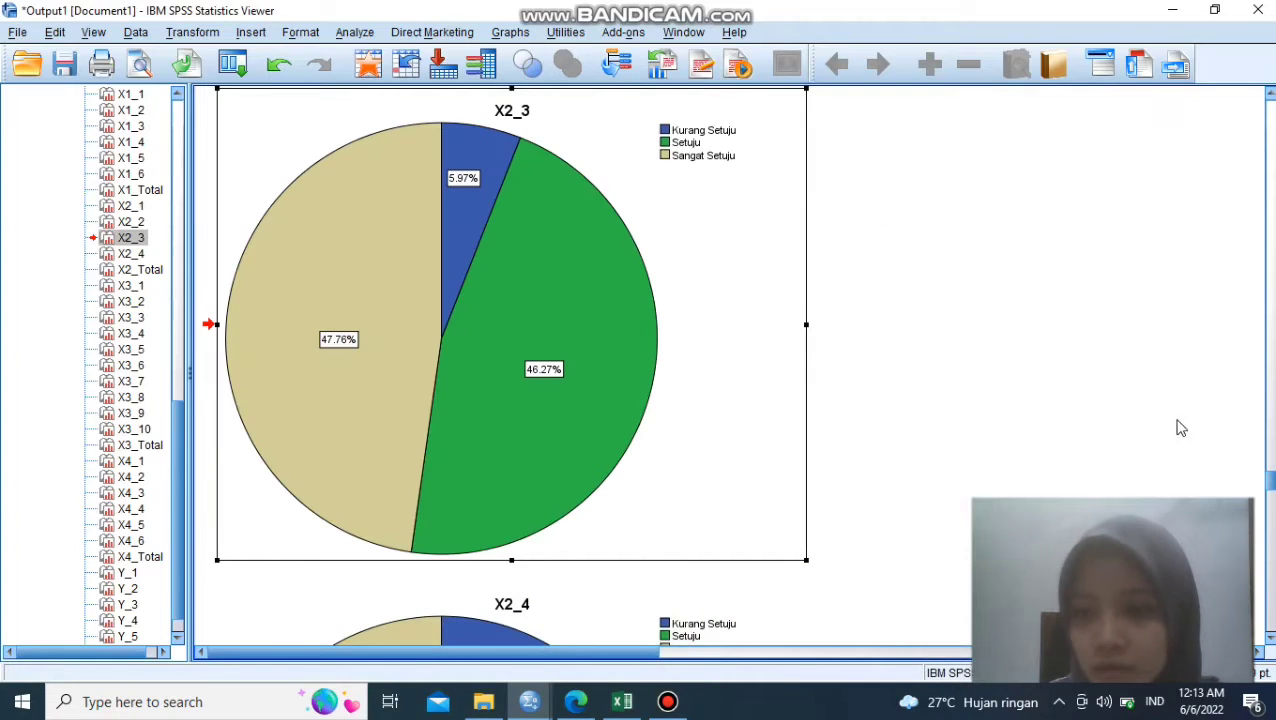
drag(1263, 477, 1272, 622)
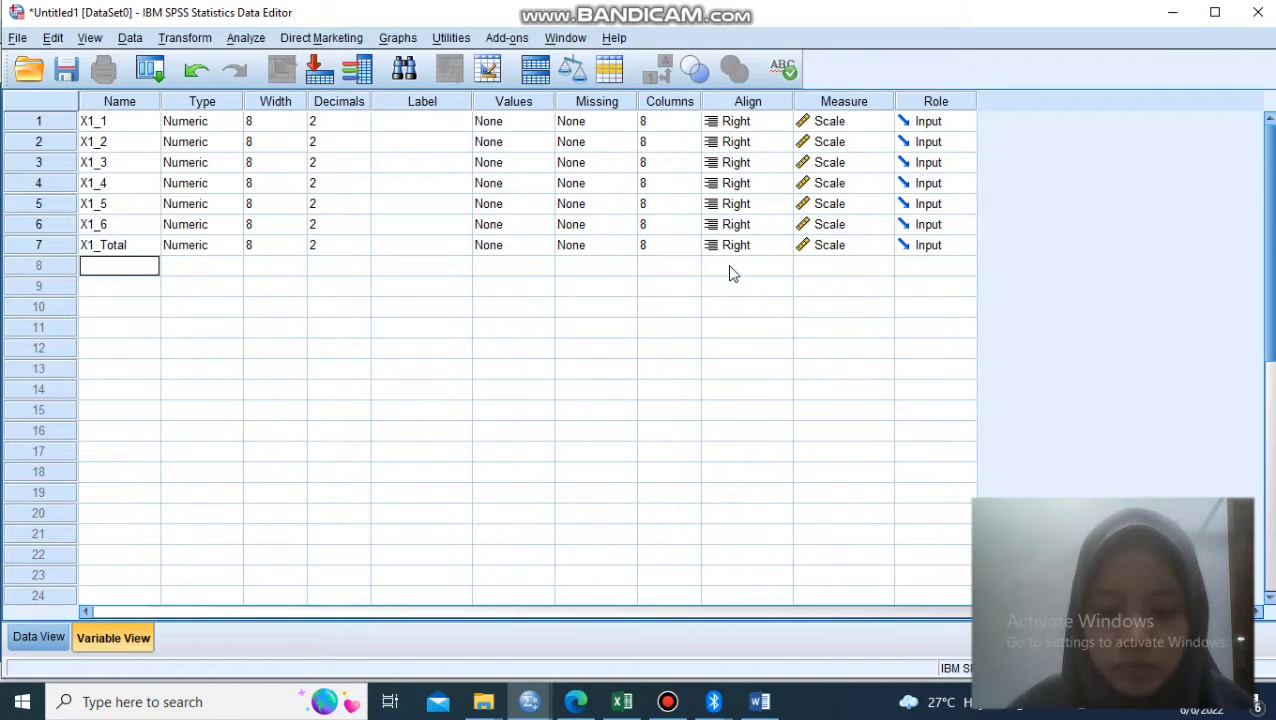
- Set up a bivariate correlation from the data view using X1_1 through X1_6 and X1_Total as variables
key(ctrl+t)
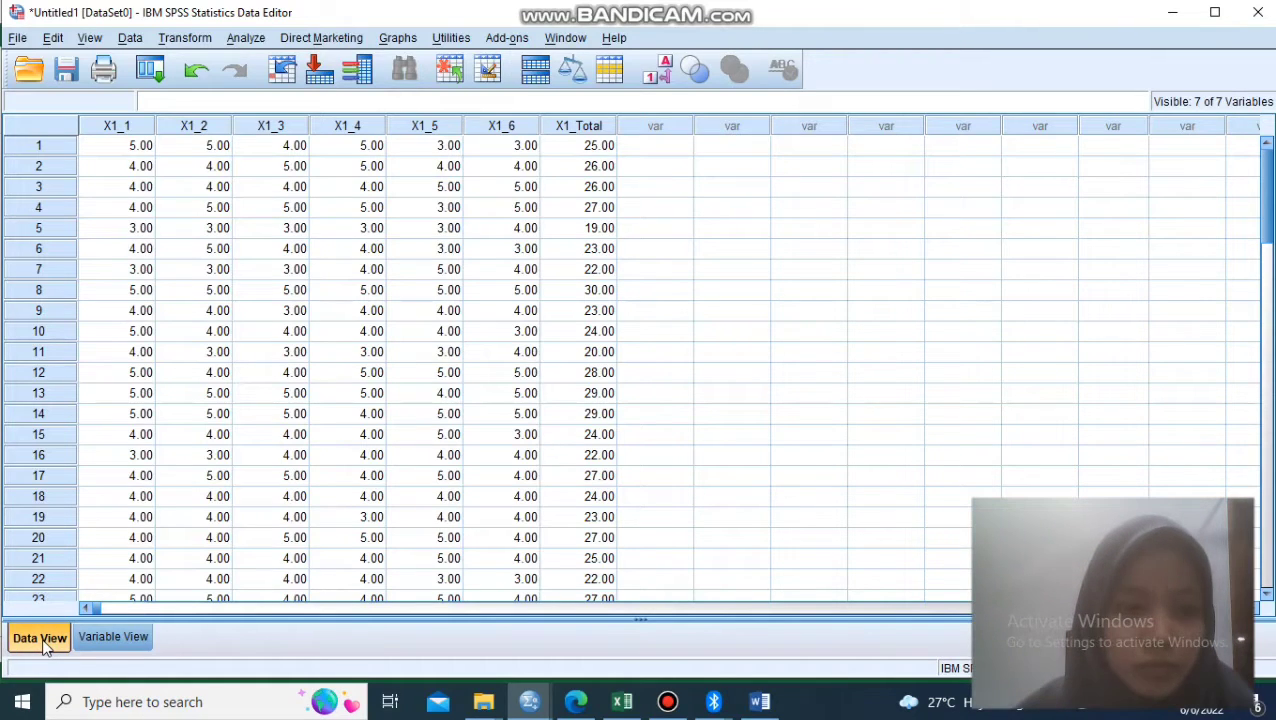
click(257, 40)
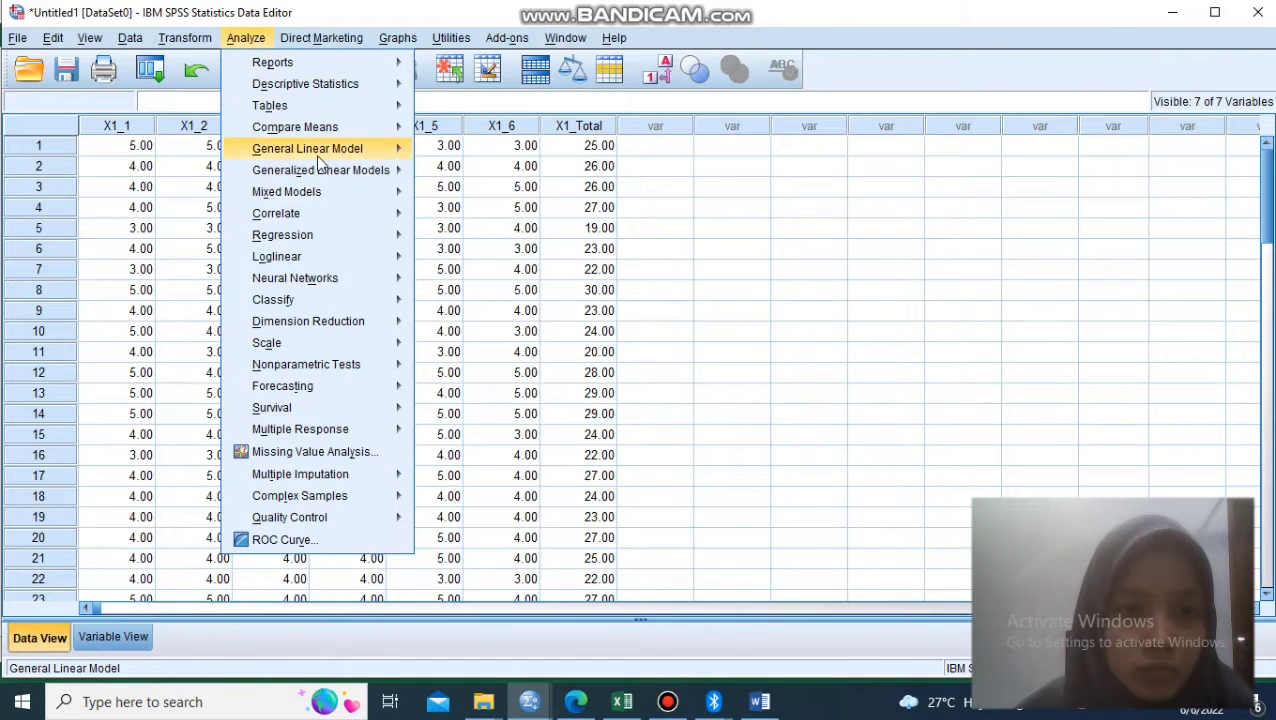
mouse_move(327, 176)
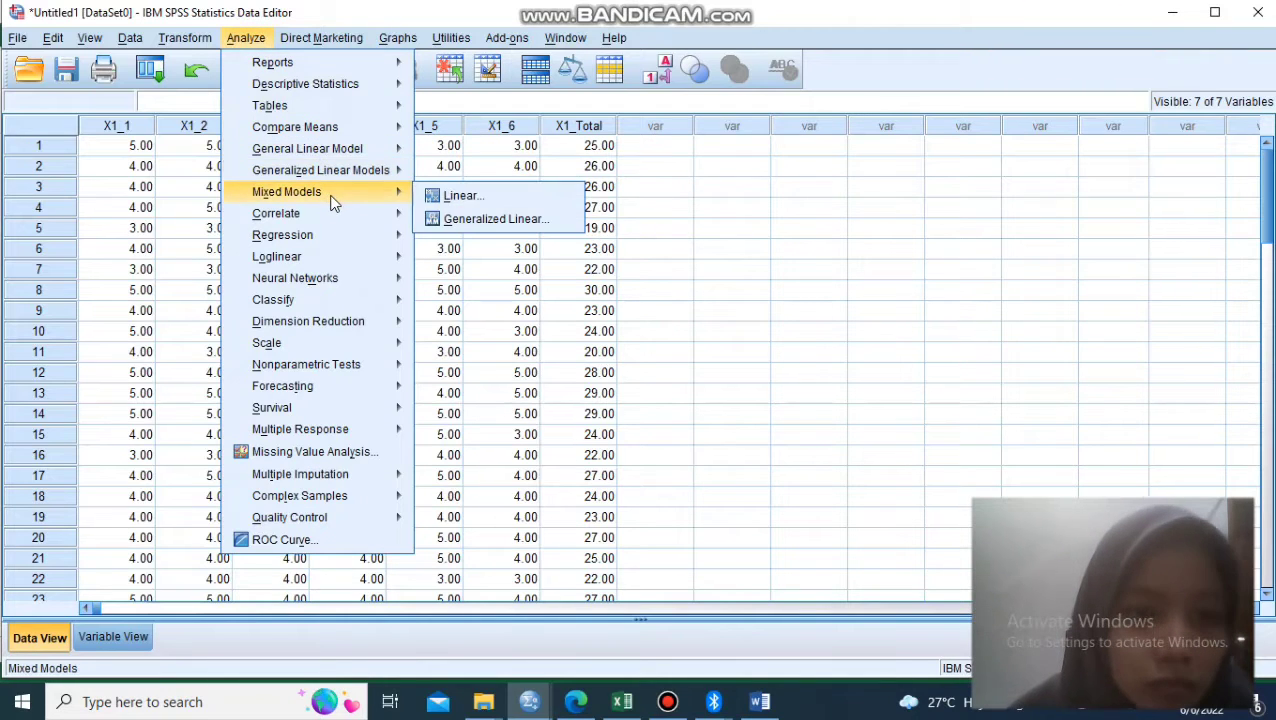
mouse_move(332, 216)
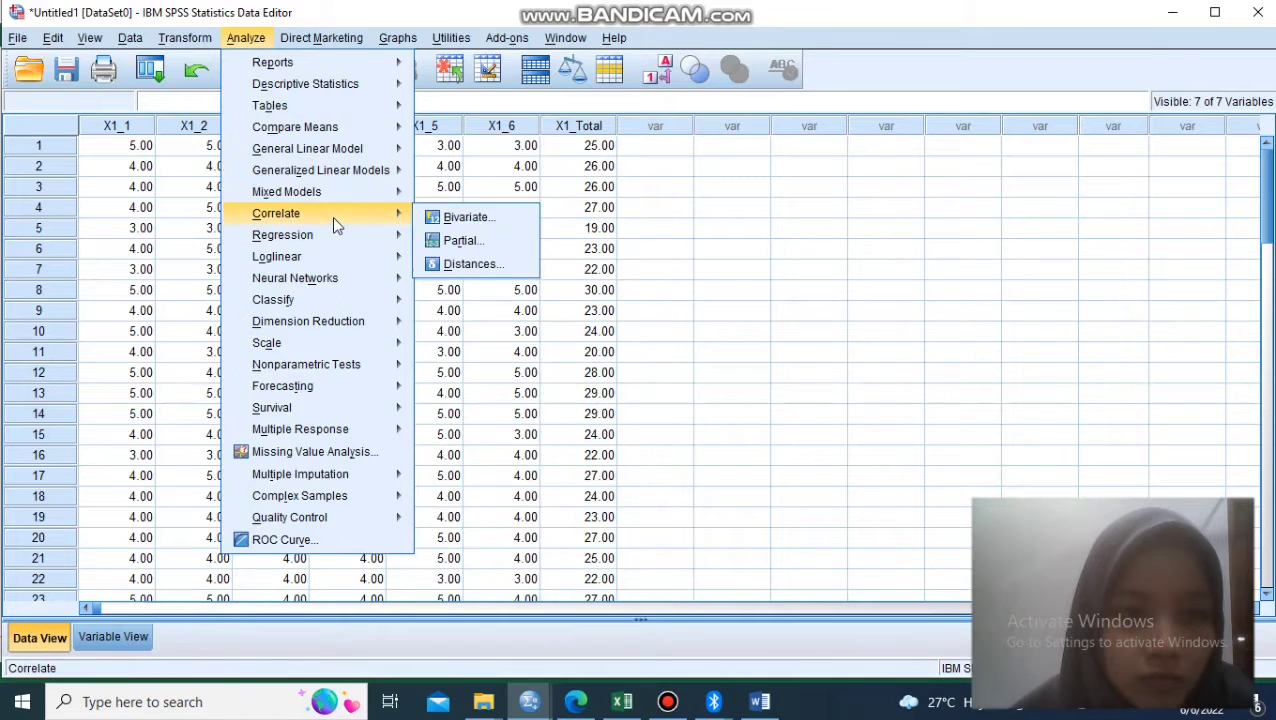
click(451, 222)
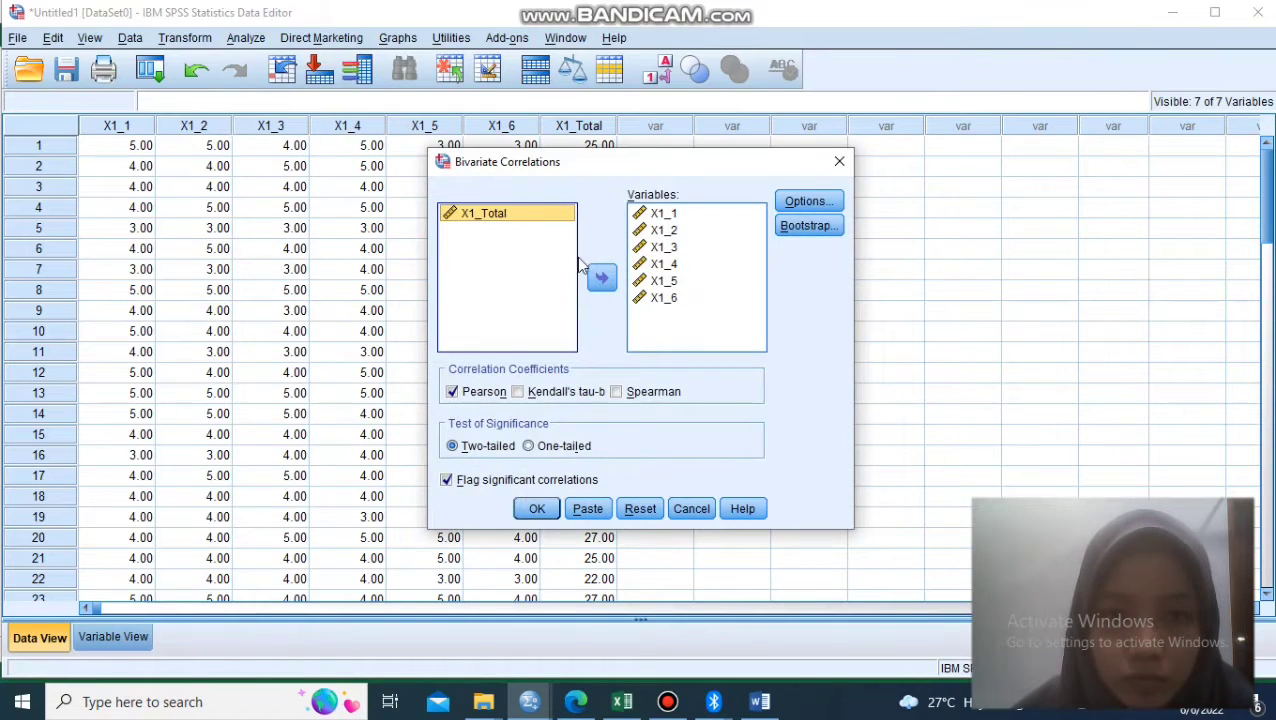
click(601, 278)
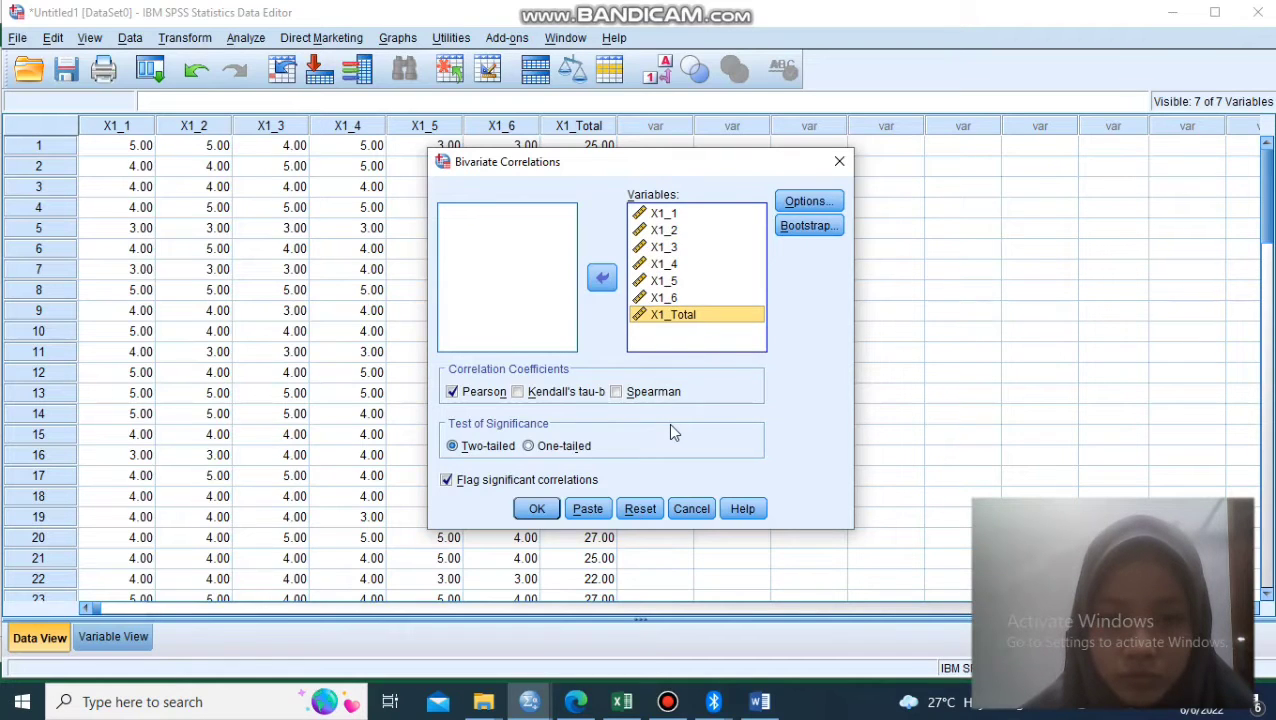
- Accept the correlation options with cases excluded pairwise and run the two-tailed Pearson correlation with significant correlations flagged
click(801, 204)
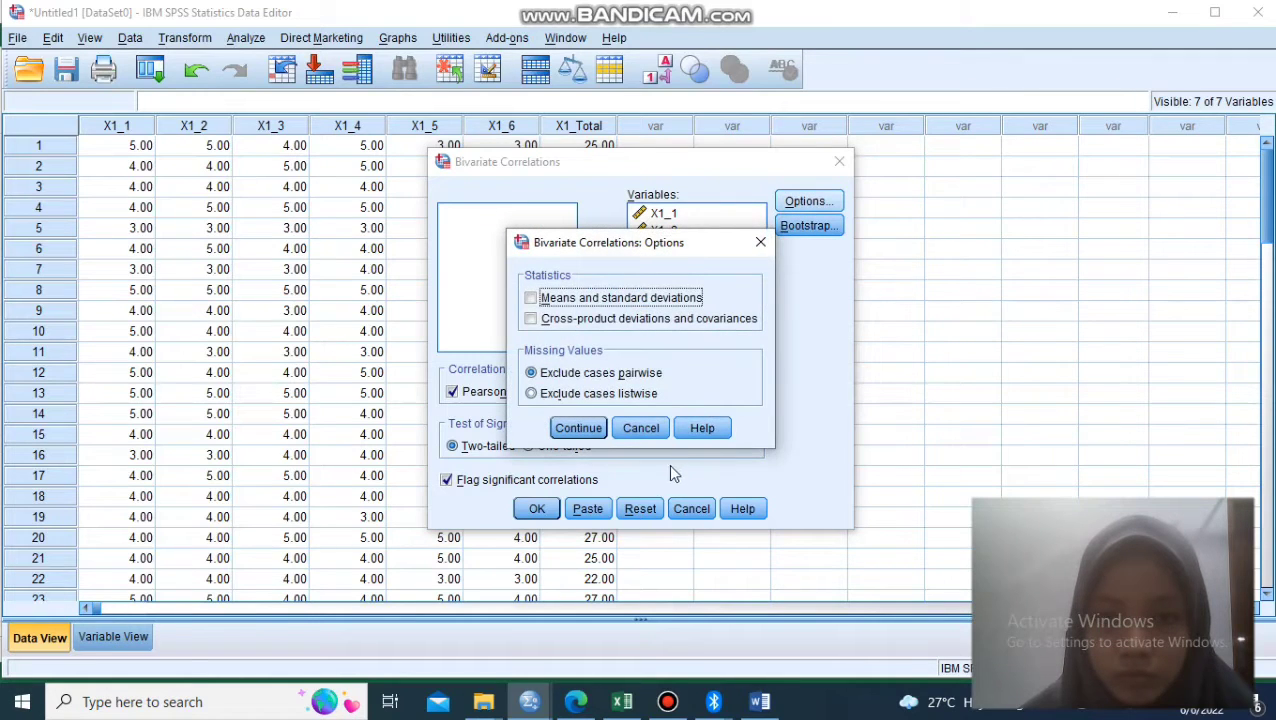
click(578, 428)
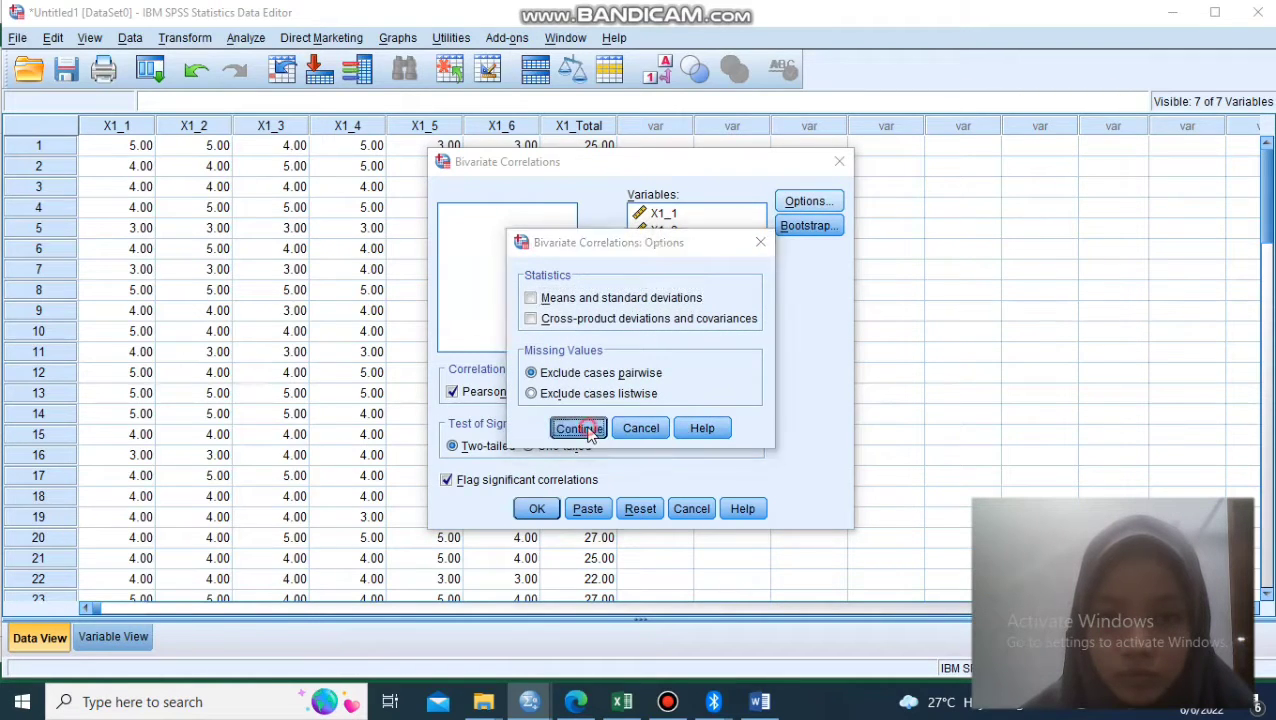
click(552, 507)
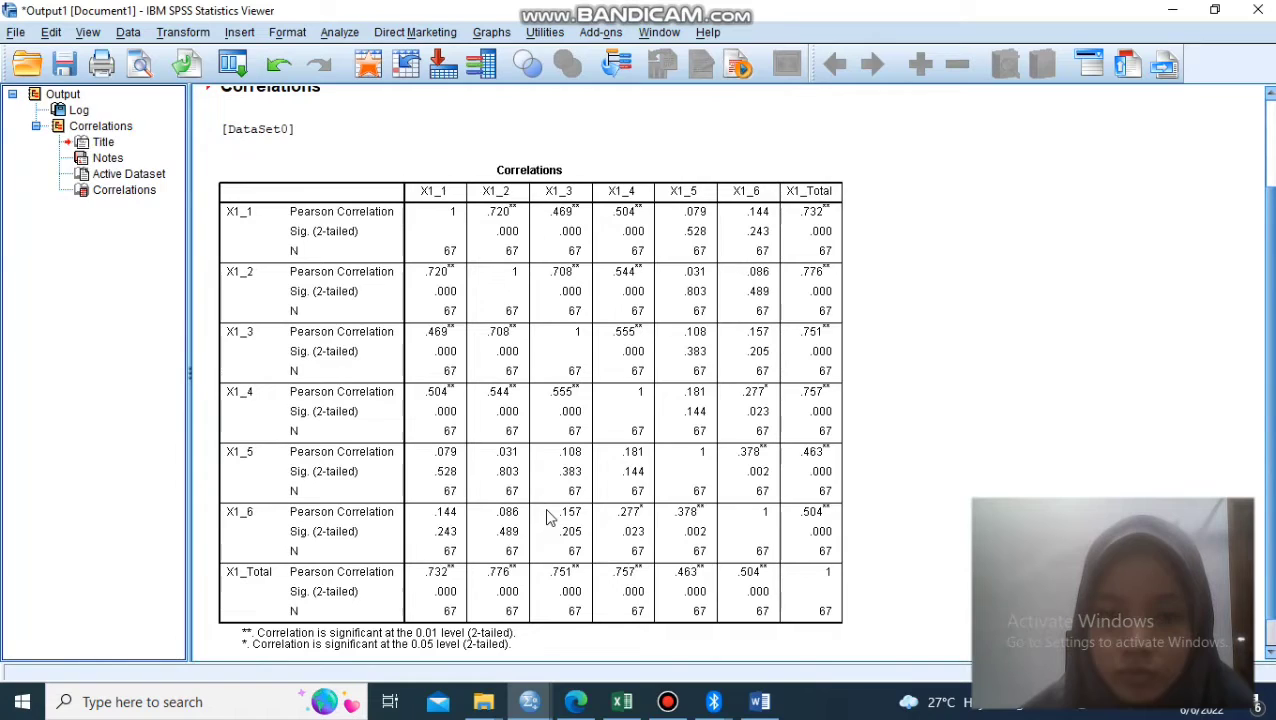
- Examine the correlations table, comparing the Pearson coefficients and significance values of items X1_1 to X1_6 against X1_Total
click(560, 492)
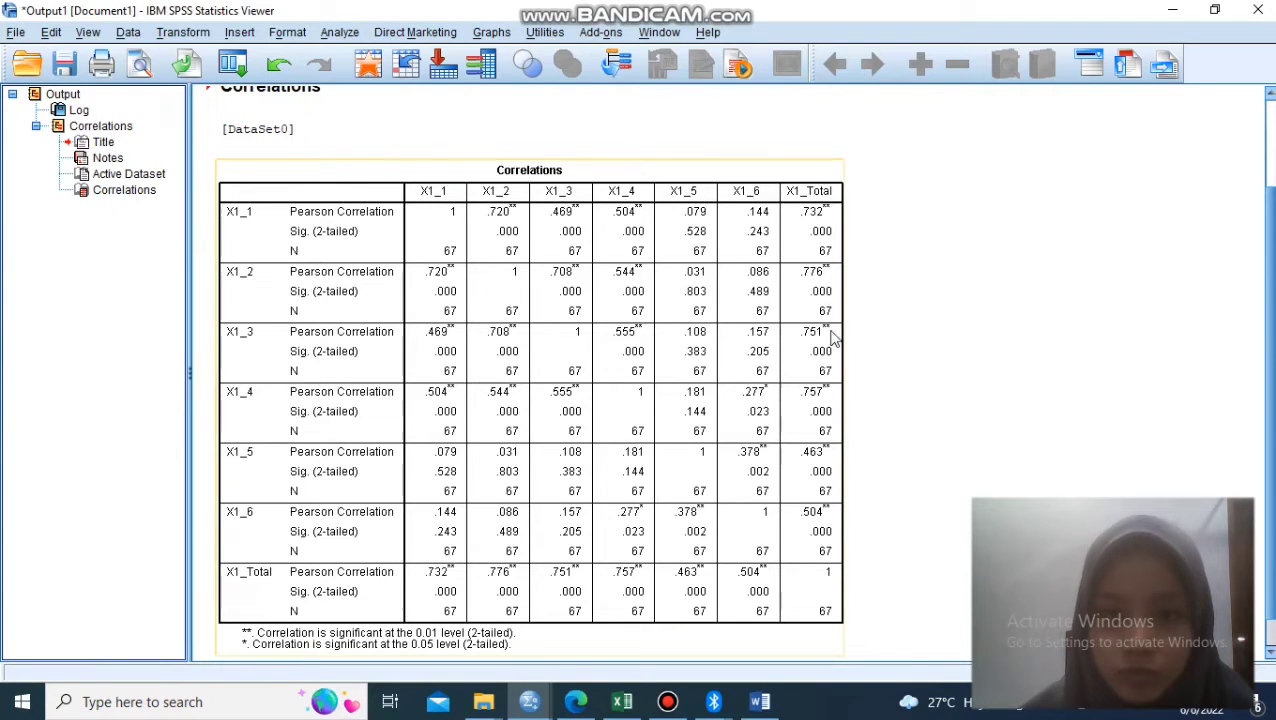
click(1165, 297)
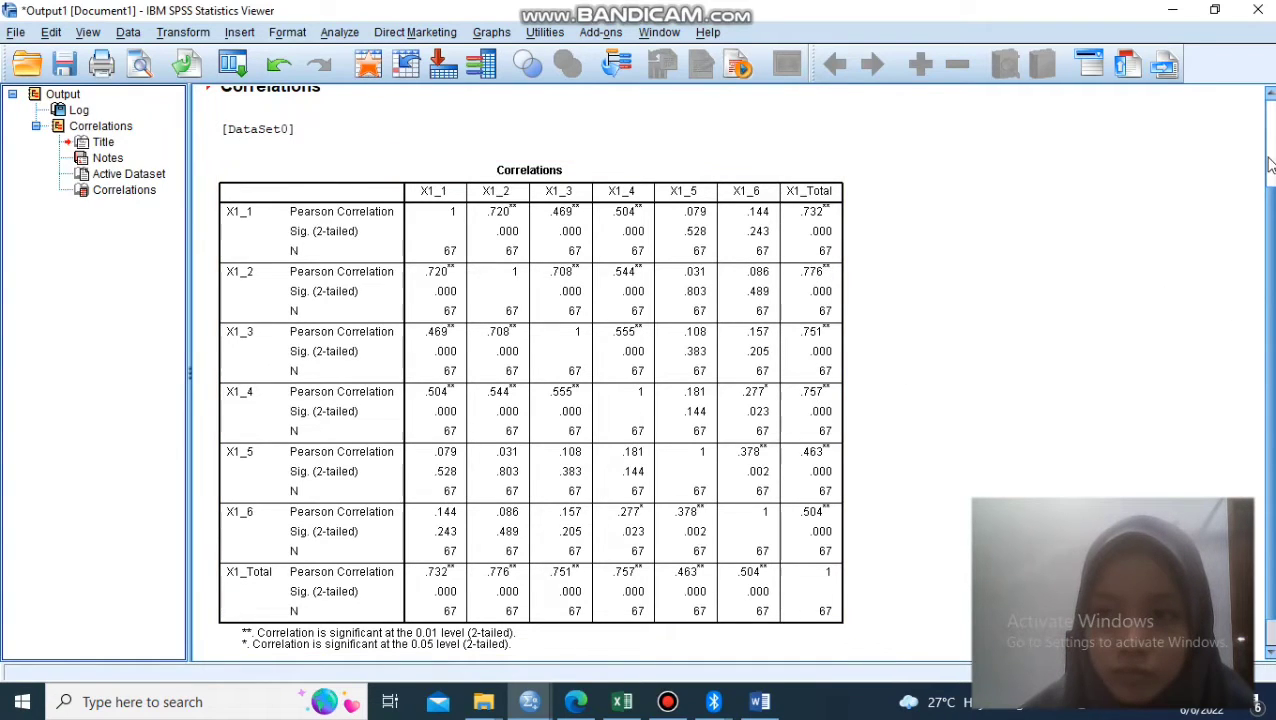
scroll(1271, 163, up, 3)
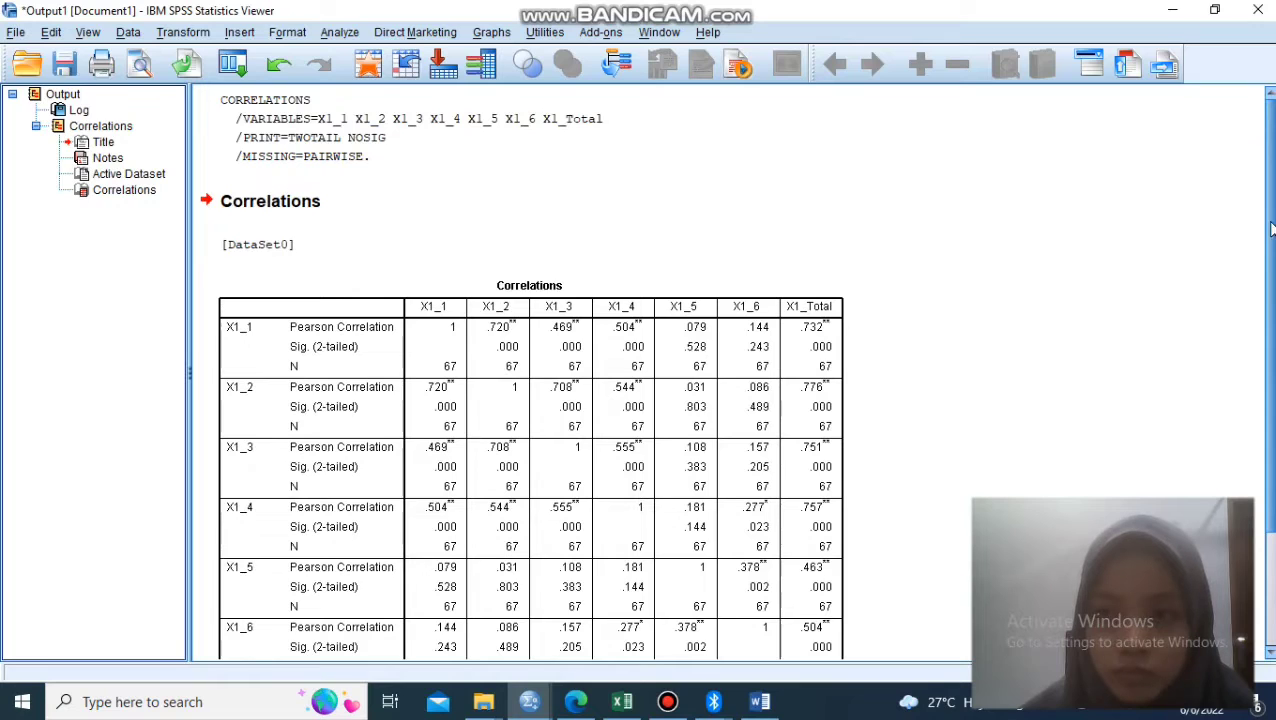
drag(1271, 229, 1271, 548)
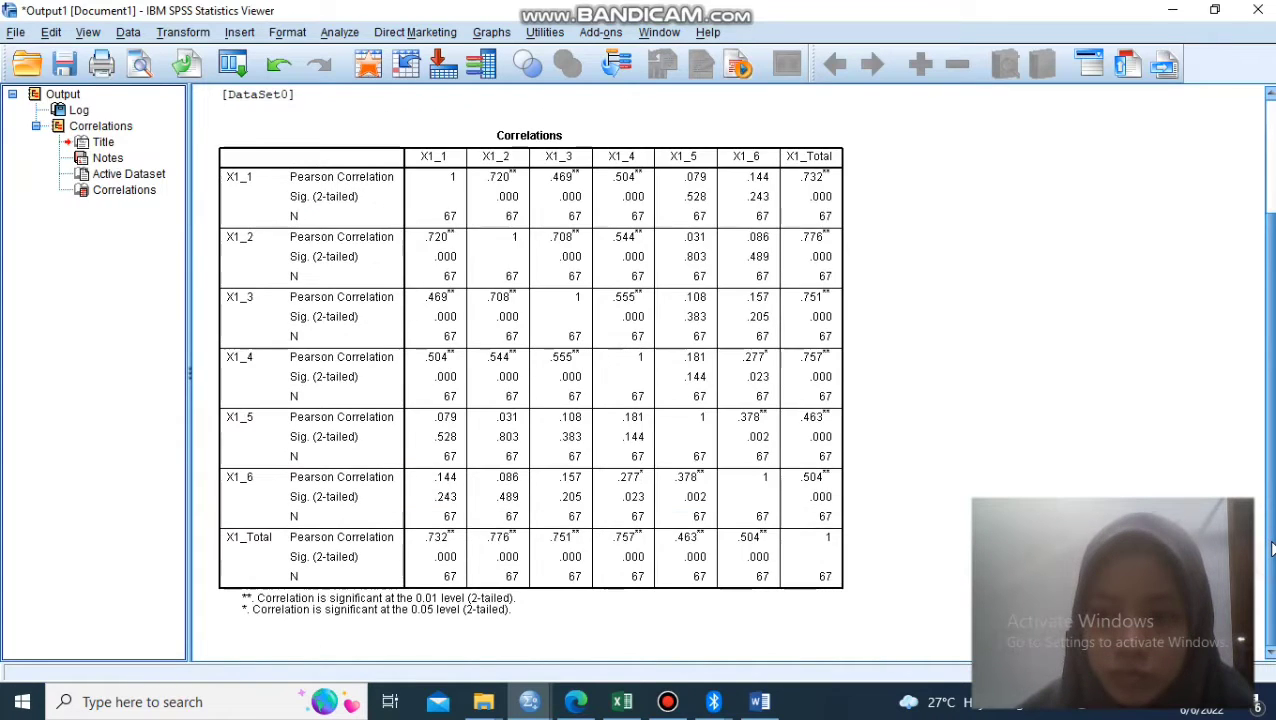
click(740, 245)
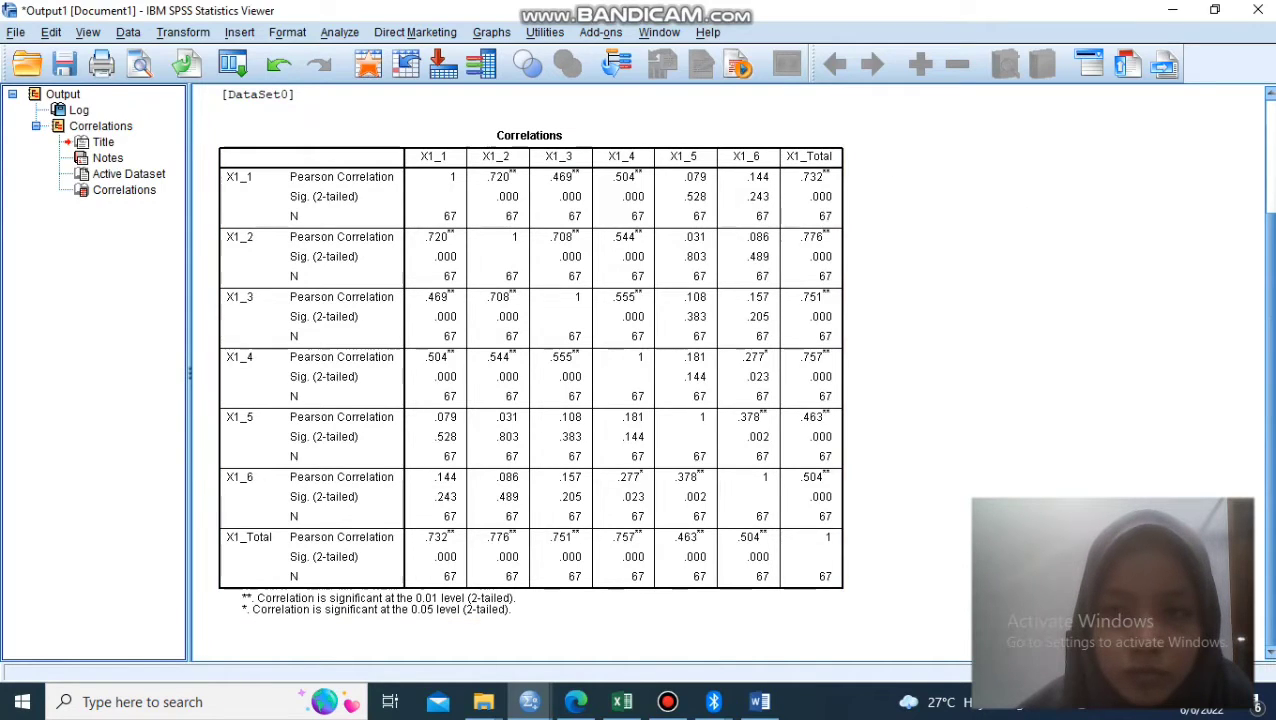
drag(1268, 230, 1270, 200)
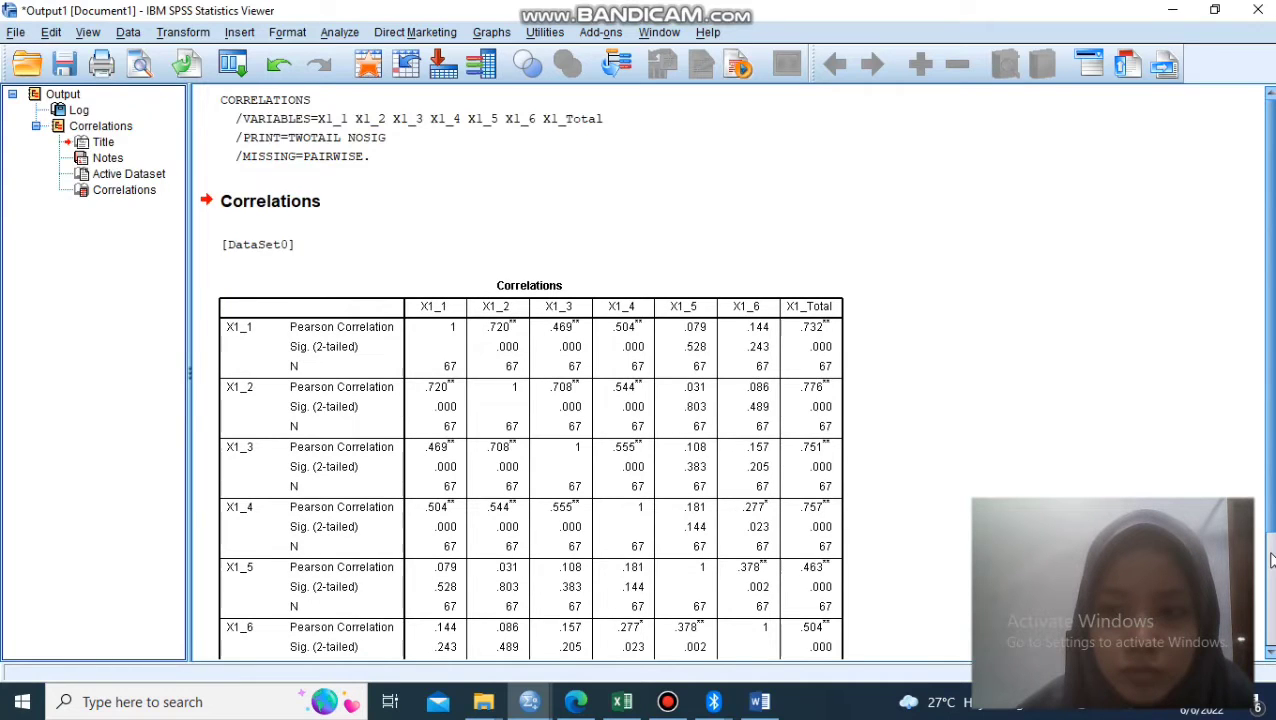
scroll(1270, 560, down, 3)
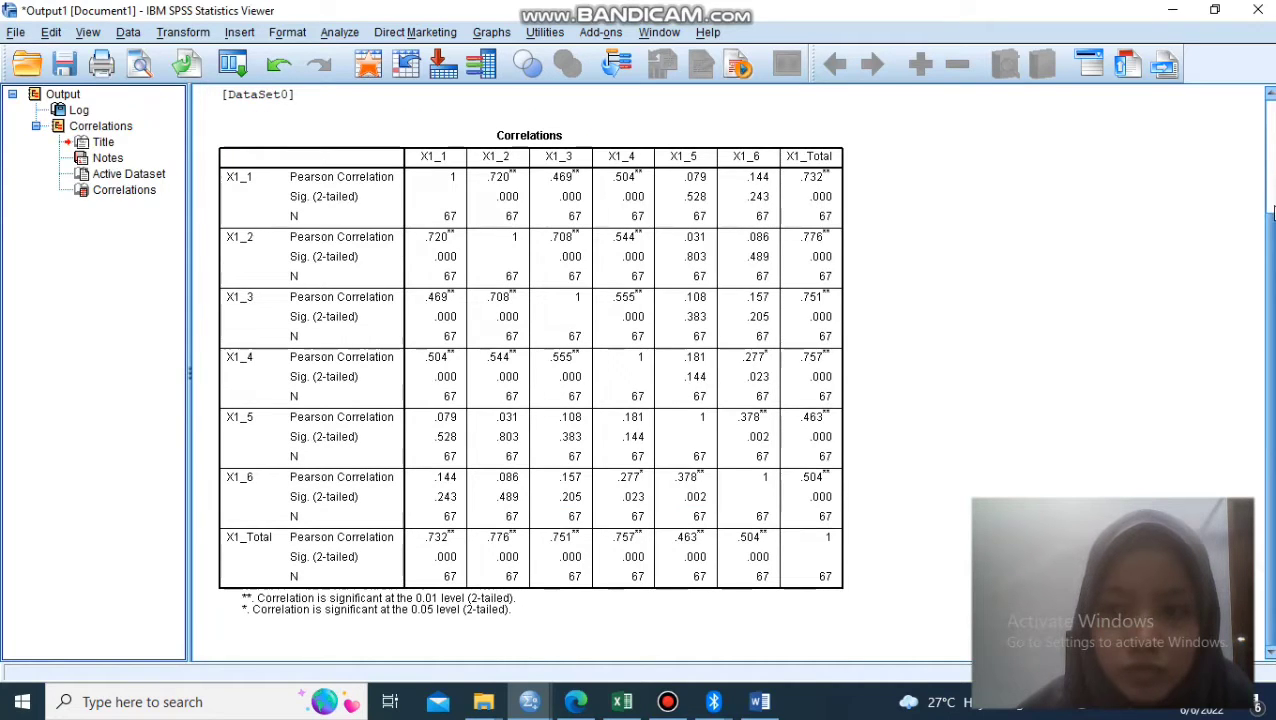
scroll(1272, 225, up, 3)
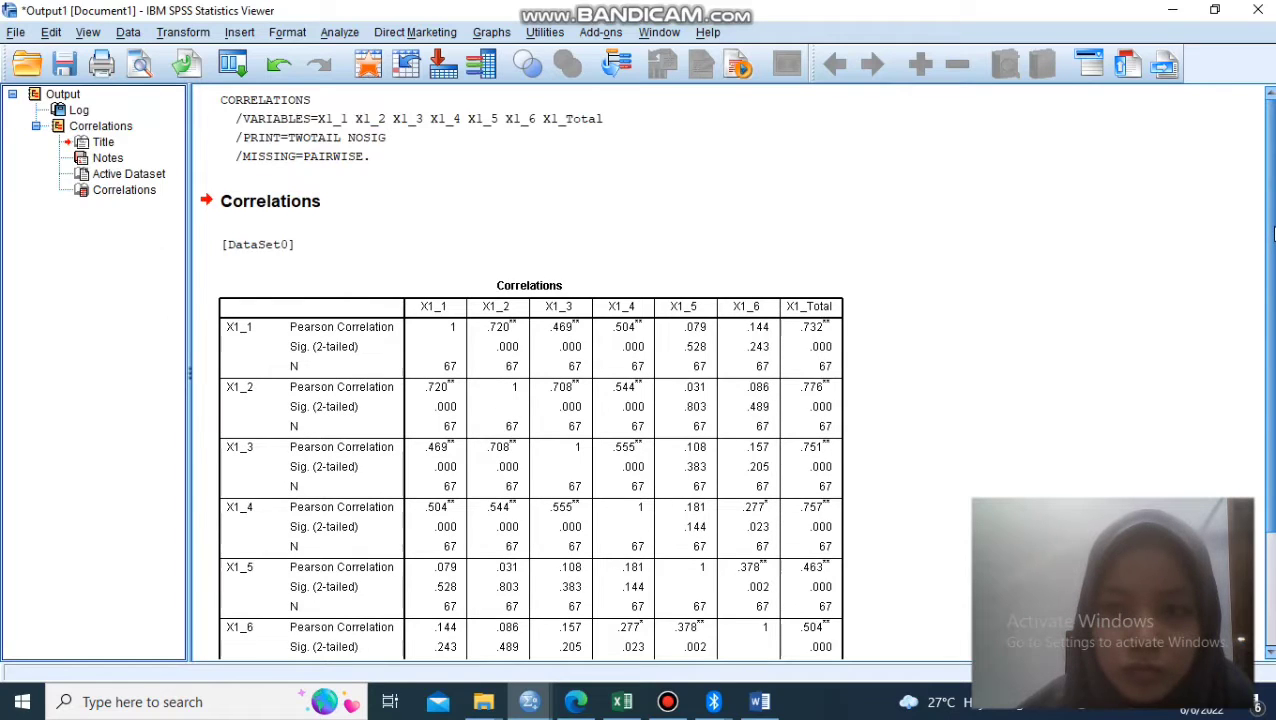
scroll(1265, 560, down, 3)
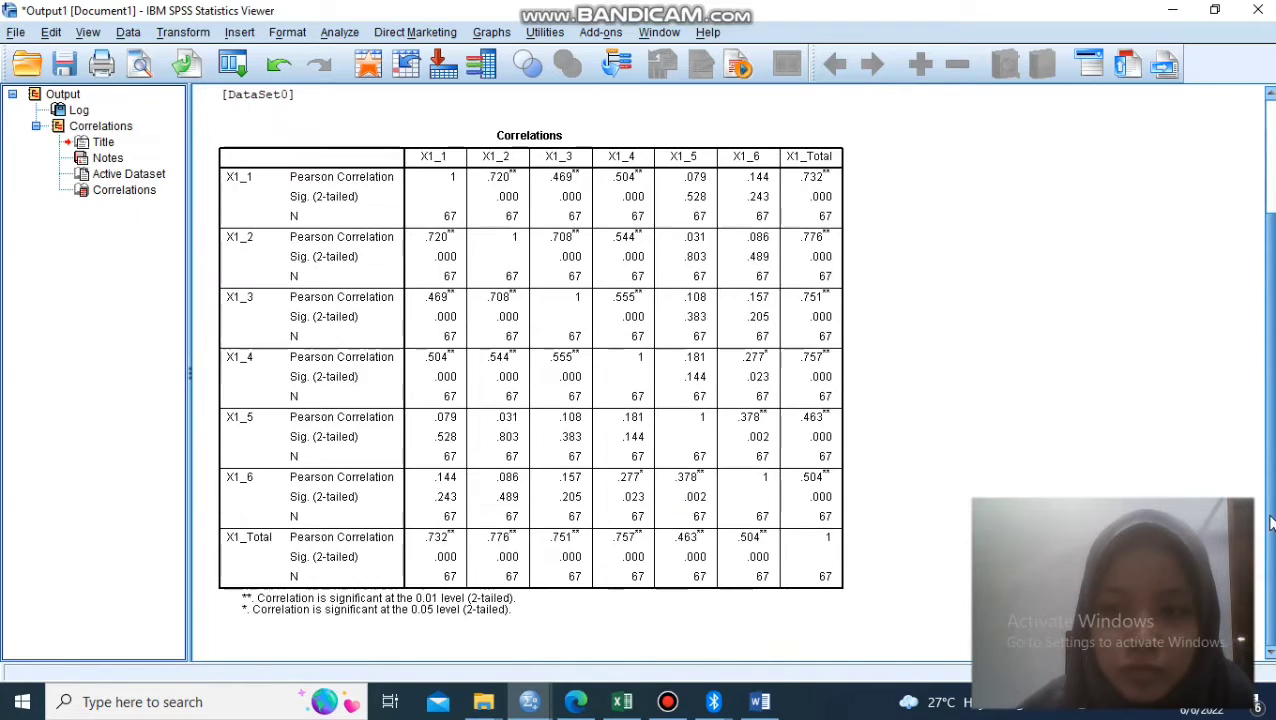
click(731, 203)
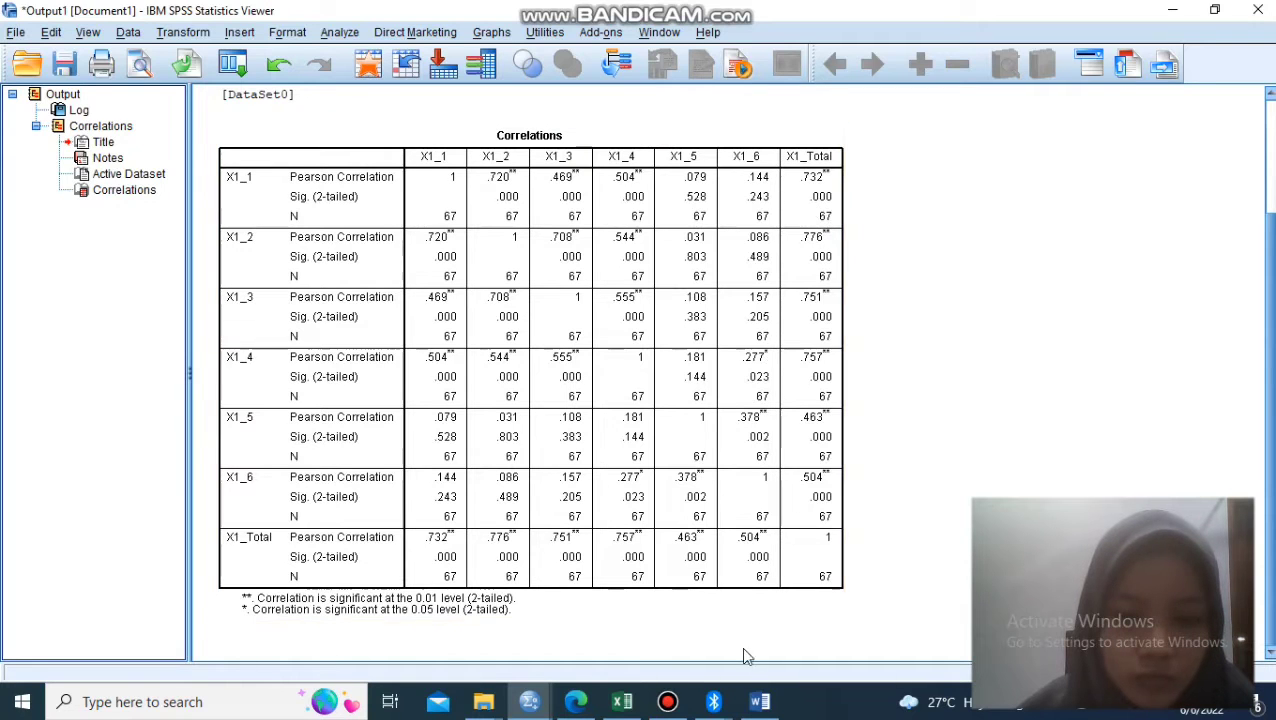
- Switch to the Word validity report and review the calculated r values in Tabel 1 for the Kualitas Produk (X1) items
click(758, 703)
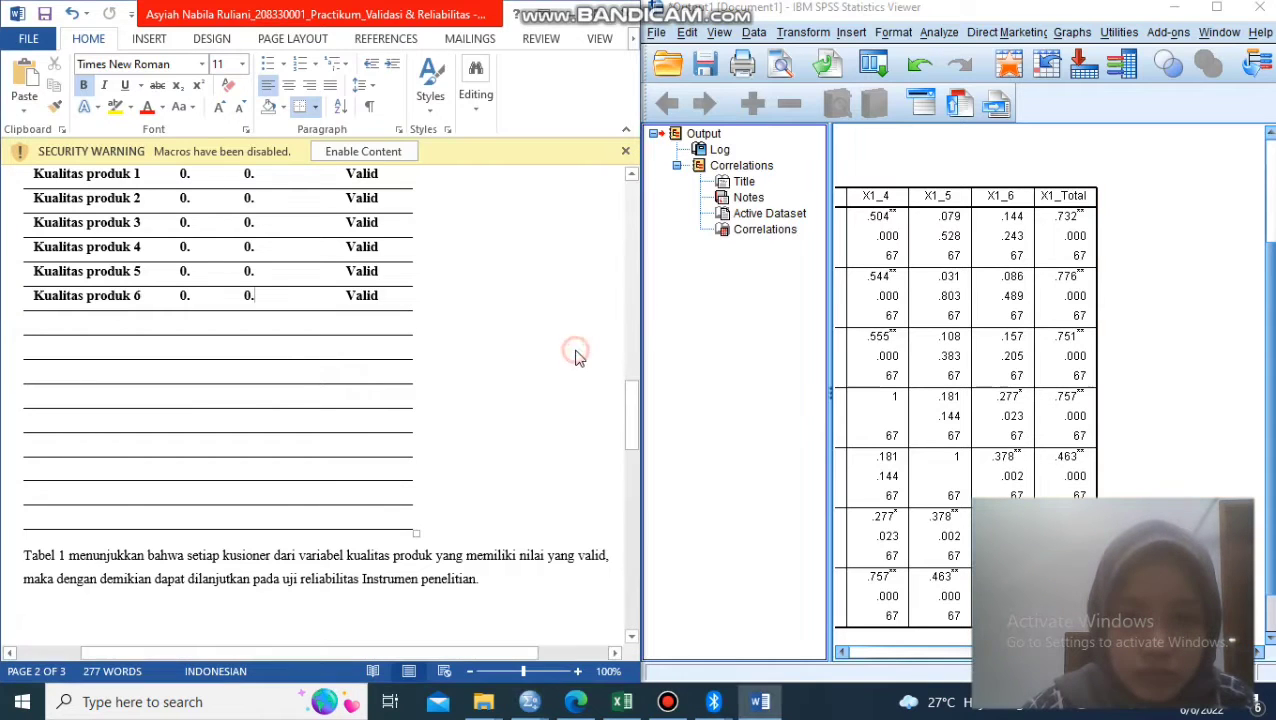
drag(632, 402, 617, 239)
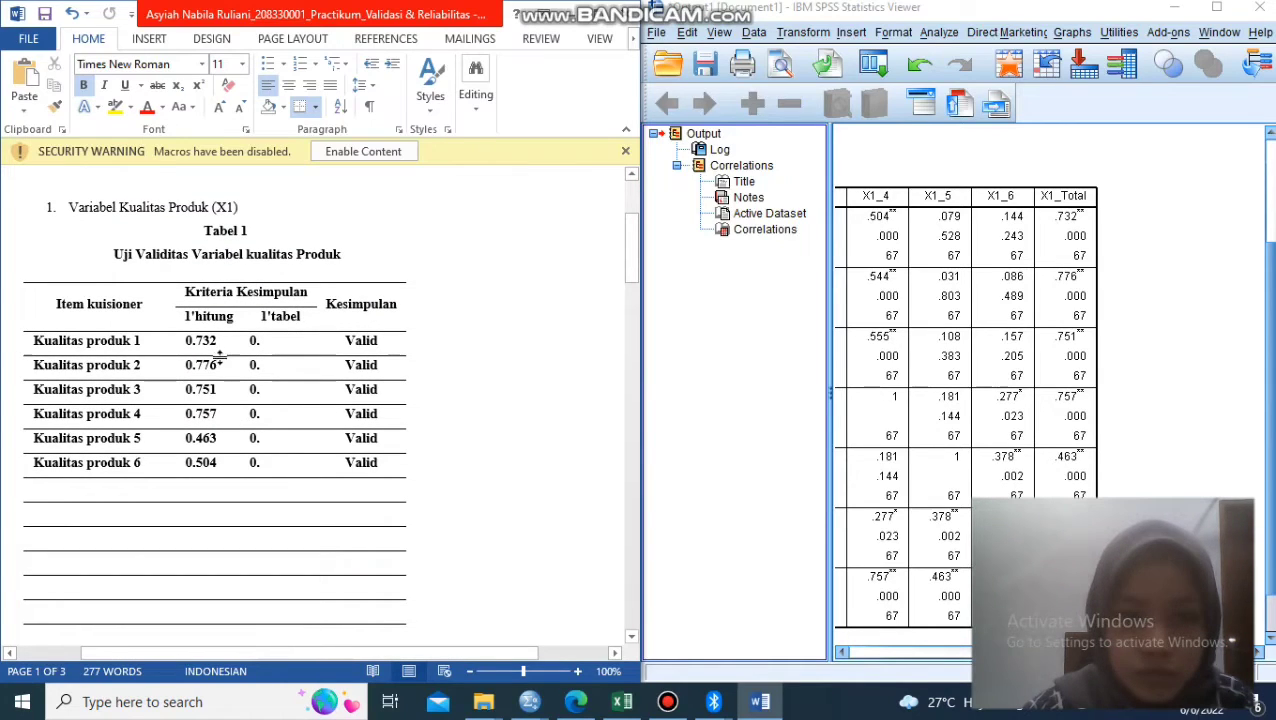
click(218, 340)
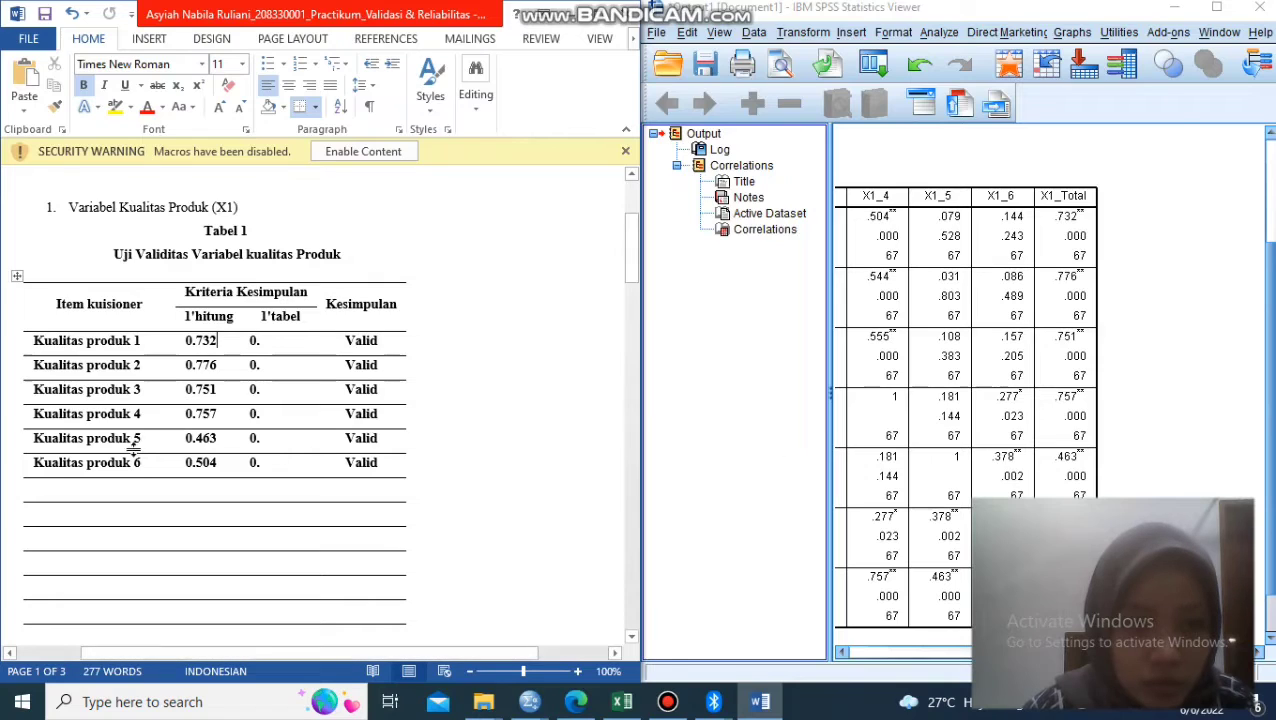
- Look up the critical r value for the sample size in the Tabel r Product Moment document at 0.05 two-tailed significance
click(792, 372)
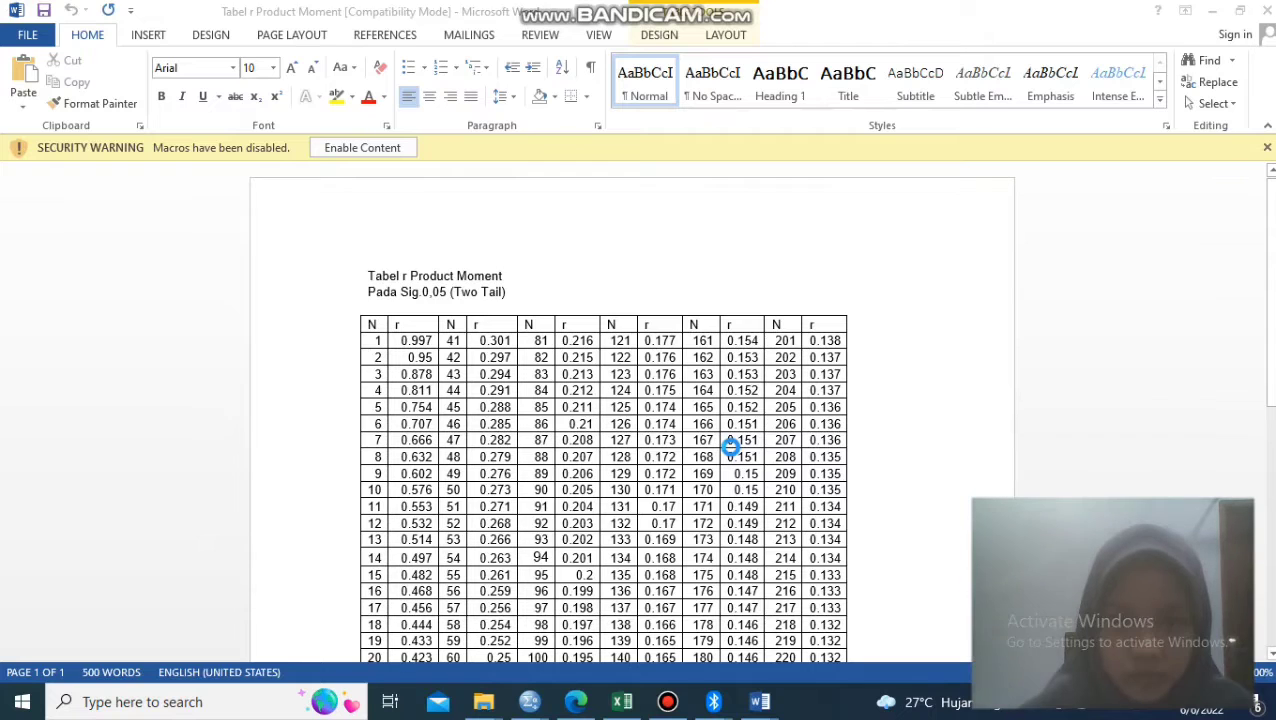
key(F12)
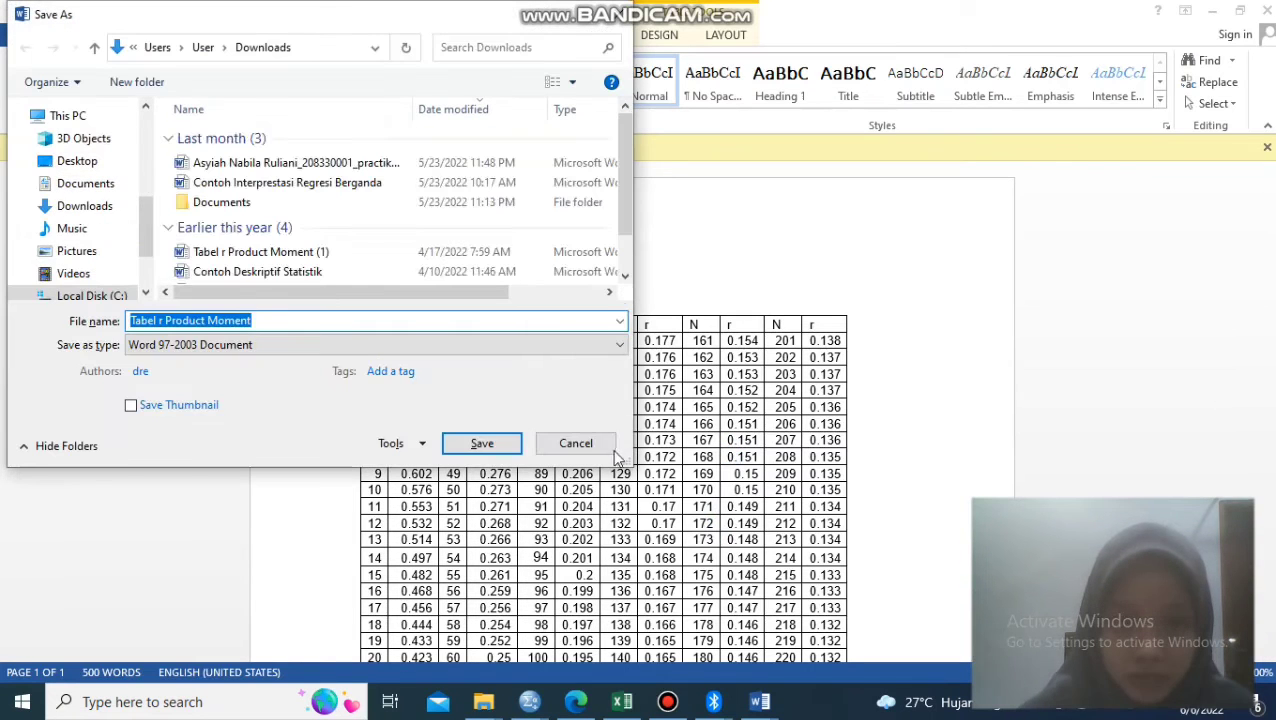
click(576, 445)
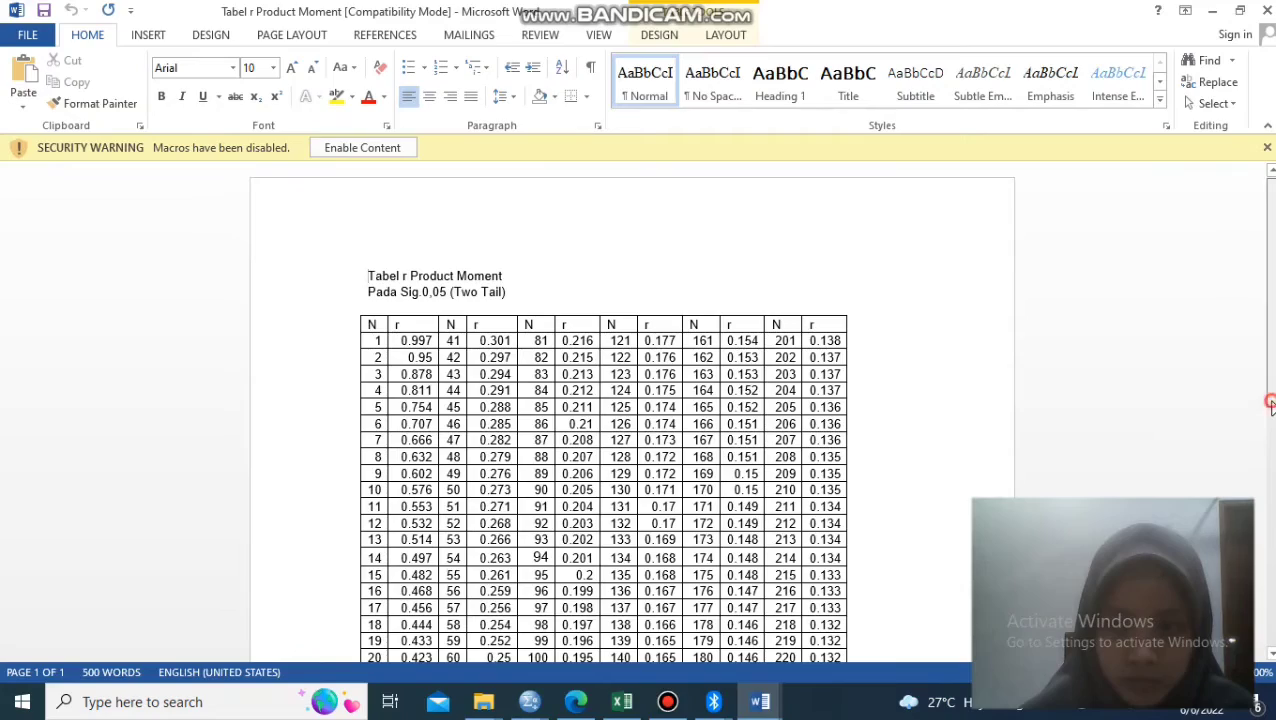
drag(1268, 403, 1268, 468)
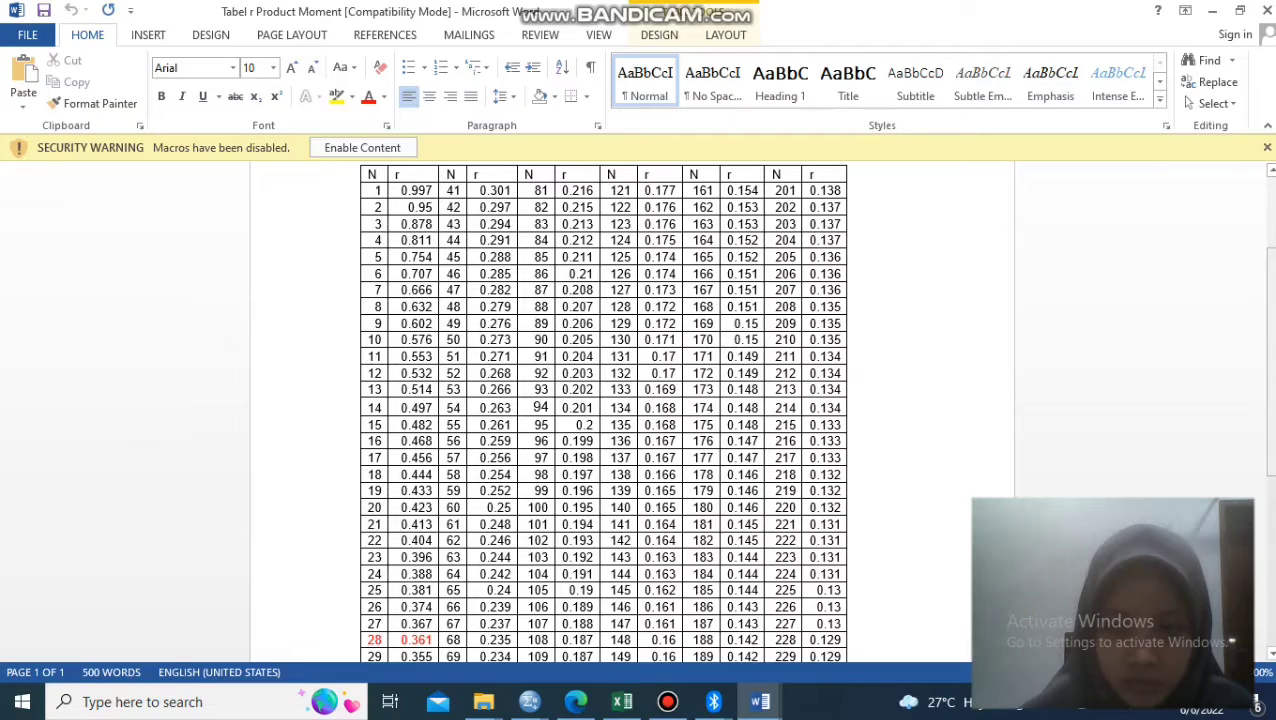
mouse_move(1273, 487)
mouse_down()
mouse_move(1273, 530)
mouse_move(1270, 497)
mouse_up()
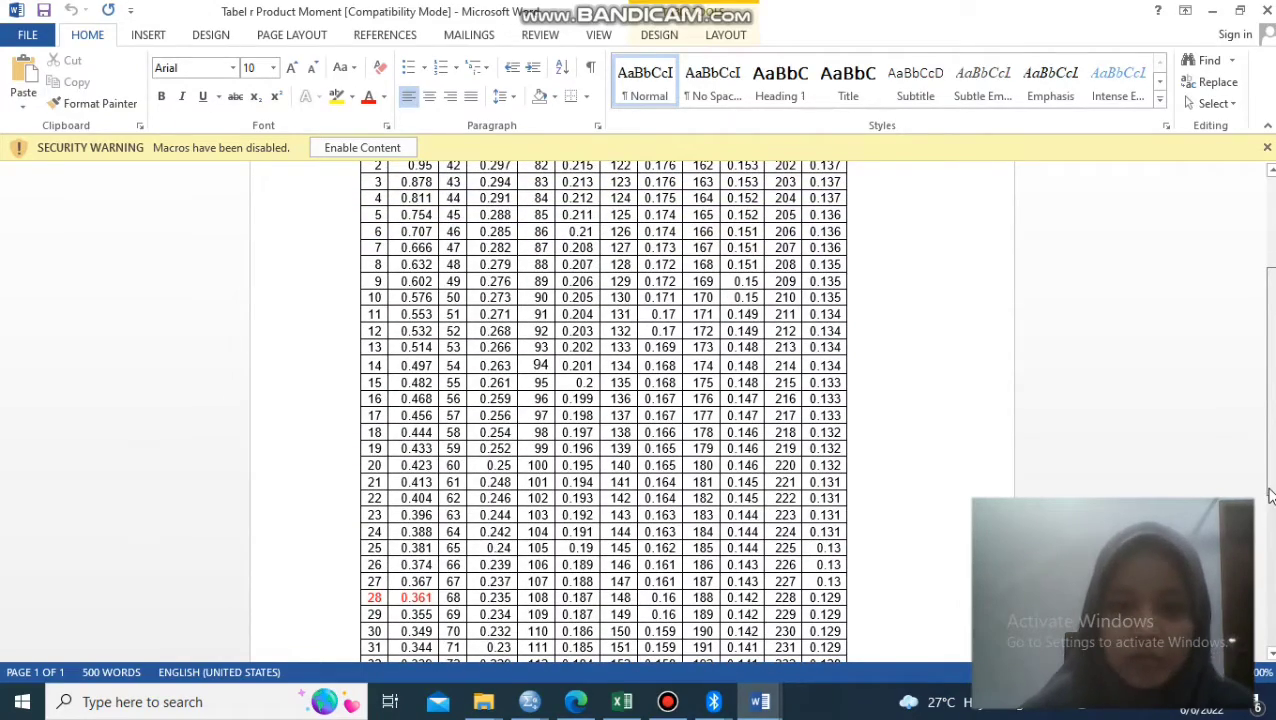
drag(1270, 496, 1269, 499)
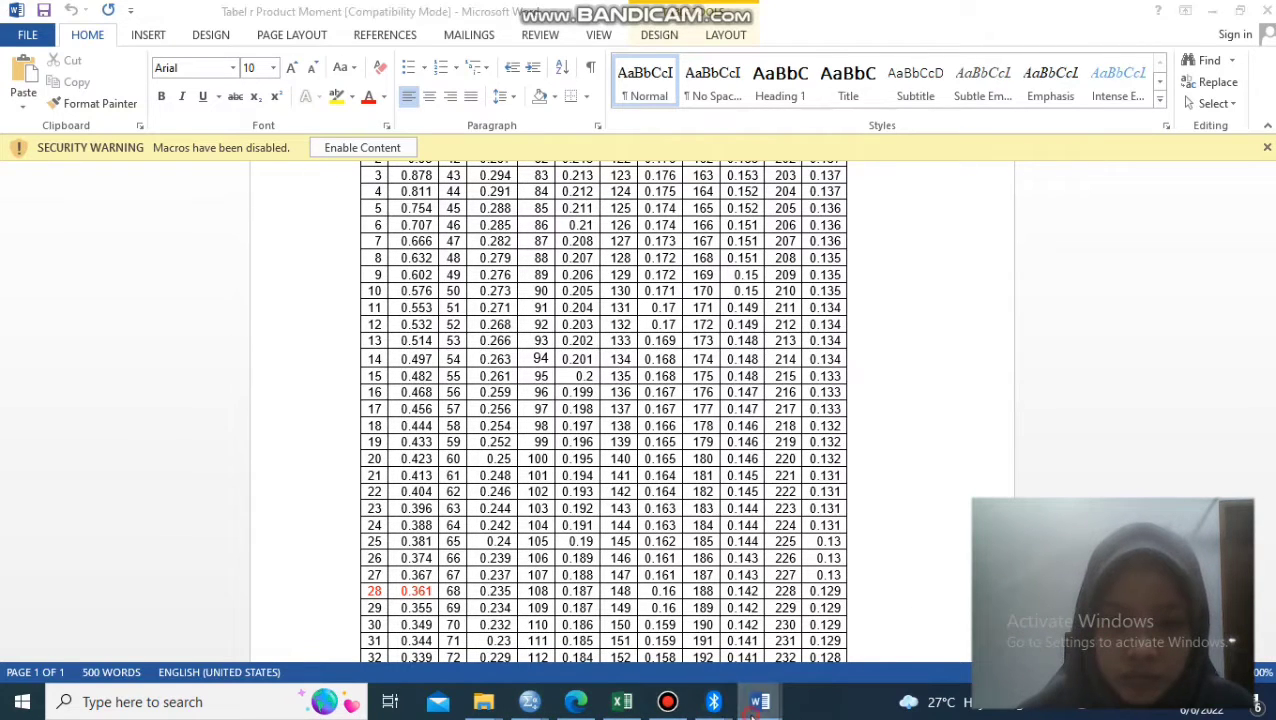
- Check the empty r tabel entries of Tabel 1 in the validity report against the Tabel r Product Moment document
click(756, 704)
click(670, 640)
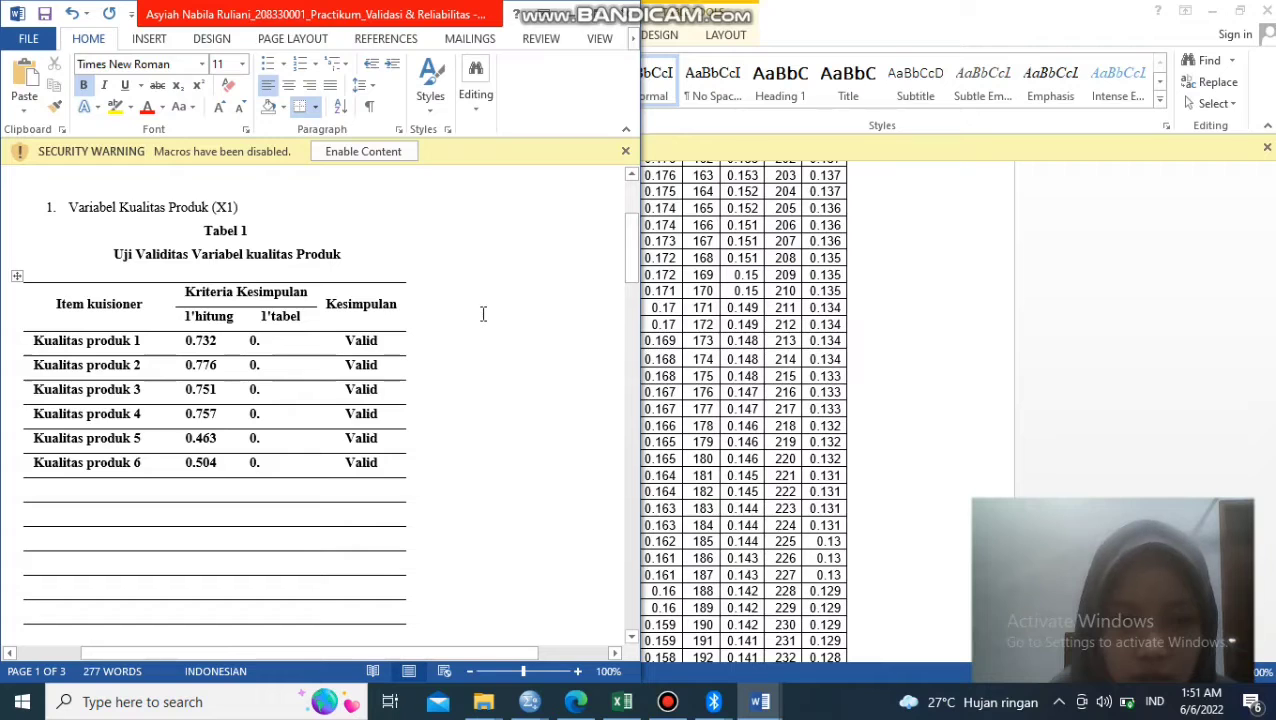
click(877, 366)
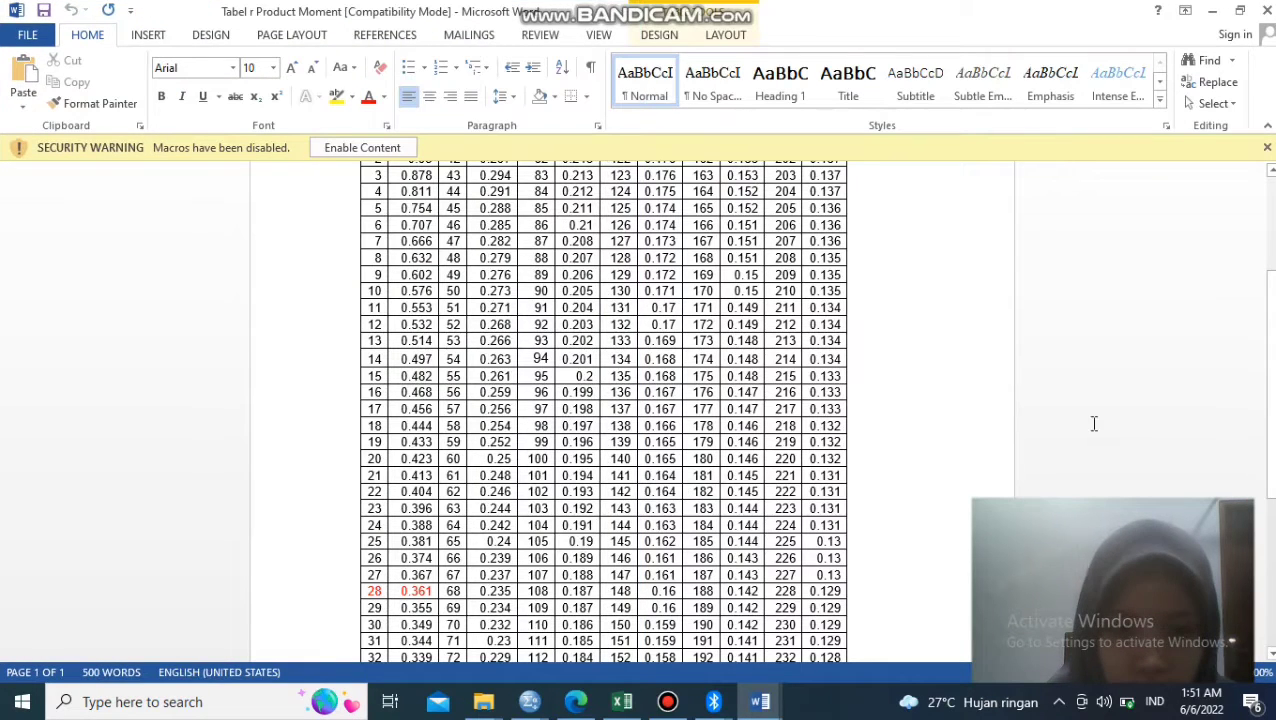
scroll(1266, 378, down, 5)
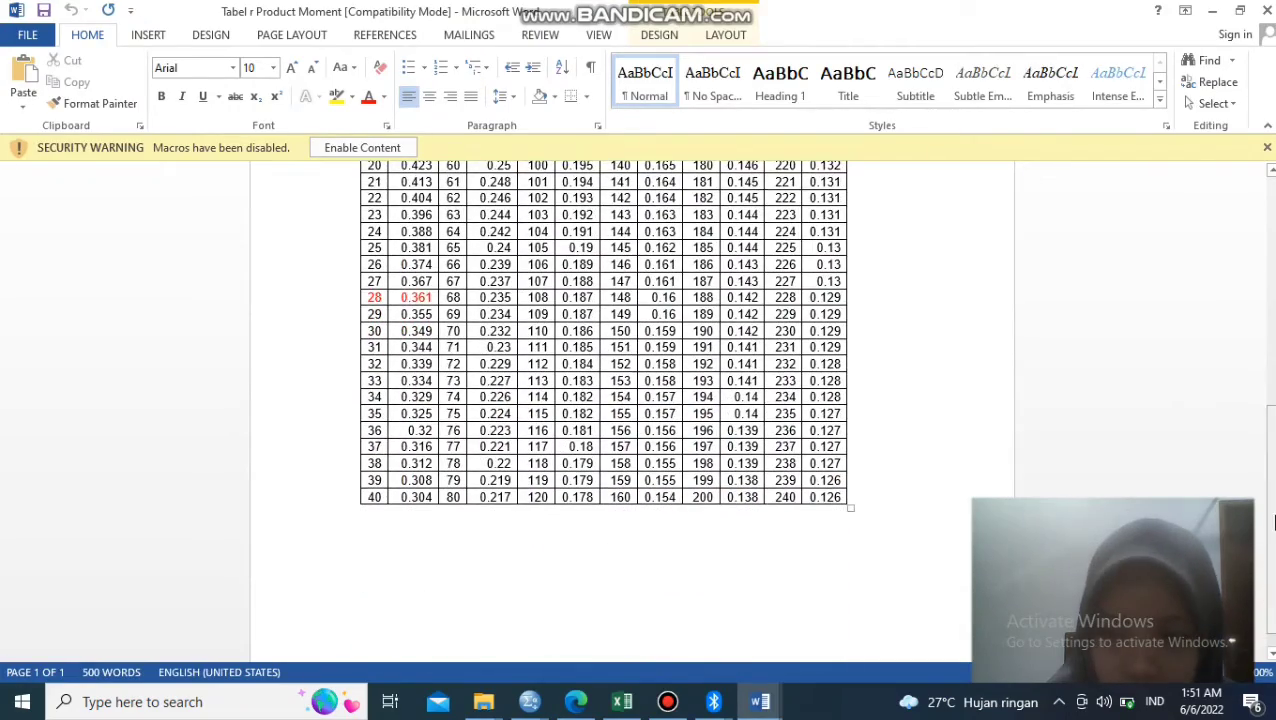
drag(1273, 522, 1273, 534)
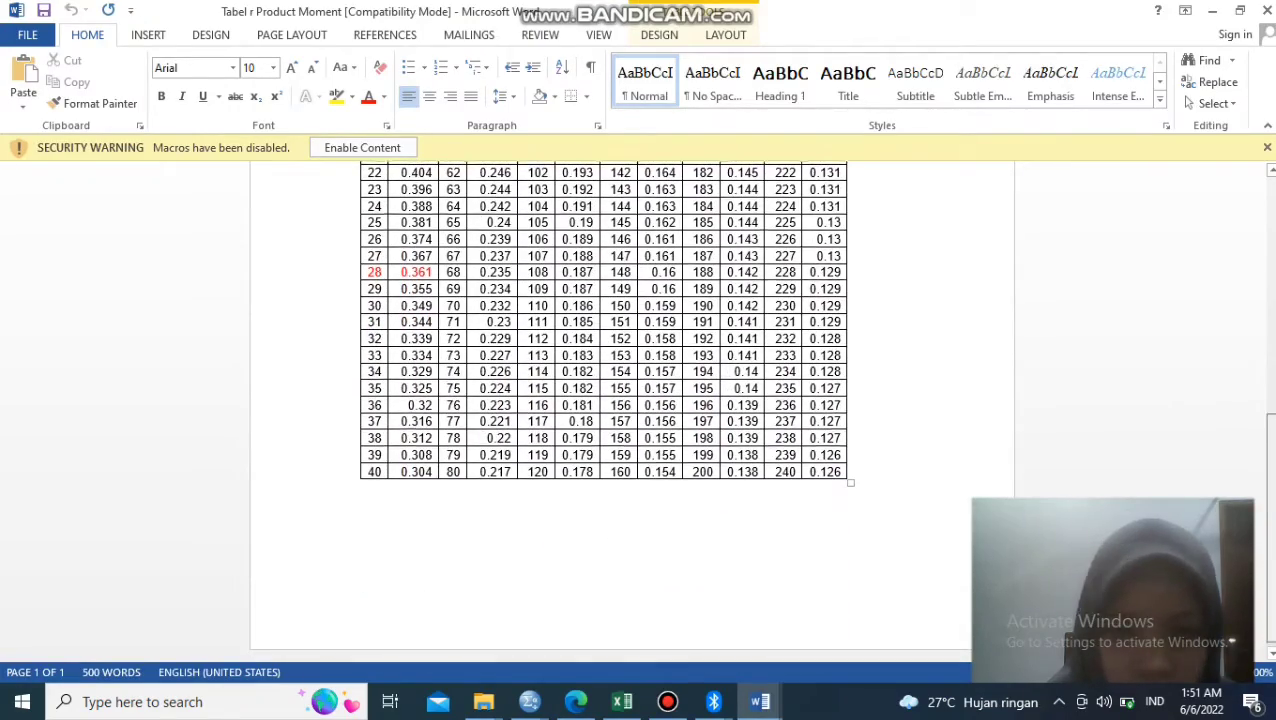
drag(1272, 588, 1243, 357)
- Enable the blocked content in the Tabel r Product Moment document and find the critical r value for the sample size
click(376, 148)
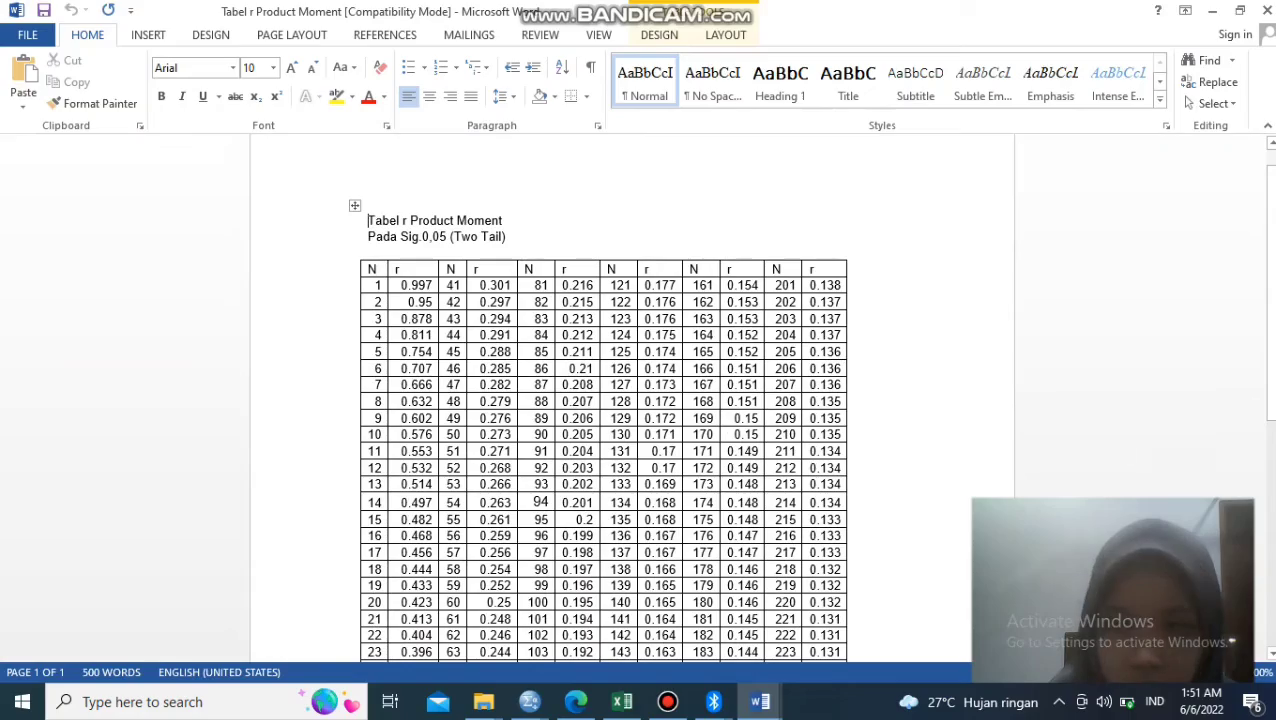
drag(1272, 412, 1272, 638)
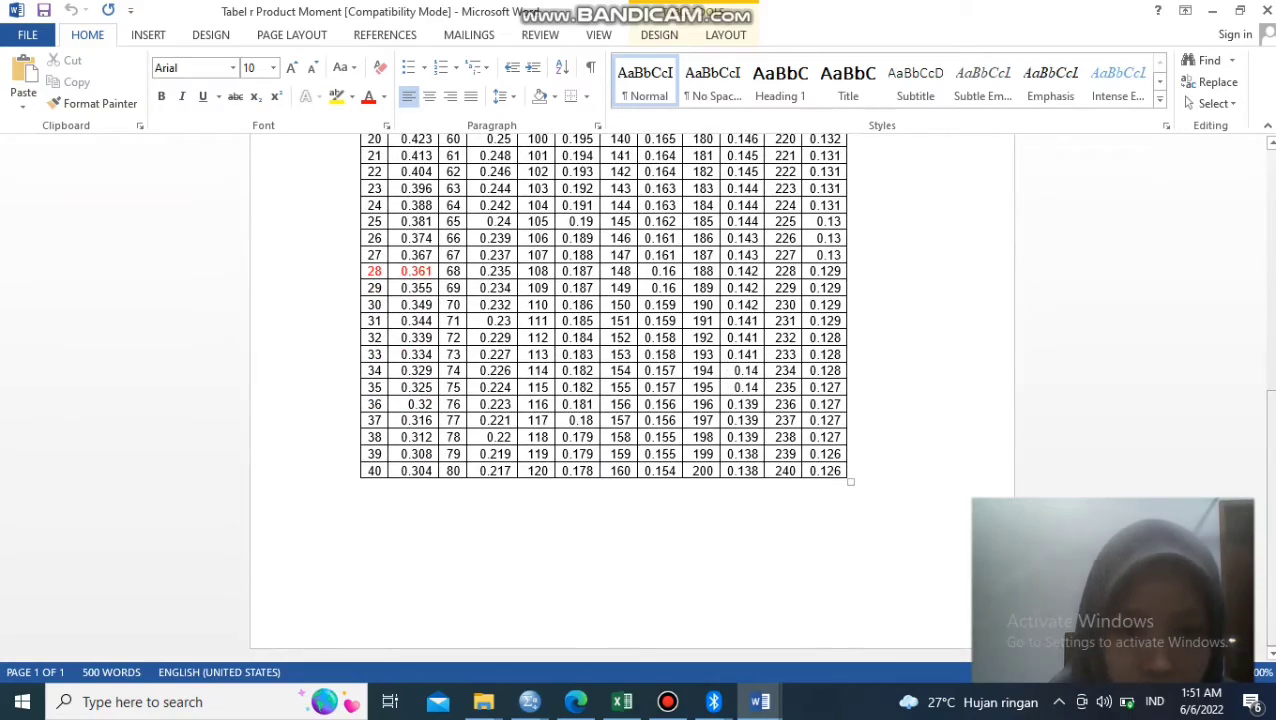
drag(1273, 630, 1270, 572)
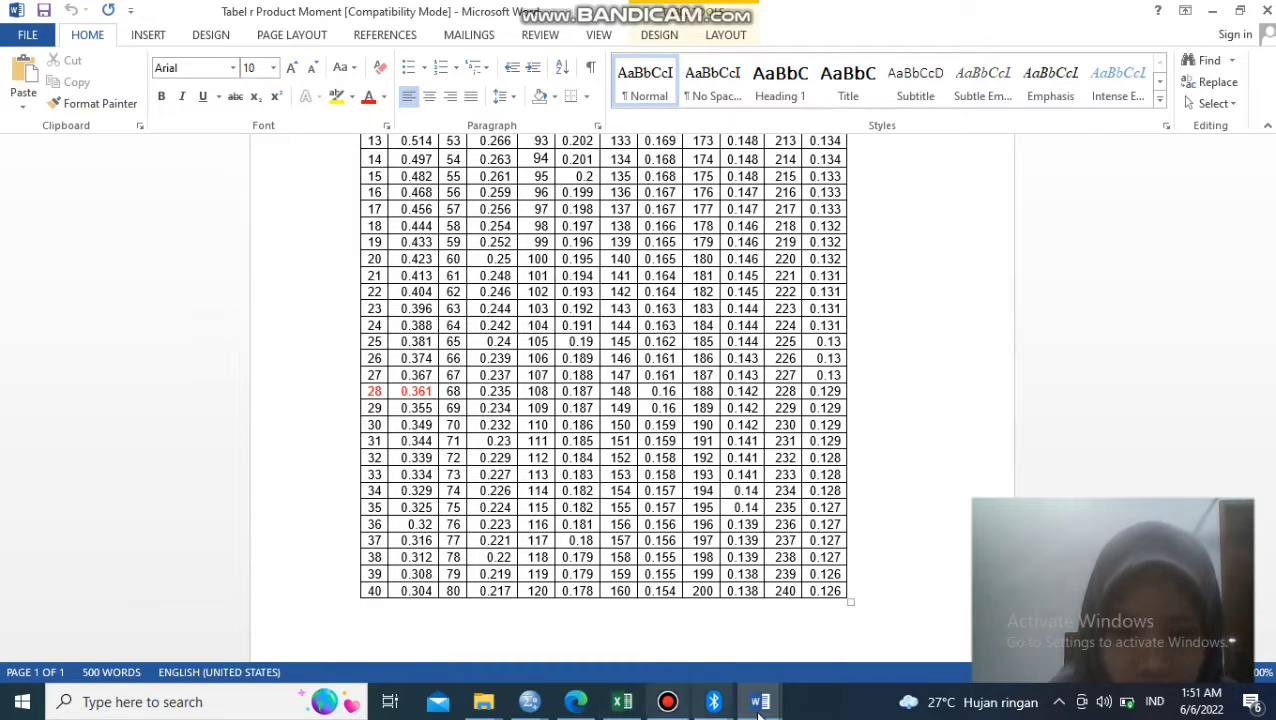
- In Tabel 1 of the Word validity report, fill in the r tabel value 0.248 for Kualitas produk 1 to 3
mouse_move(760, 705)
click(660, 633)
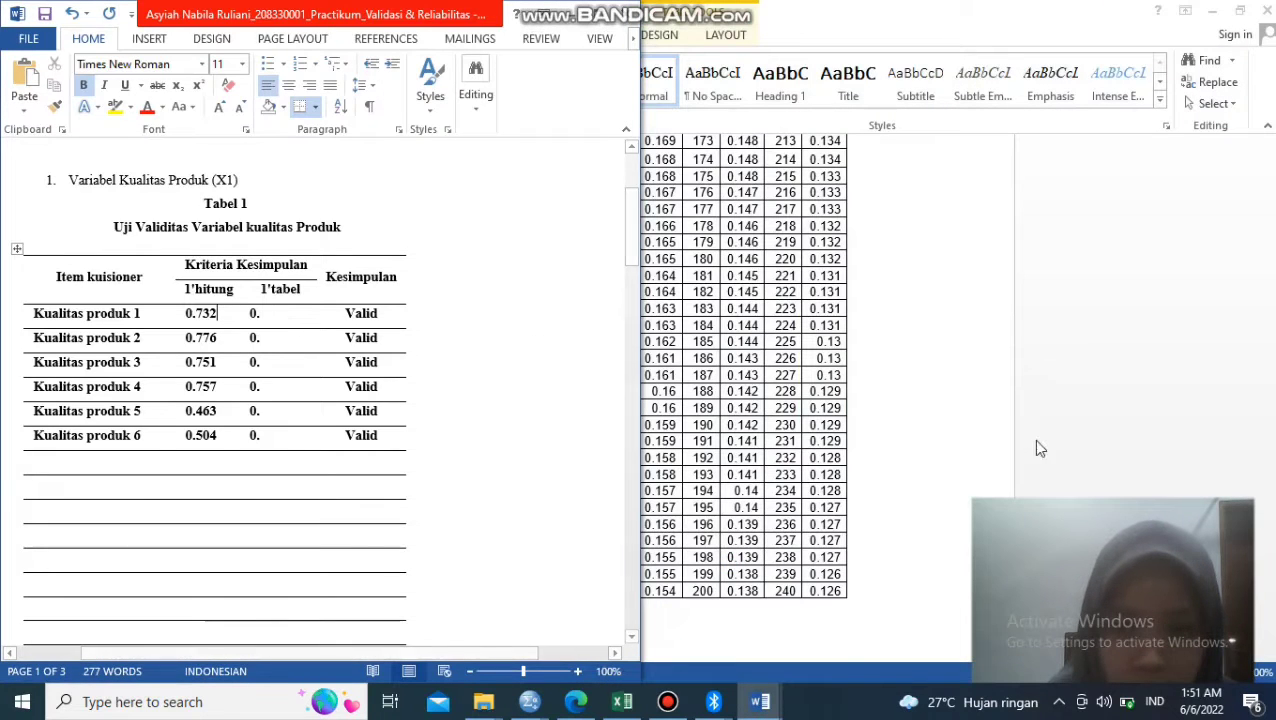
click(632, 456)
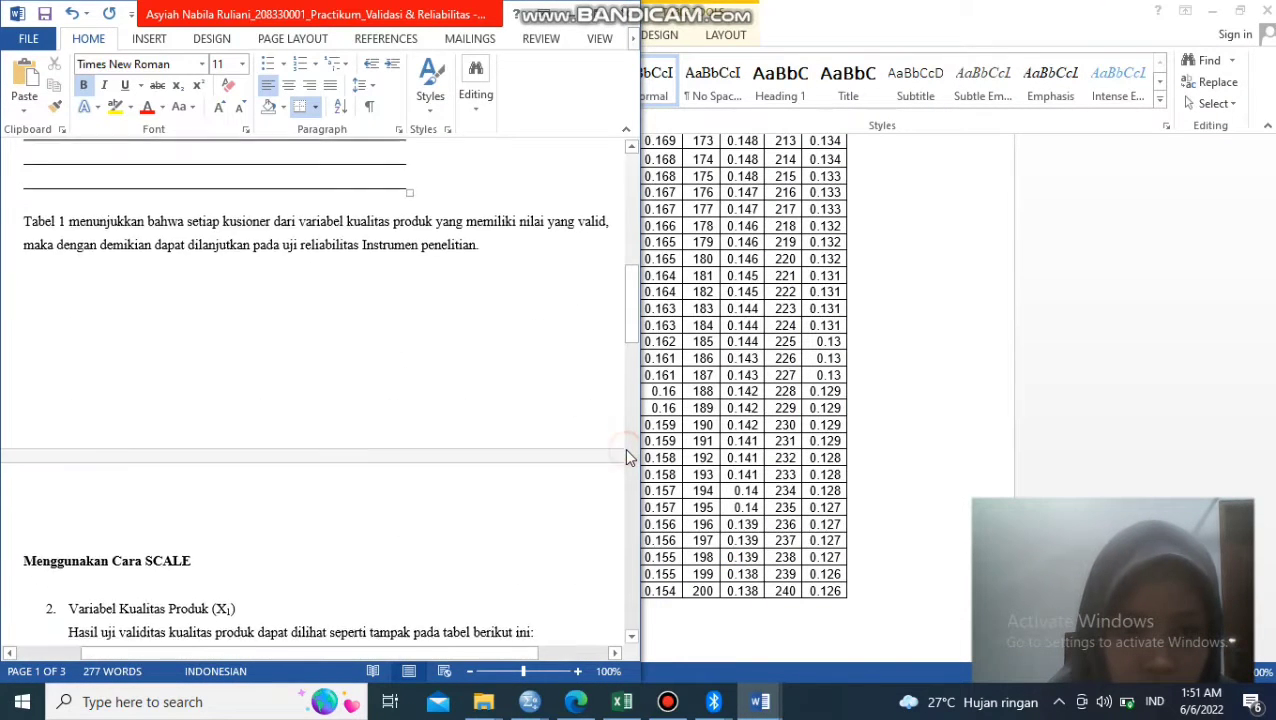
drag(632, 340, 620, 262)
click(268, 277)
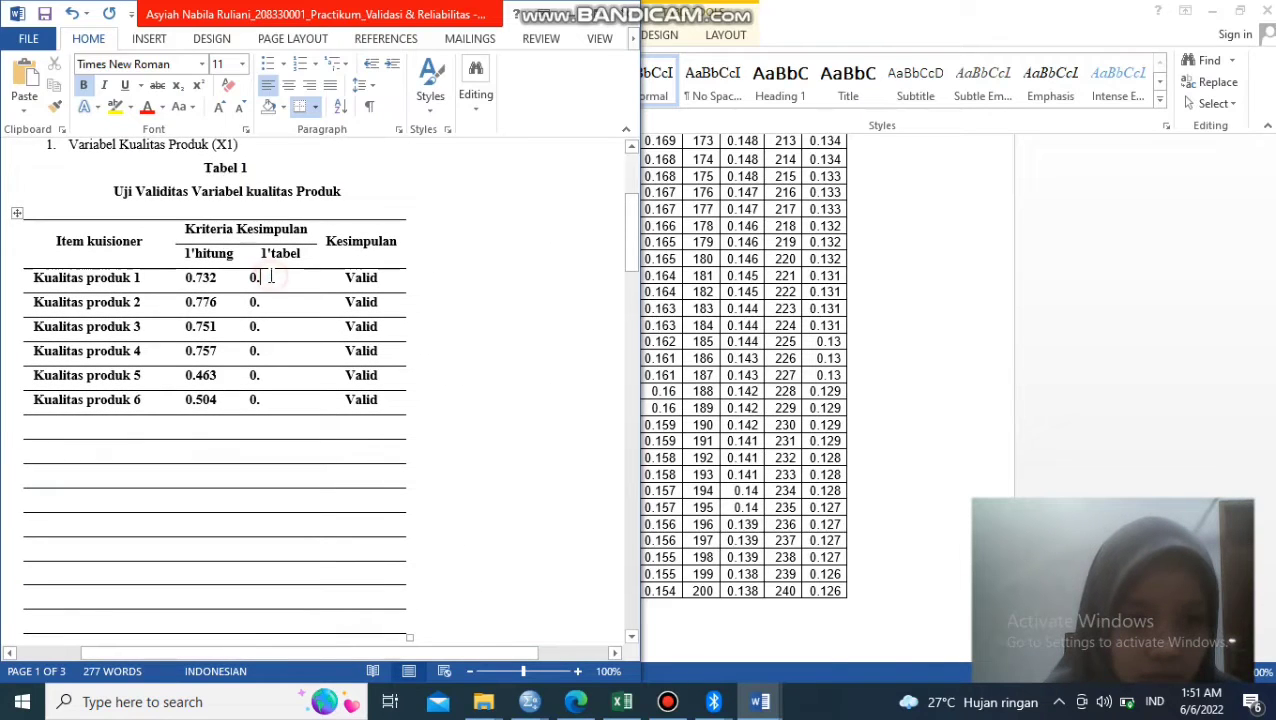
text(248)
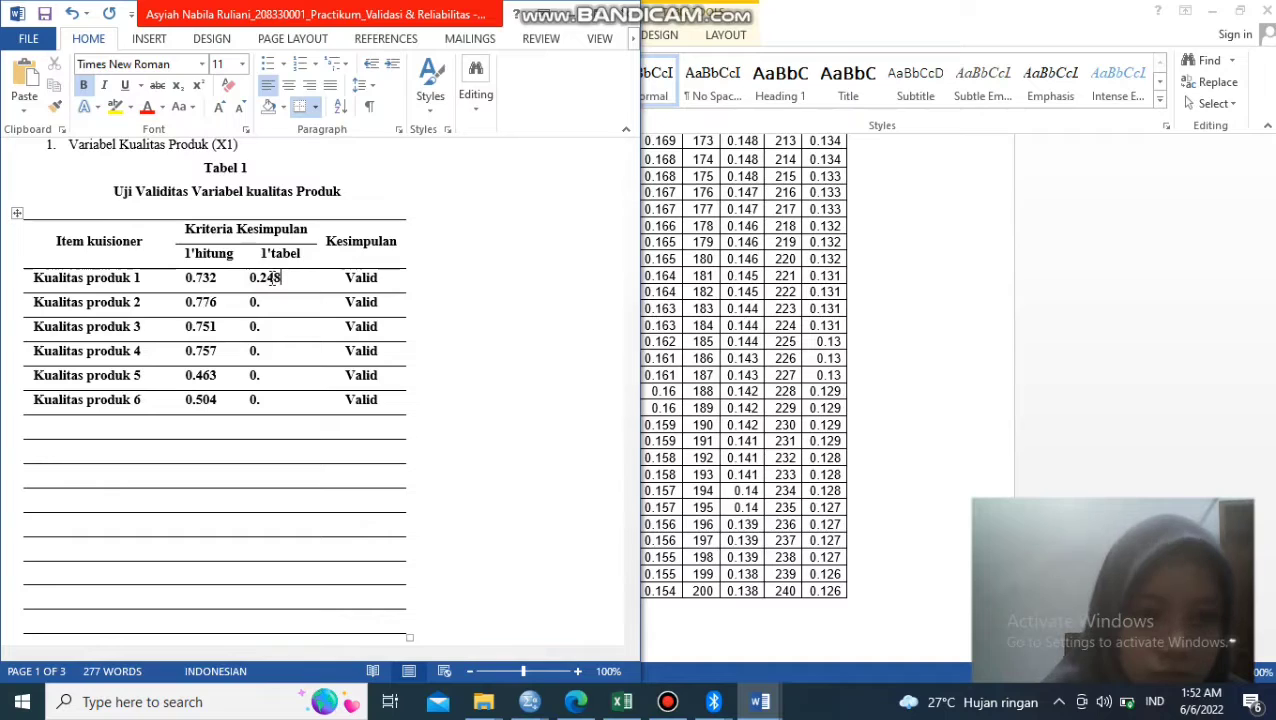
click(278, 312)
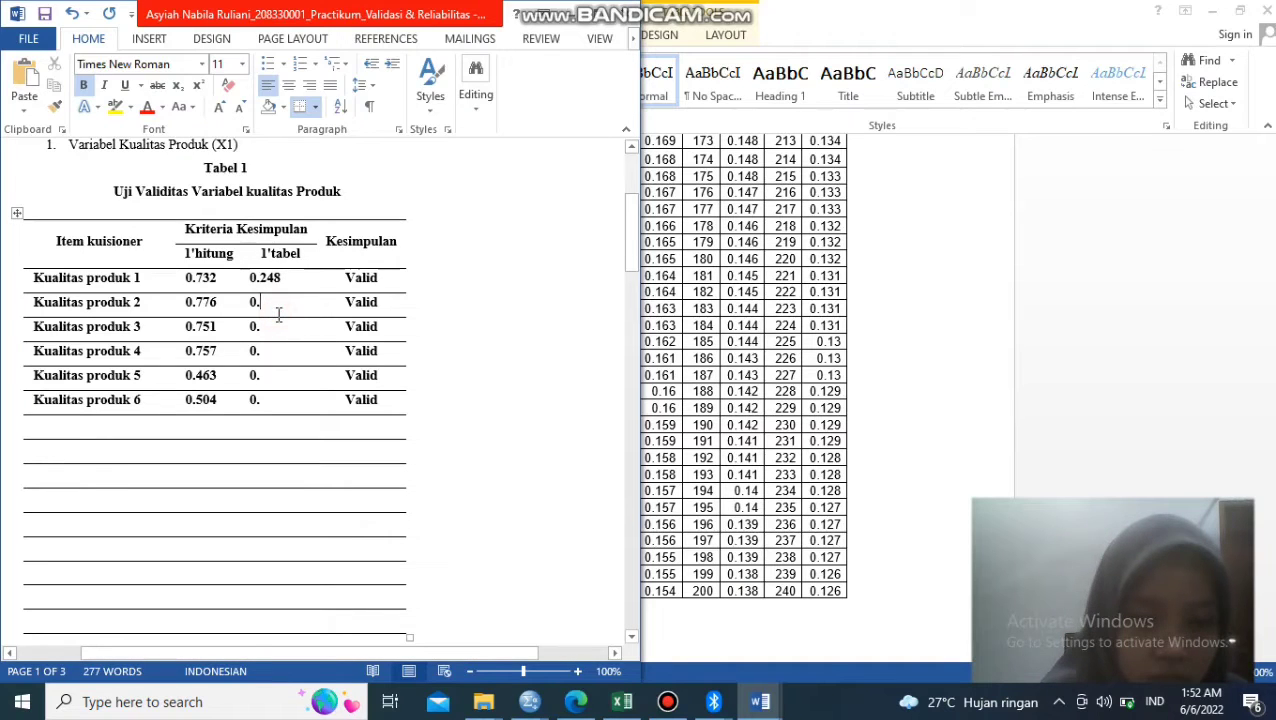
text(248)
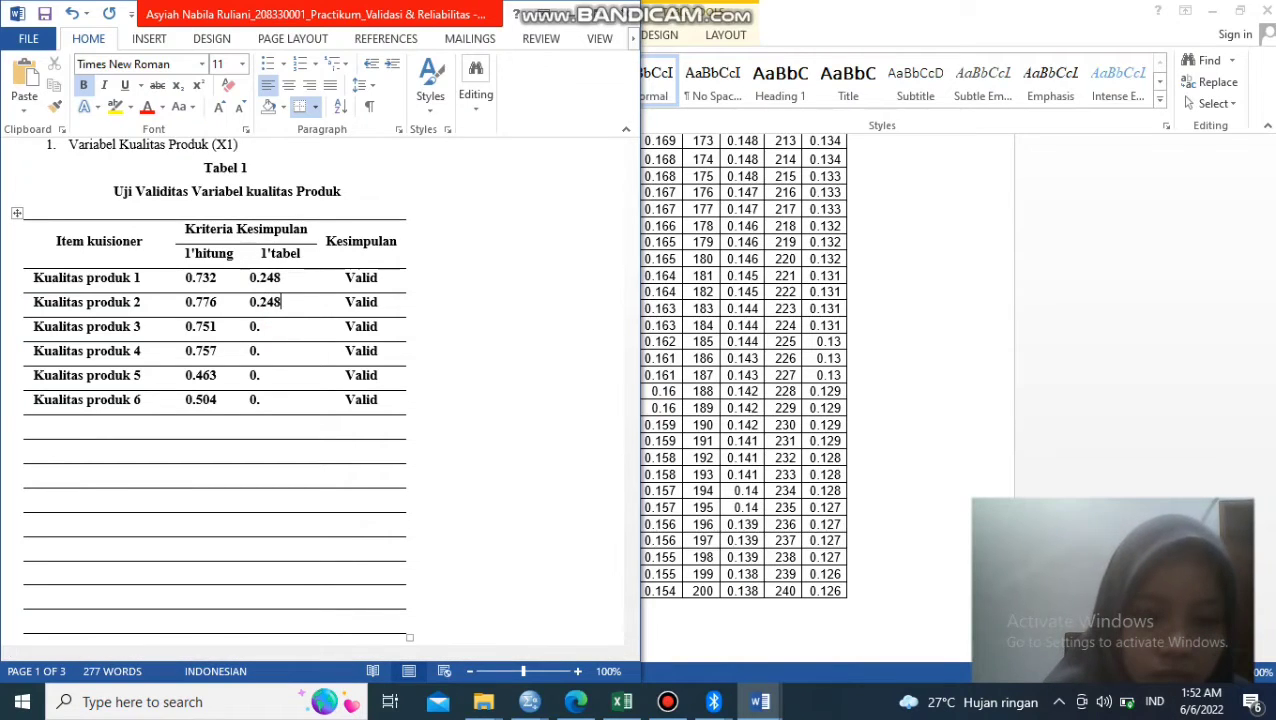
click(279, 336)
text(2)
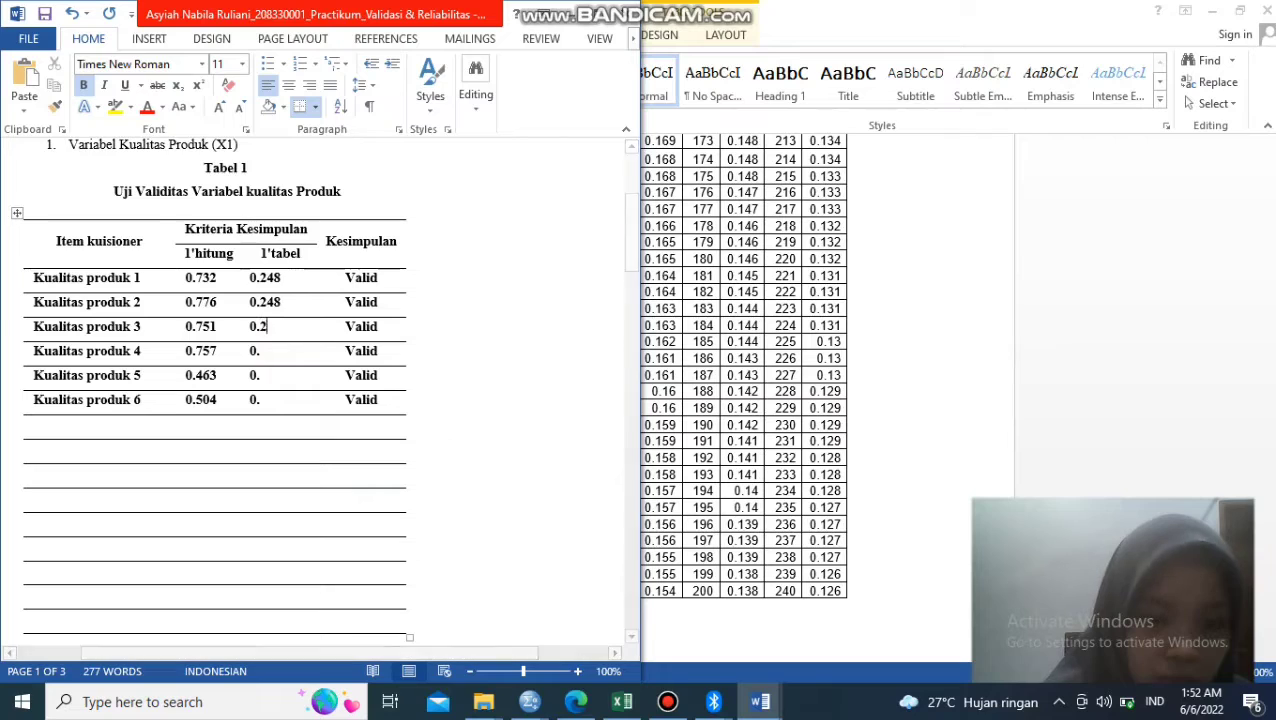
text(48)
- Fill in the r tabel value 0.248 for Kualitas produk 4 to 6 in Tabel 1
click(279, 355)
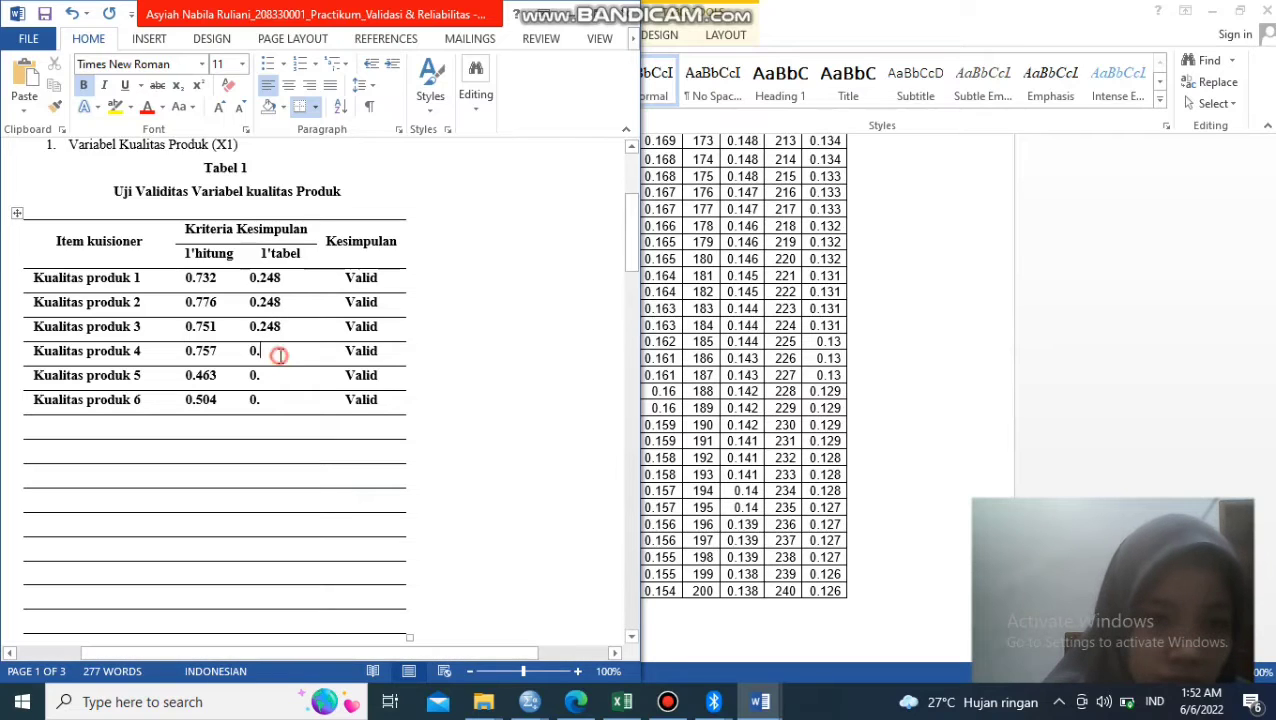
text(248)
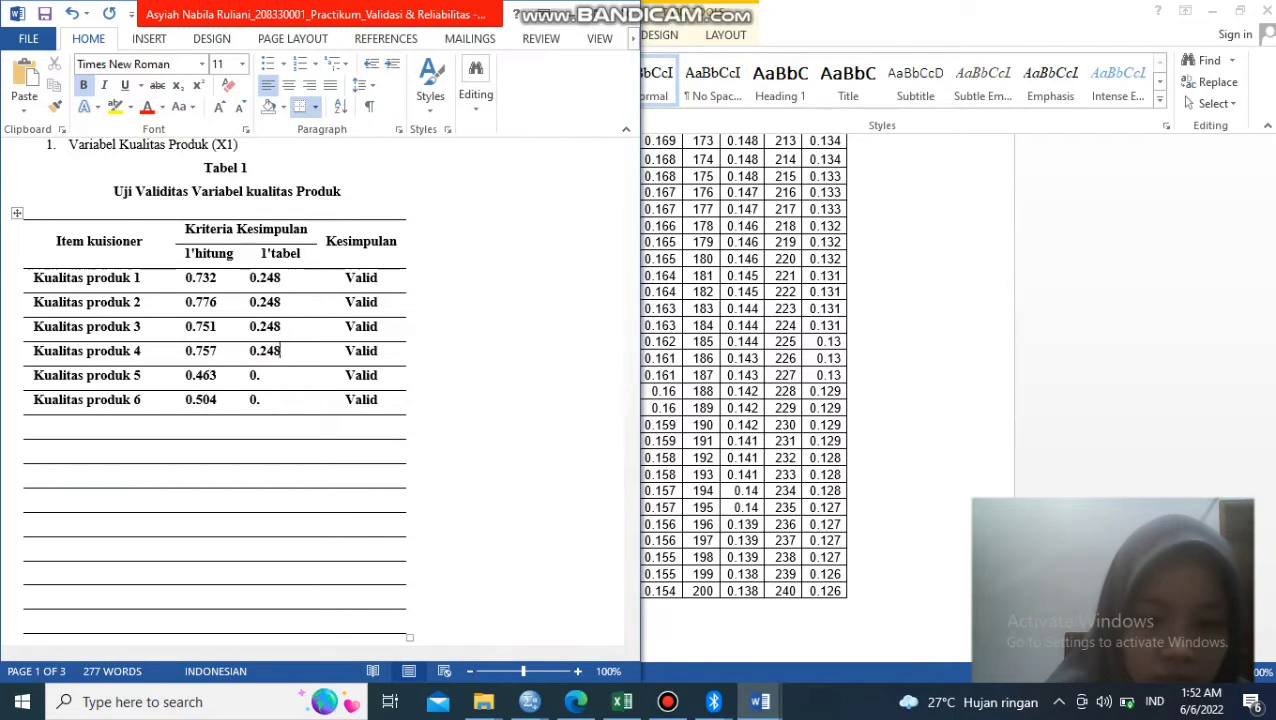
click(279, 375)
text(248)
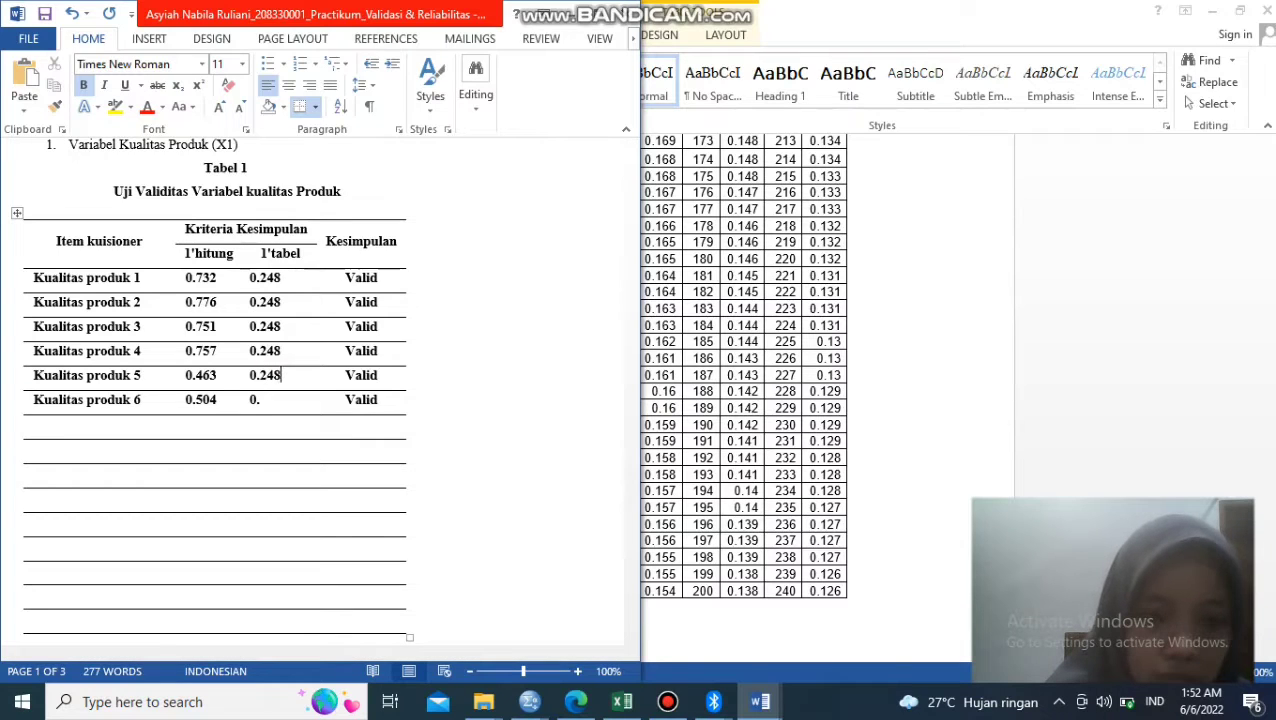
click(276, 400)
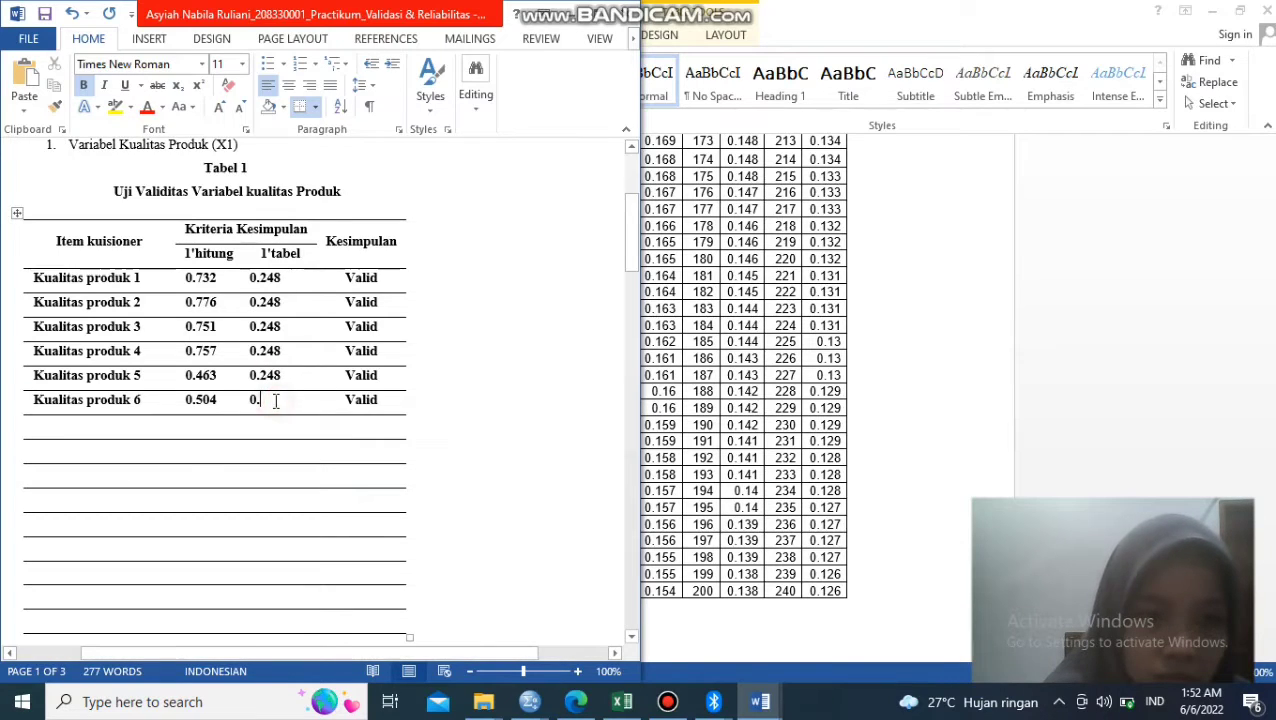
text(248)
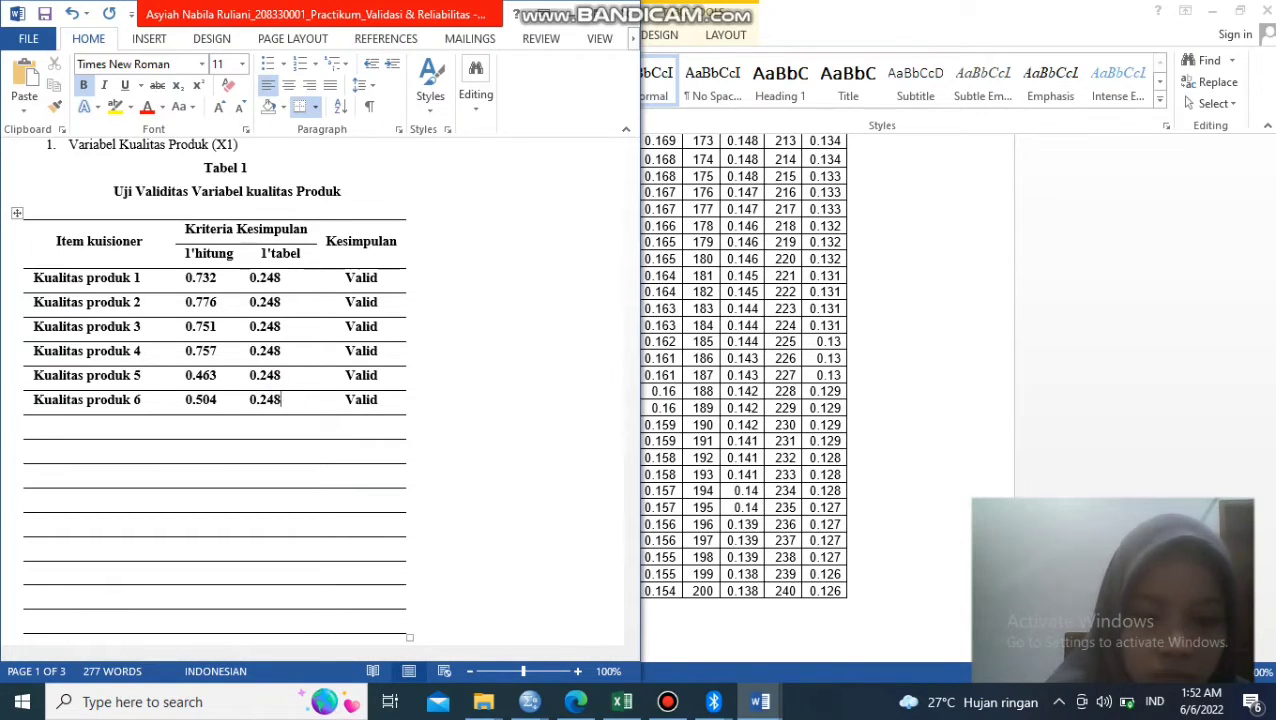
key(Return)
key(BackSpace)
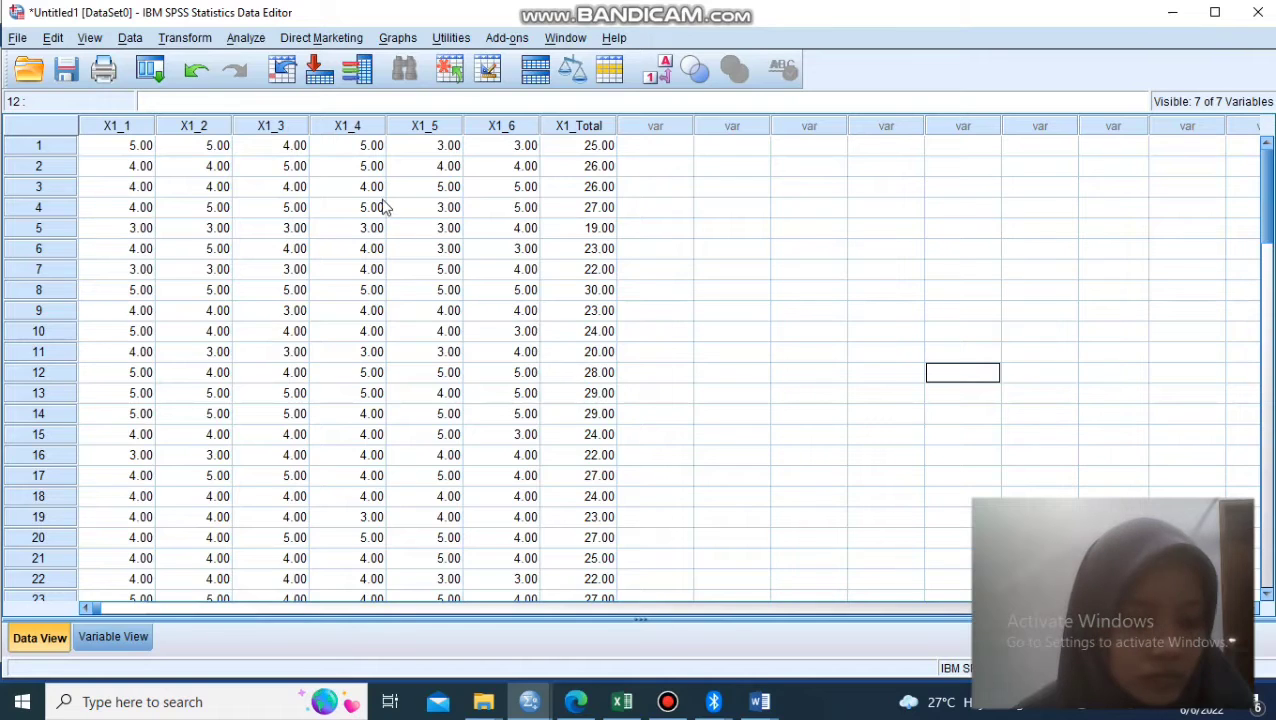
- In the SPSS Data Editor, start a Reliability Analysis with X1_1 to X1_6 and X1_Total as items
click(242, 37)
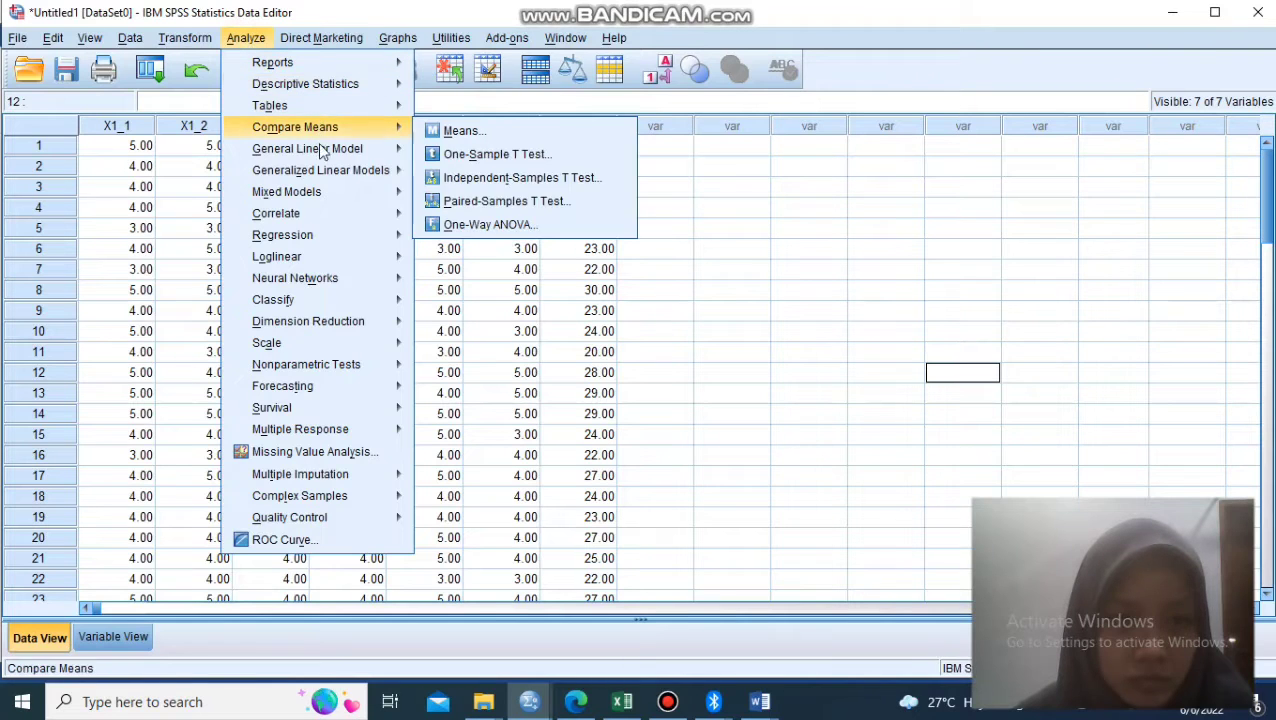
mouse_move(346, 306)
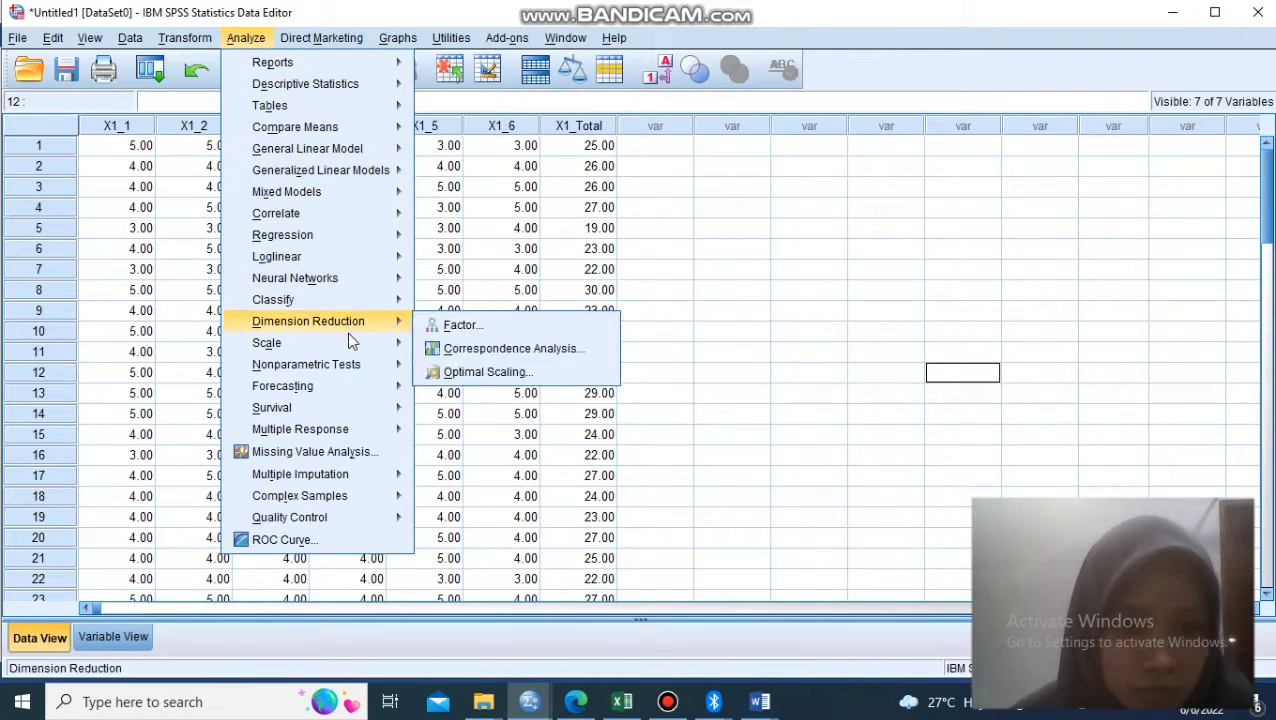
mouse_move(349, 340)
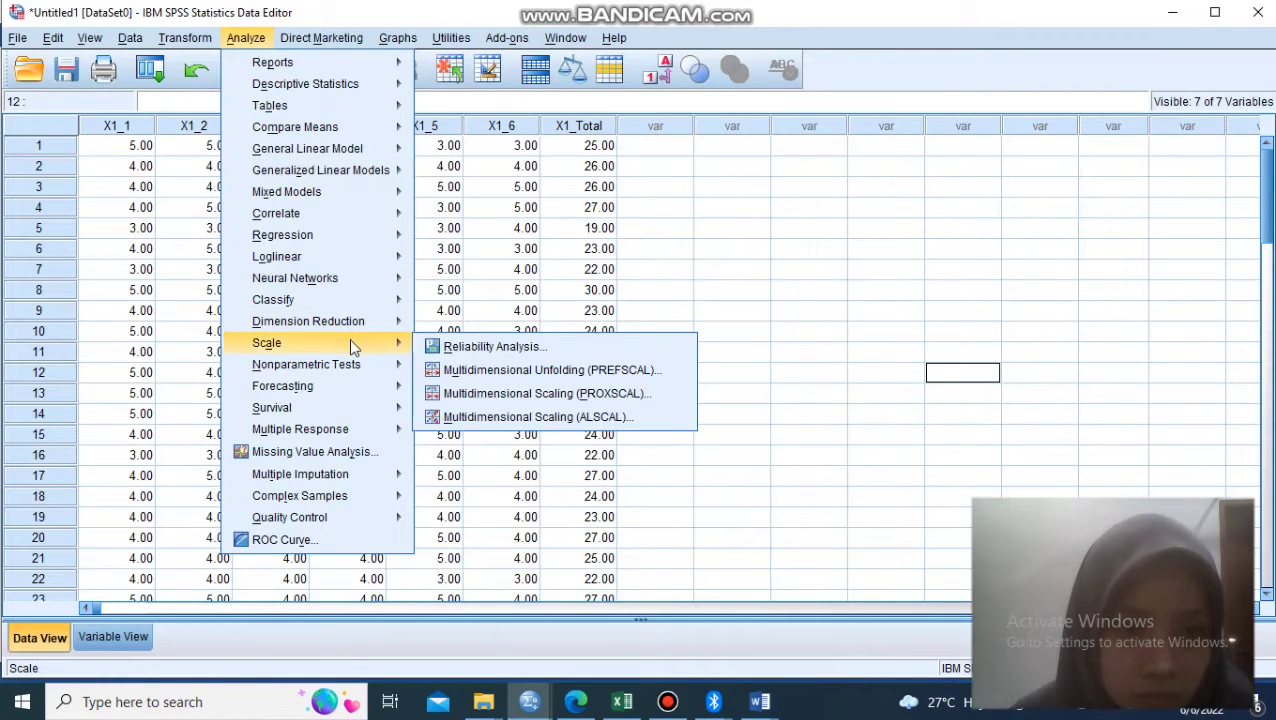
click(459, 349)
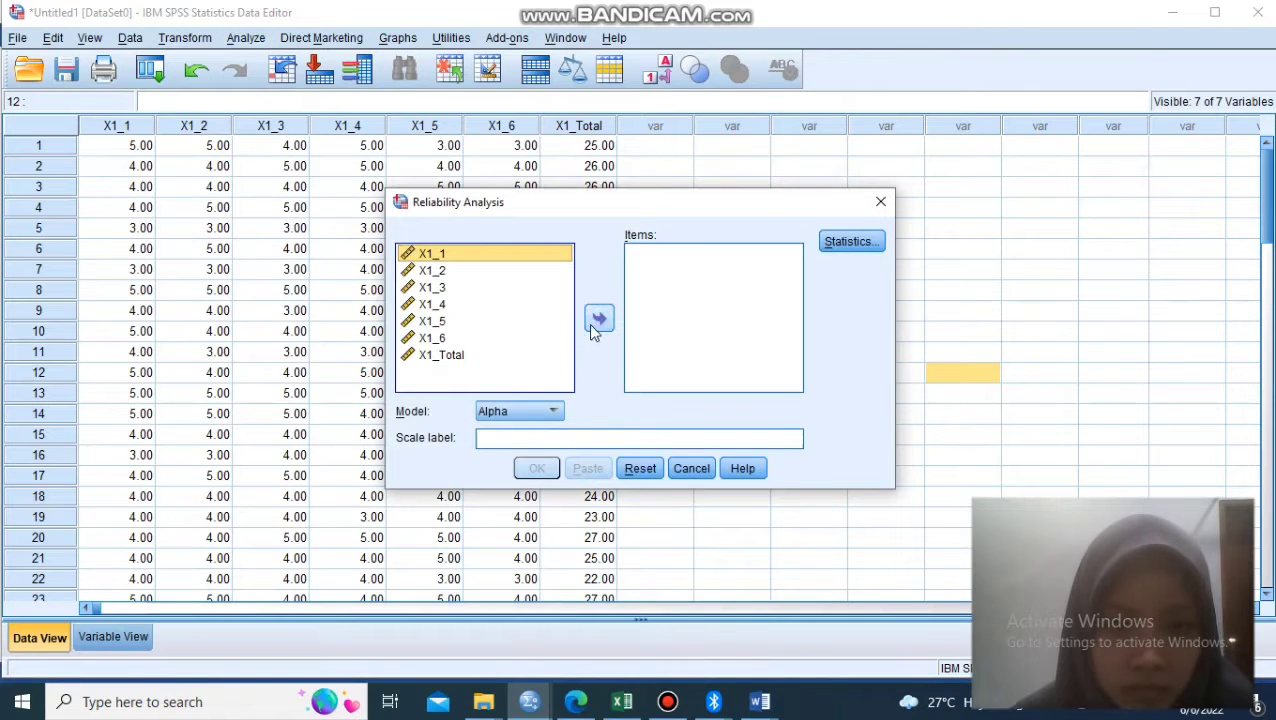
key(ctrl+a)
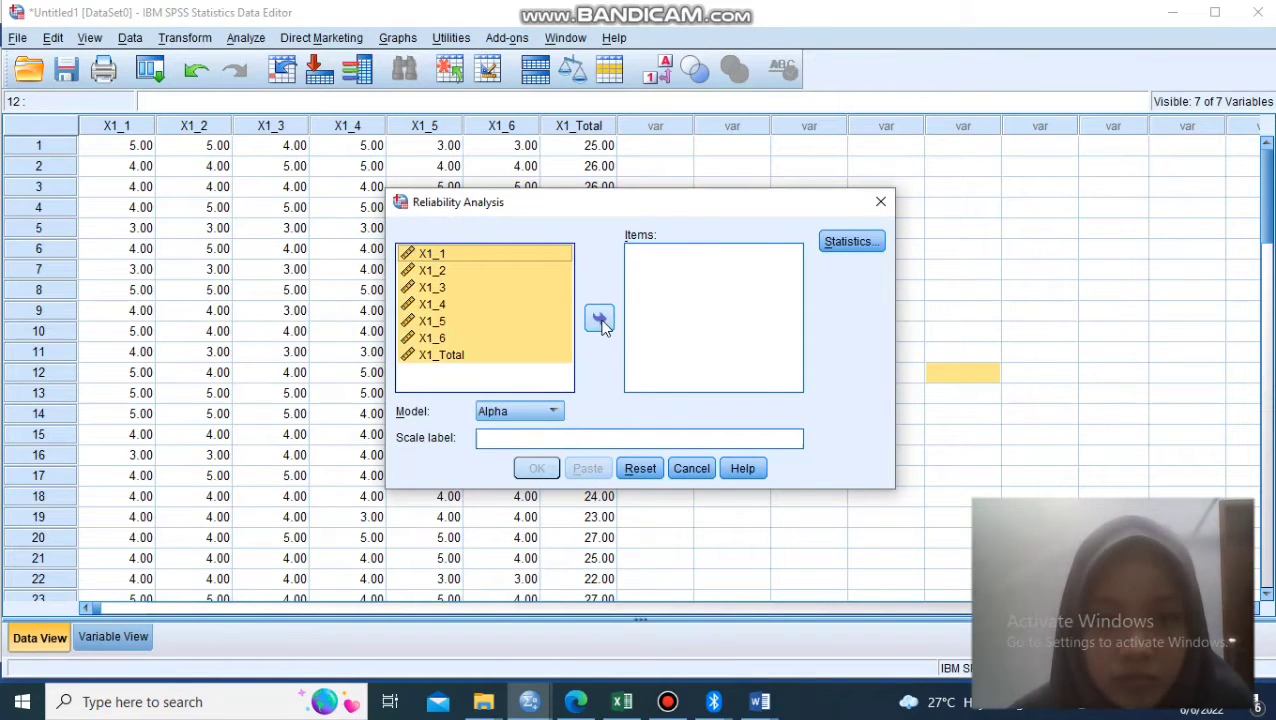
click(600, 319)
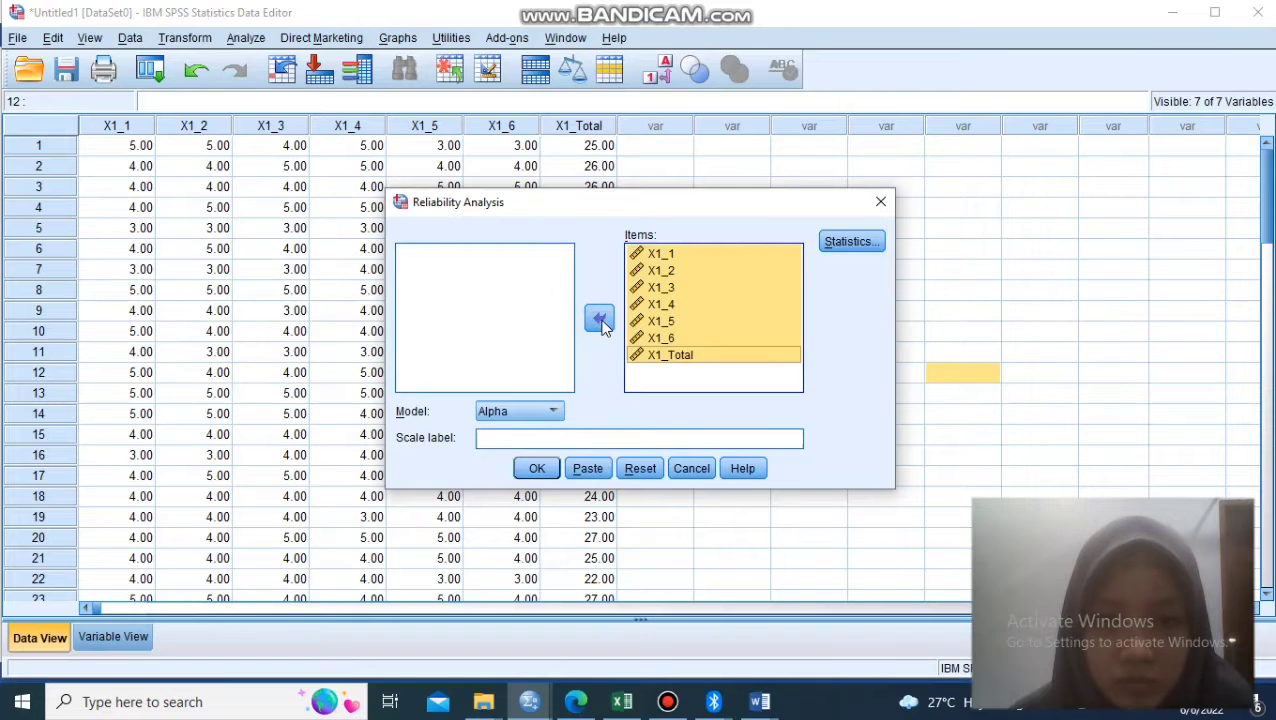
- Request descriptives for item, scale and scale if item deleted, and run the reliability analysis with the Alpha model
click(850, 241)
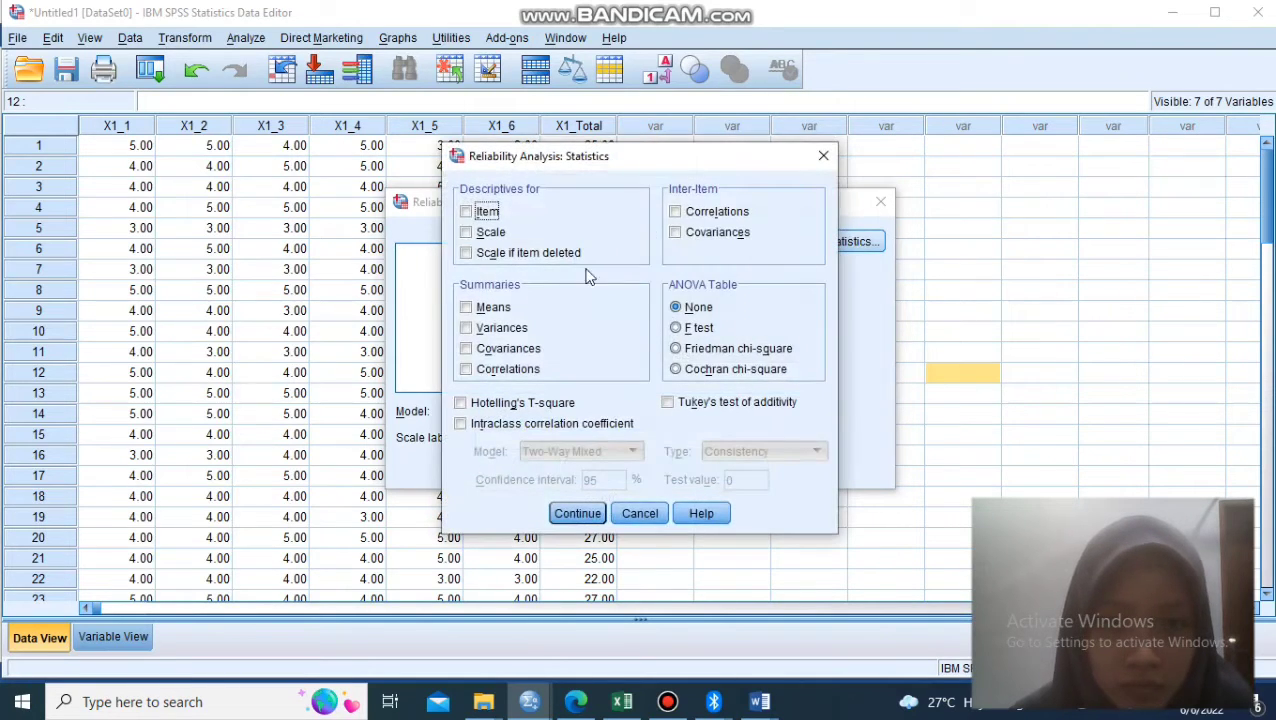
click(467, 213)
click(467, 232)
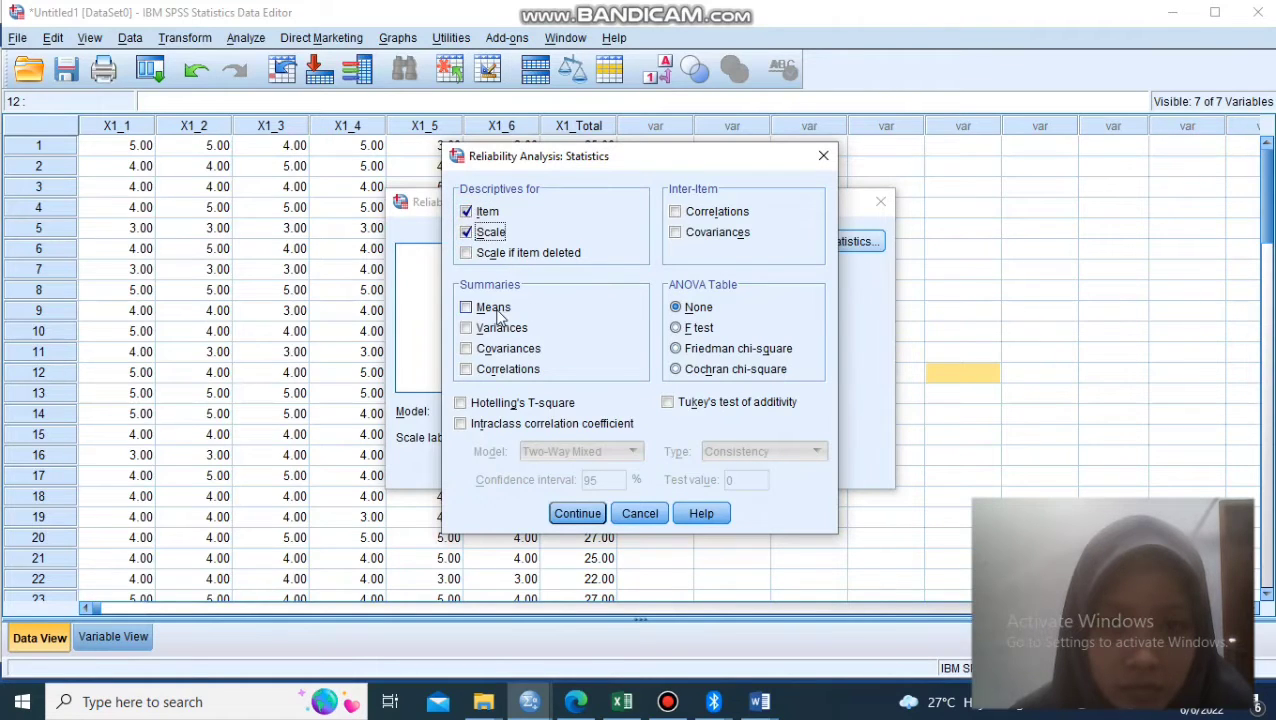
click(467, 254)
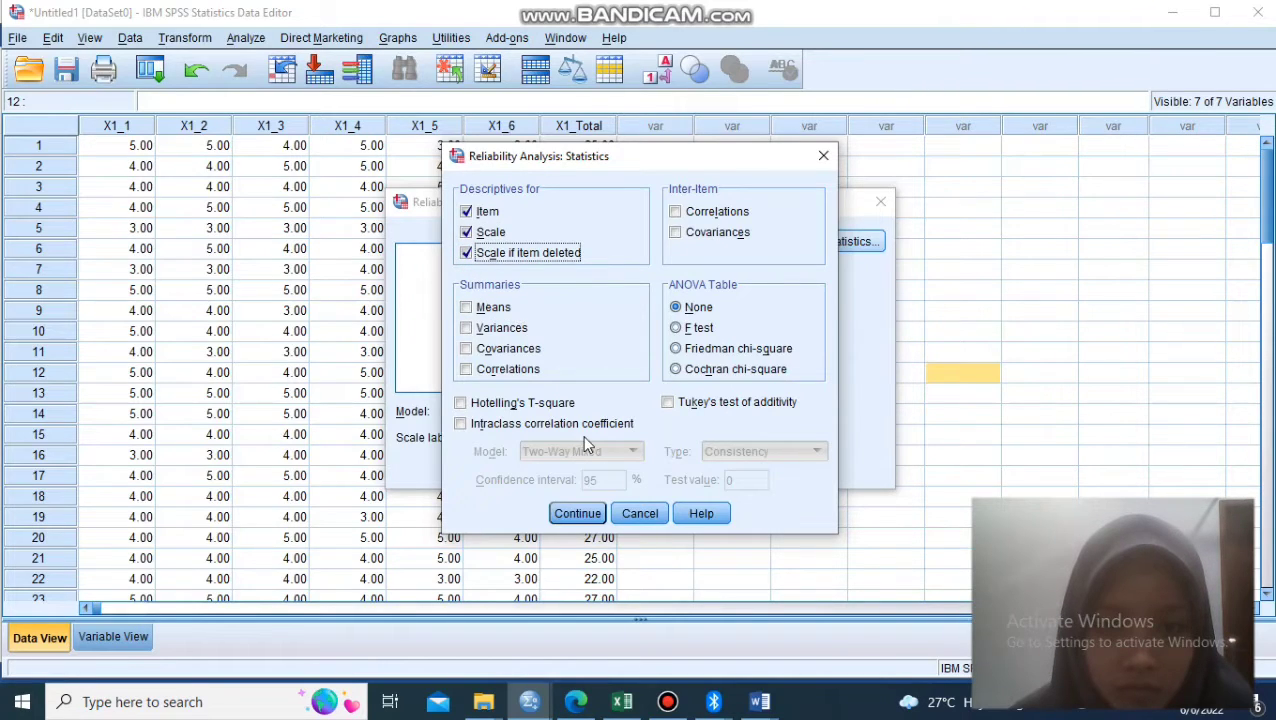
click(578, 514)
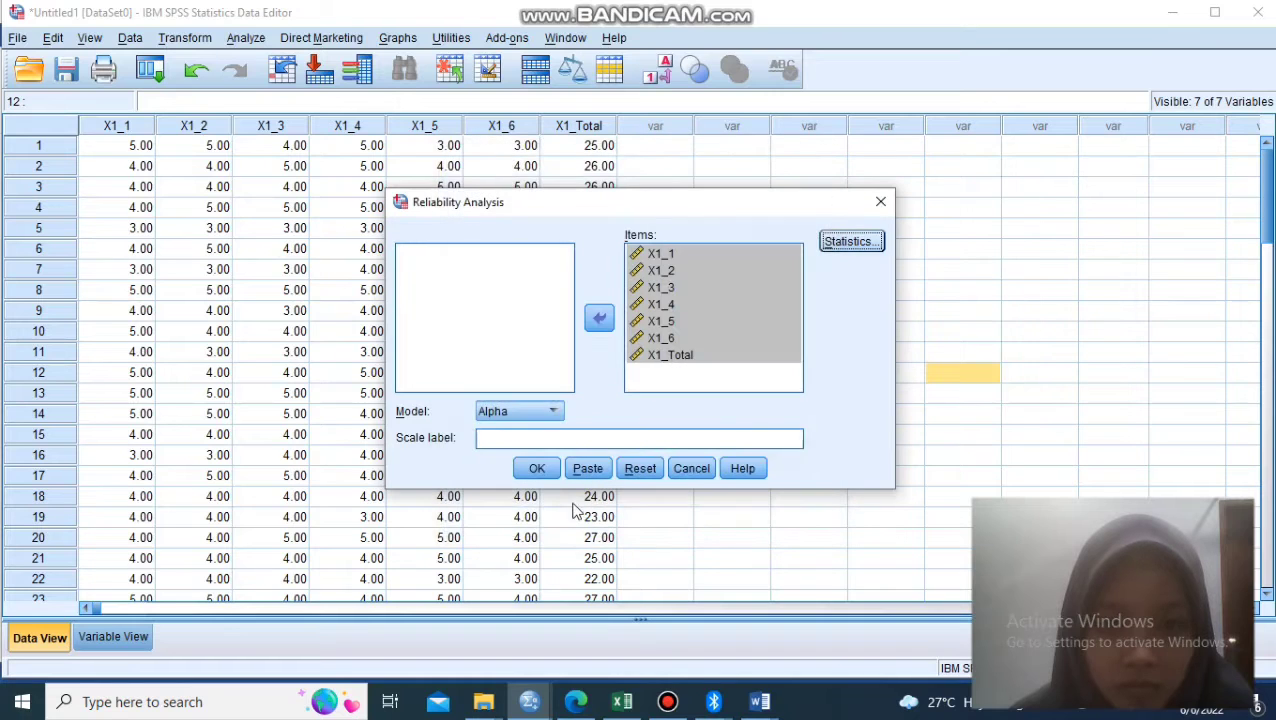
click(535, 470)
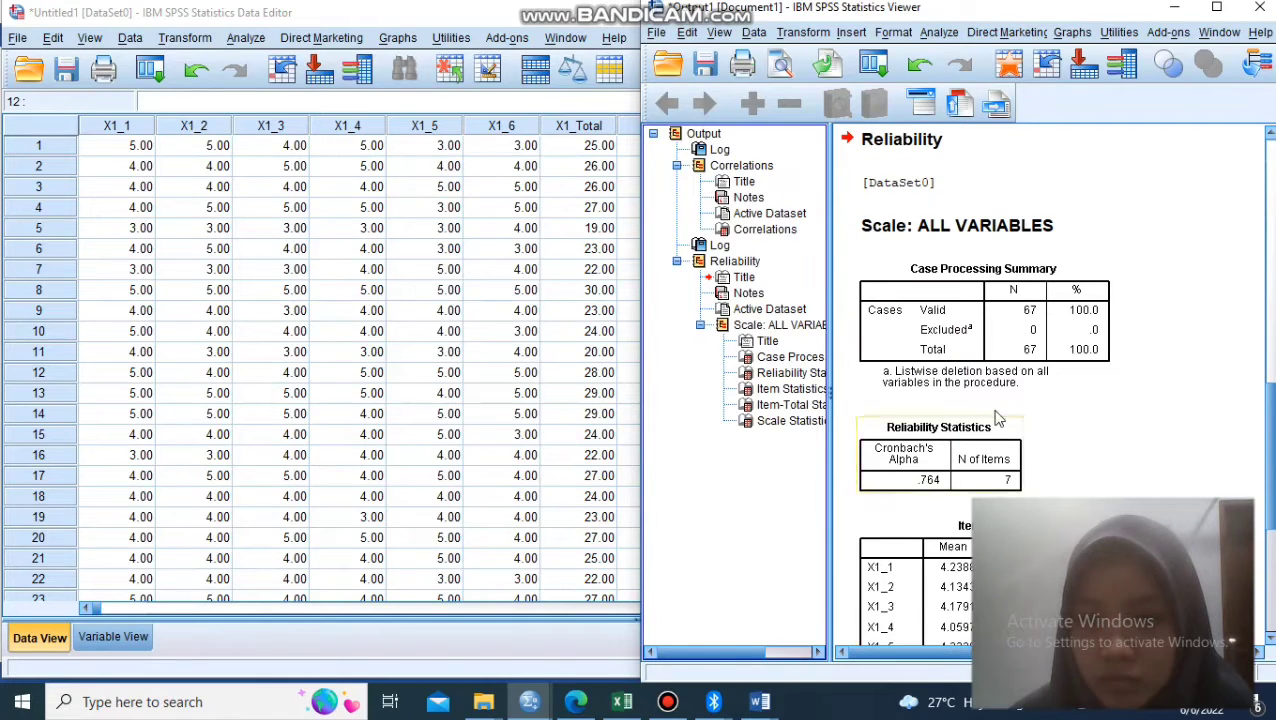
- Maximize the output viewer and examine the Cronbach's Alpha, case summary and item statistics alongside the earlier correlations table
click(1218, 8)
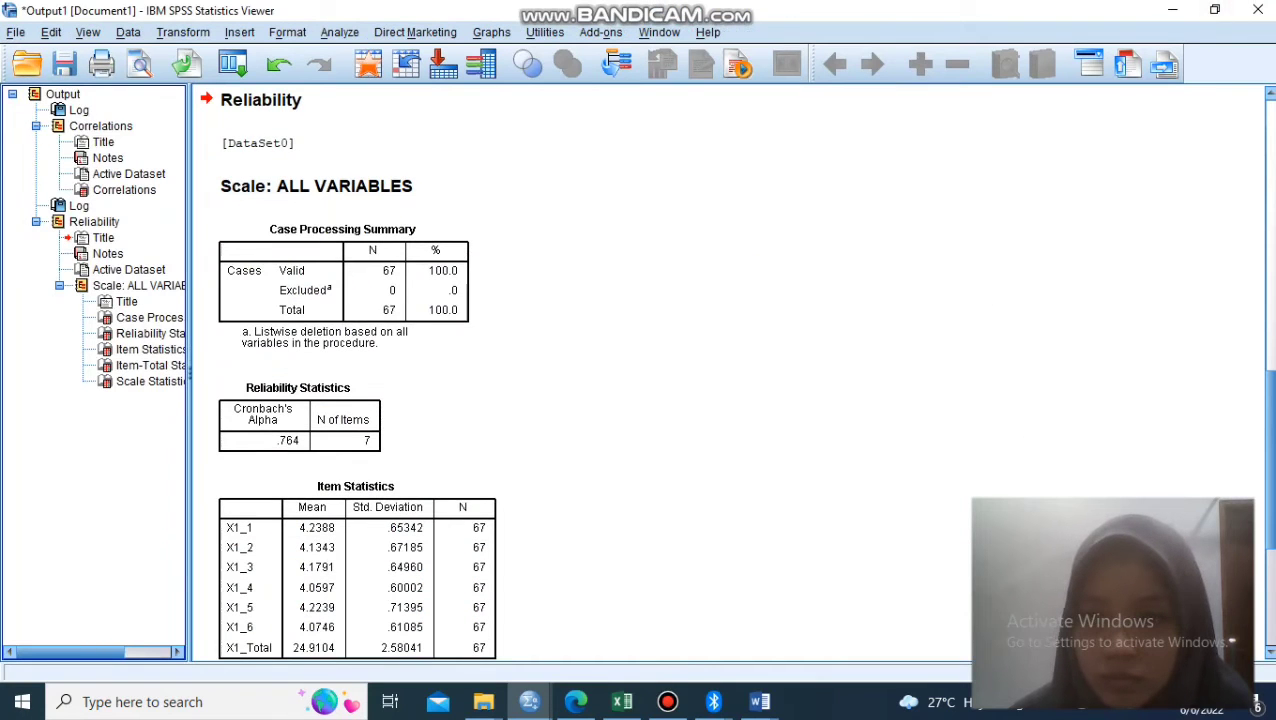
scroll(1270, 375, up, 2)
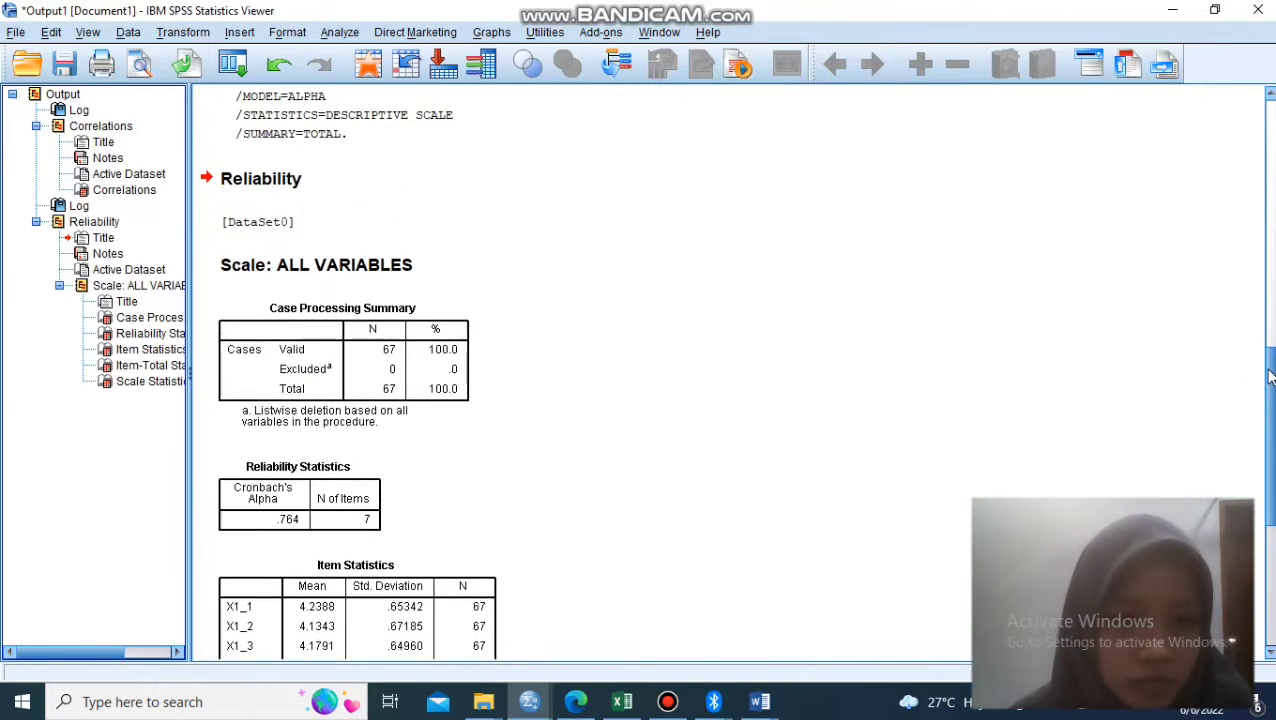
drag(1270, 375, 1245, 413)
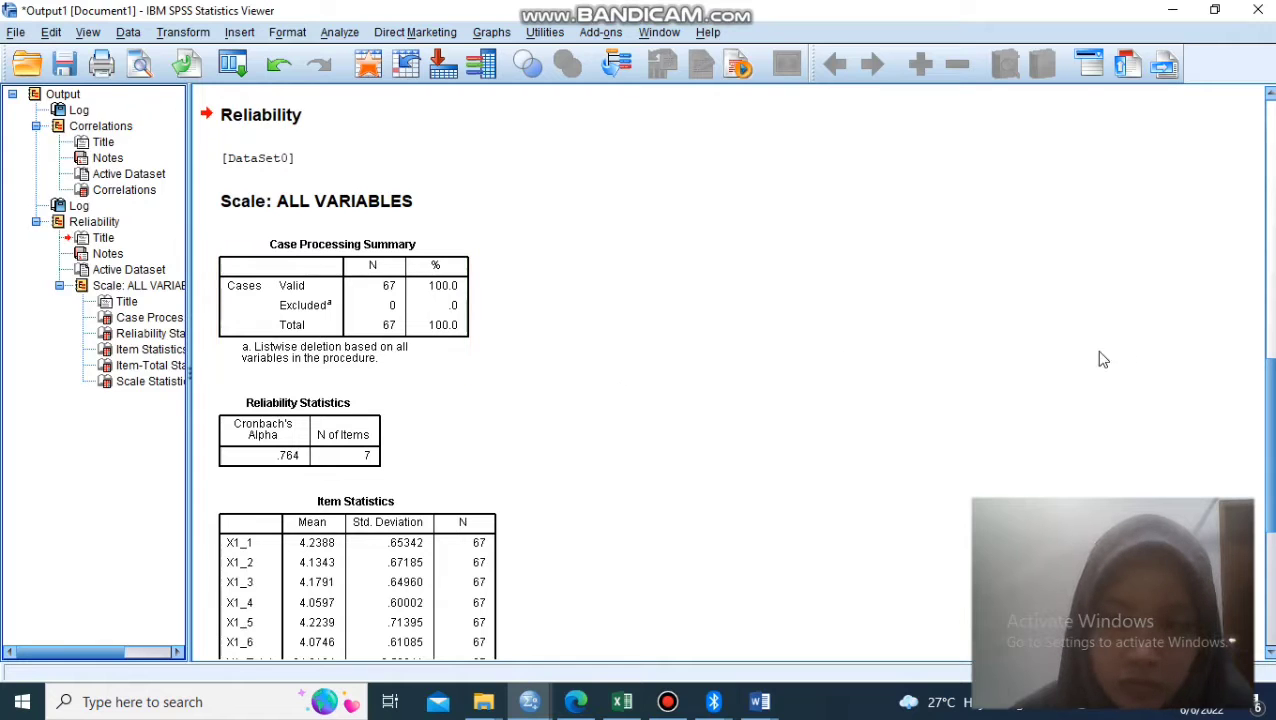
click(1270, 343)
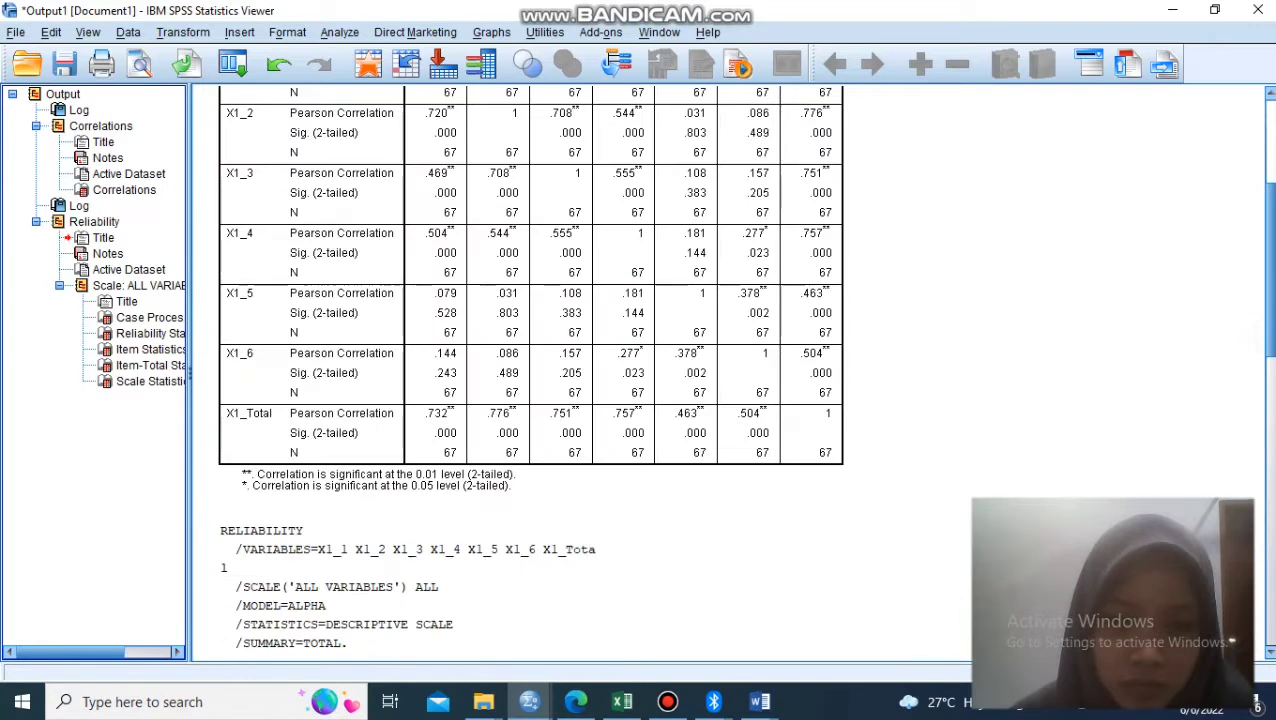
scroll(928, 523, down, 10)
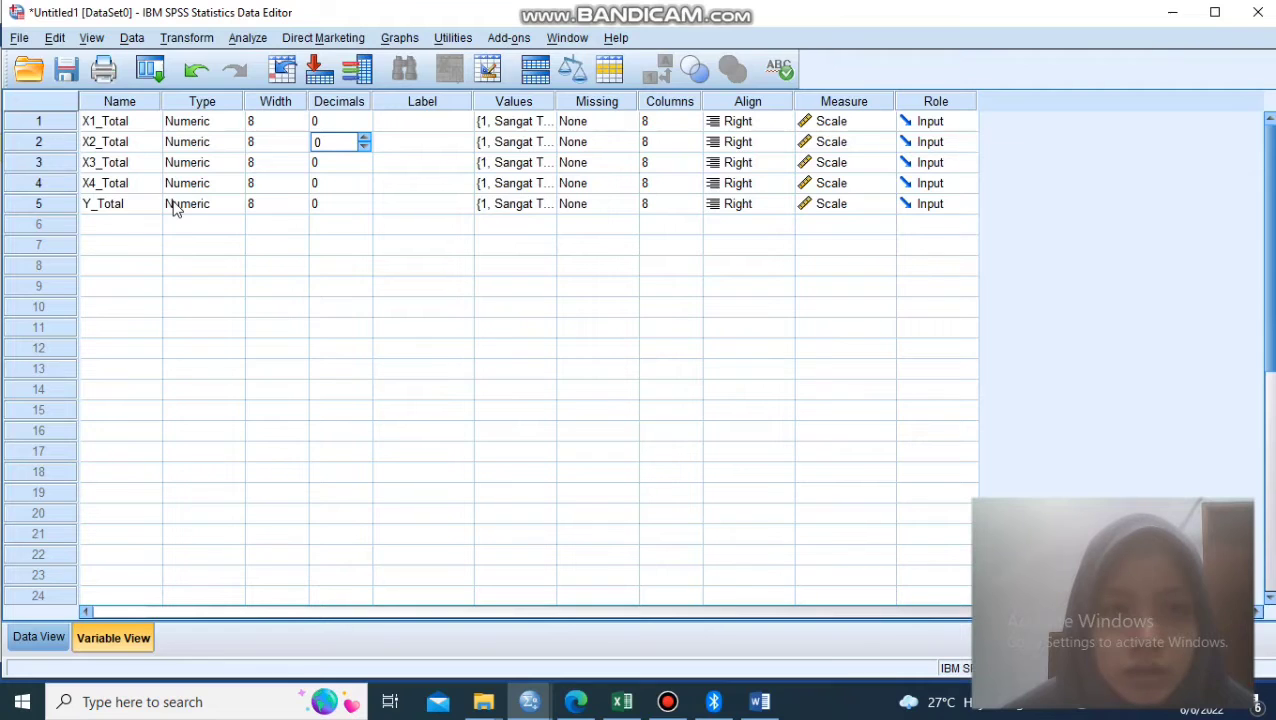
- Switch to the Excel workbook and review the respondent answer tabulation and totals in the Self Efficacy (X1) sheet
click(573, 58)
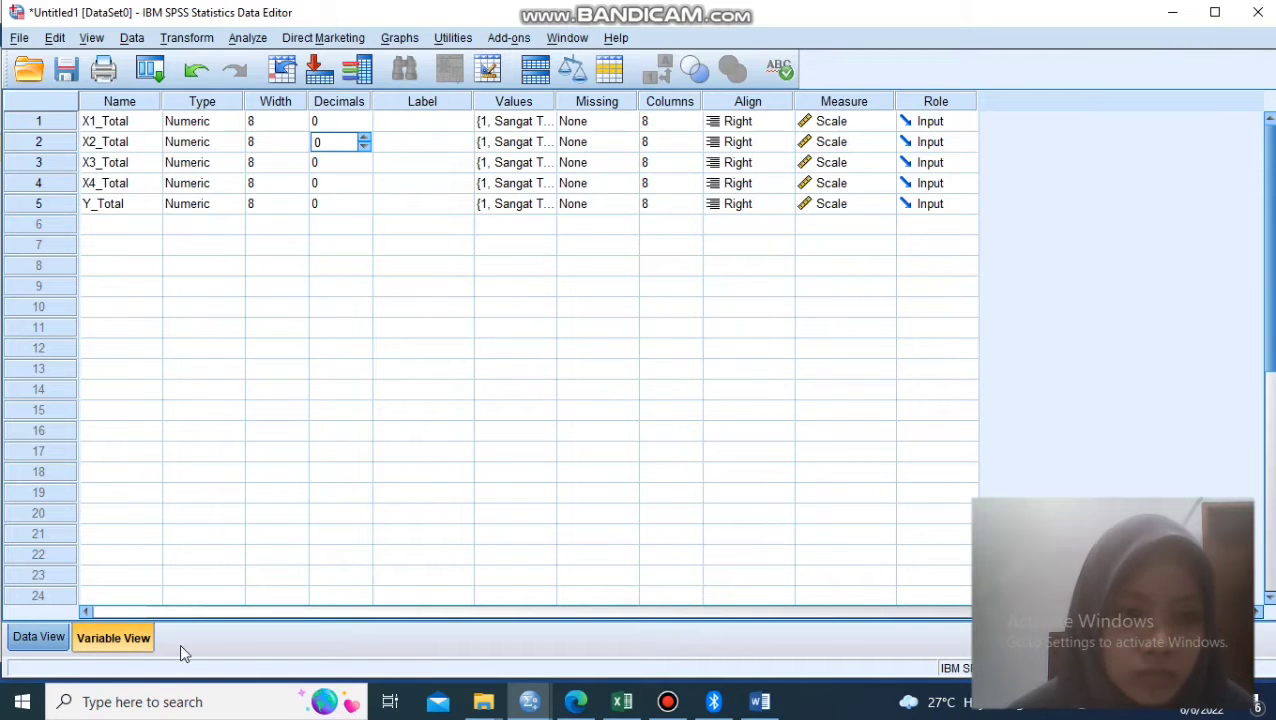
click(623, 706)
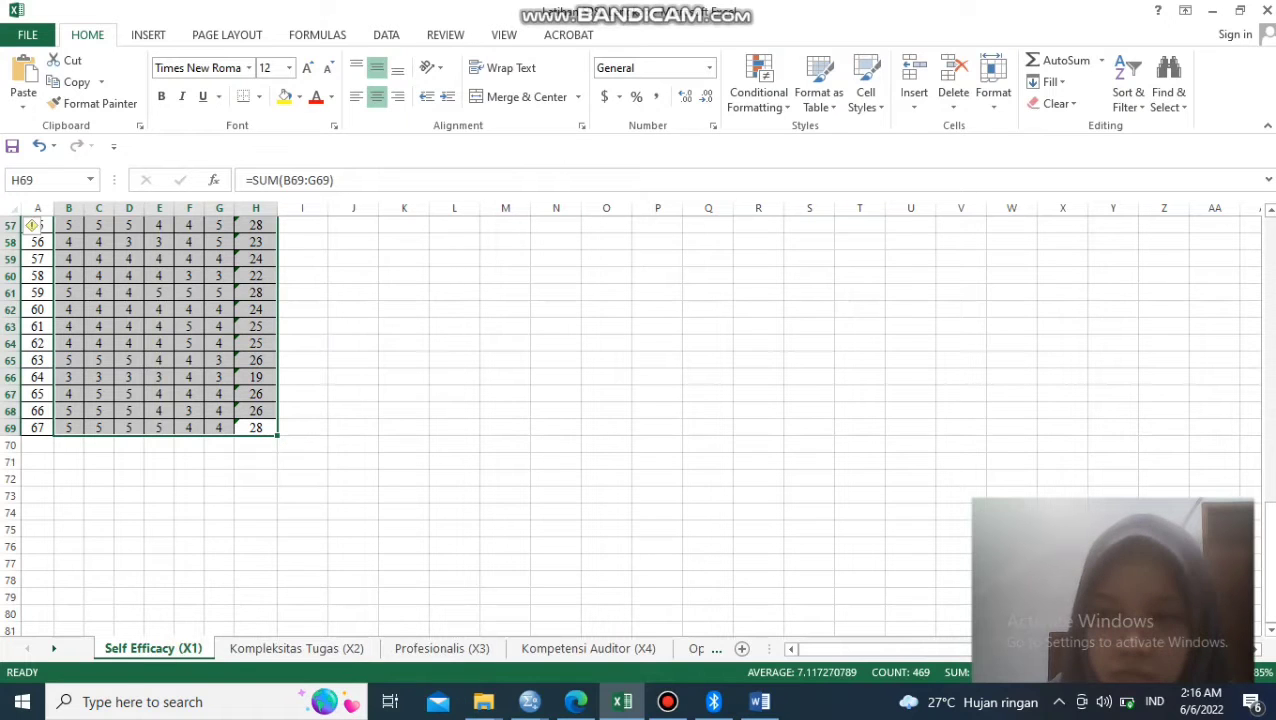
drag(1270, 565, 1262, 281)
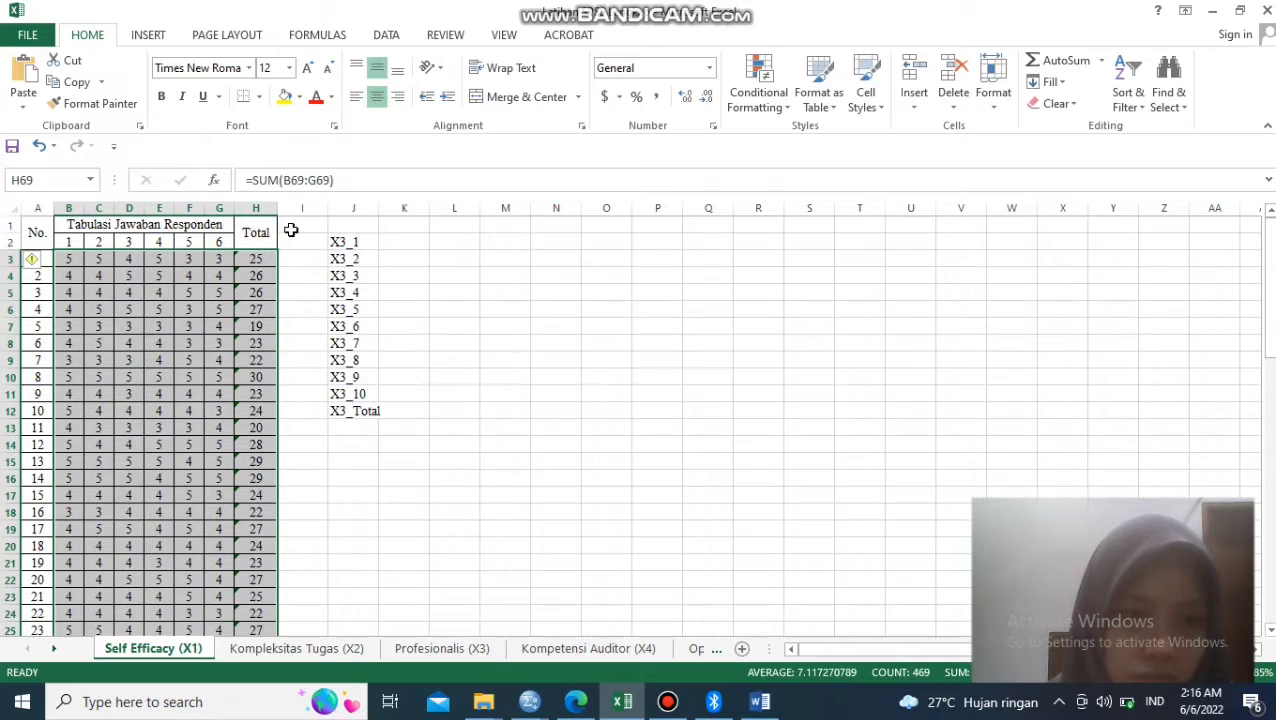
click(529, 708)
click(265, 649)
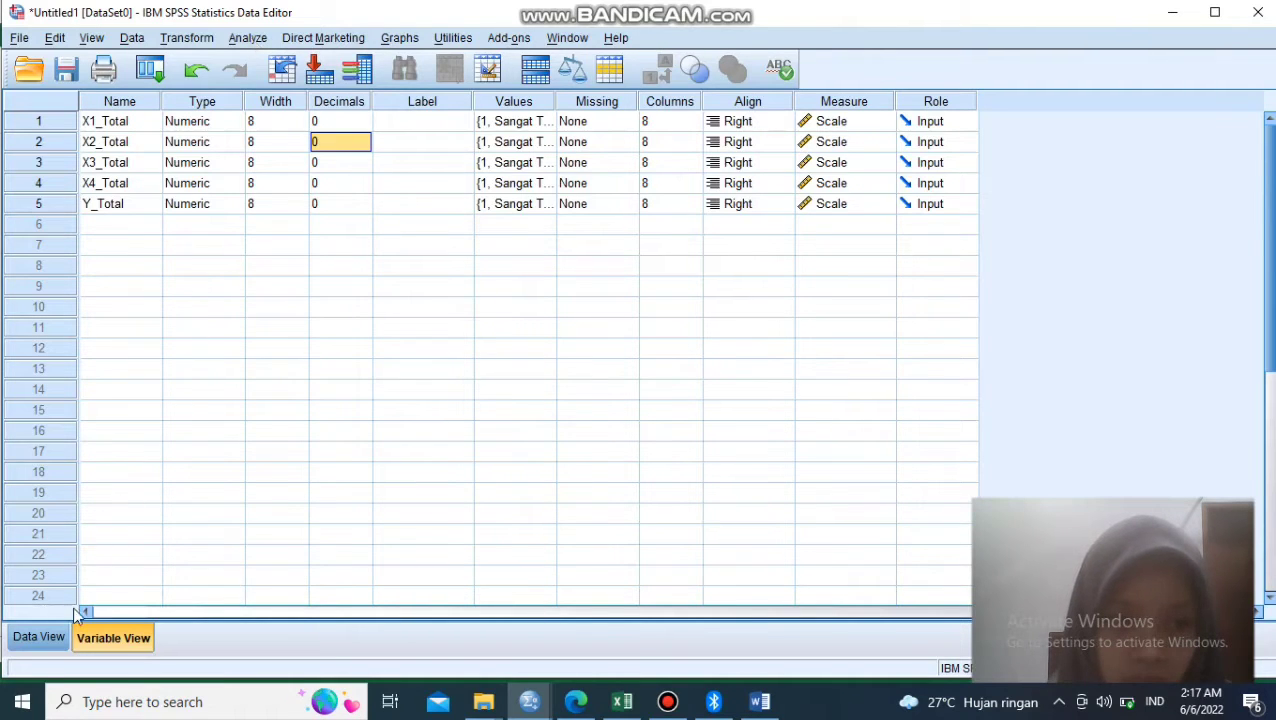
- Switch to SPSS, show the data values of the five total variables, and start a Linear Regression analysis
click(55, 638)
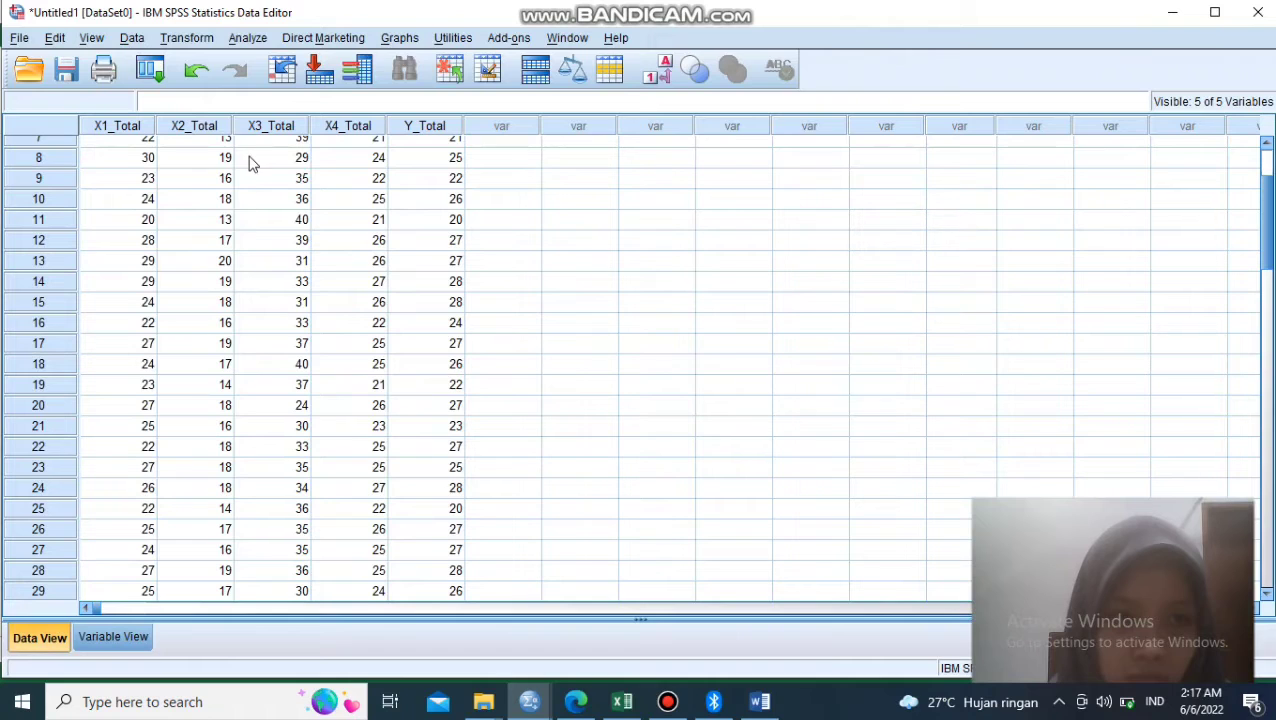
click(250, 38)
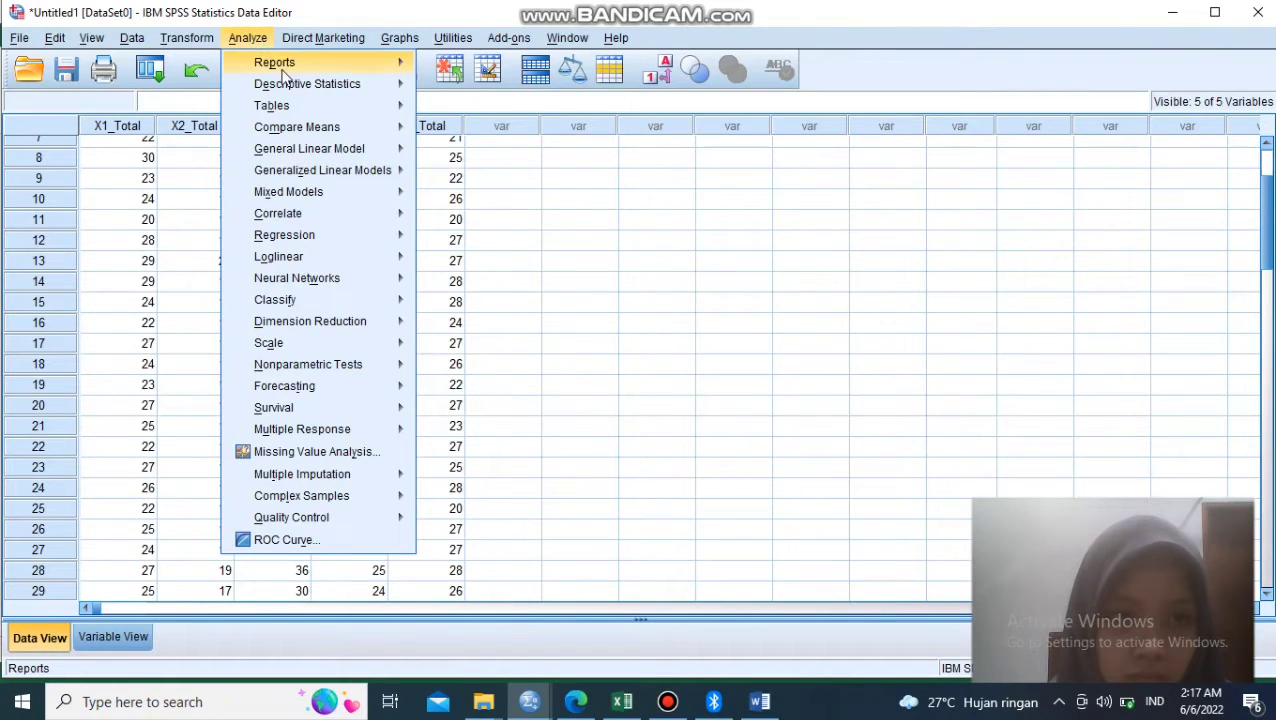
mouse_move(334, 178)
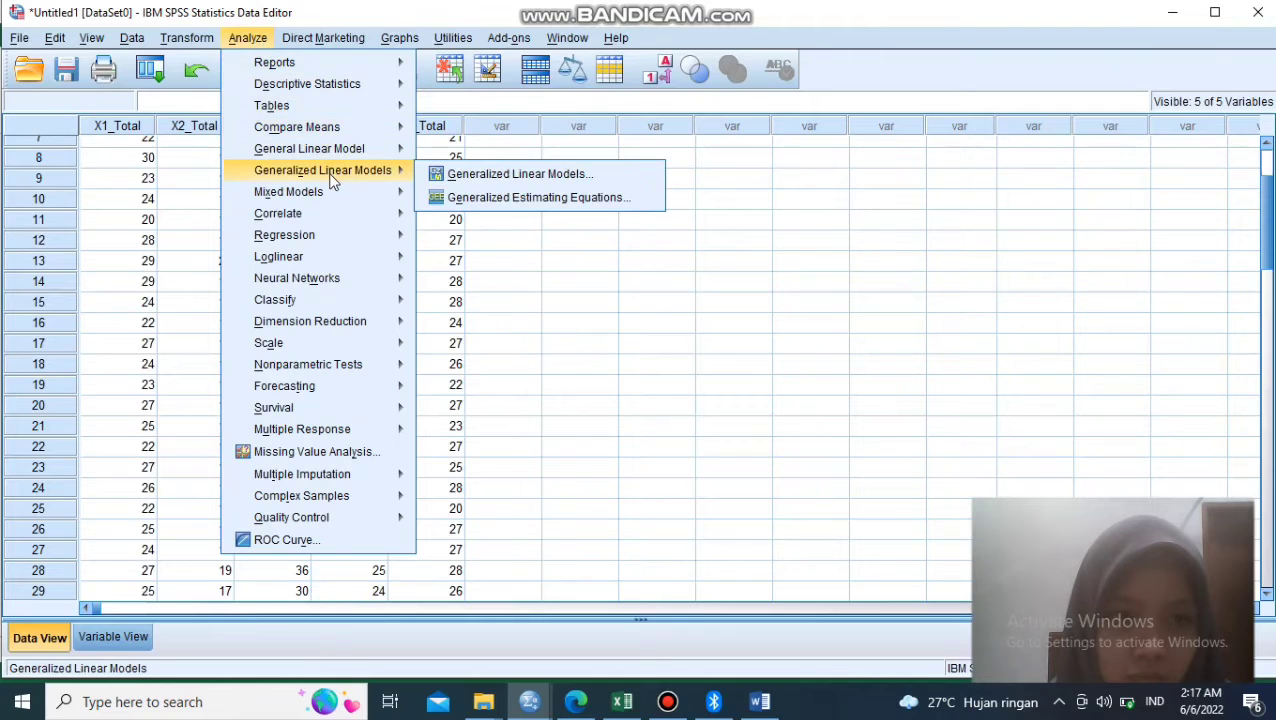
mouse_move(327, 240)
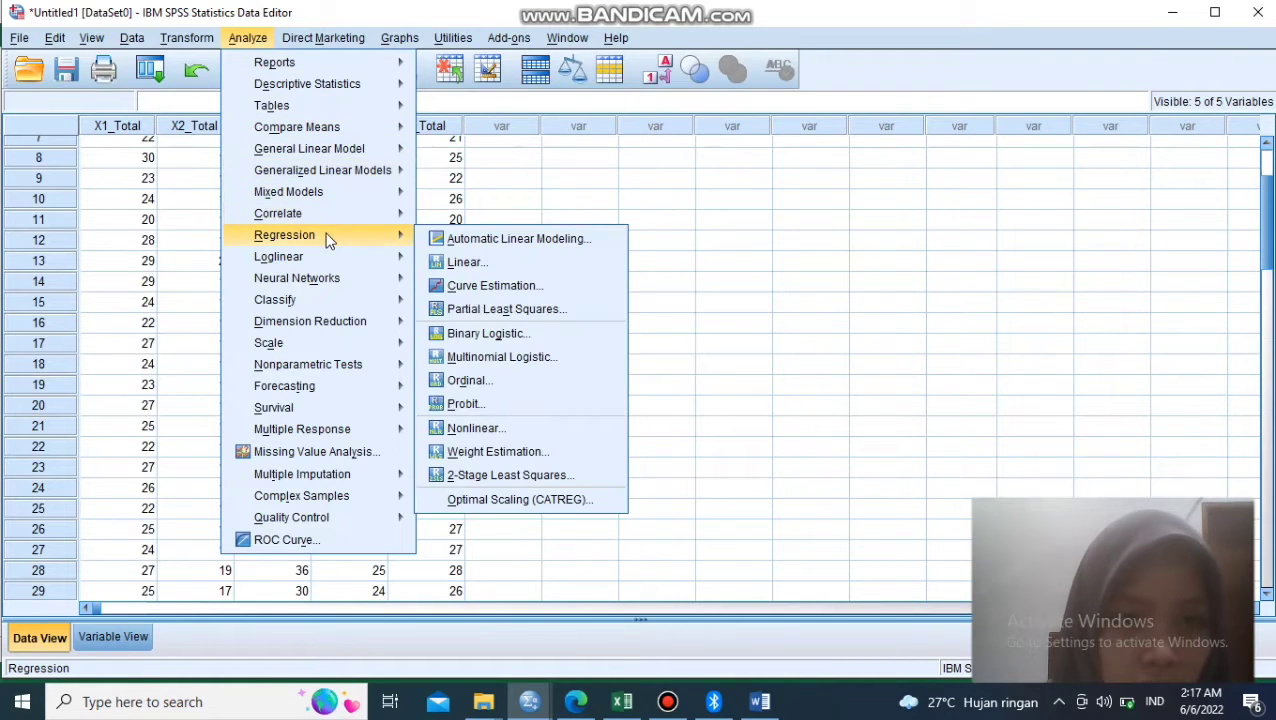
click(500, 270)
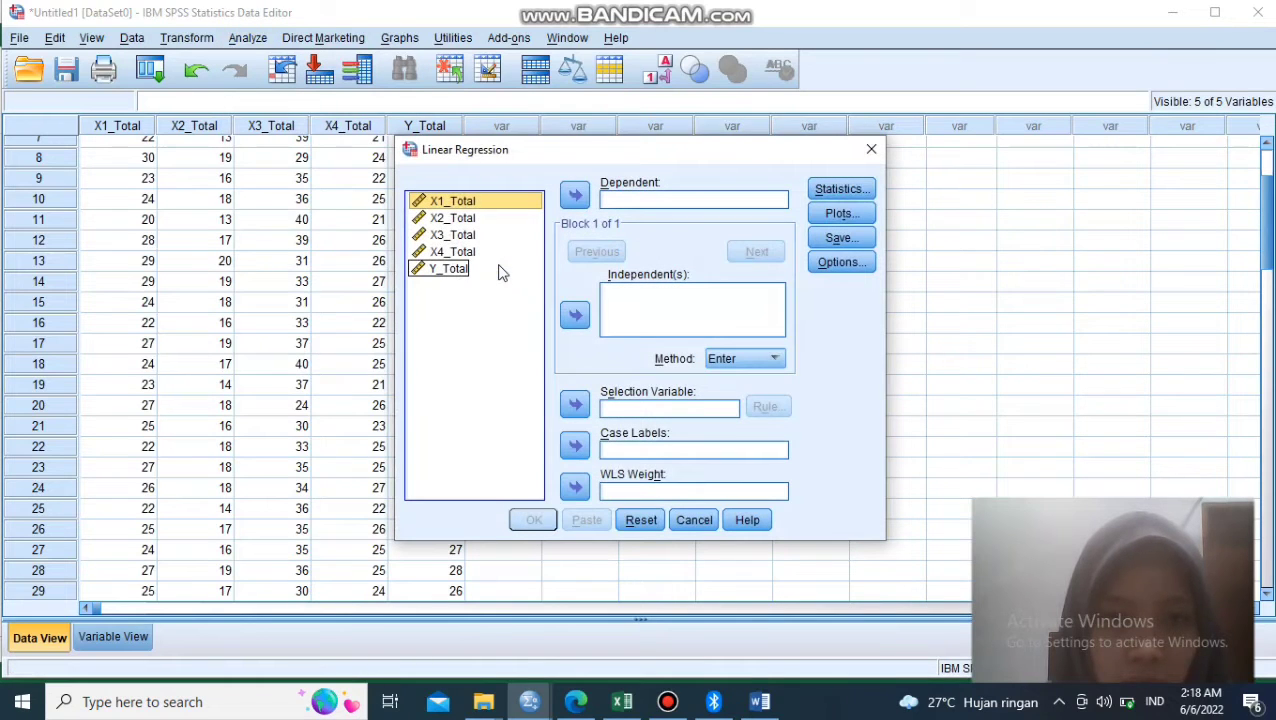
click(448, 270)
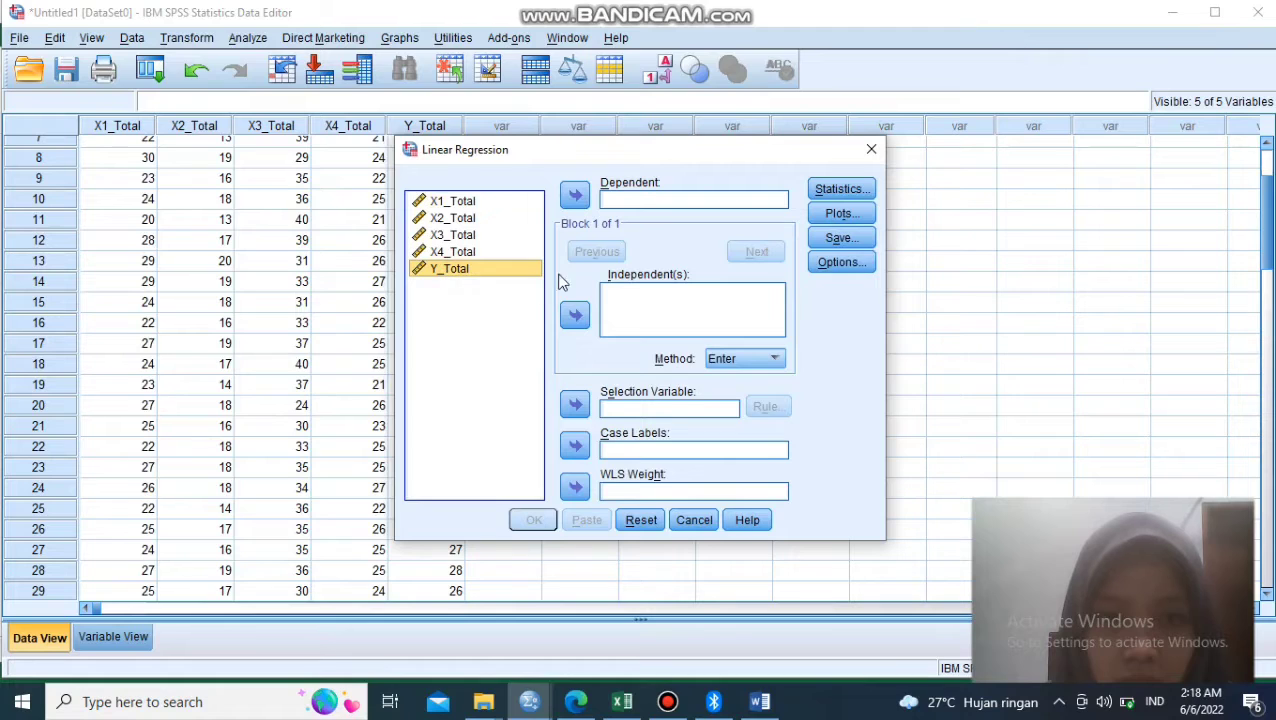
click(575, 198)
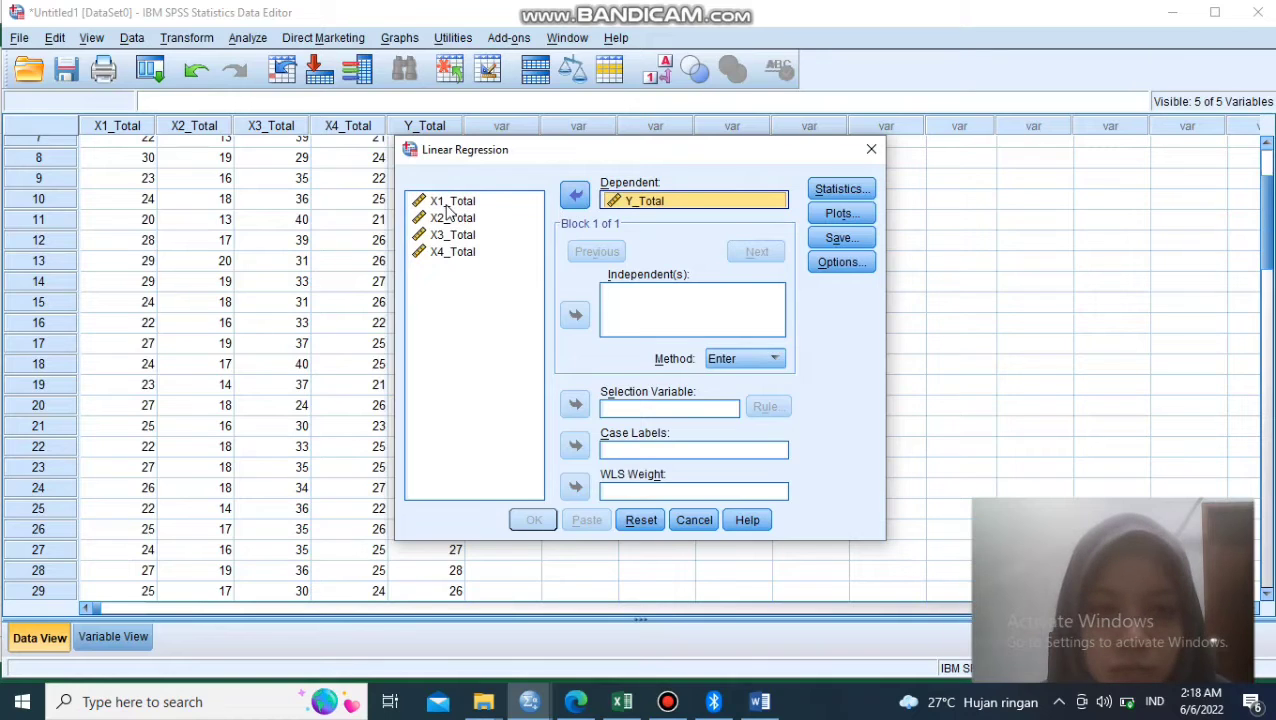
click(474, 250)
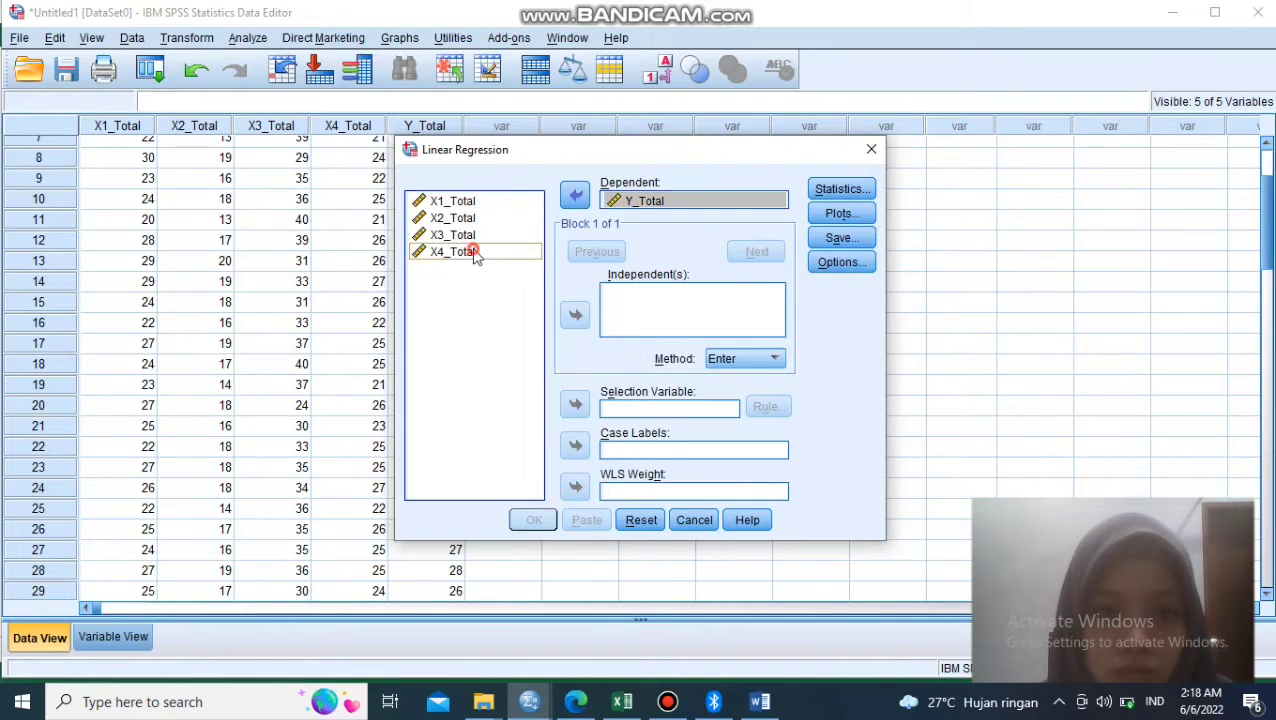
key(ctrl+a)
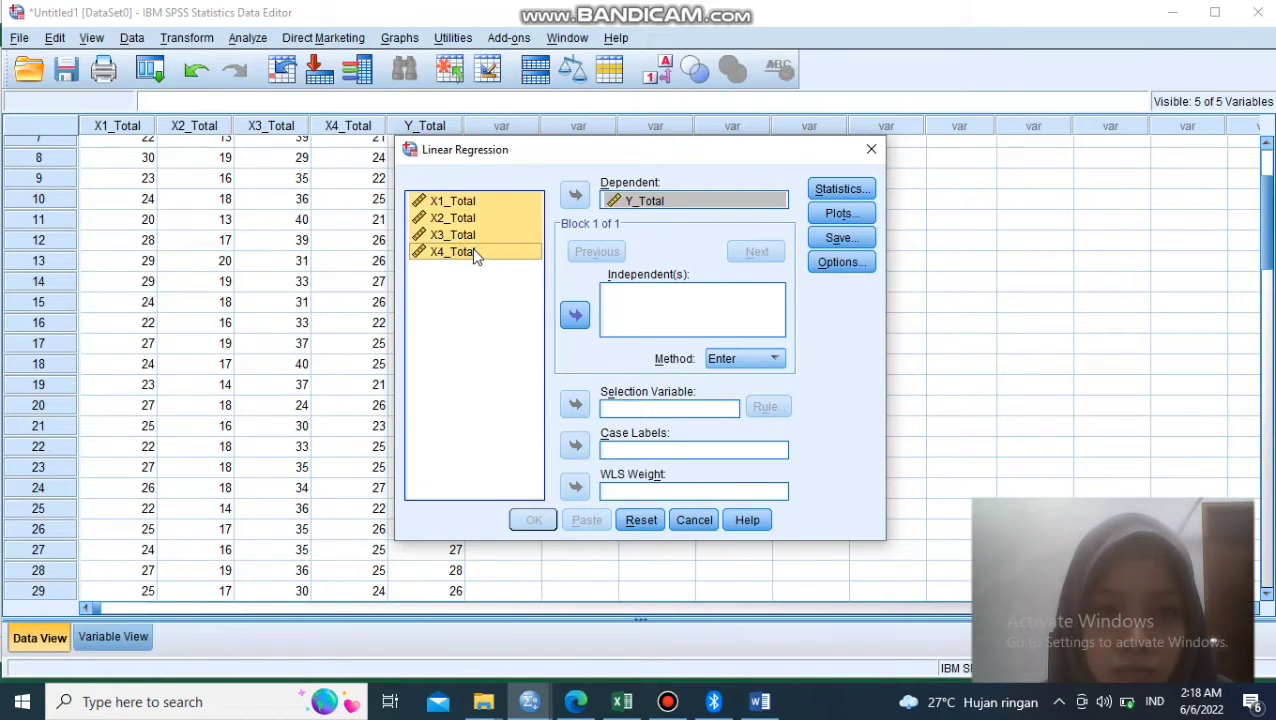
click(575, 316)
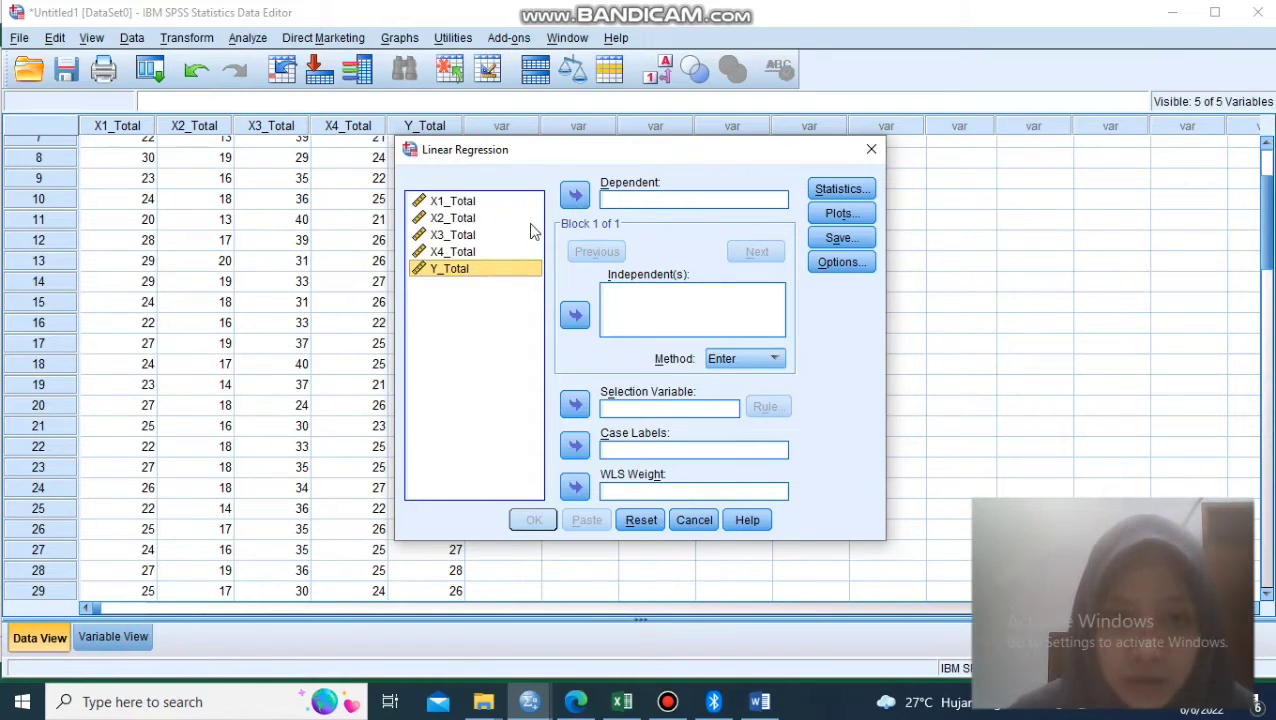
- Assign Y_Total as the dependent variable and X1_Total, X2_Total, X3_Total and X4_Total as the independent variables
click(576, 194)
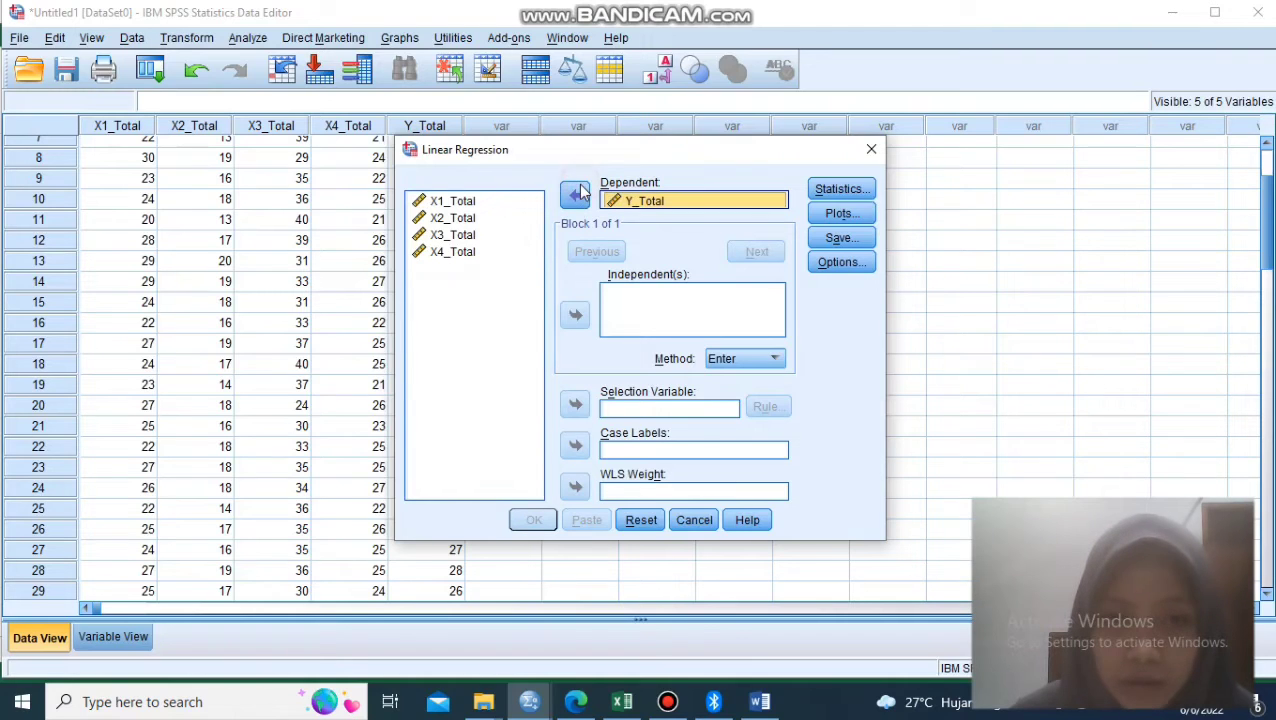
click(466, 206)
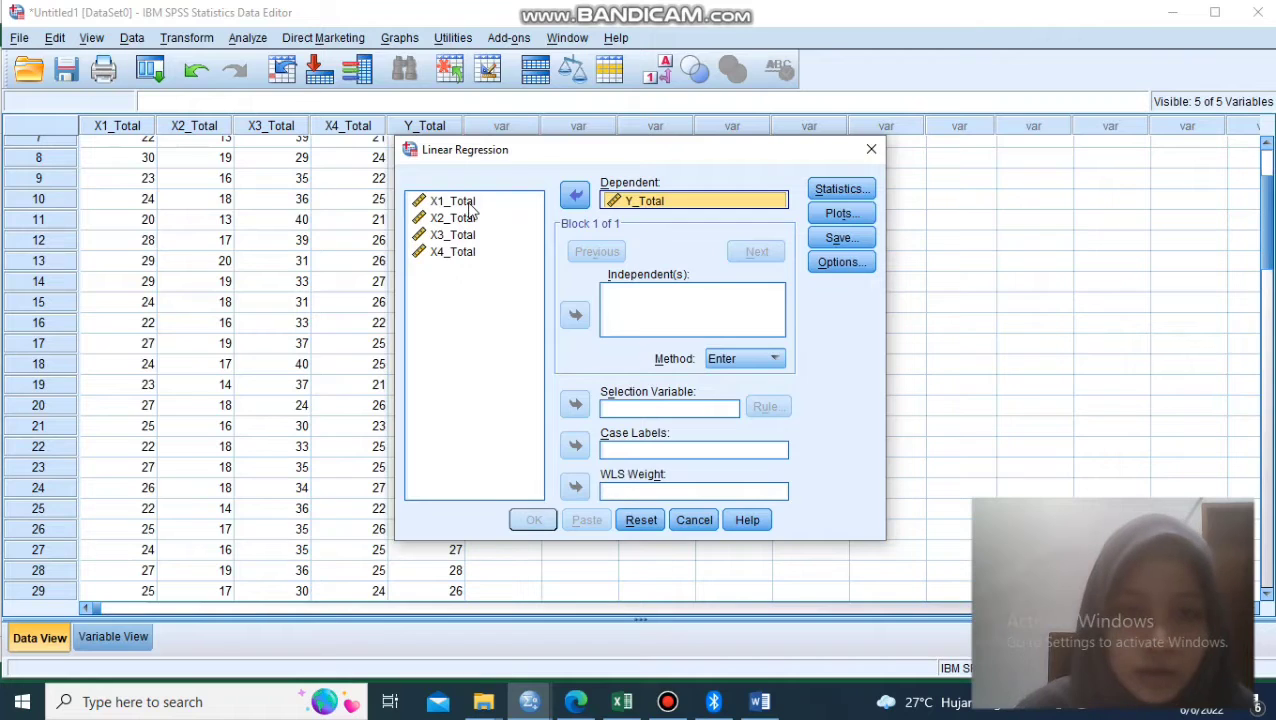
click(467, 201)
key(shift+End)
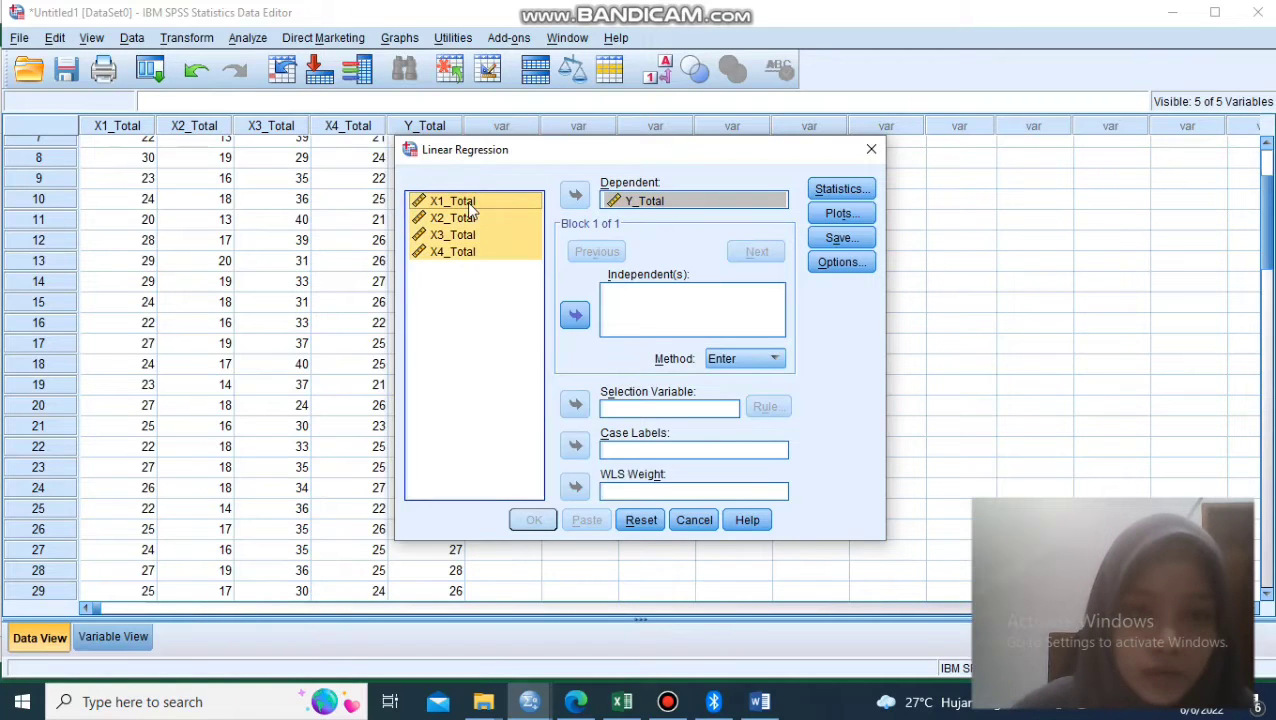
click(575, 317)
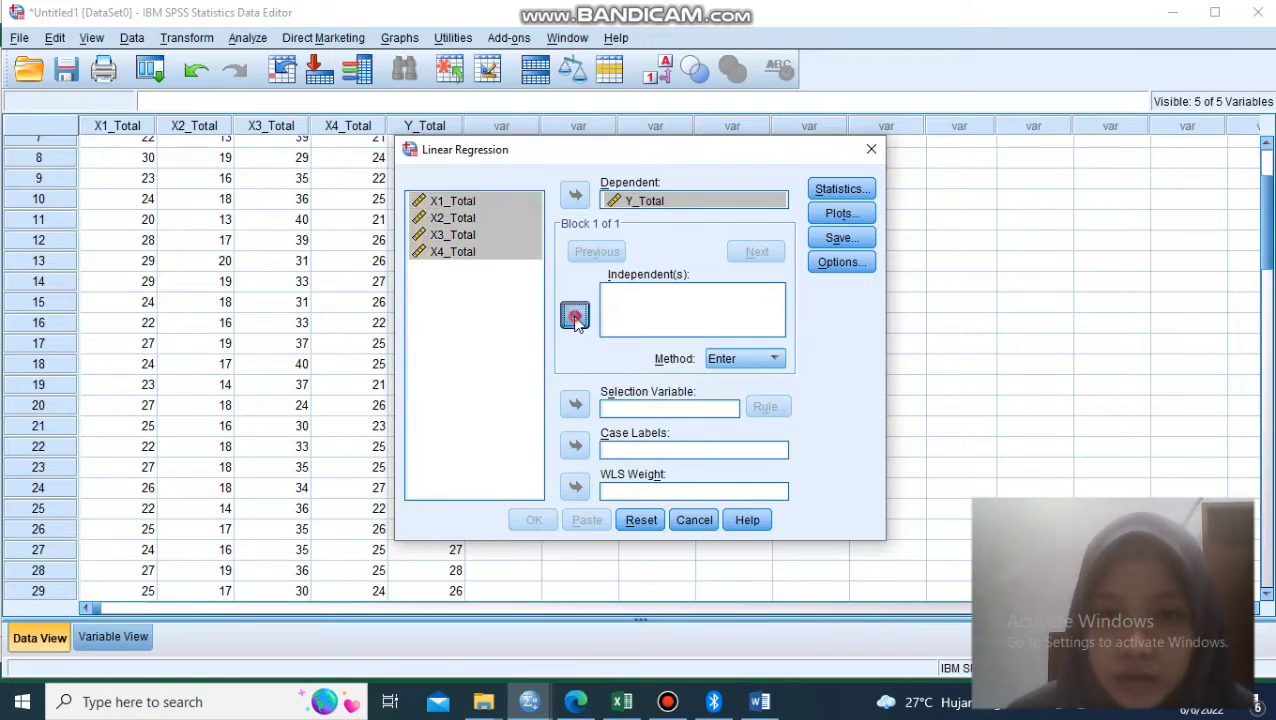
- Add collinearity diagnostics and the Durbin-Watson residual test to the regression statistics
click(841, 190)
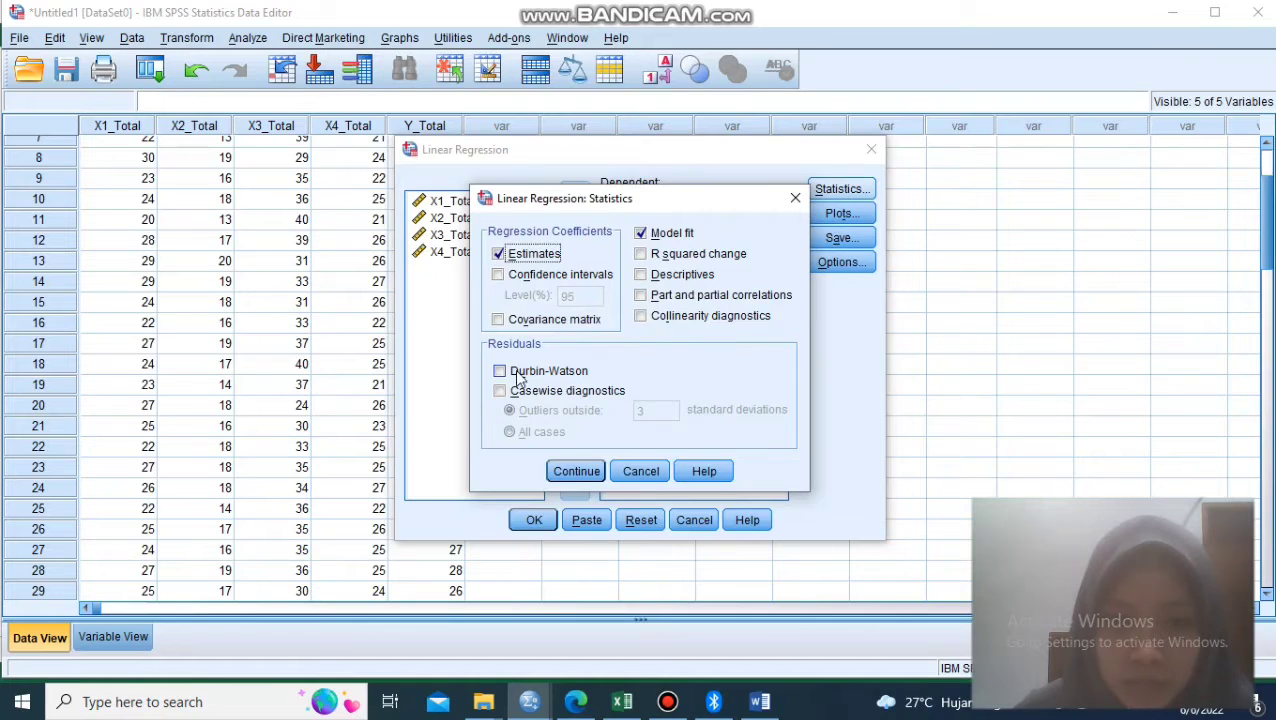
click(641, 316)
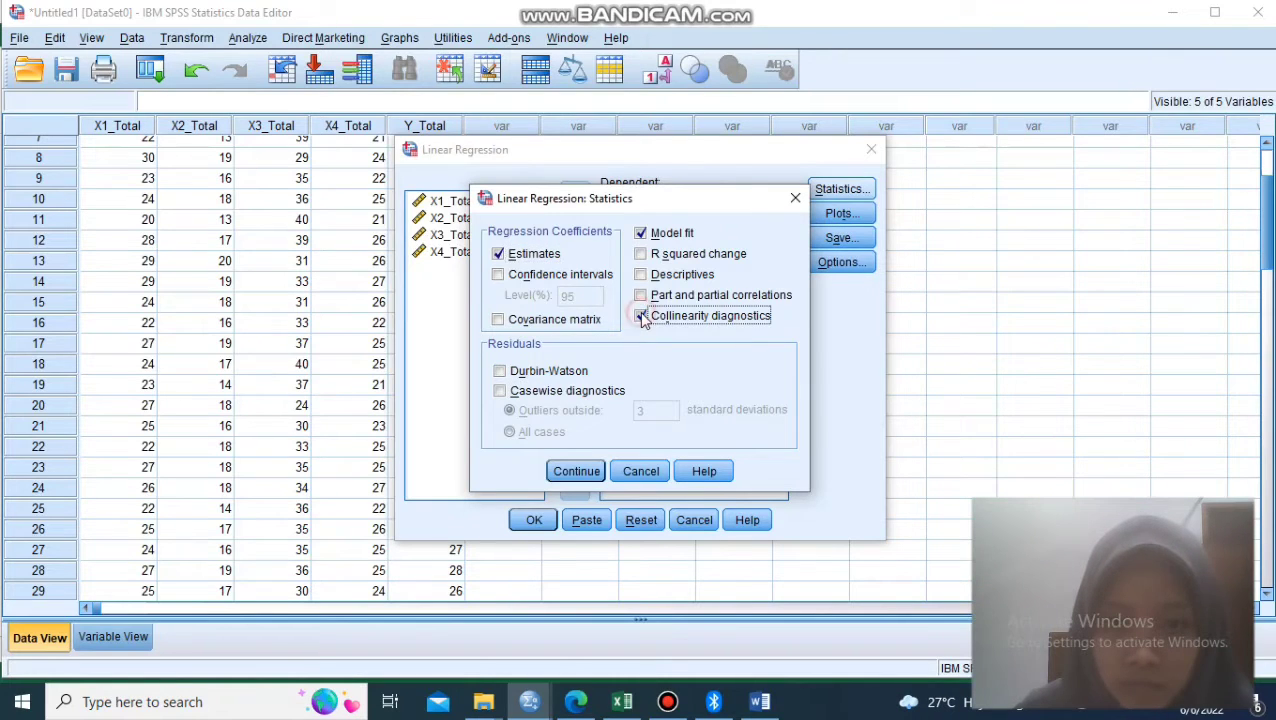
click(500, 372)
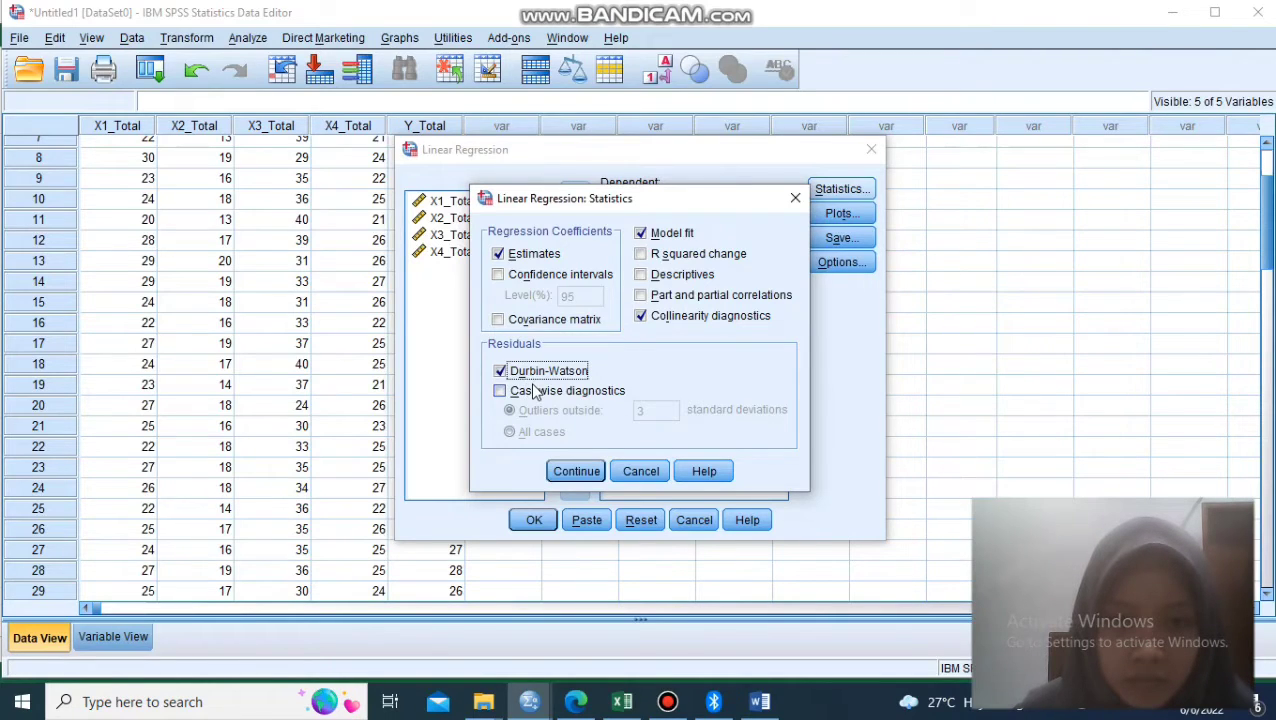
click(579, 470)
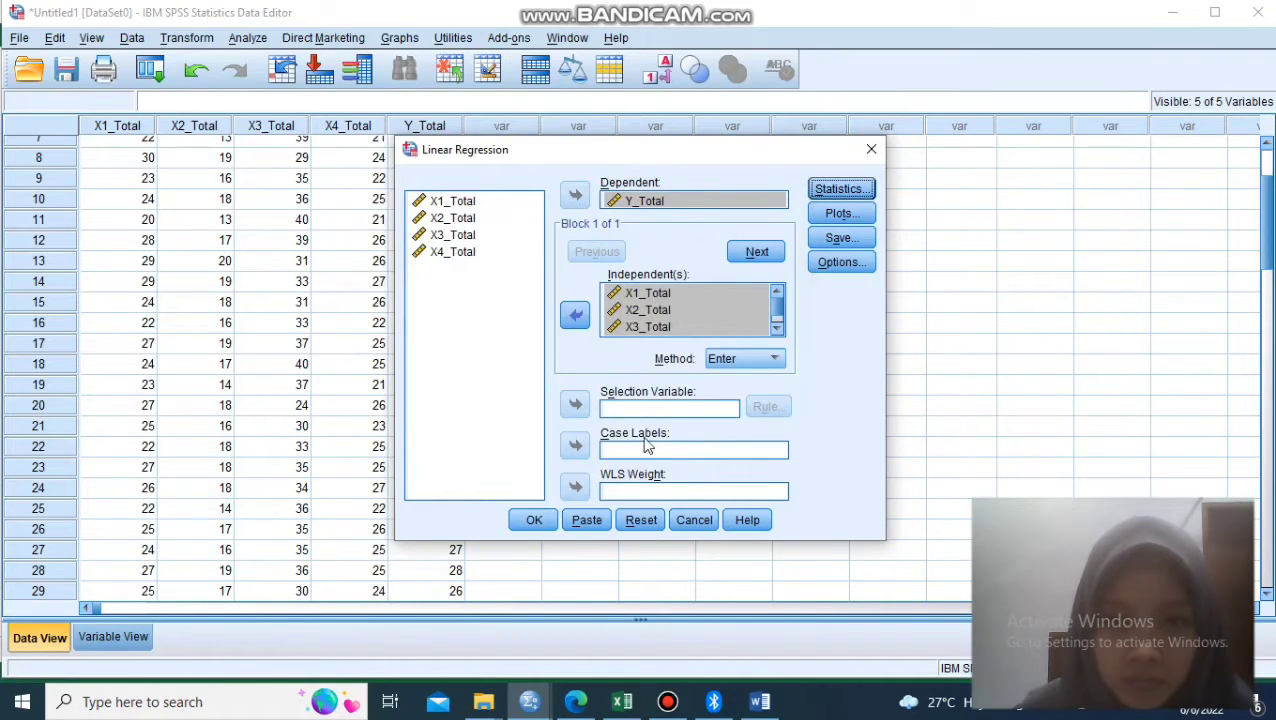
- Define a regression scatterplot with *SRESID on the Y axis and *ZPRED on the X axis
click(840, 213)
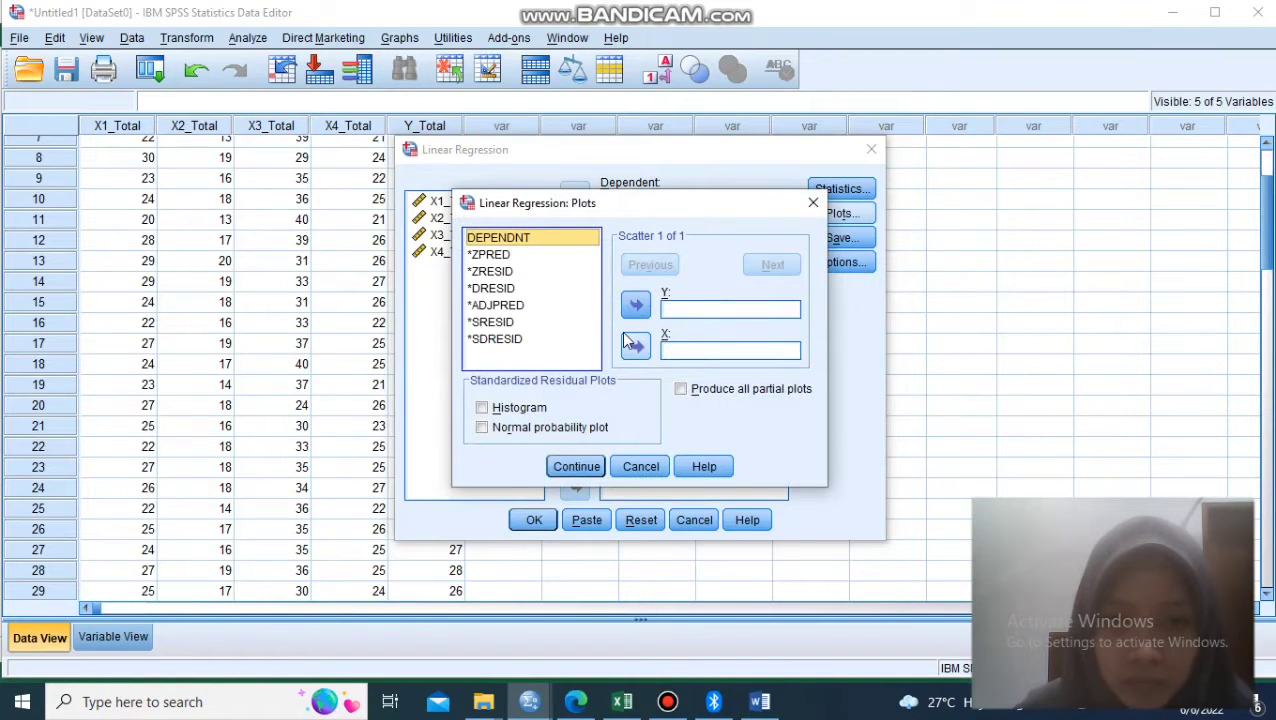
click(546, 296)
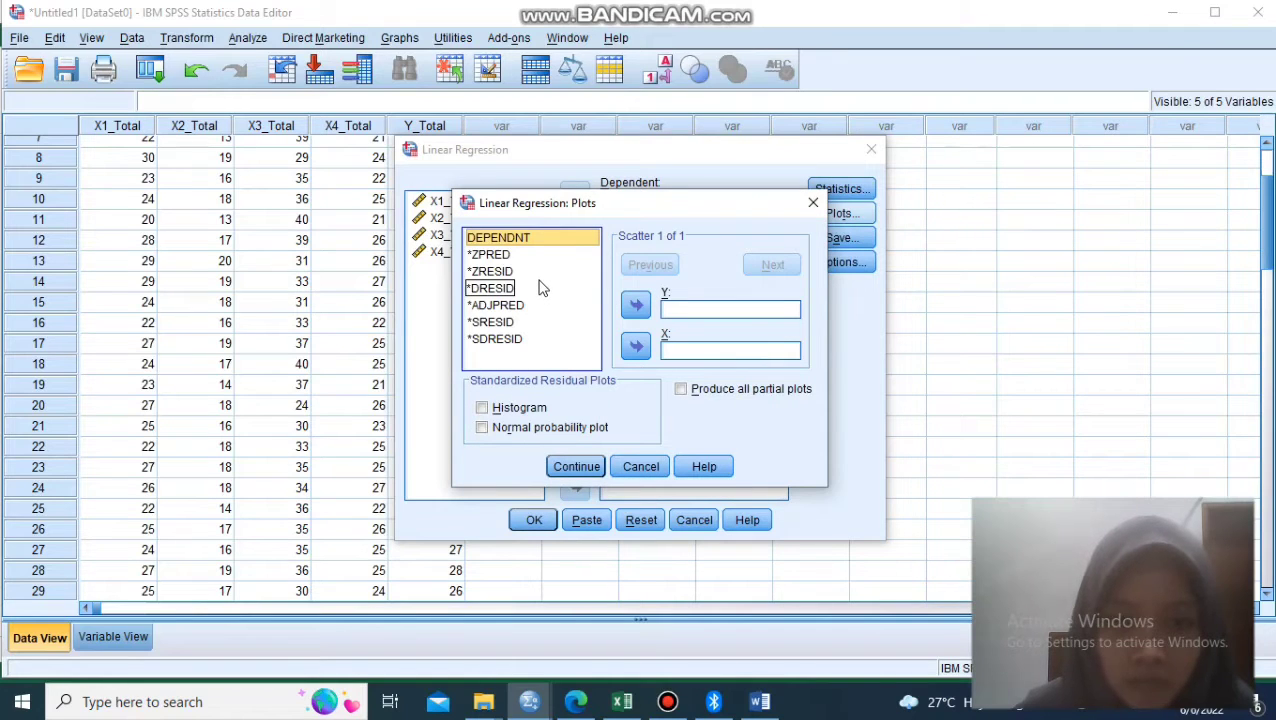
click(519, 310)
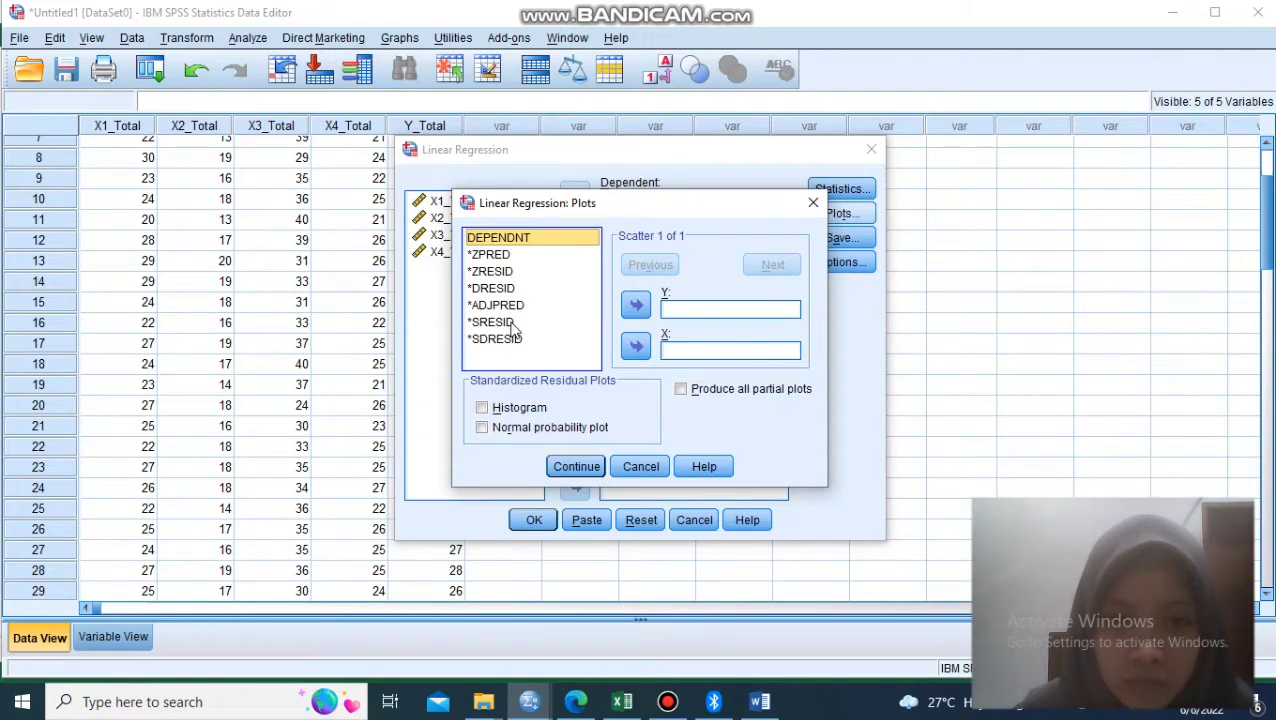
click(513, 324)
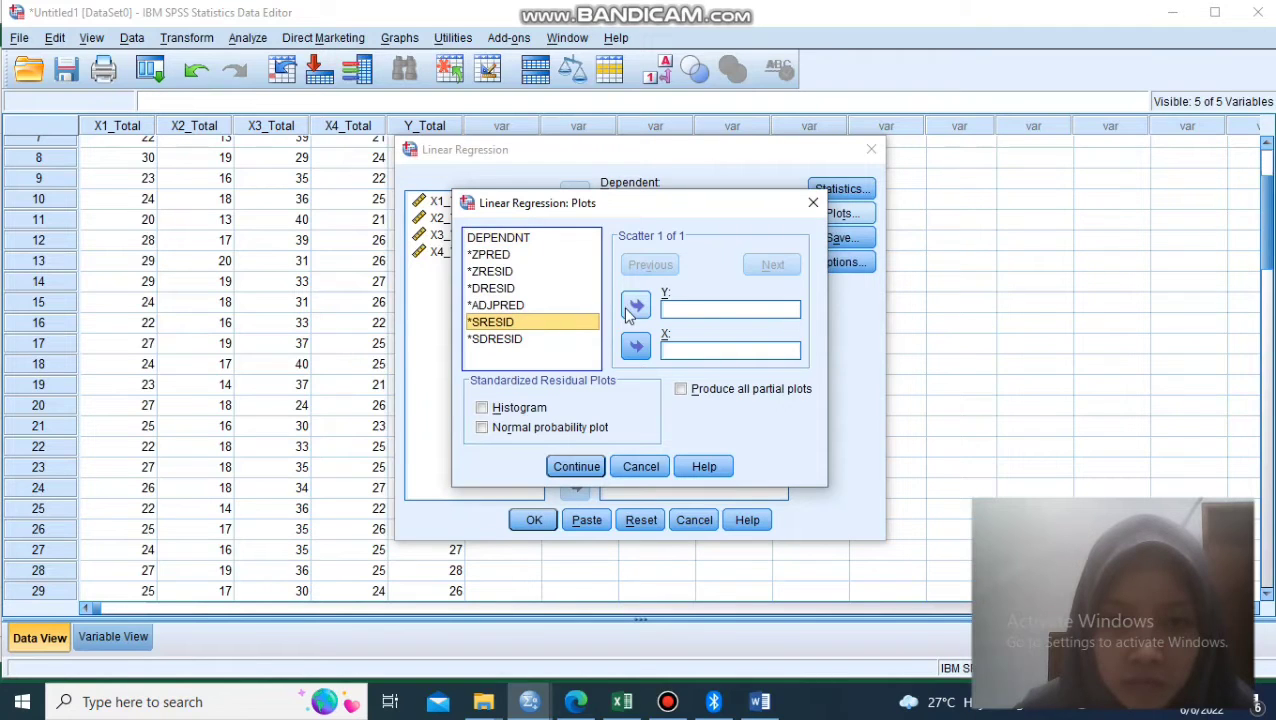
click(635, 306)
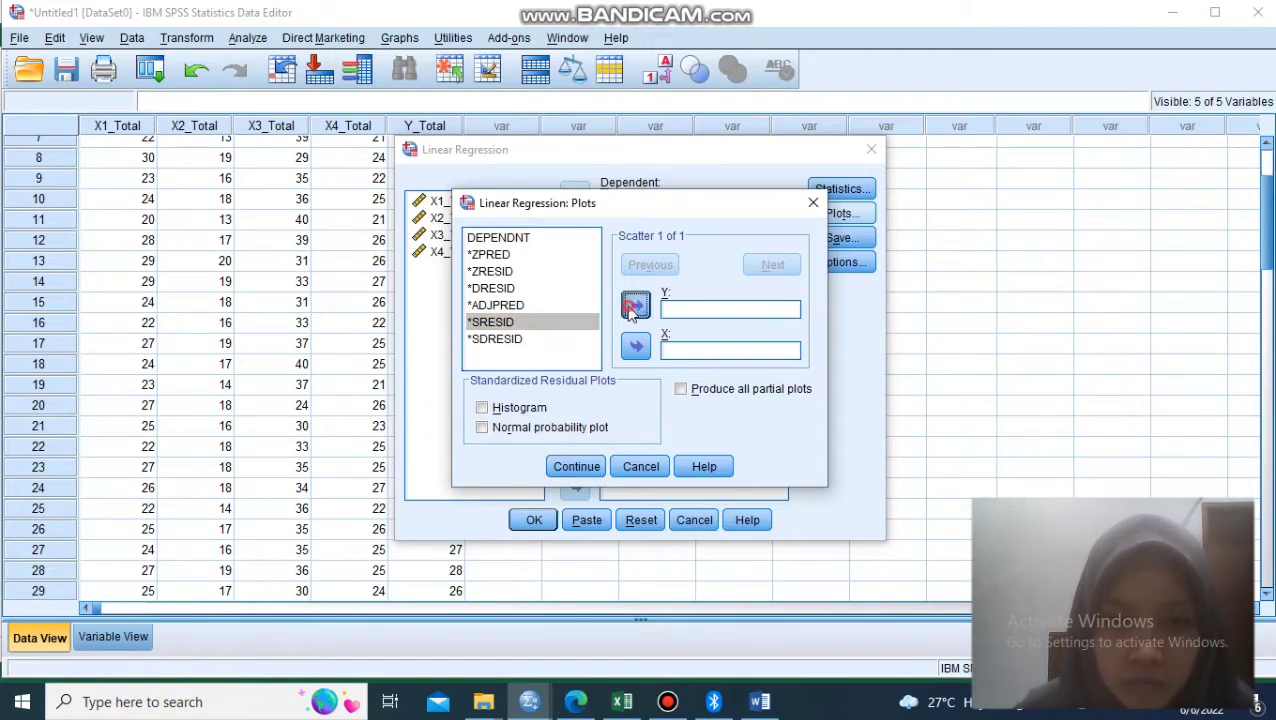
click(505, 256)
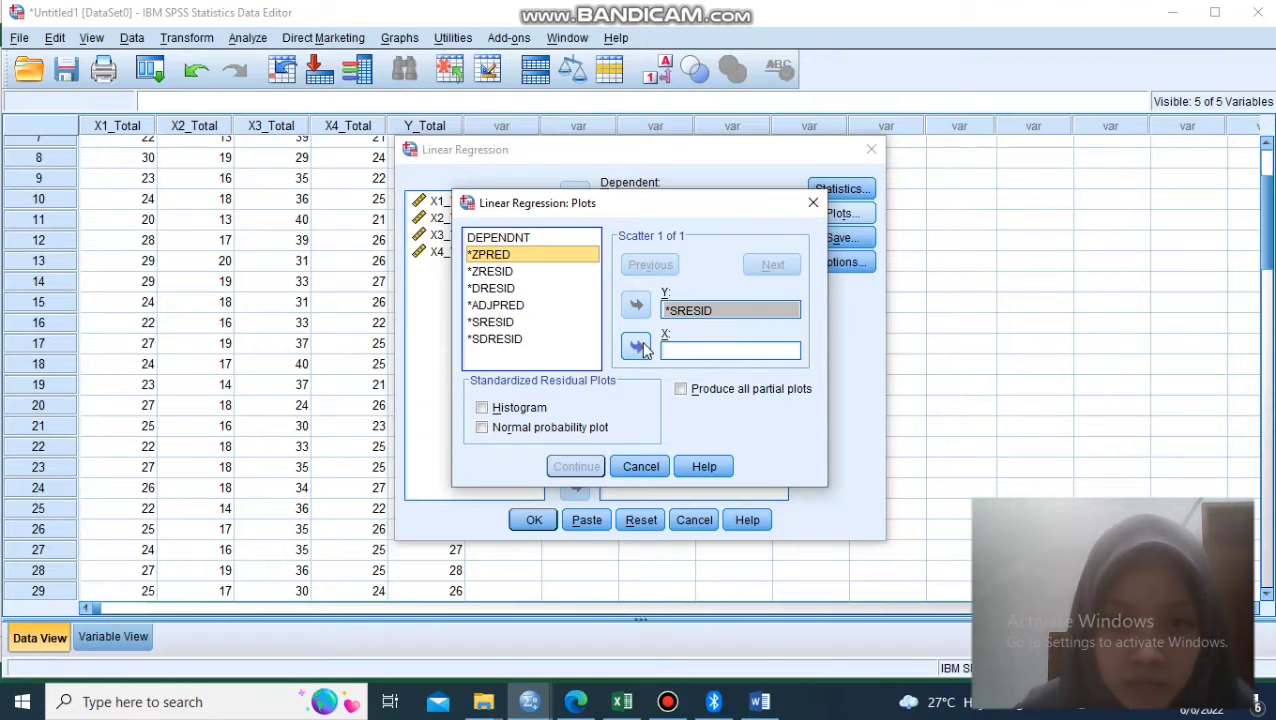
click(638, 347)
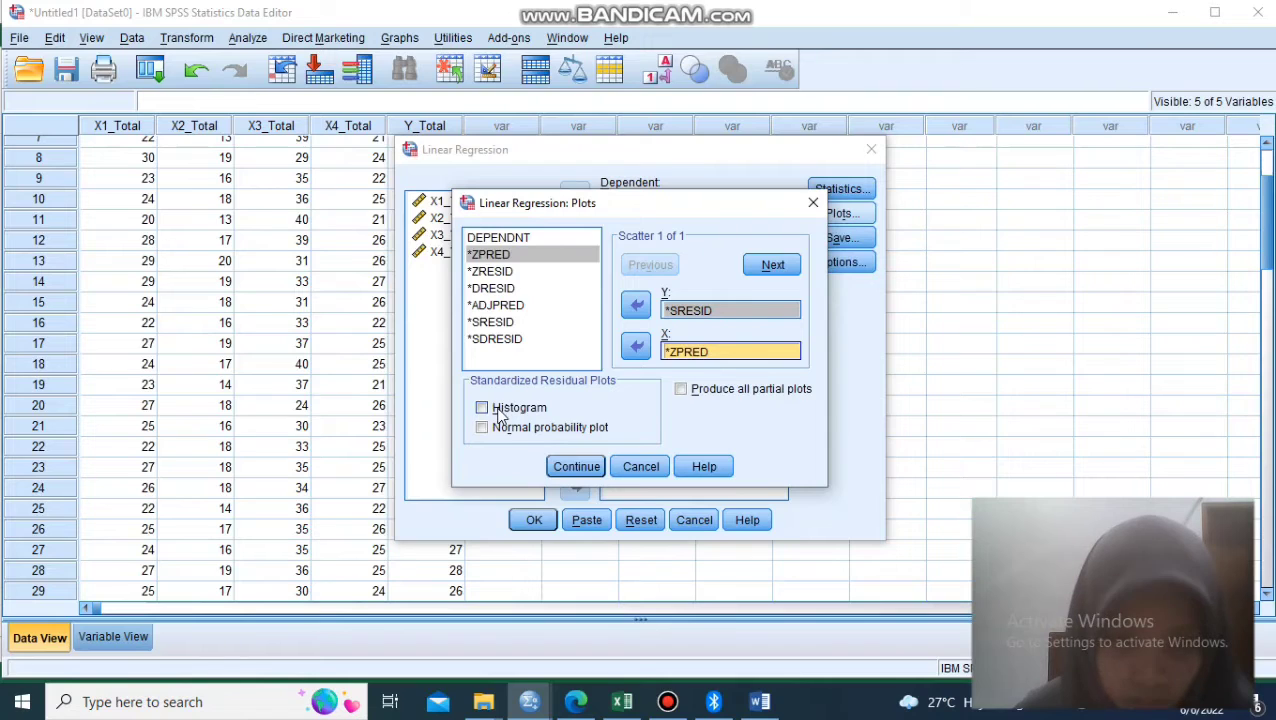
- Include the histogram and normal probability plot of the standardized residuals, and run the linear regression
click(492, 411)
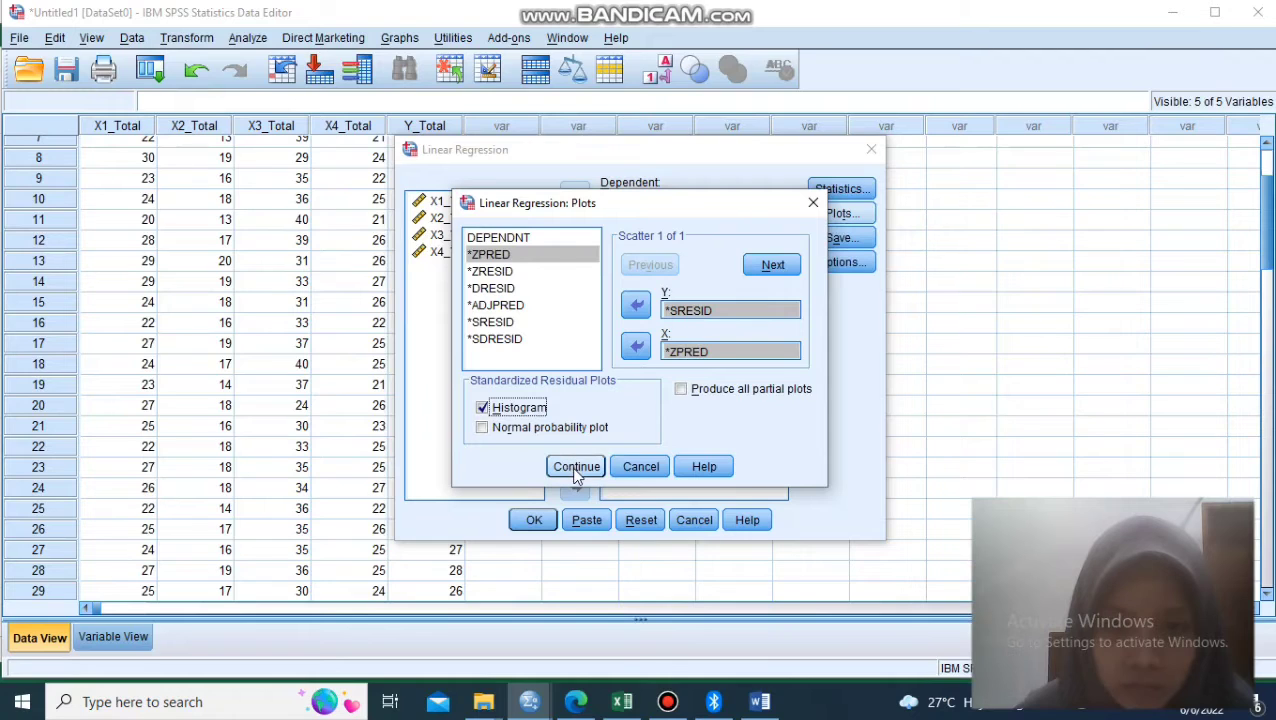
click(561, 432)
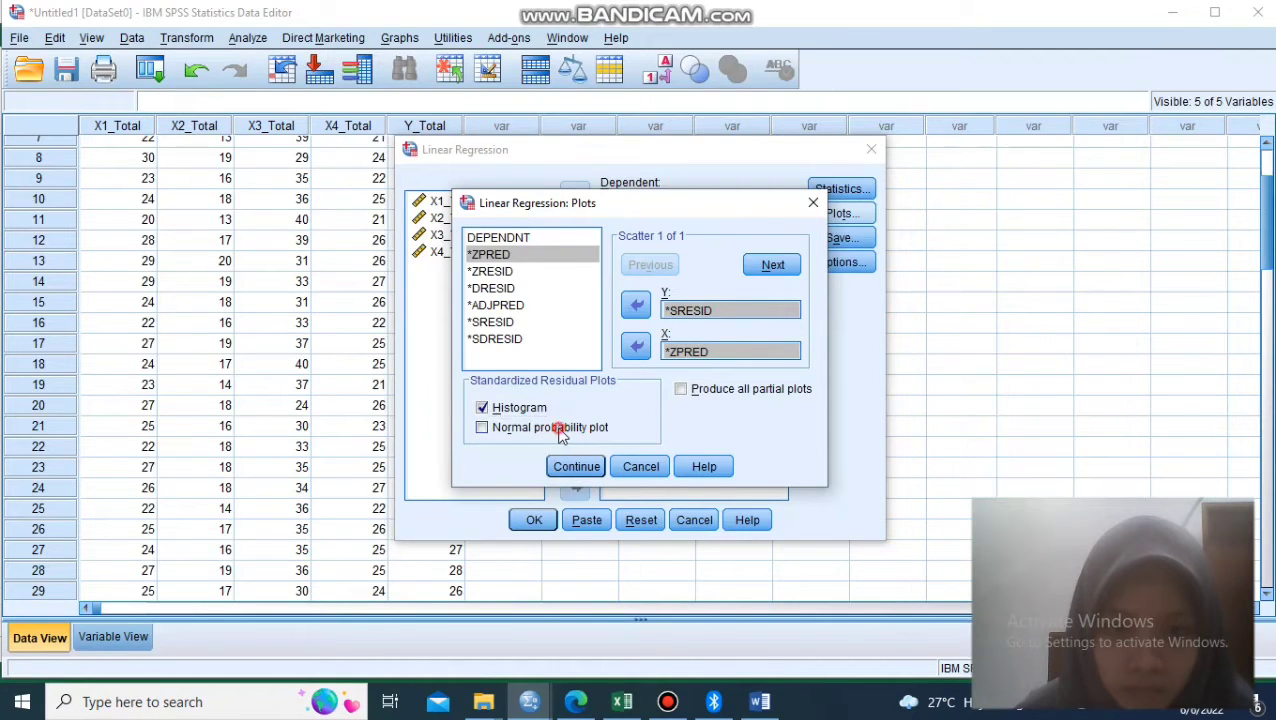
click(576, 464)
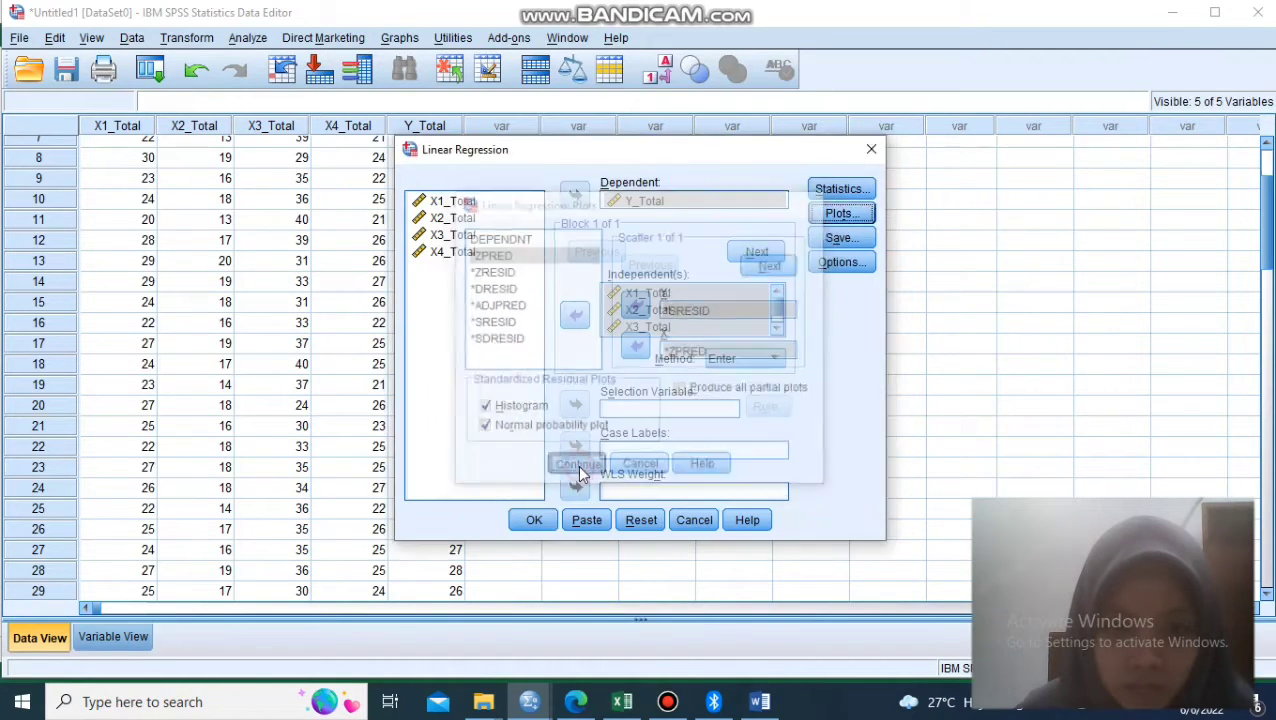
click(534, 520)
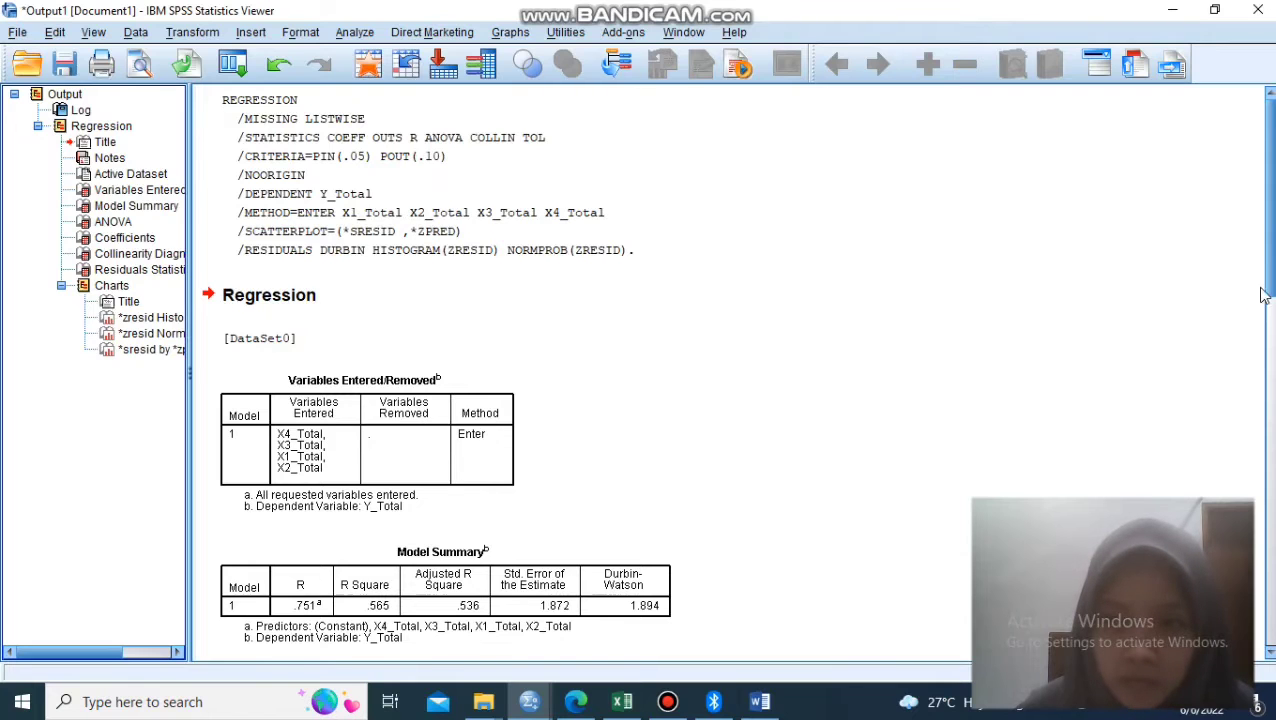
- Examine the regression output from the Model Summary, ANOVA and Coefficients tables through to the residual scatterplot
scroll(1266, 293, down, 1)
scroll(736, 395, down, 4)
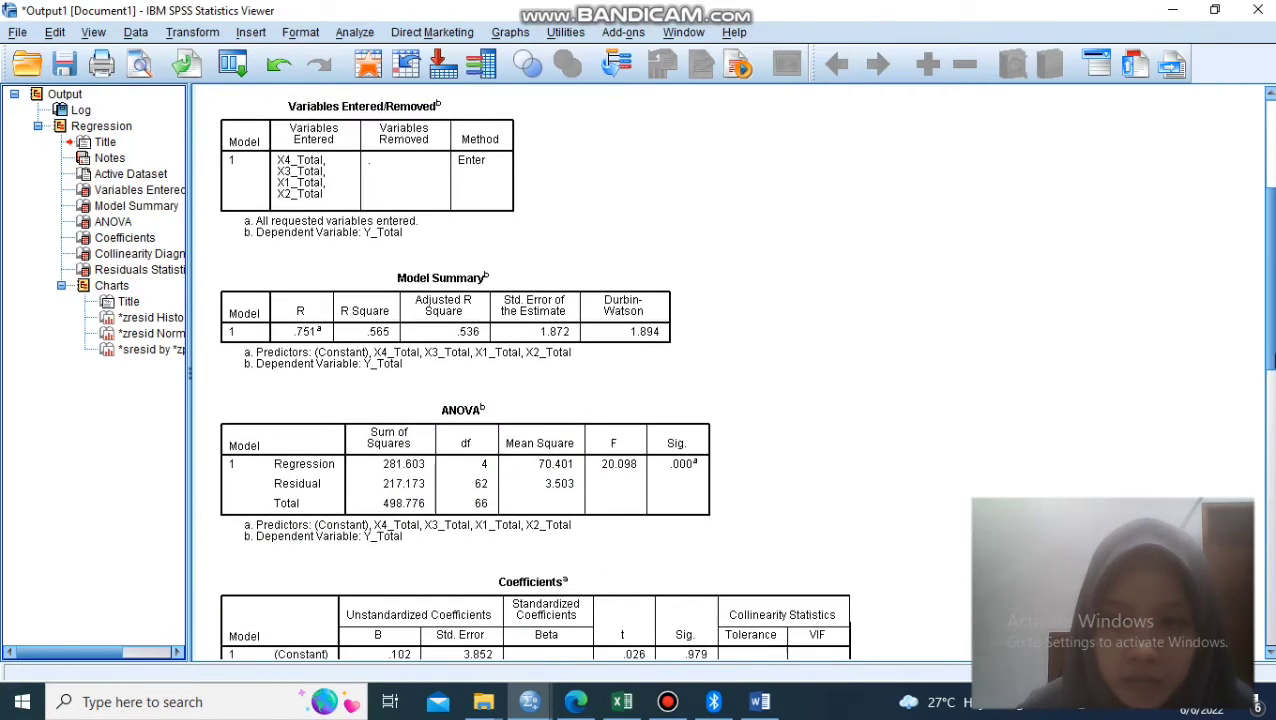
drag(1271, 350, 1273, 585)
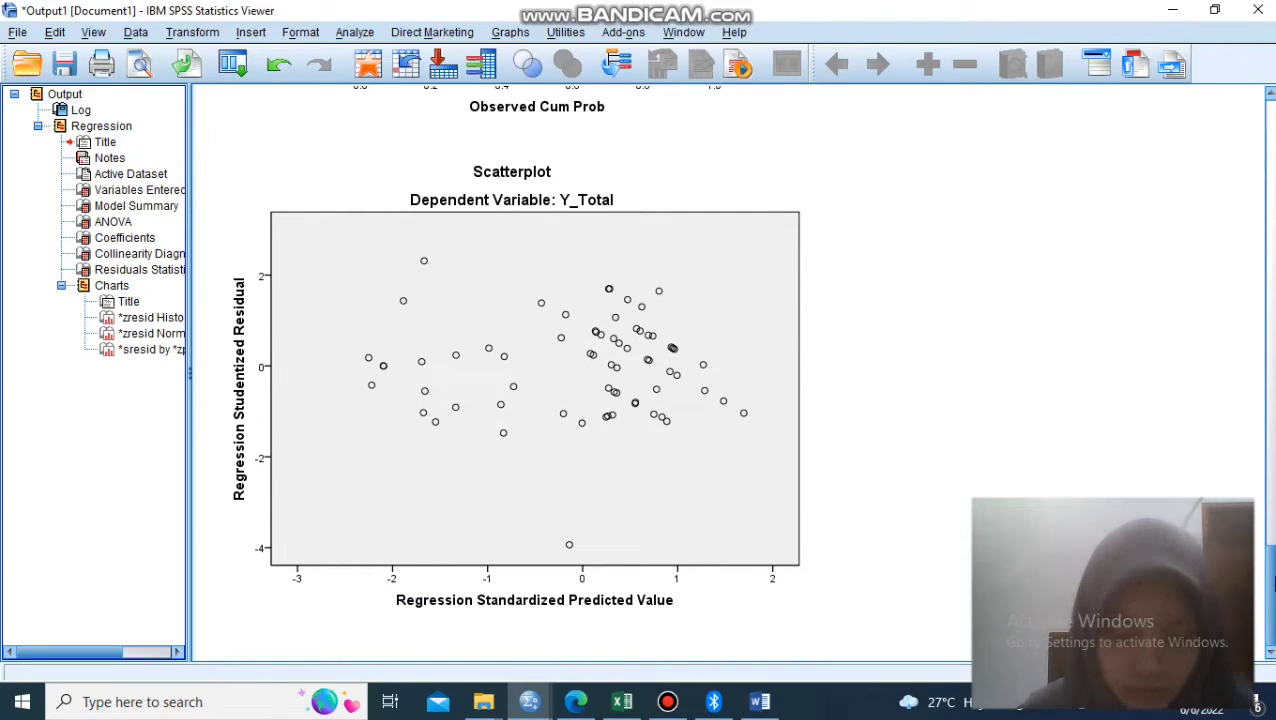
- Compare the Self Efficacy (X1) tabulation in Excel with the total scores in the SPSS data set
drag(1270, 590, 1270, 222)
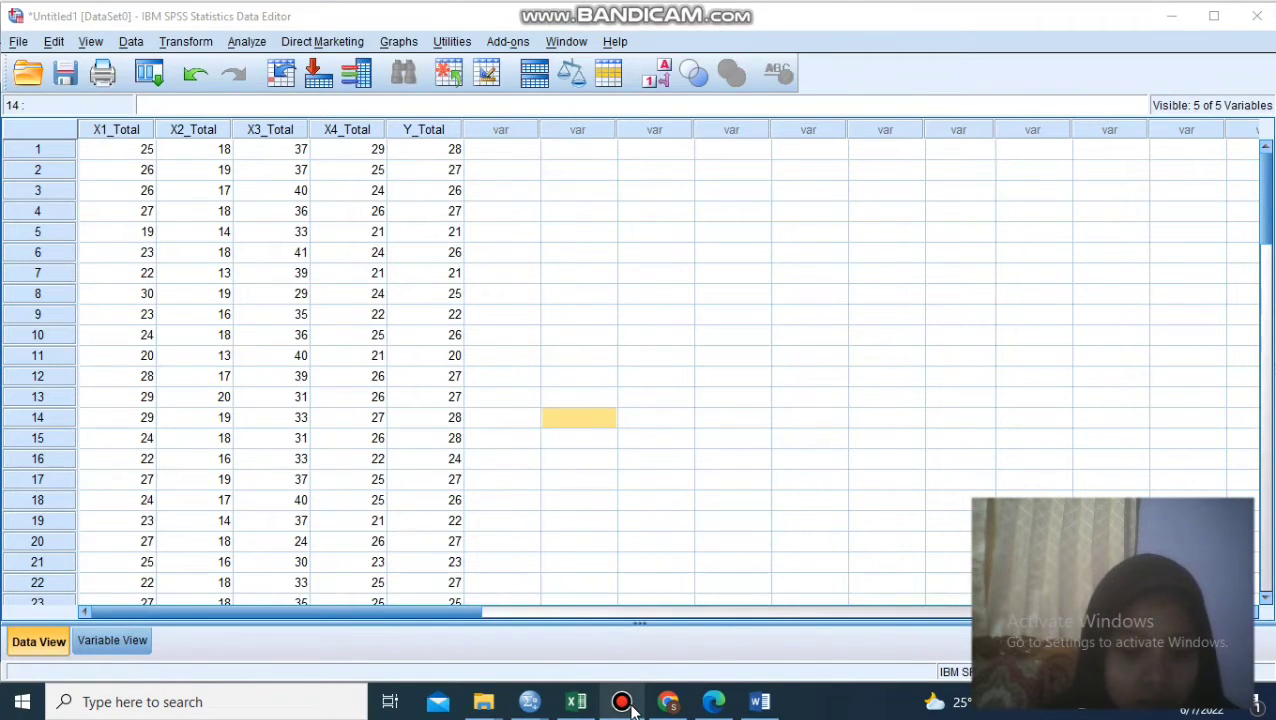
click(578, 704)
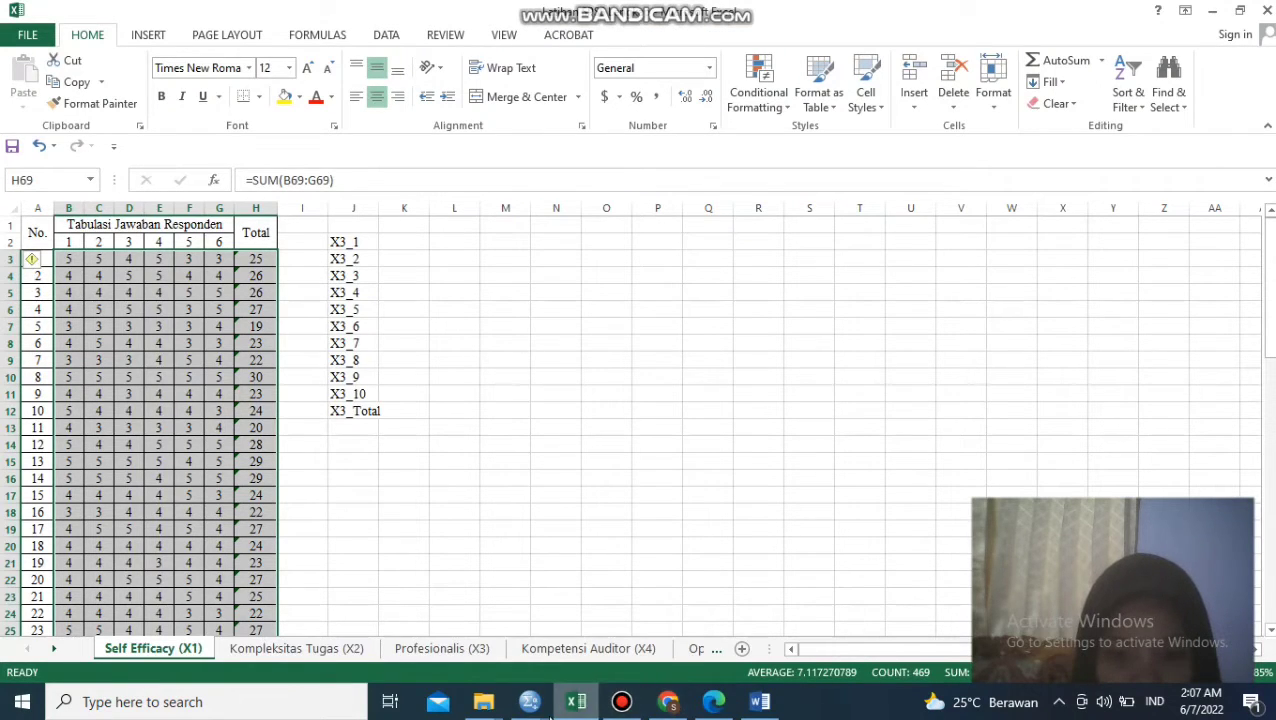
mouse_move(528, 706)
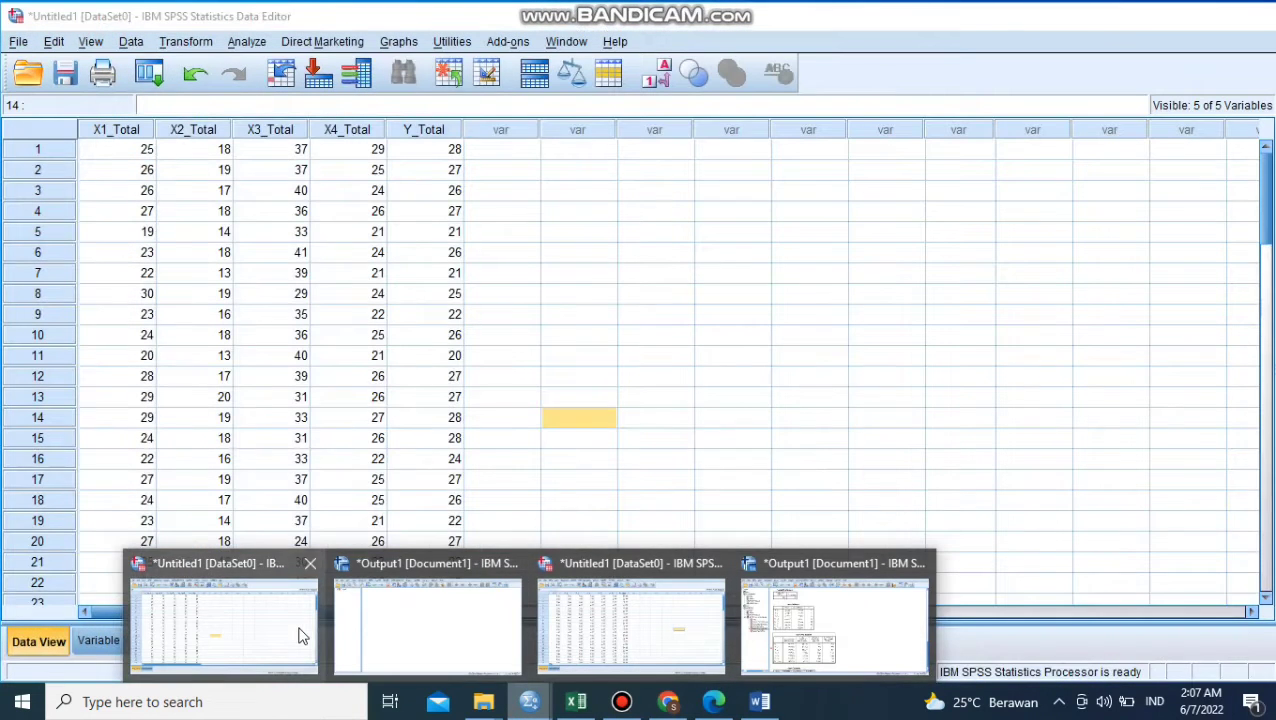
click(300, 636)
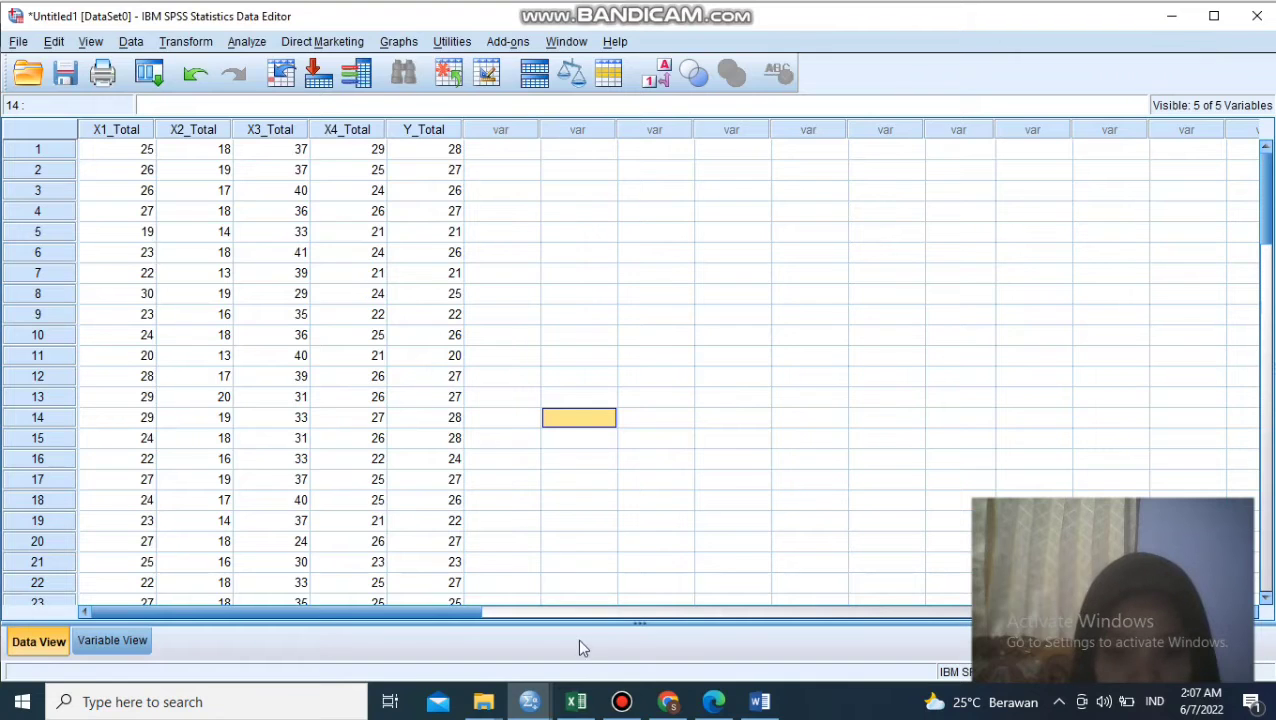
- Switch to the Excel workbook and calculate the average of respondent 1's X1 answers in cell I3 with =AVERAGE(B3:G3)
click(577, 701)
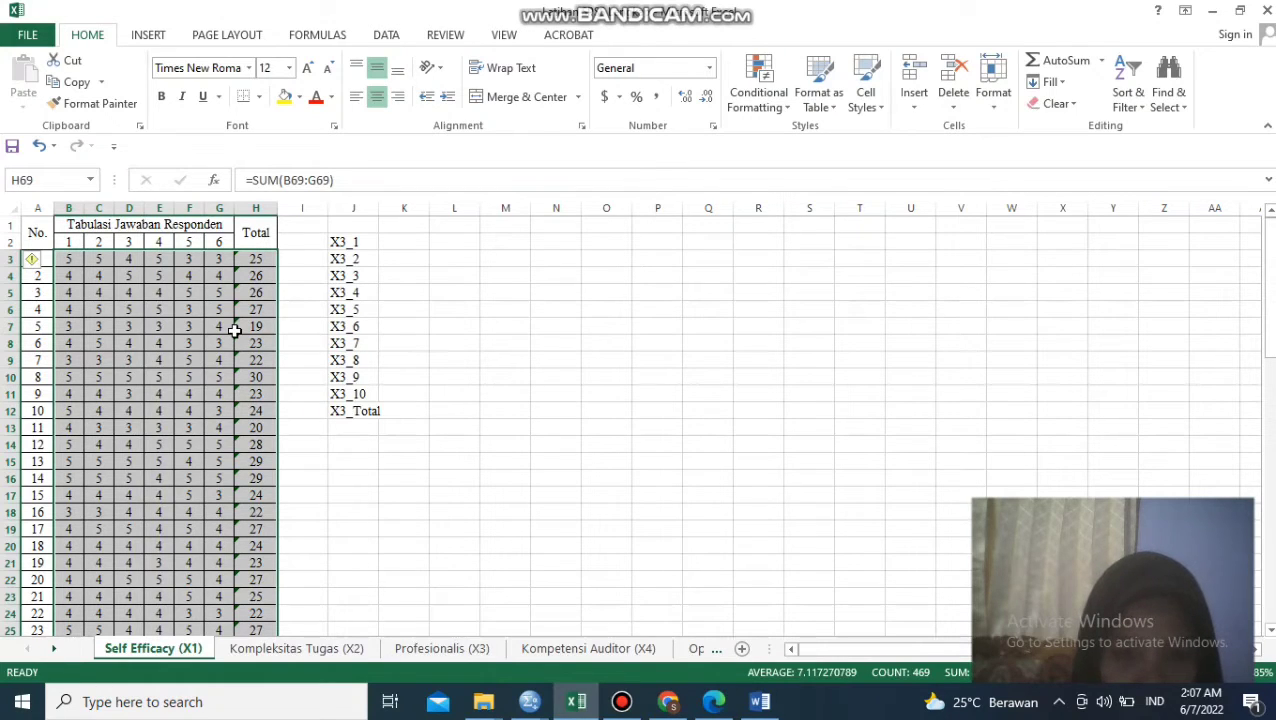
click(301, 263)
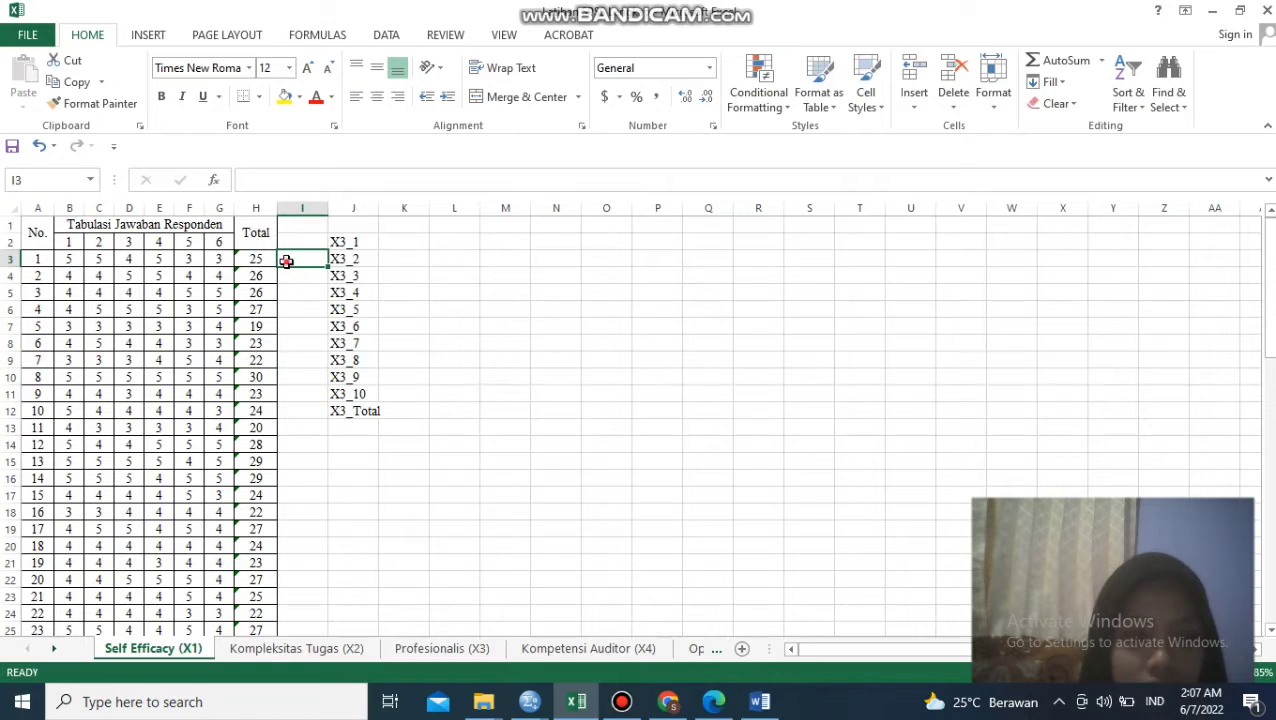
text(=)
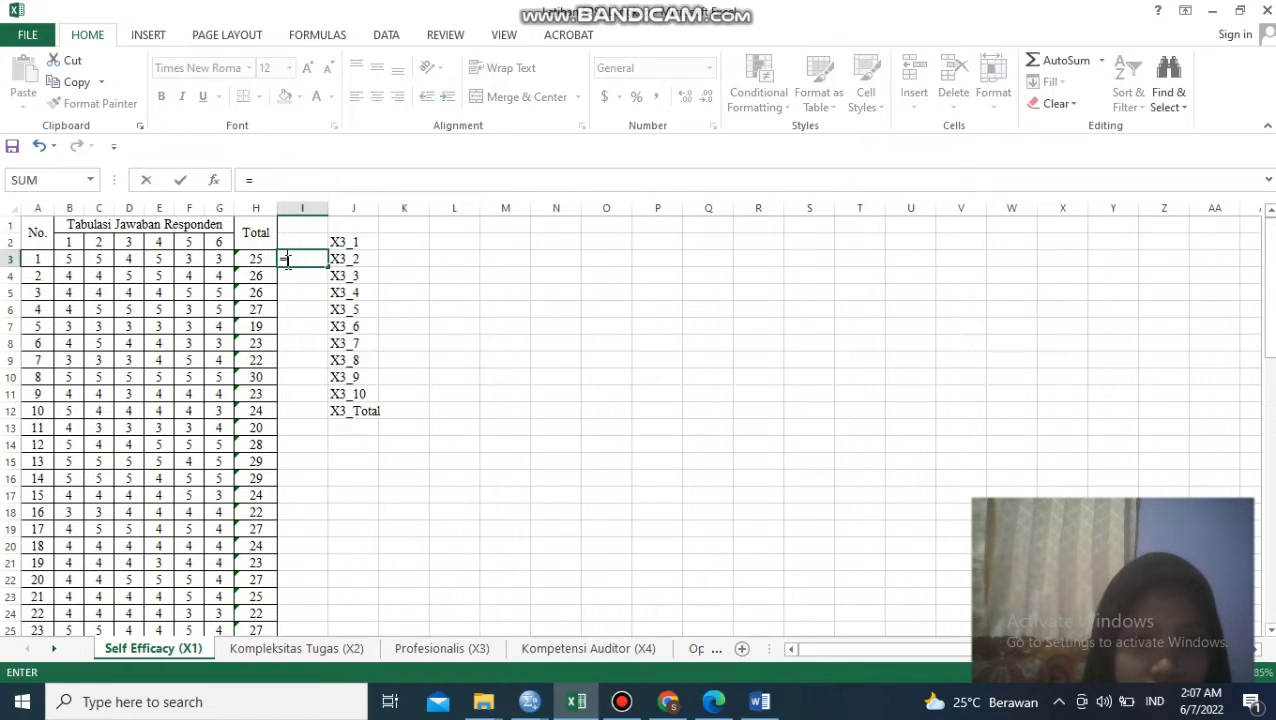
text(a)
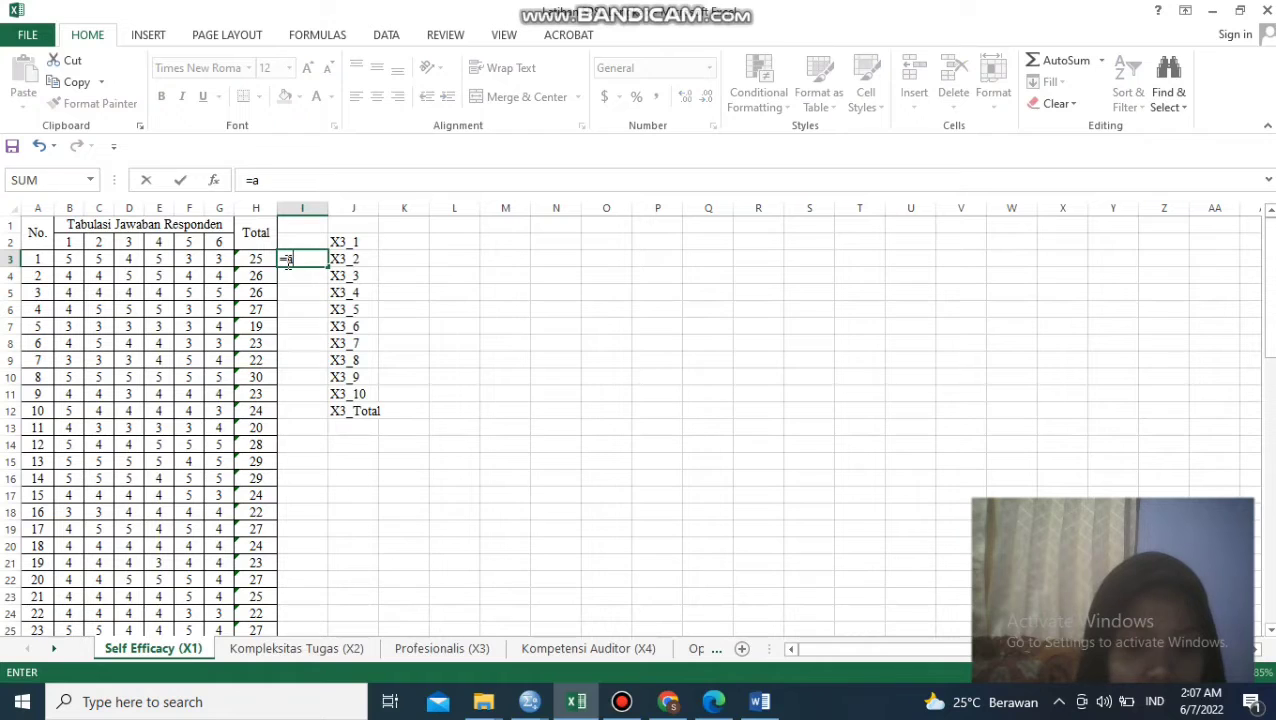
text(v)
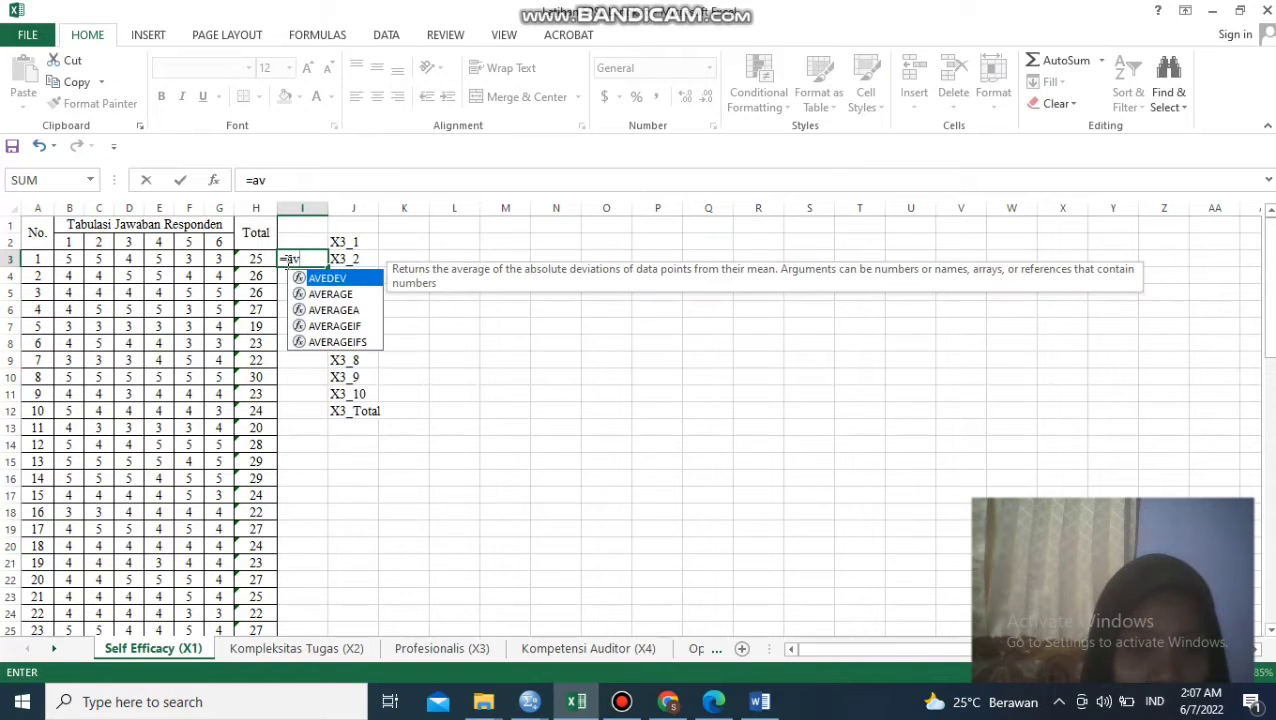
click(318, 299)
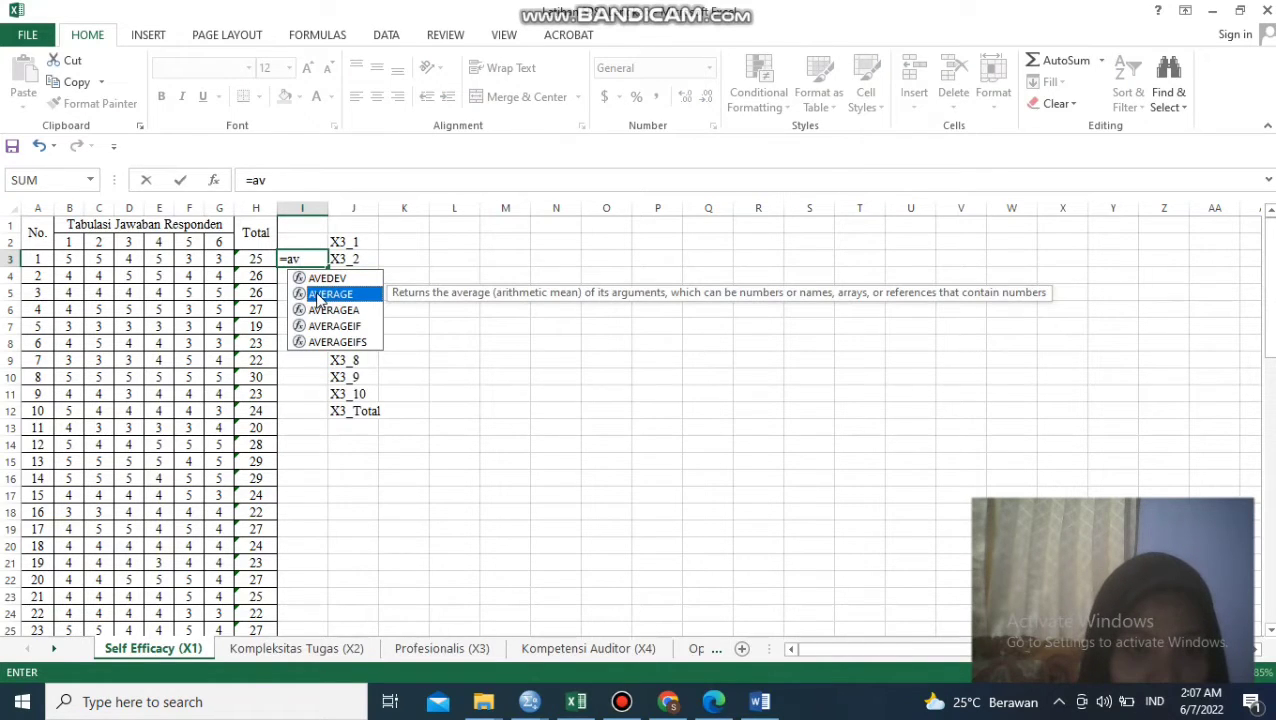
double_click(318, 296)
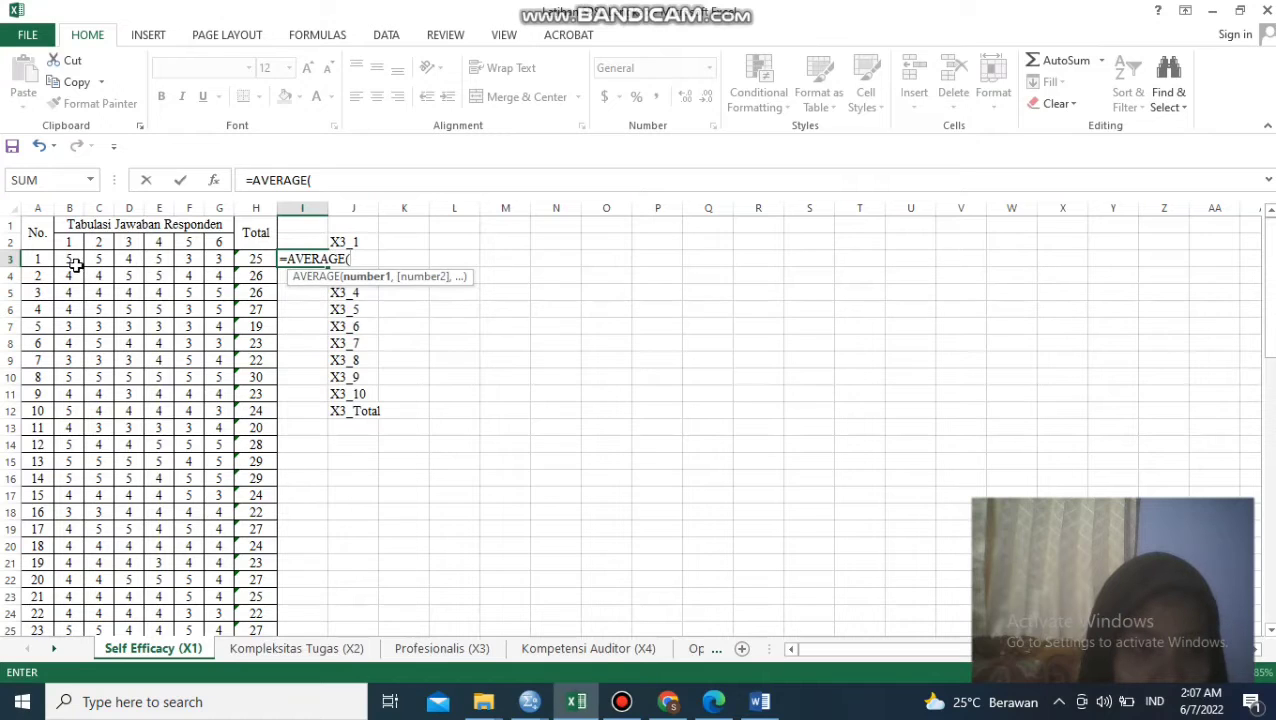
drag(71, 262, 226, 259)
text())
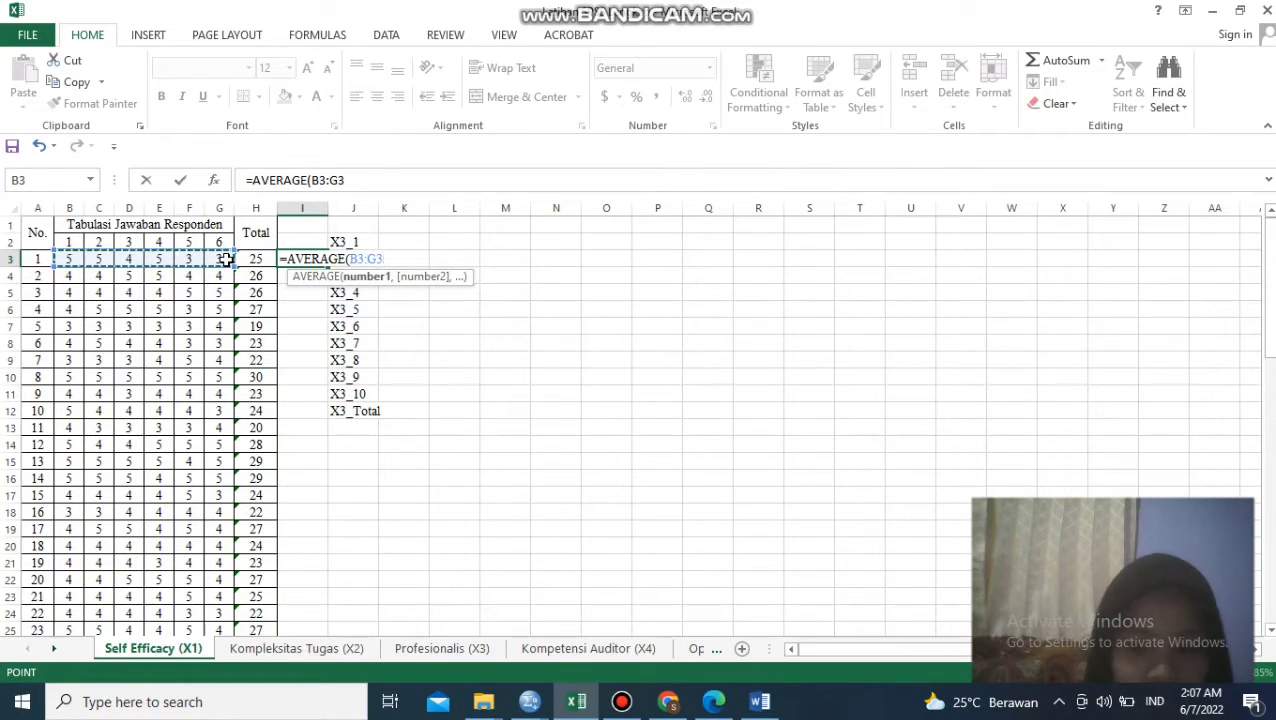
key(Return)
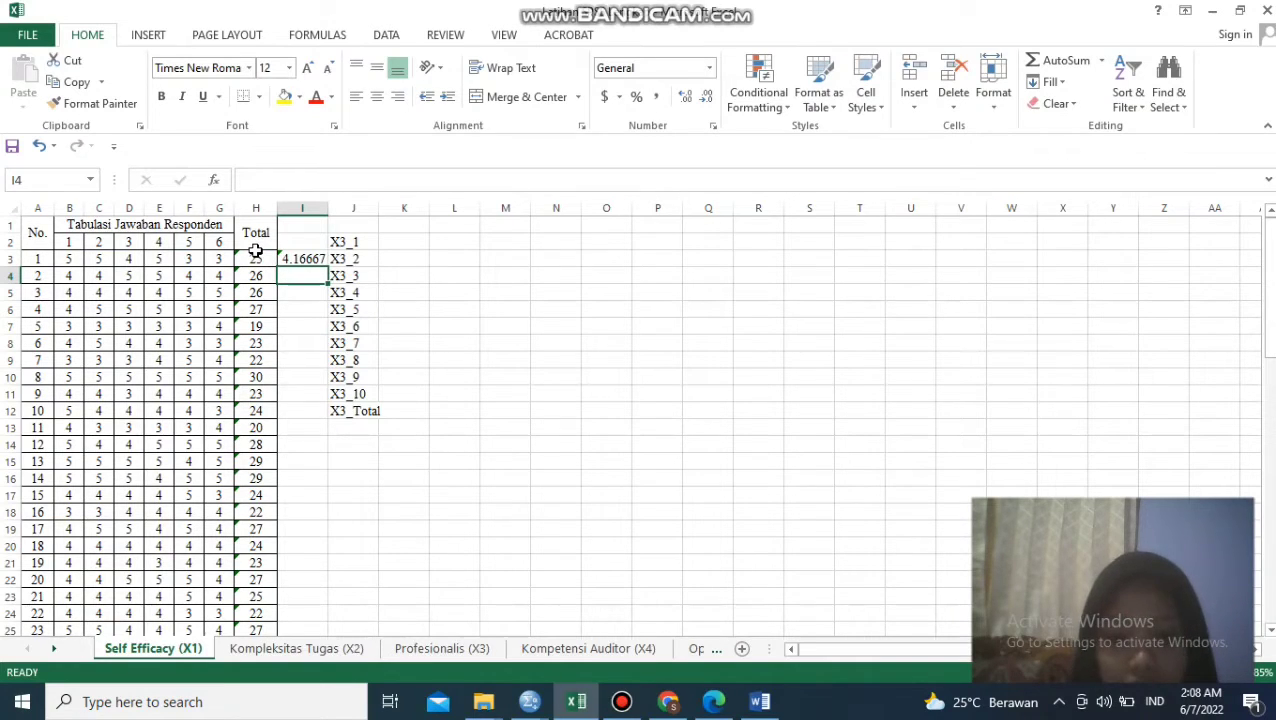
- Check the definitions of the total variables in SPSS and look through the questionnaire tabulation sheets in Excel
click(575, 702)
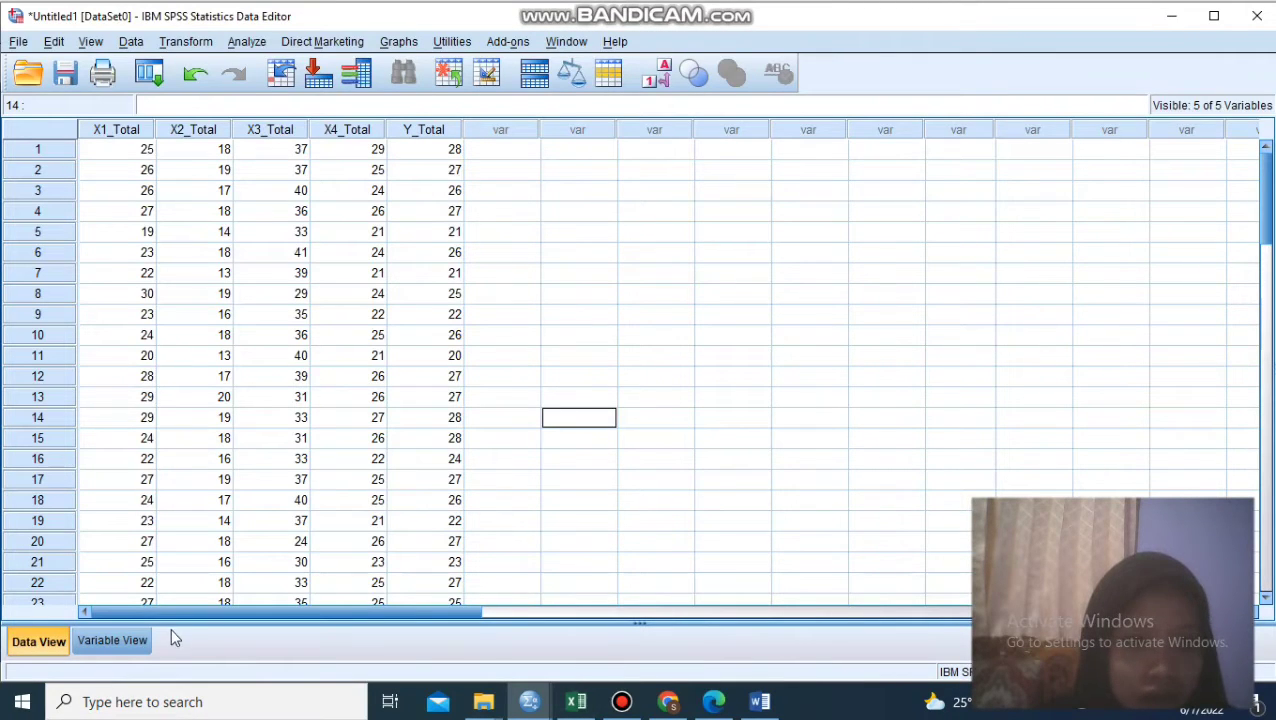
click(112, 641)
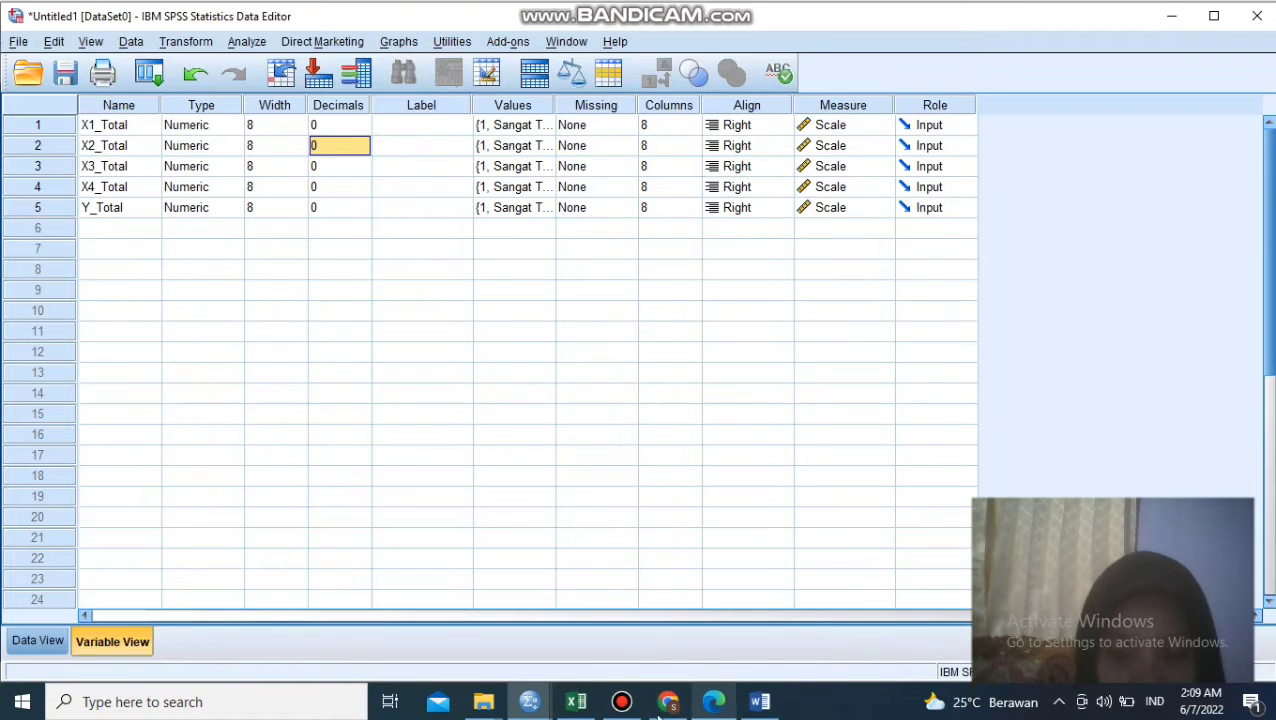
click(576, 702)
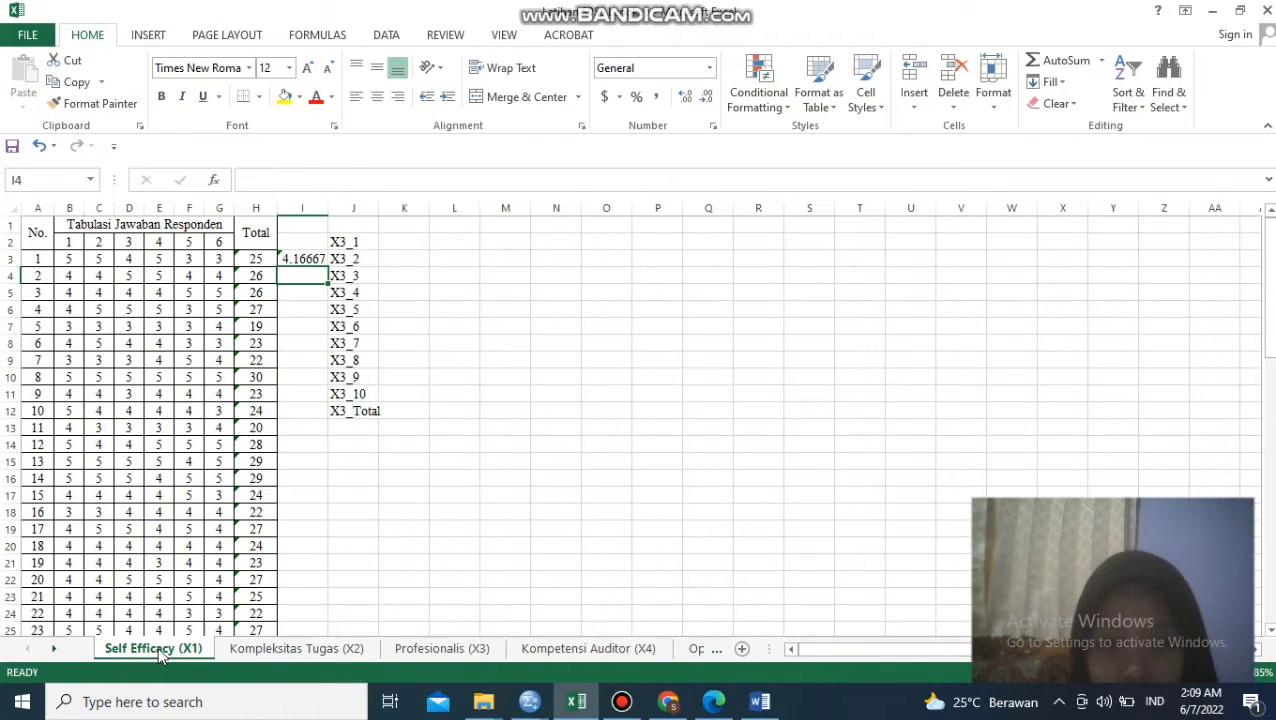
click(272, 652)
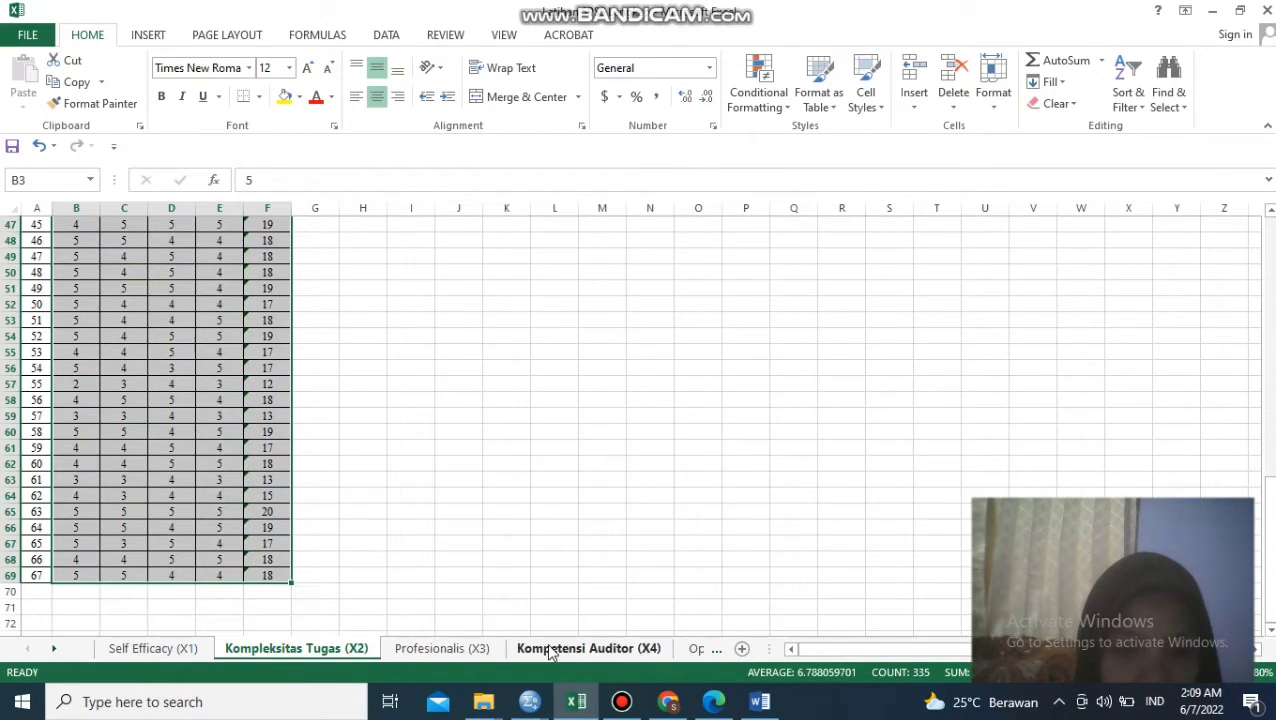
click(707, 652)
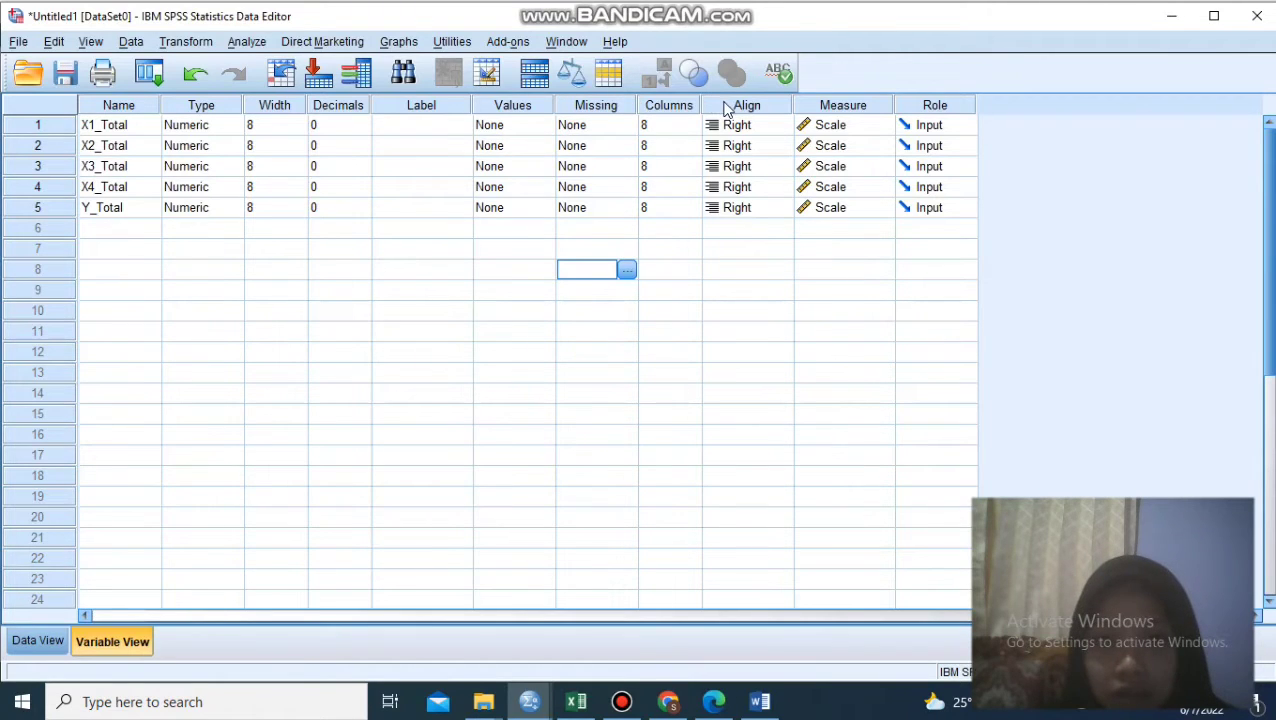
- Set the measurement level of X1_Total to Scale in the SPSS variable definitions
click(852, 131)
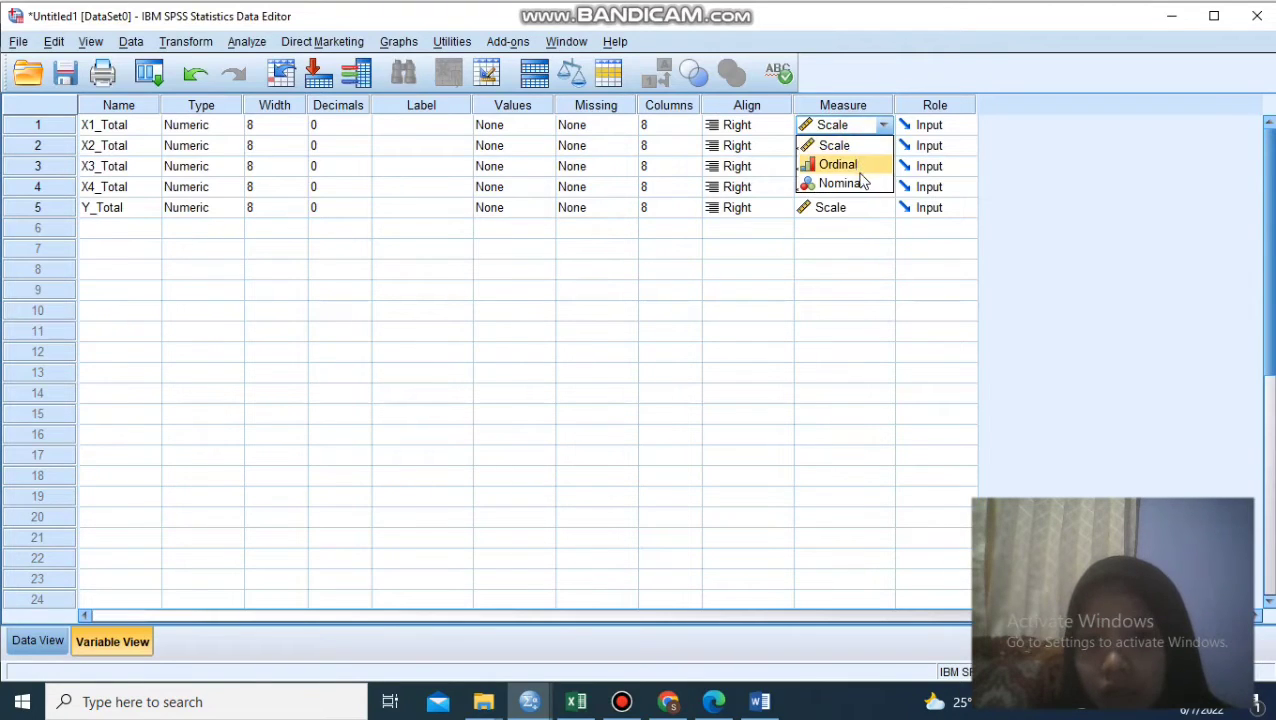
click(855, 146)
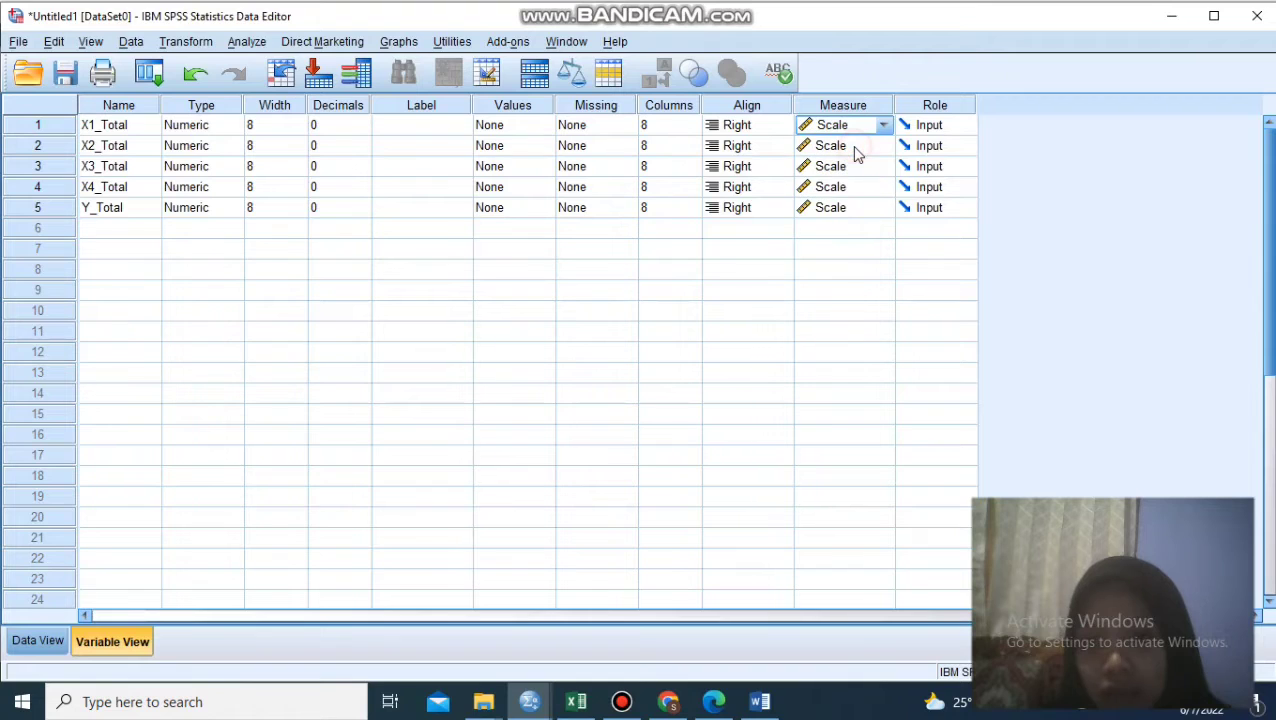
- Open the linear regression setup with Y_Total as the dependent variable and X1_Total to X4_Total as the independent variables
click(44, 645)
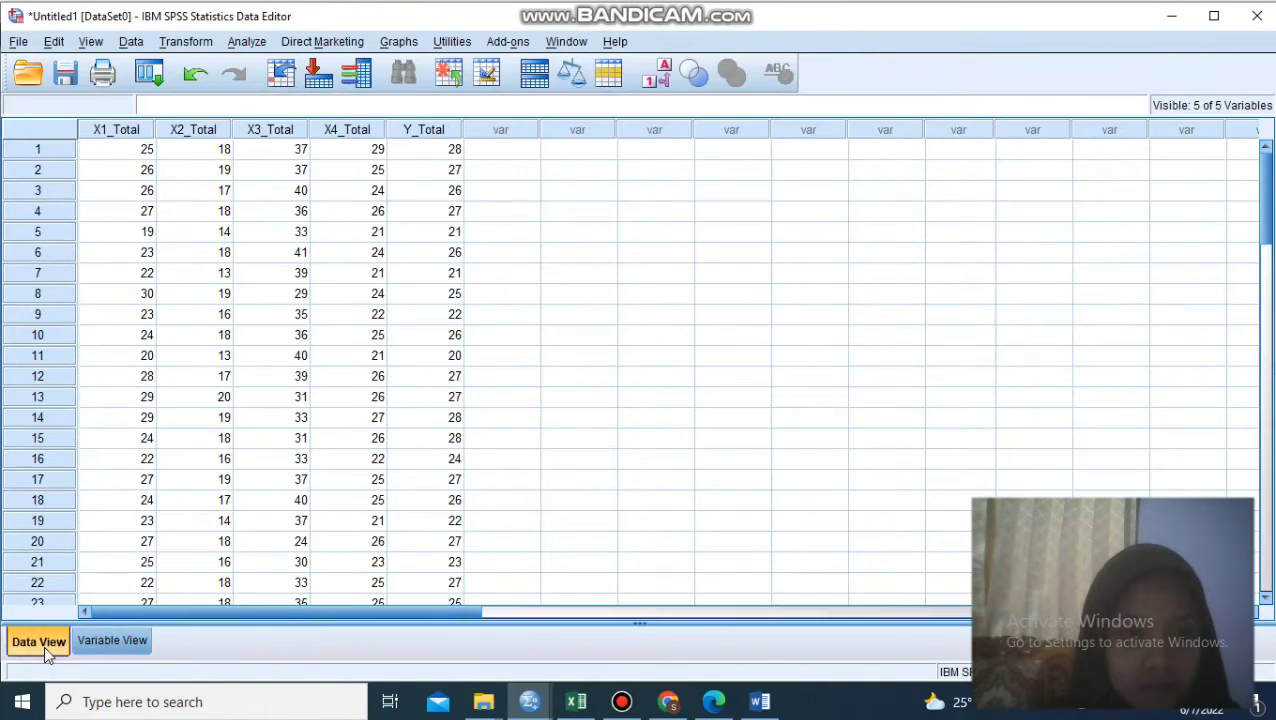
click(246, 44)
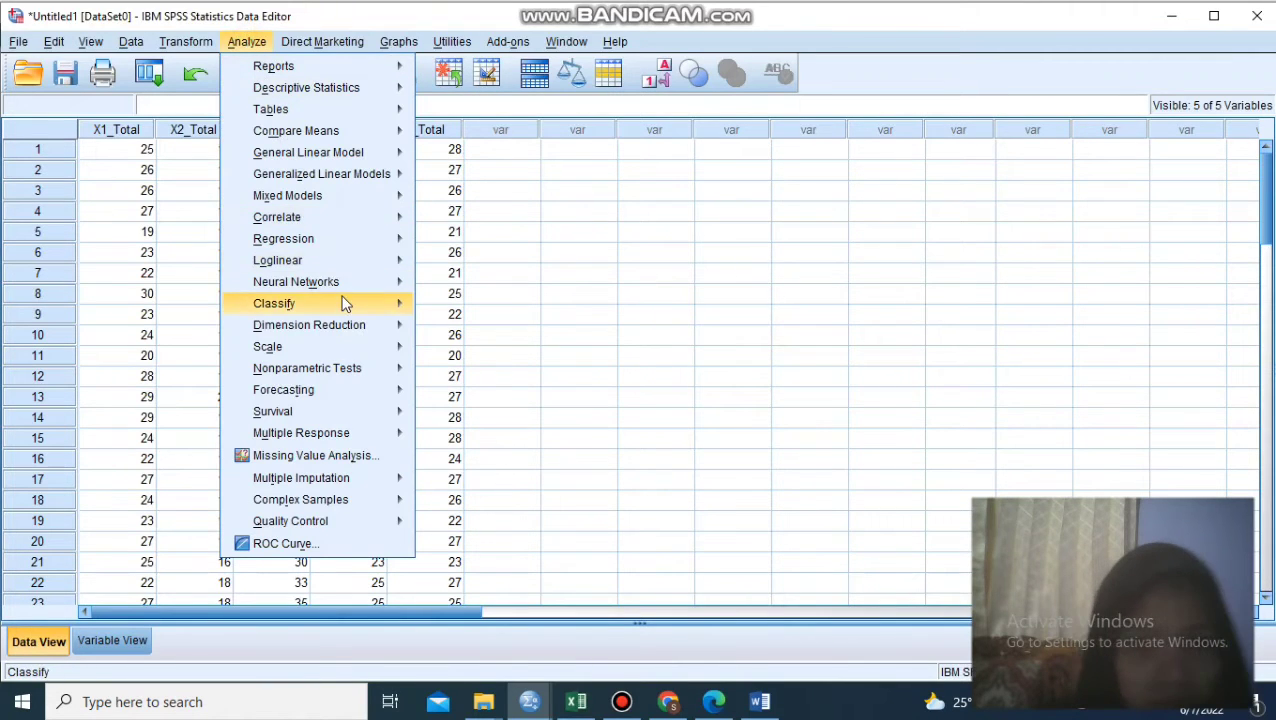
mouse_move(318, 241)
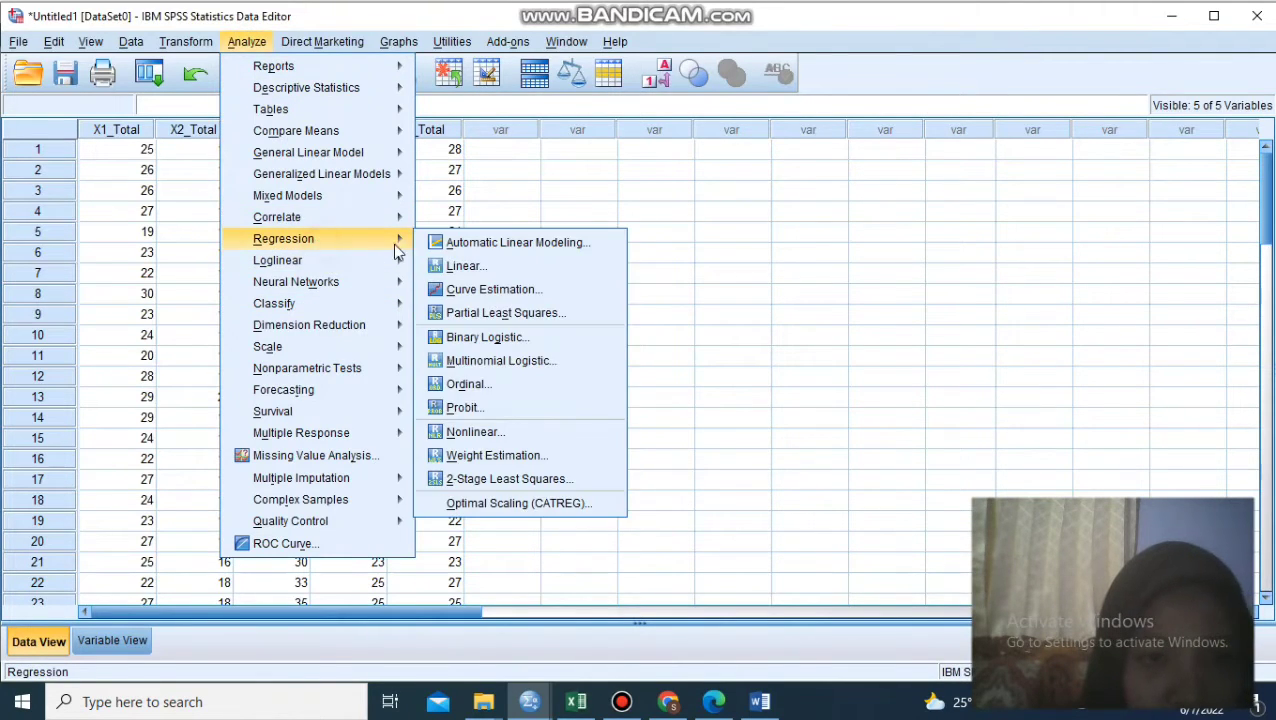
click(455, 266)
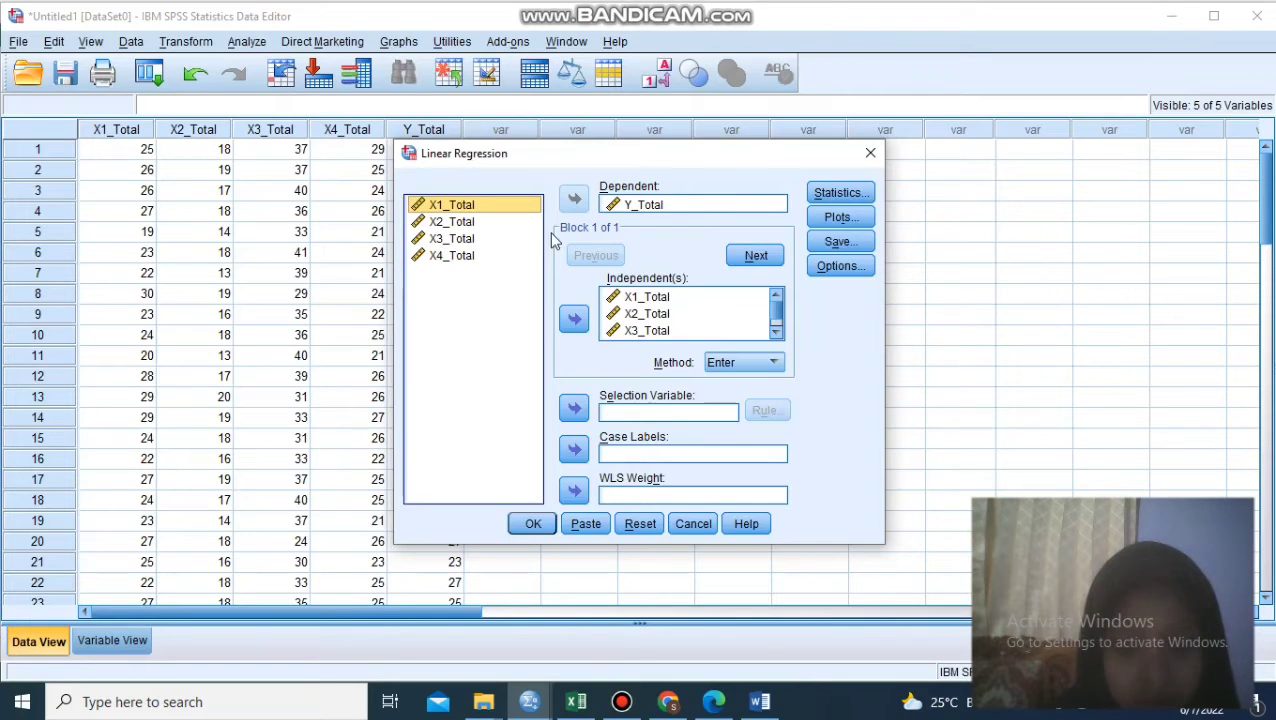
click(632, 210)
click(512, 265)
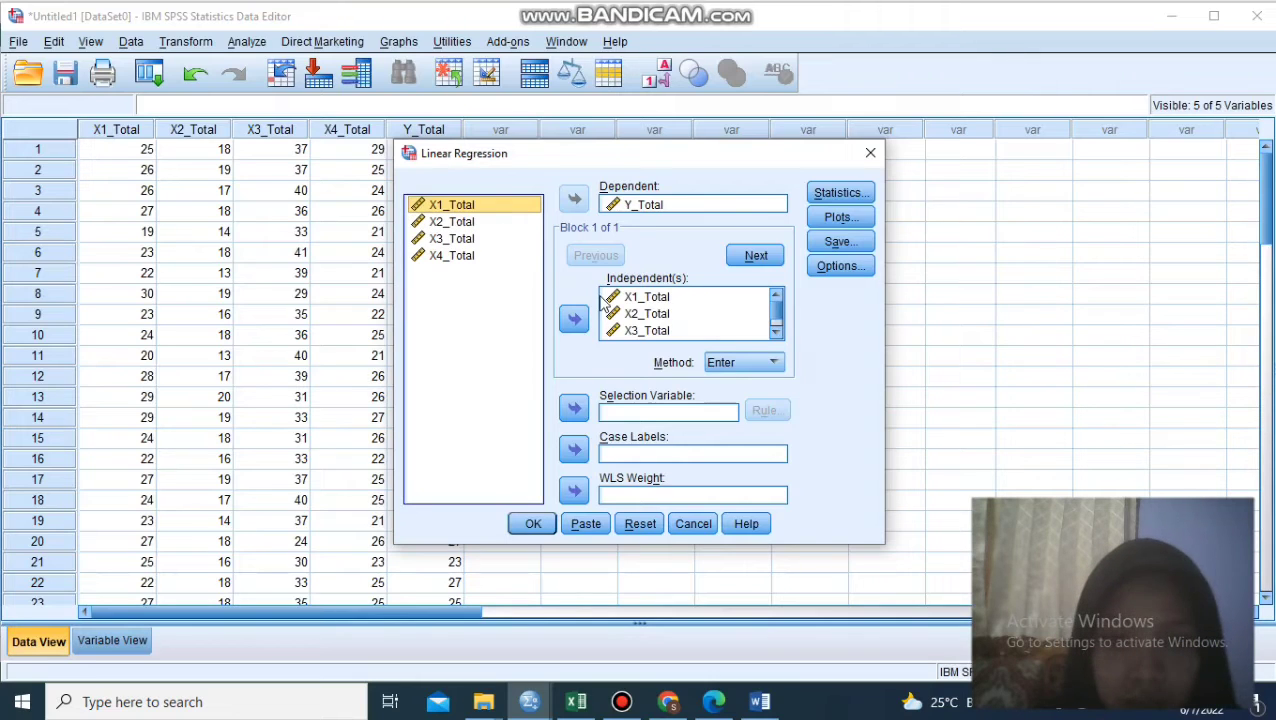
click(671, 298)
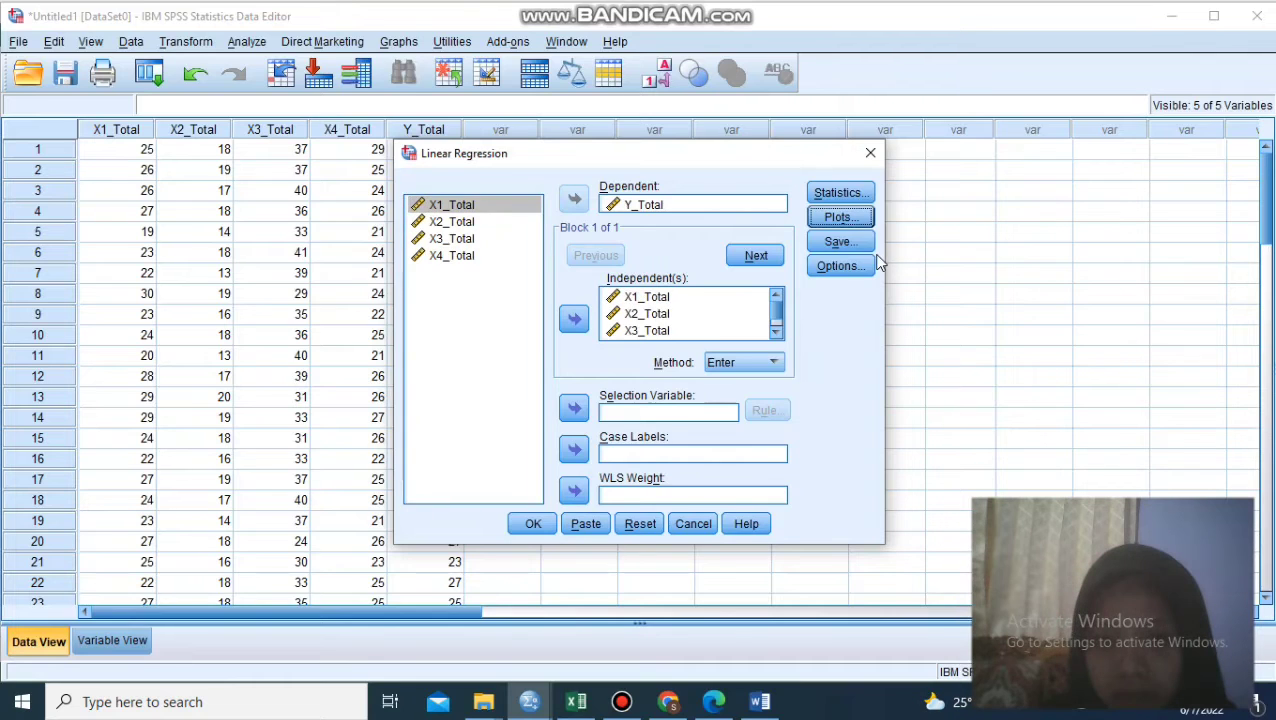
- Exclude the Durbin-Watson test from the regression statistics, keeping estimates, model fit and collinearity diagnostics
click(840, 193)
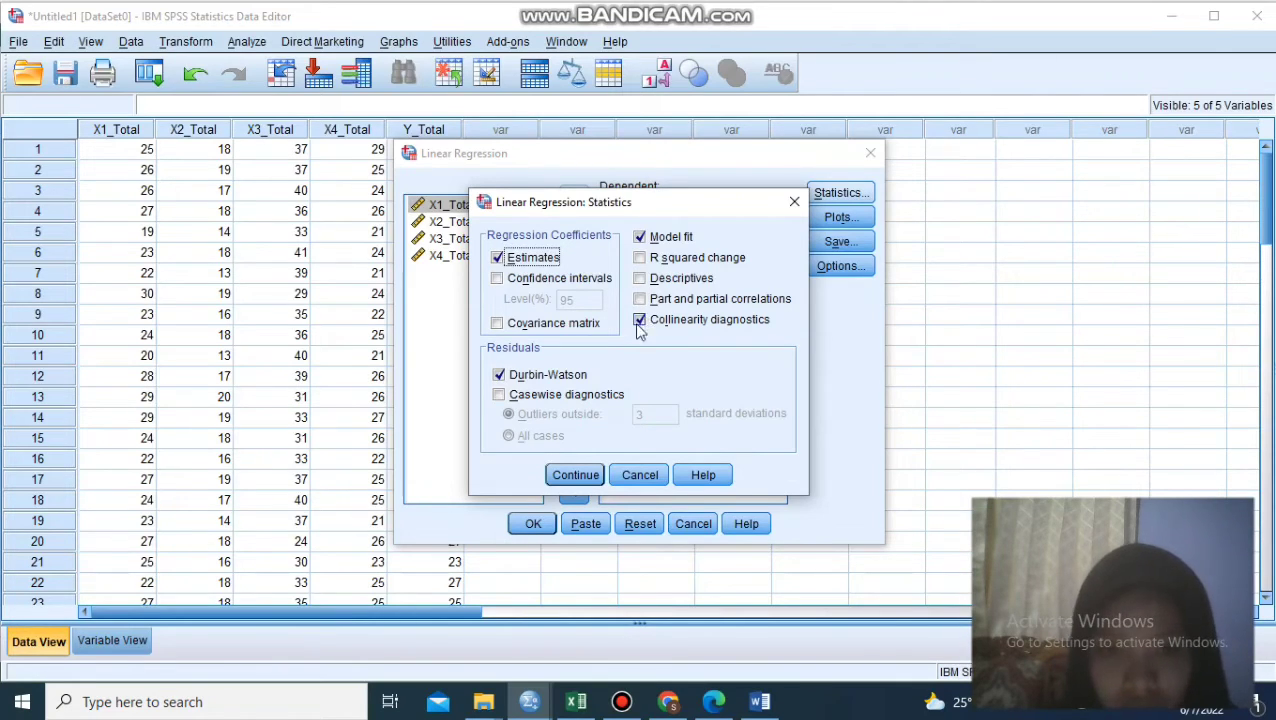
click(500, 375)
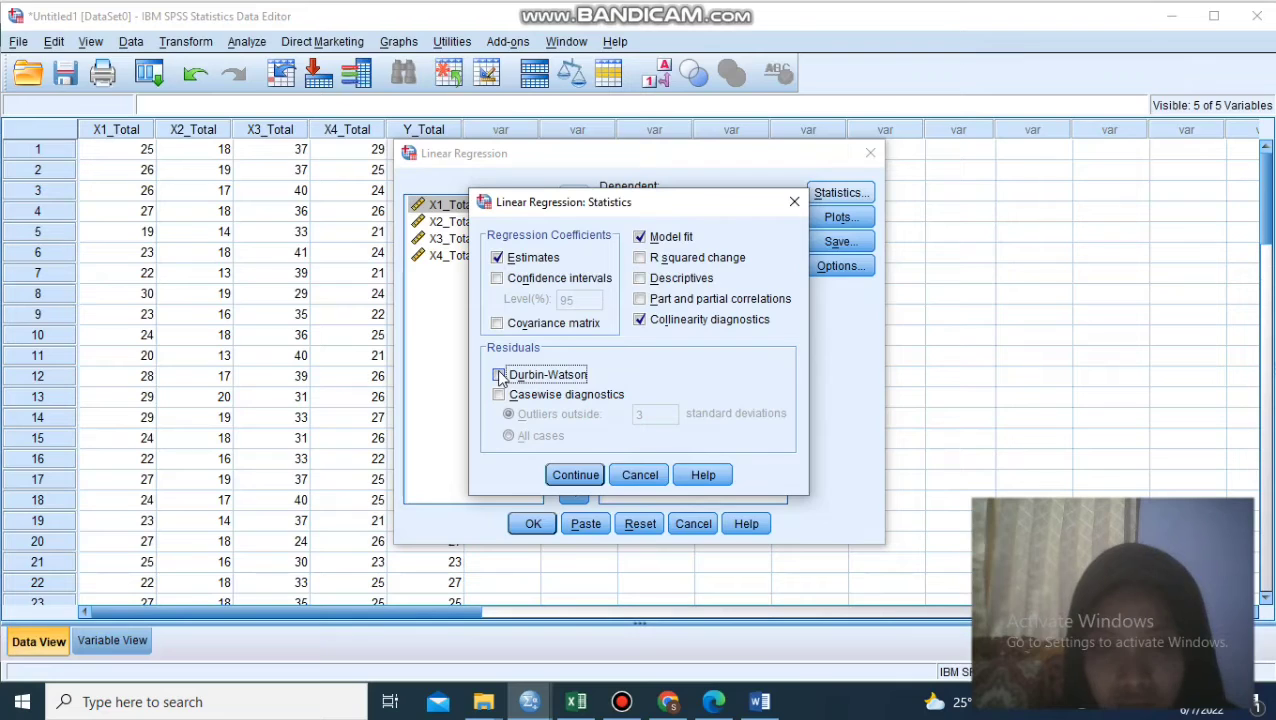
click(500, 375)
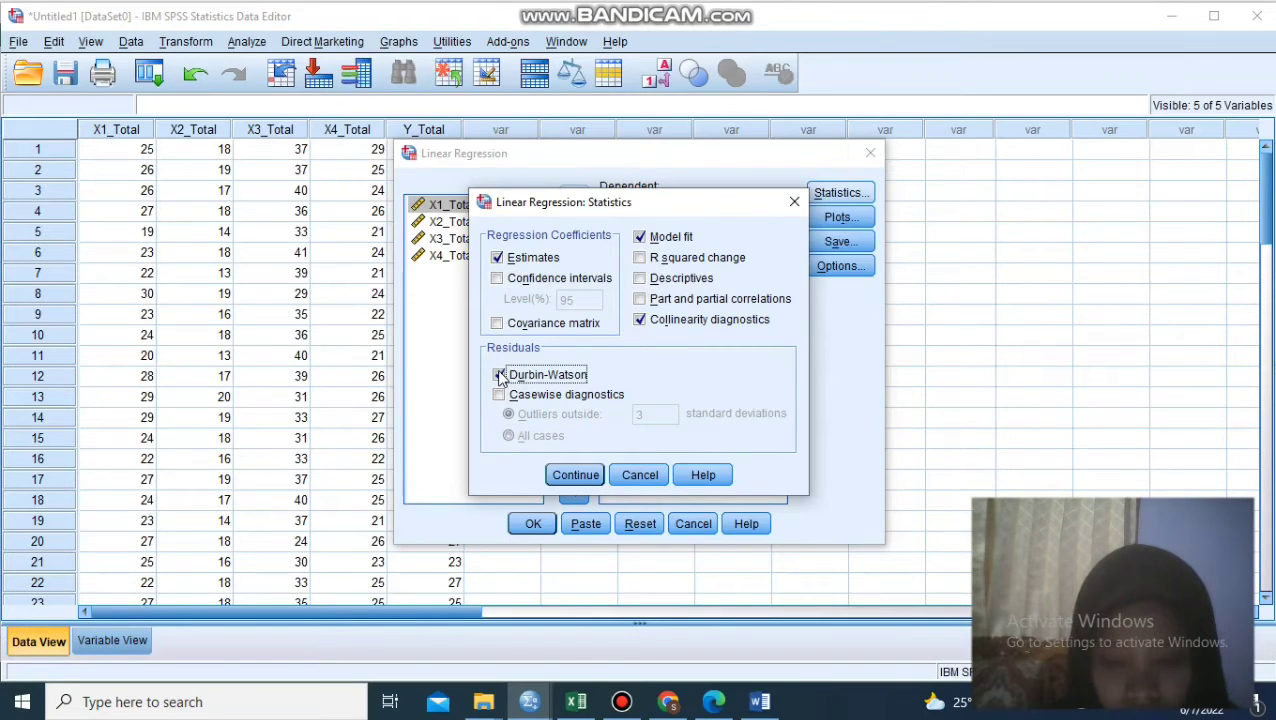
click(500, 375)
click(575, 476)
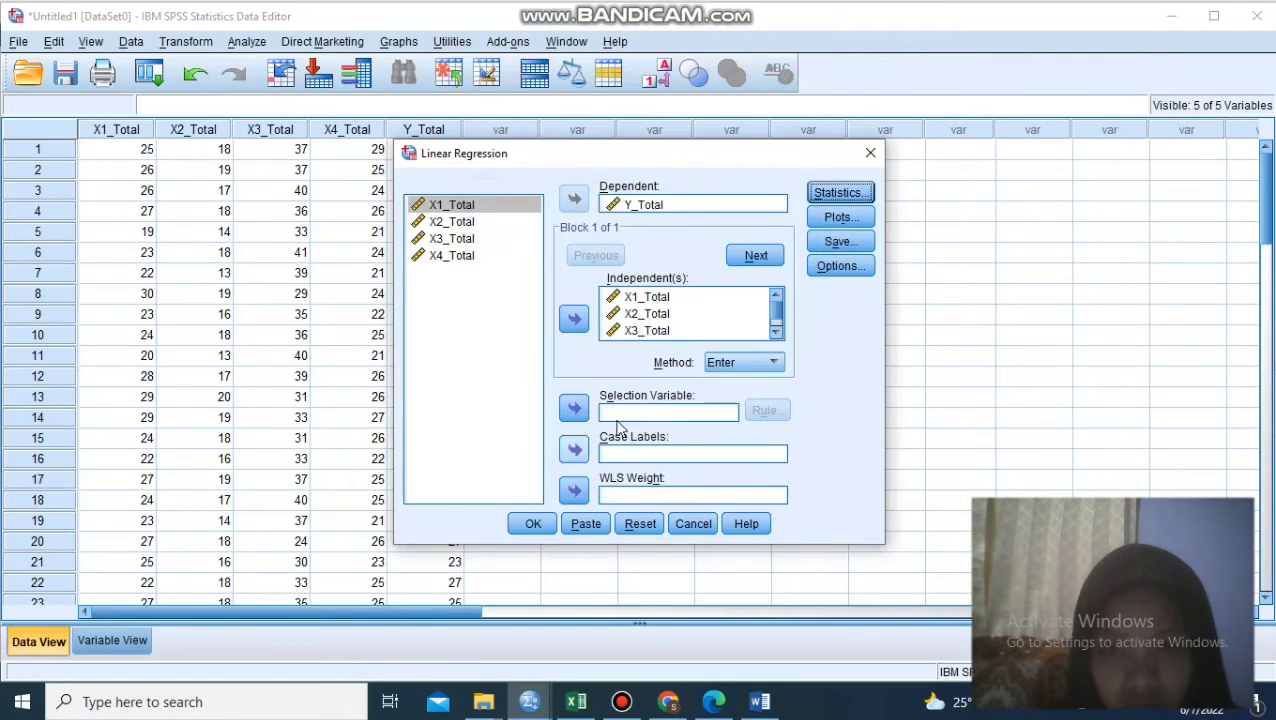
- Accept the *SRESID against *ZPRED scatterplot with the histogram and normal probability plot, and run the linear regression
click(829, 218)
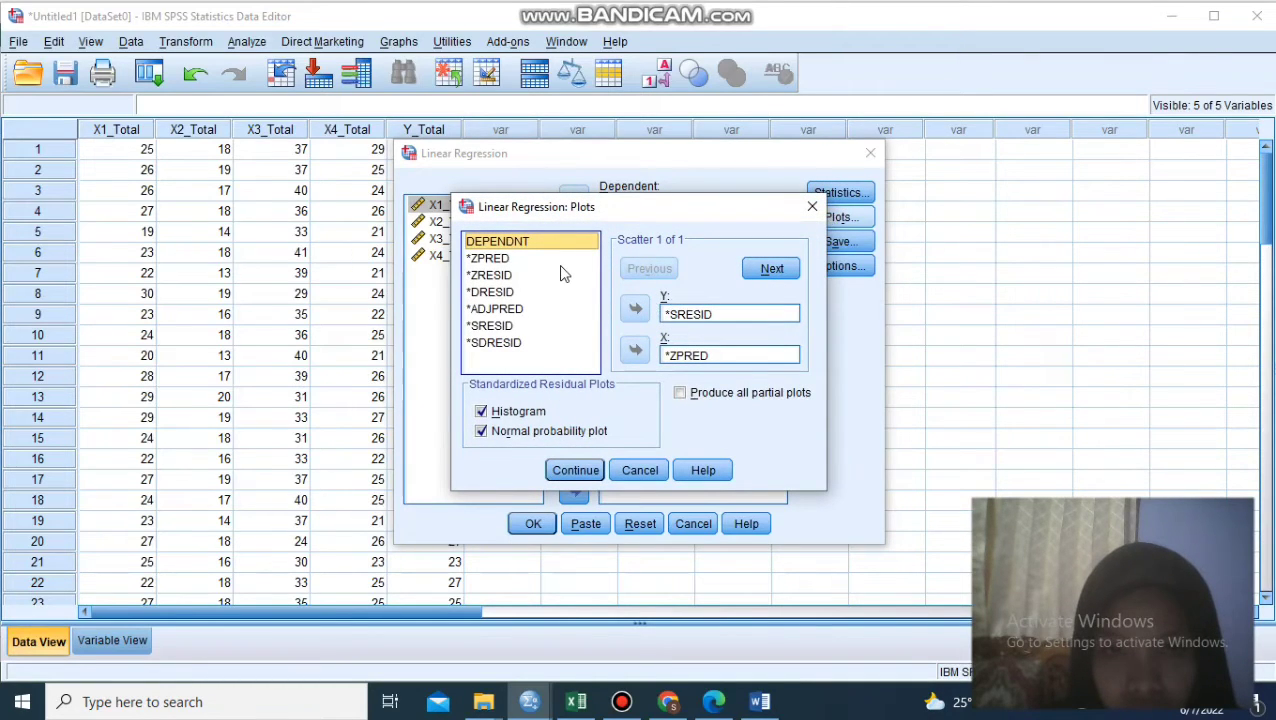
click(697, 316)
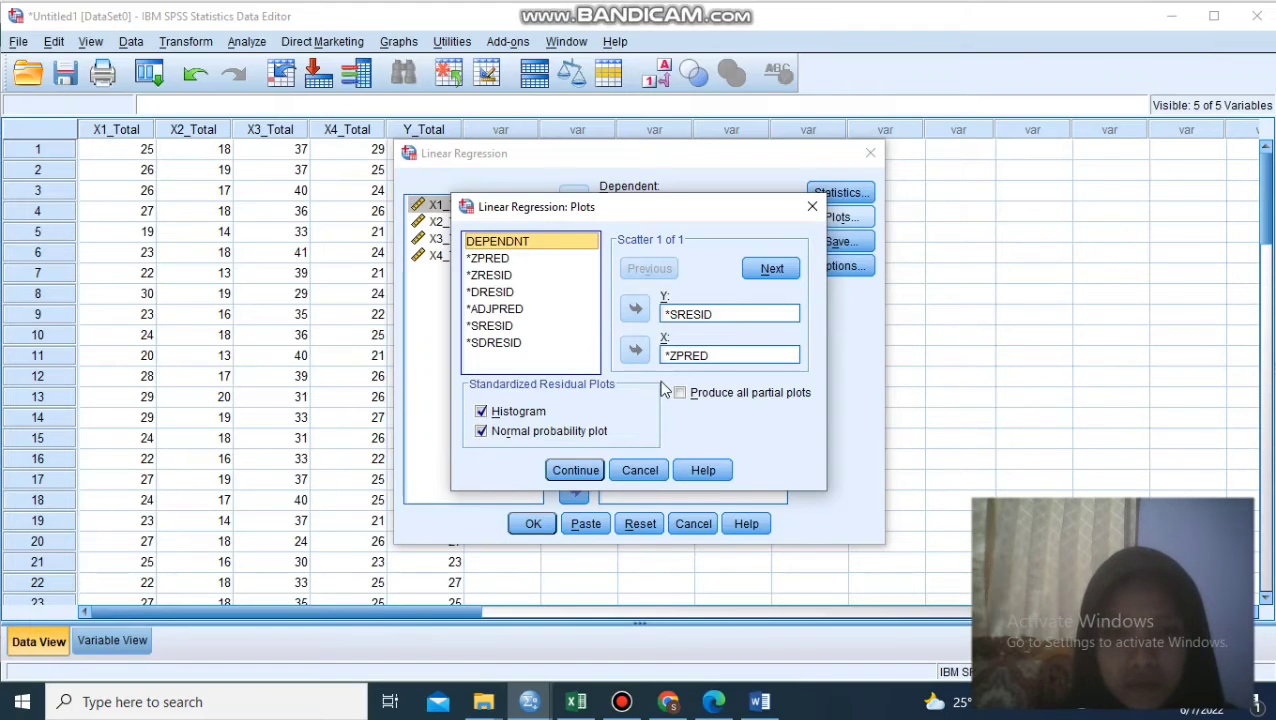
click(585, 471)
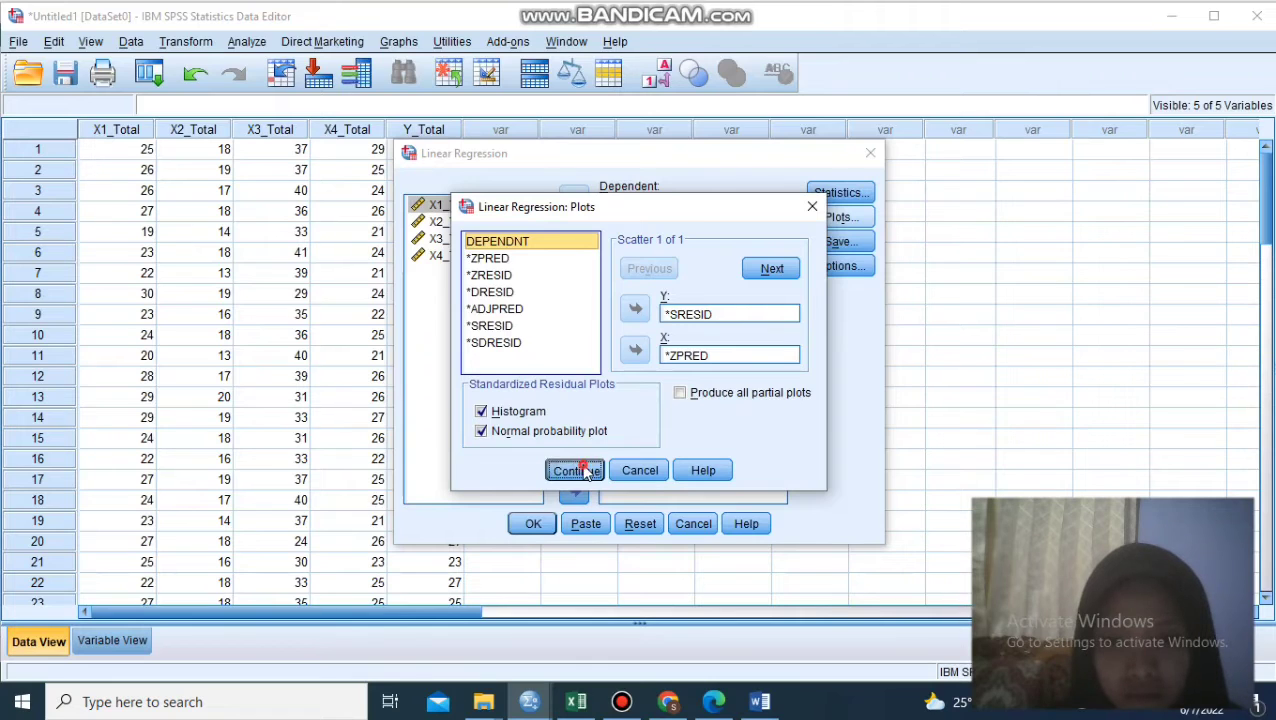
click(534, 524)
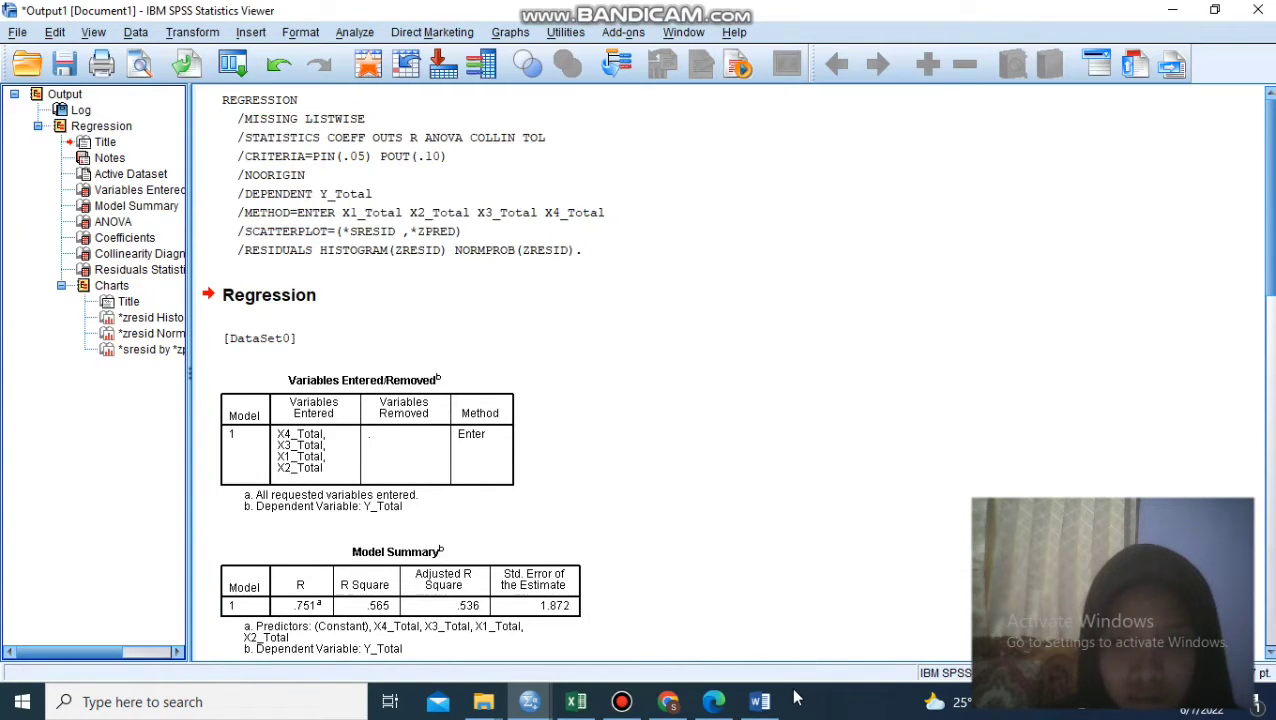
- Replace the old Coefficients table under Tabel 1 in the Word report with the Coefficients table copied from the SPSS regression output
click(760, 702)
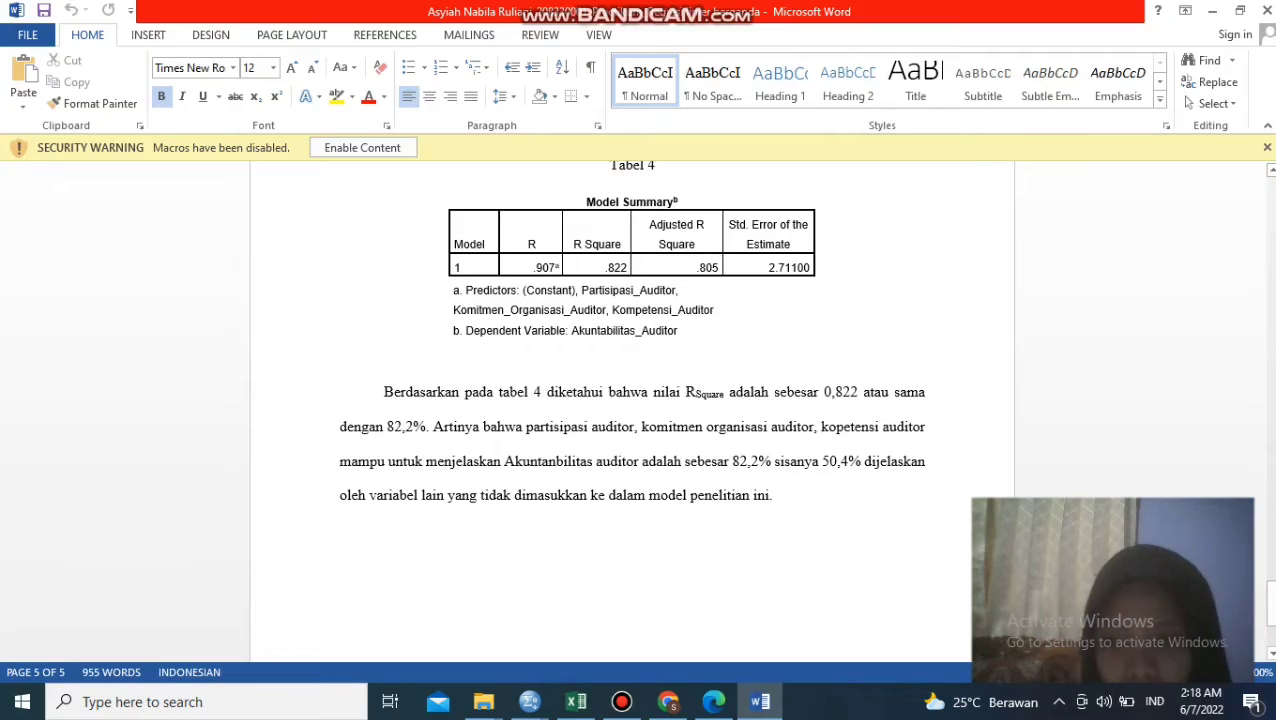
drag(1272, 624, 1268, 192)
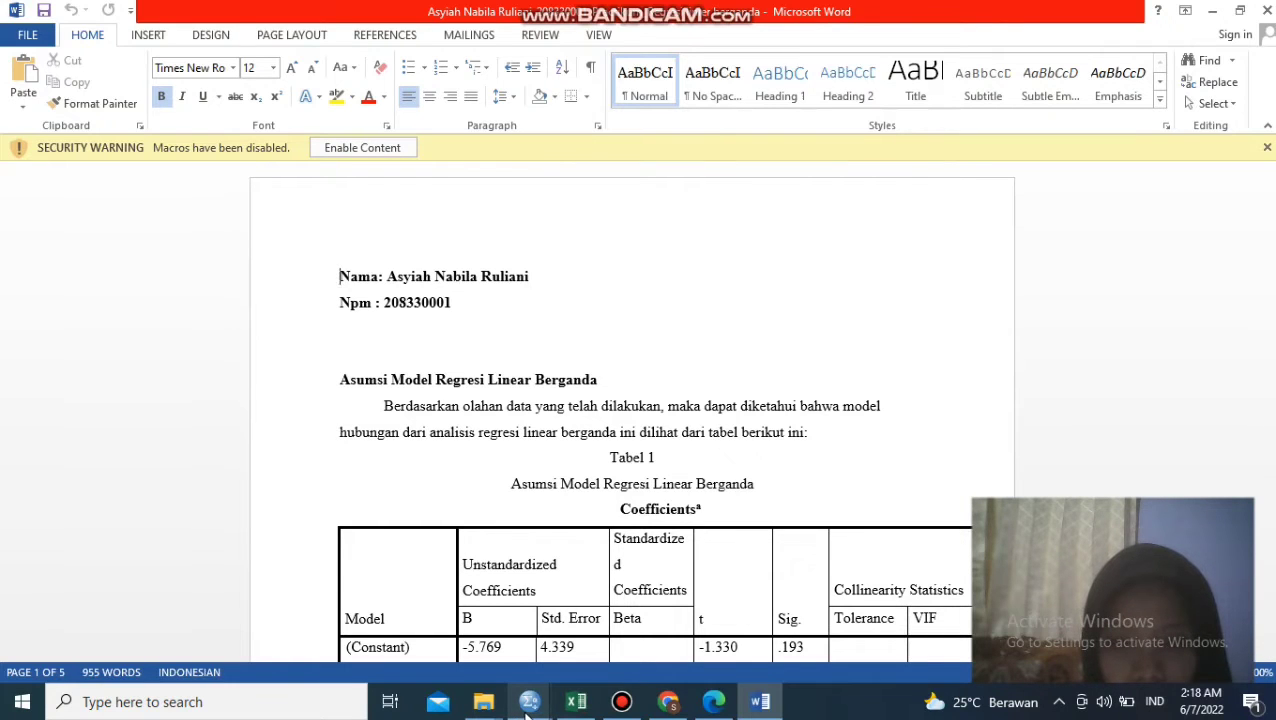
mouse_move(529, 707)
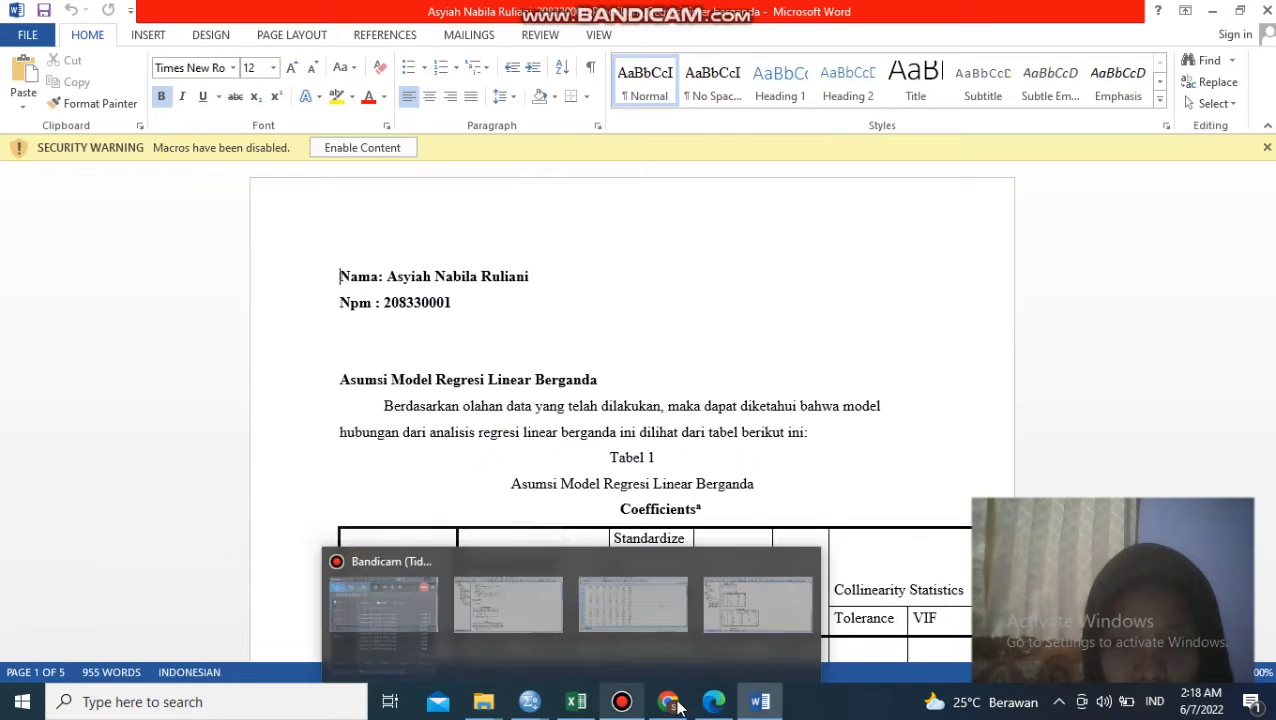
mouse_move(728, 710)
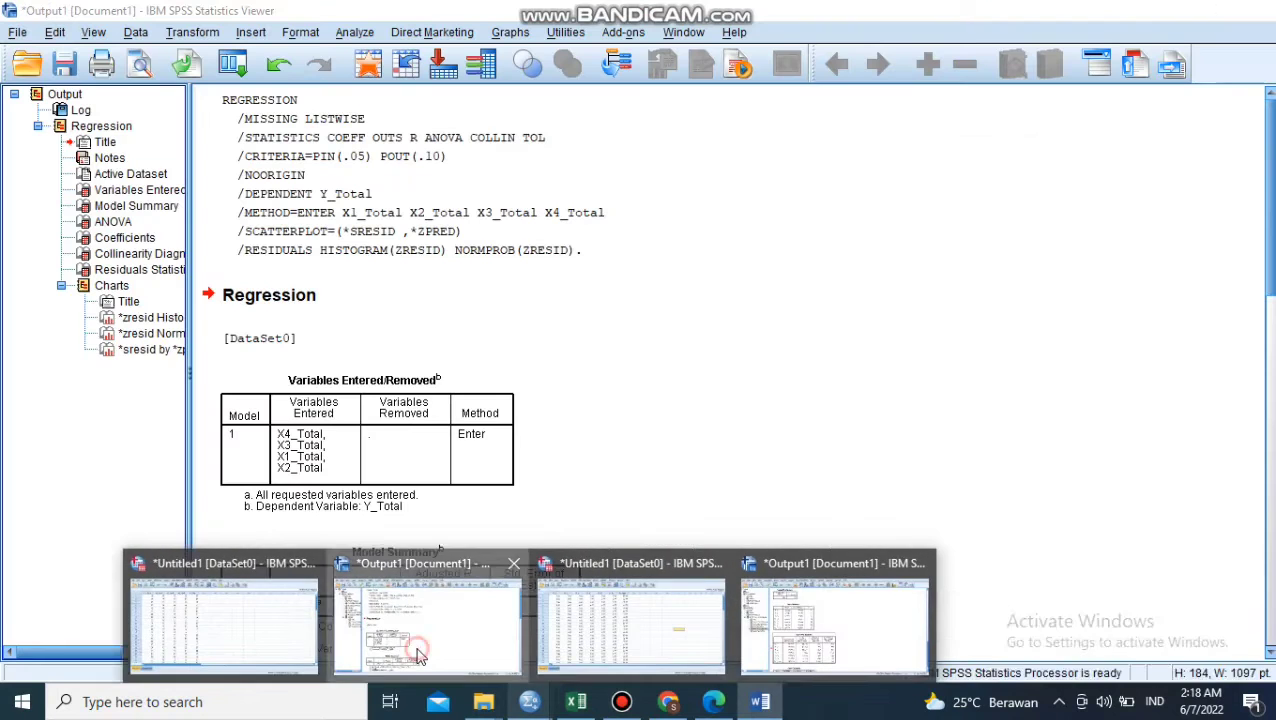
click(418, 652)
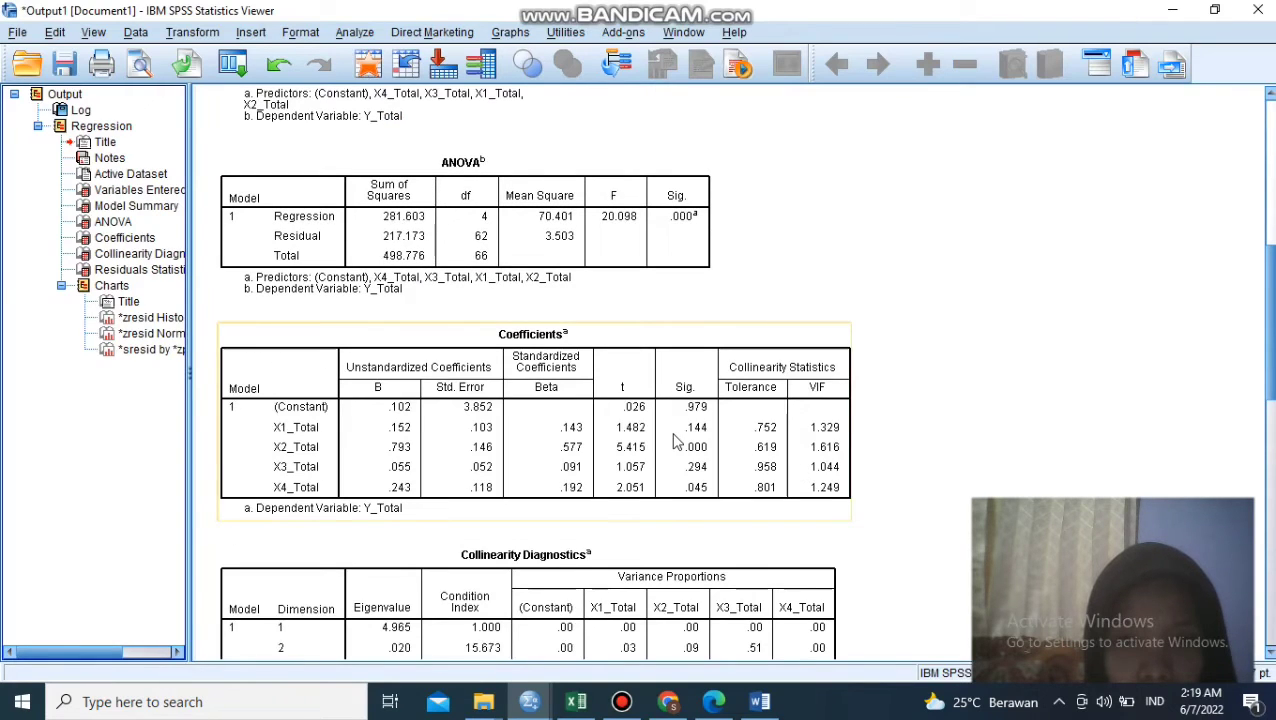
click(676, 441)
right_click(676, 441)
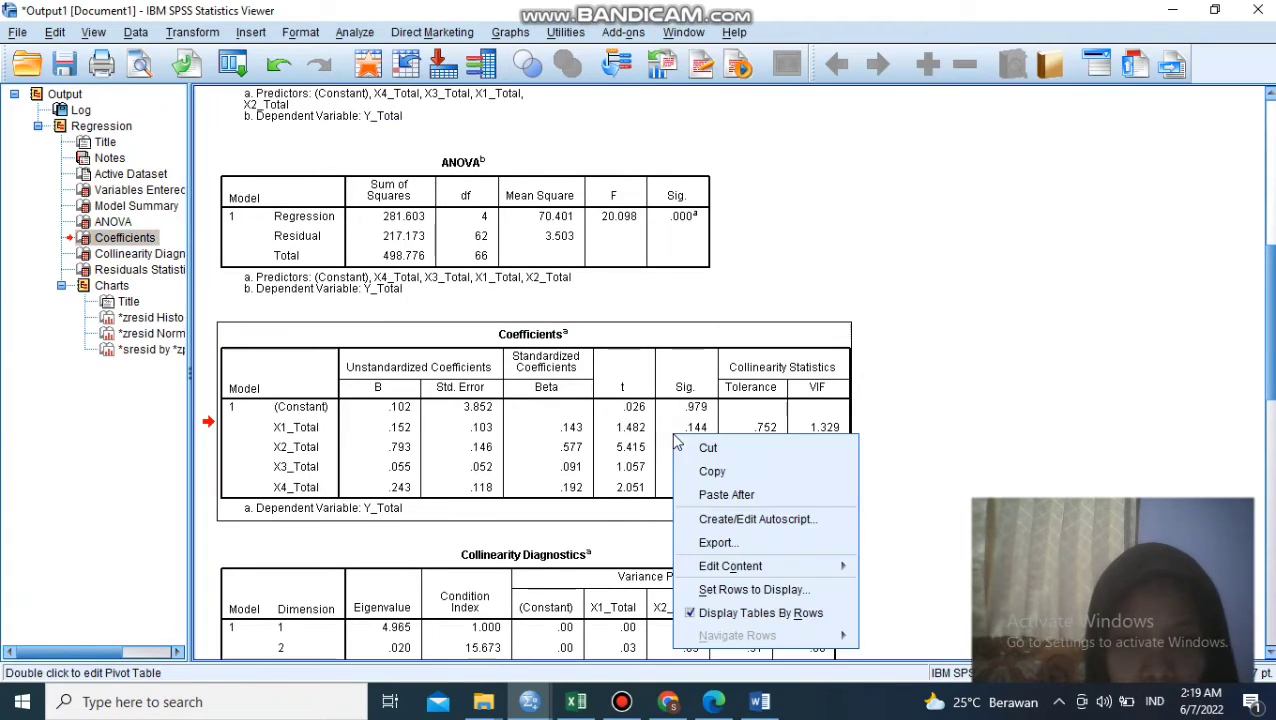
click(718, 472)
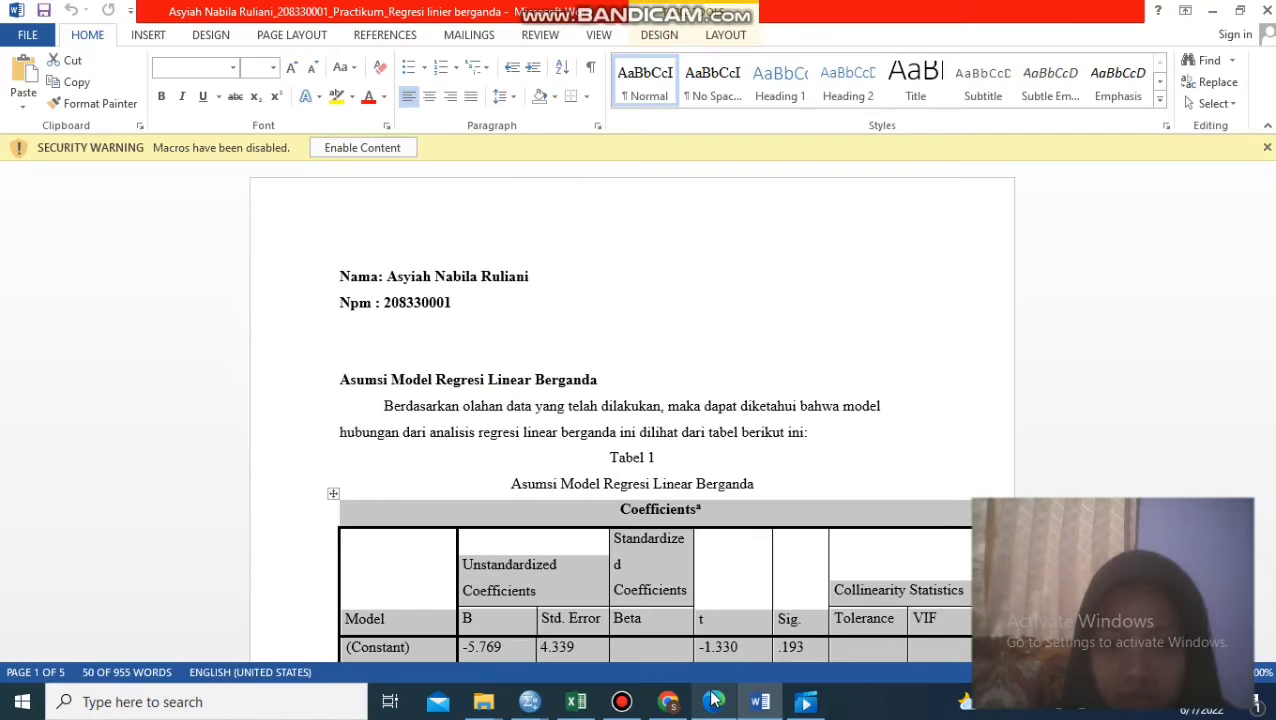
key(F12)
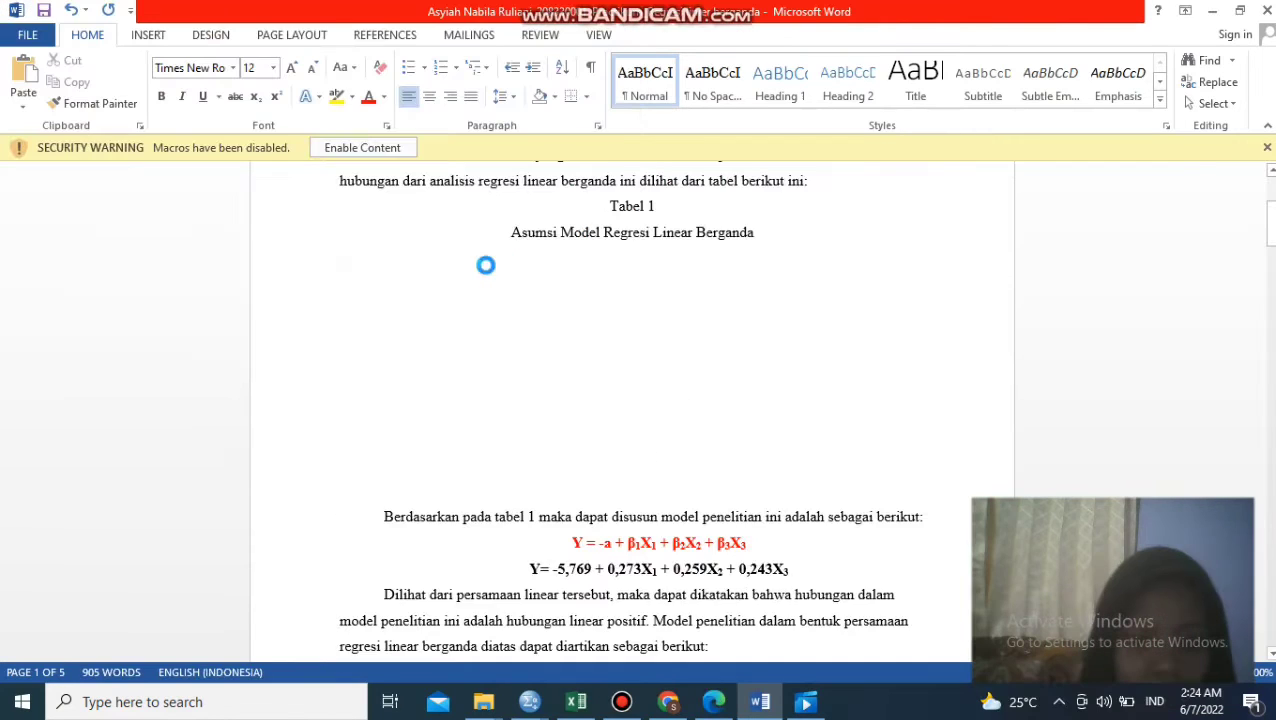
key(ctrl+v)
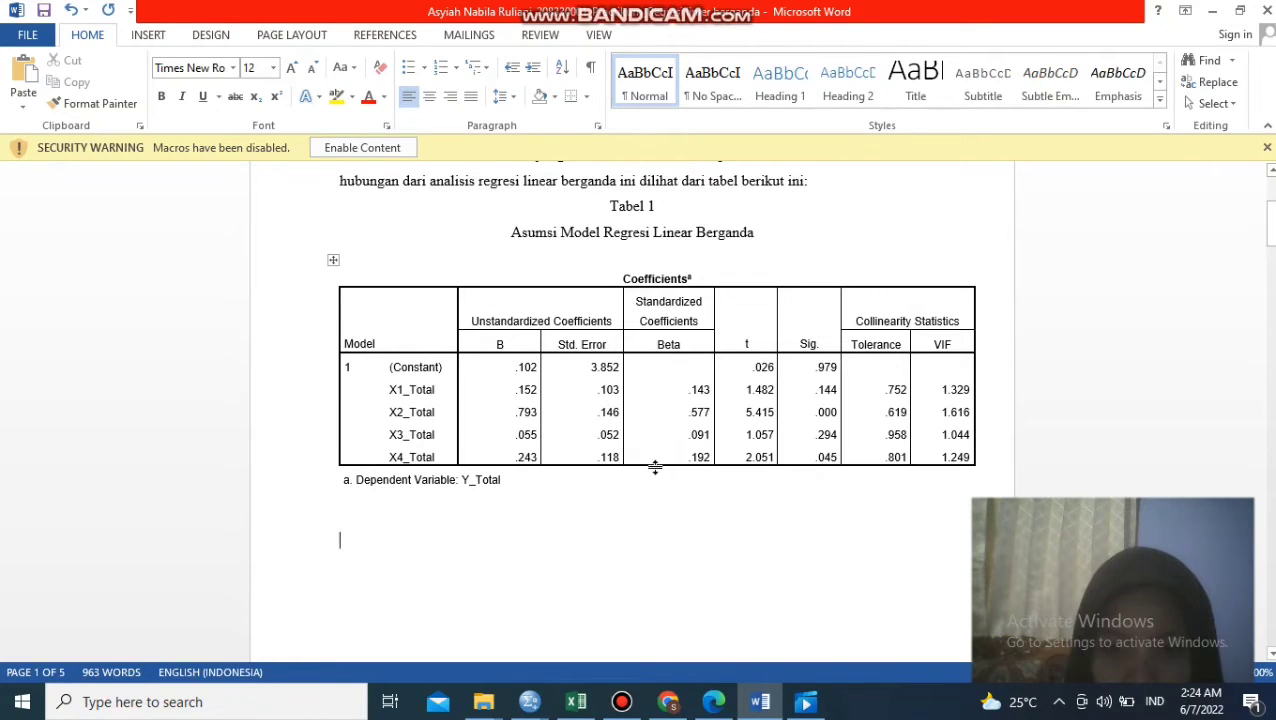
- Increase the height of the X4_Total row in the pasted Coefficients table and shift the whole table slightly left on the page
drag(654, 469, 665, 504)
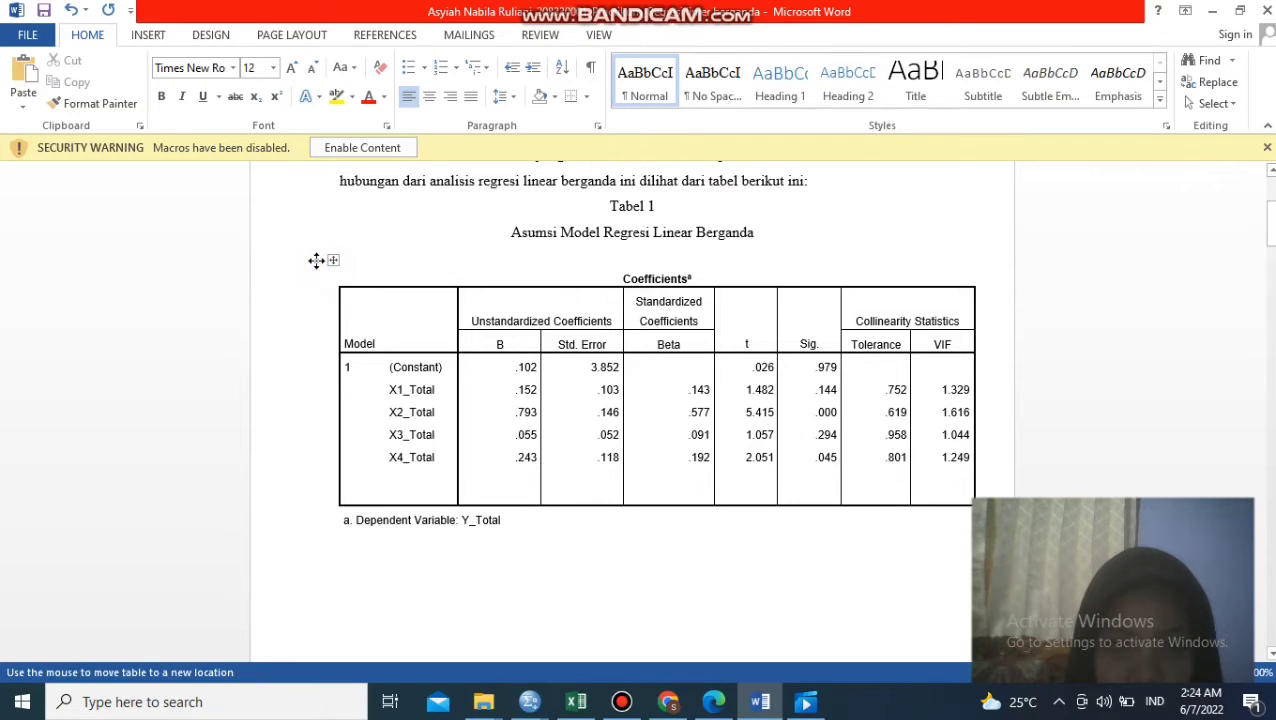
click(327, 262)
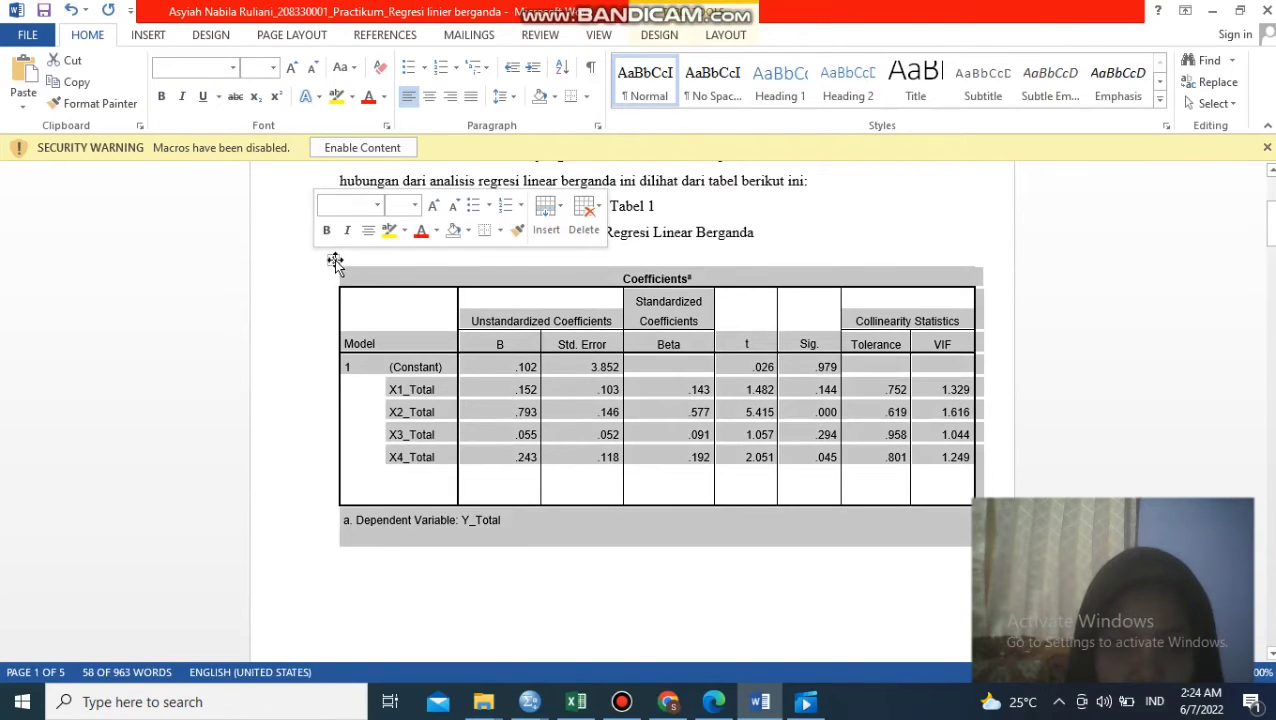
drag(333, 260, 306, 268)
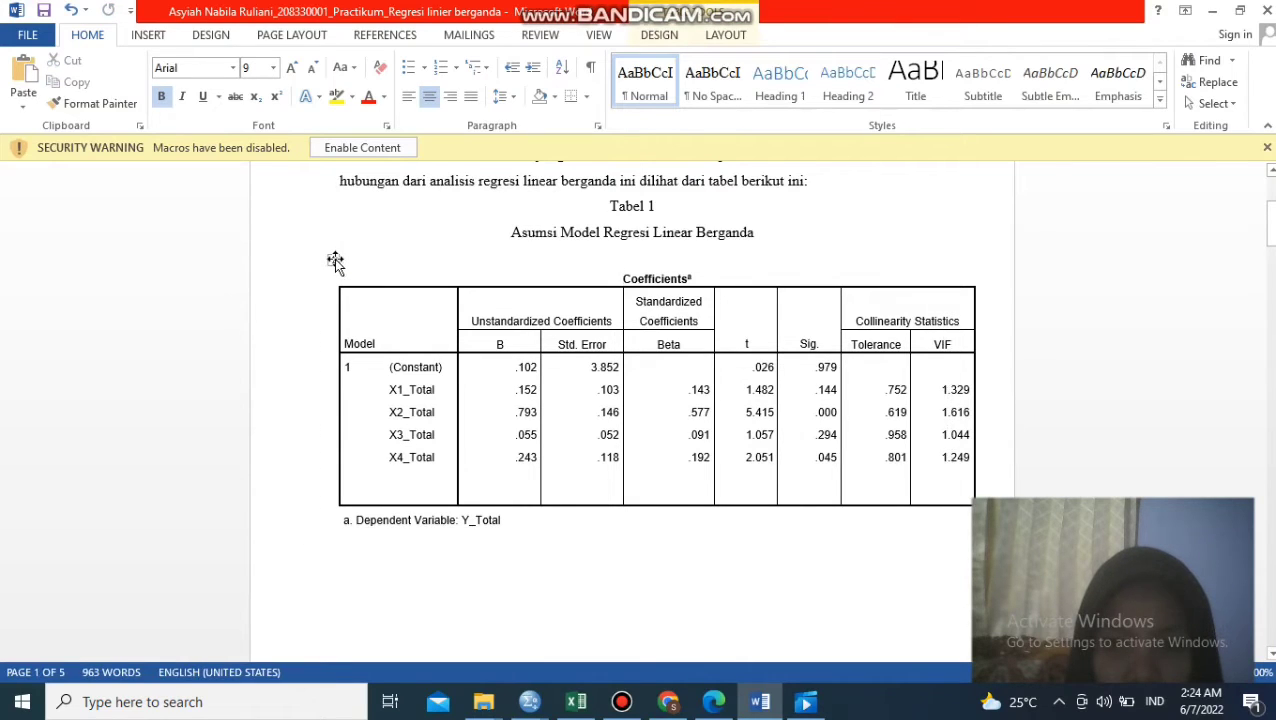
drag(333, 260, 307, 264)
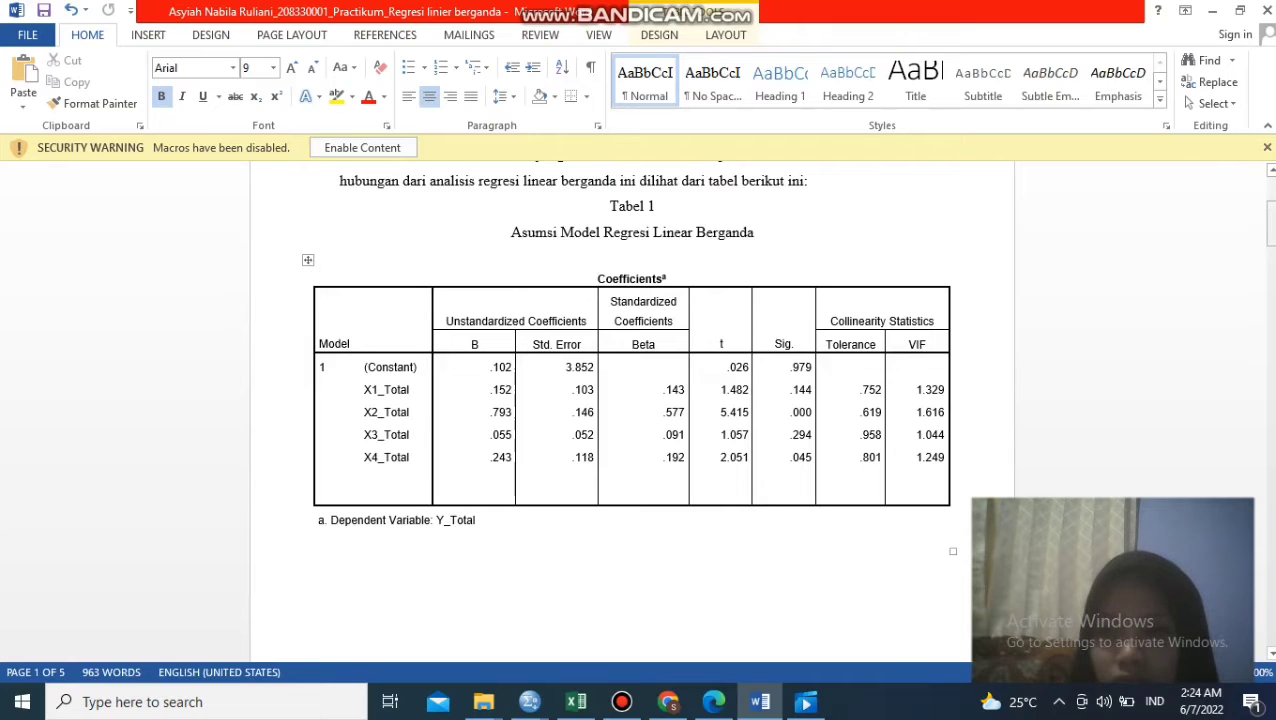
- Remove the surplus blank lines between the Coefficients table and the paragraph starting "Berdasarkan pada tabel 1"
mouse_move(1270, 225)
mouse_down()
mouse_move(1270, 281)
mouse_move(1270, 222)
mouse_move(1270, 250)
mouse_up()
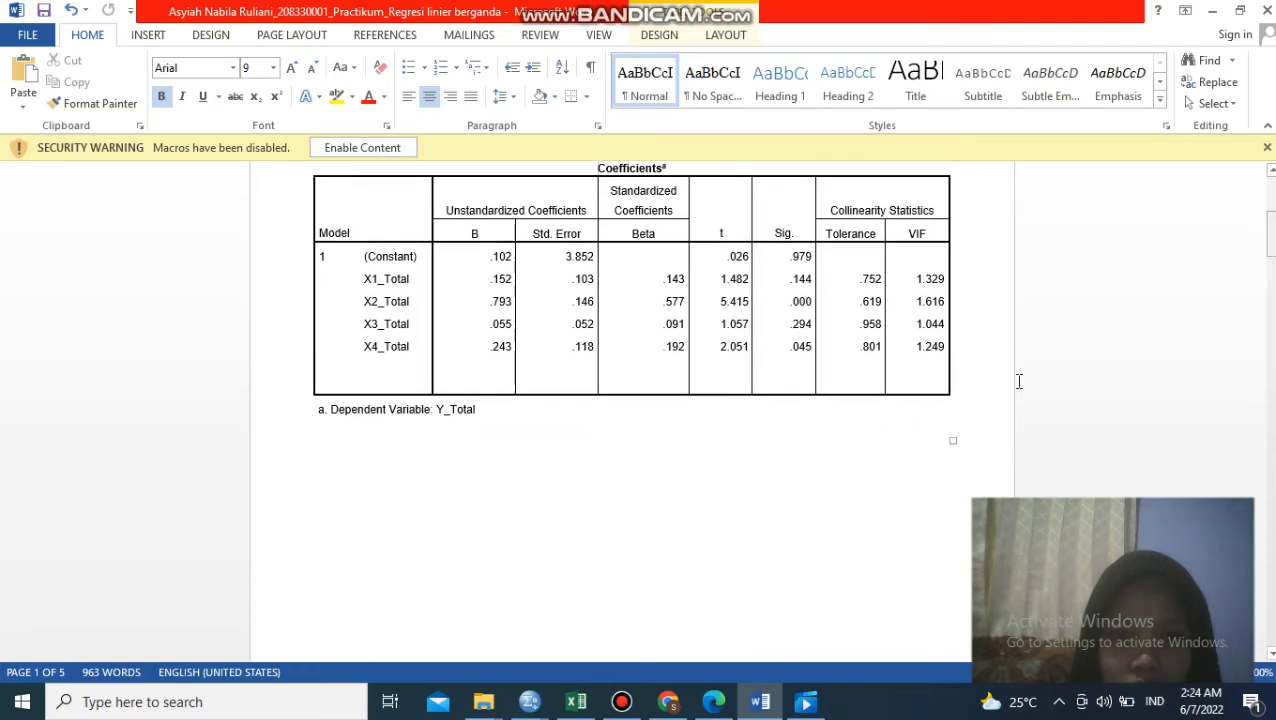
click(570, 632)
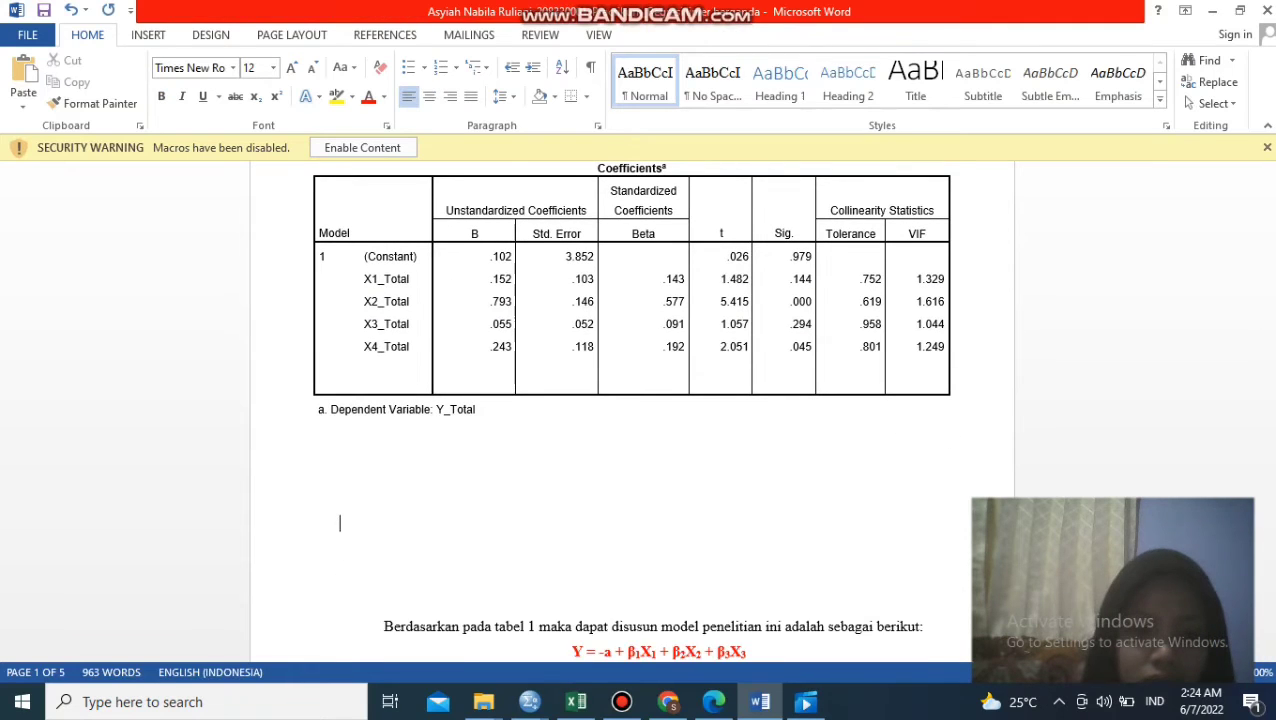
key(BackSpace)
key(BackSpace)
key(Delete)
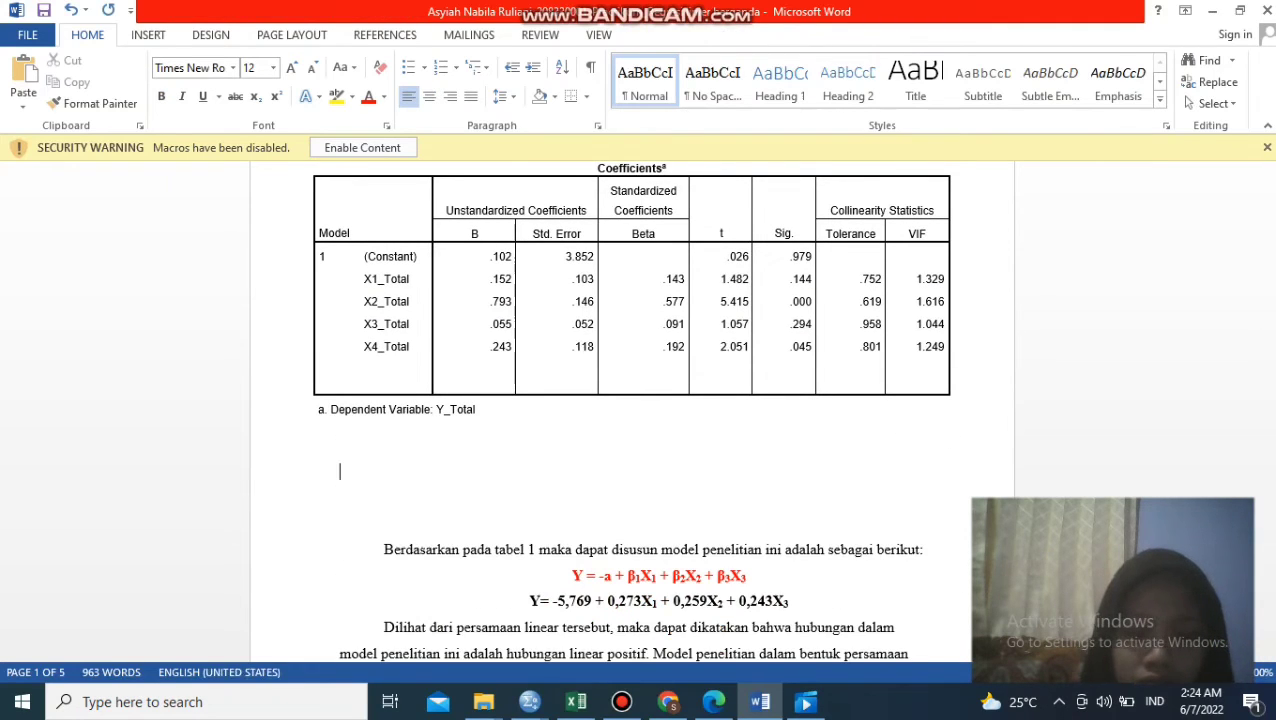
key(Delete)
key(Delete)
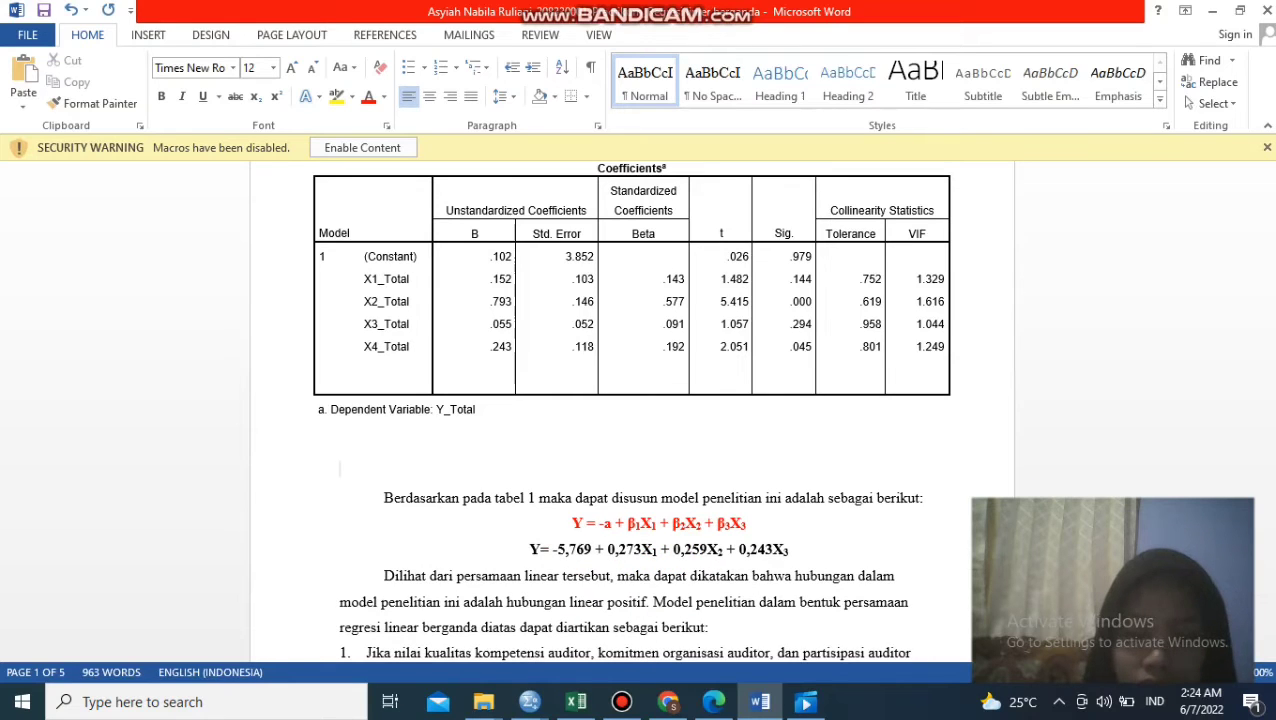
key(Down)
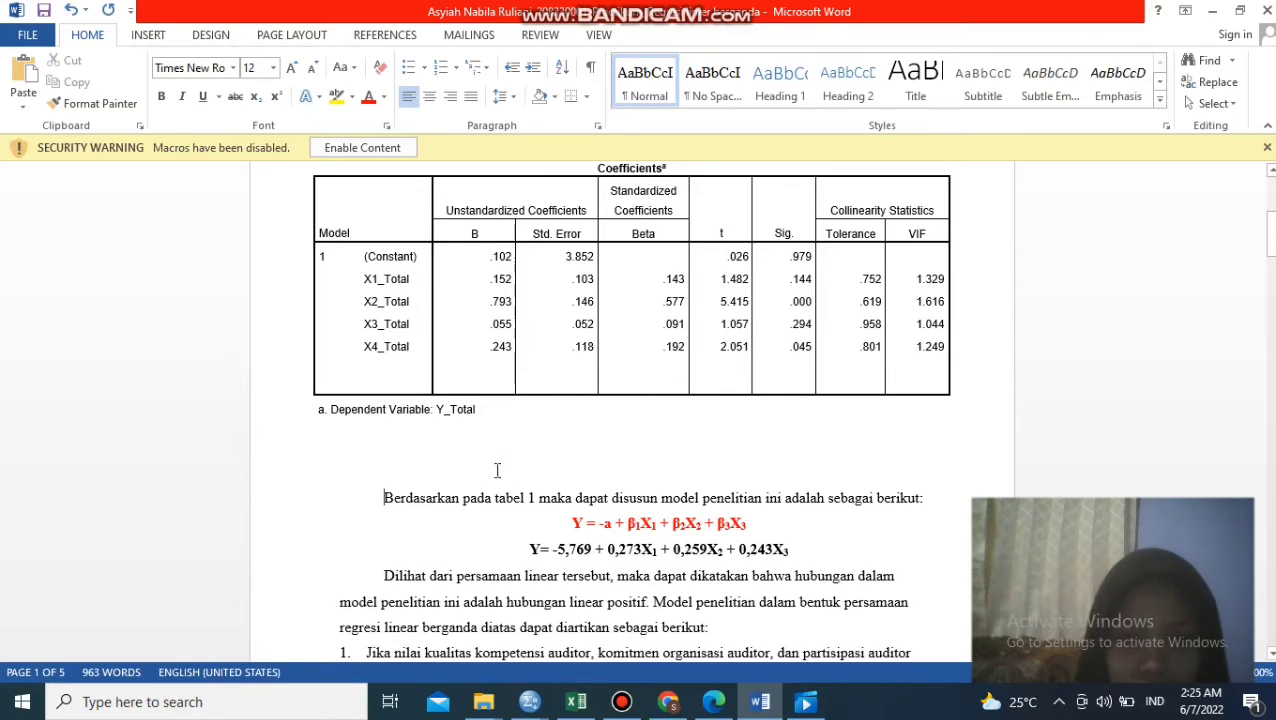
key(BackSpace)
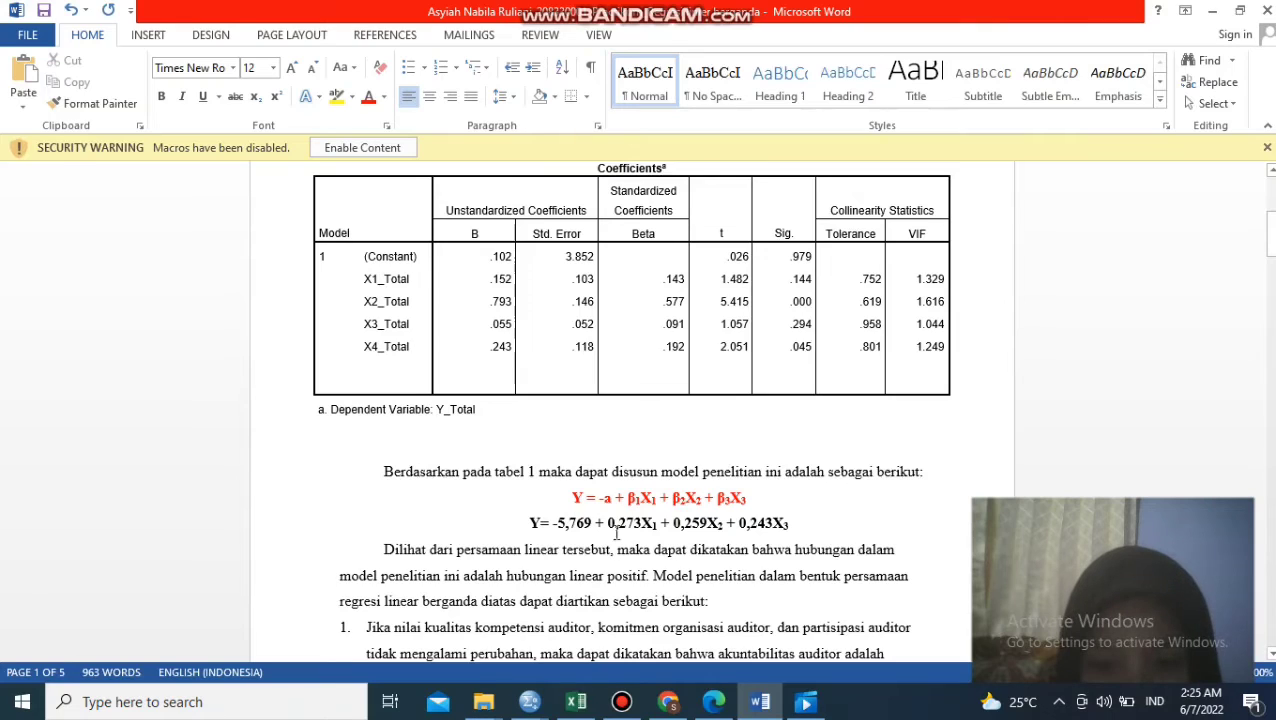
- Select the β3X3 term at the end of the red regression model equation
click(757, 499)
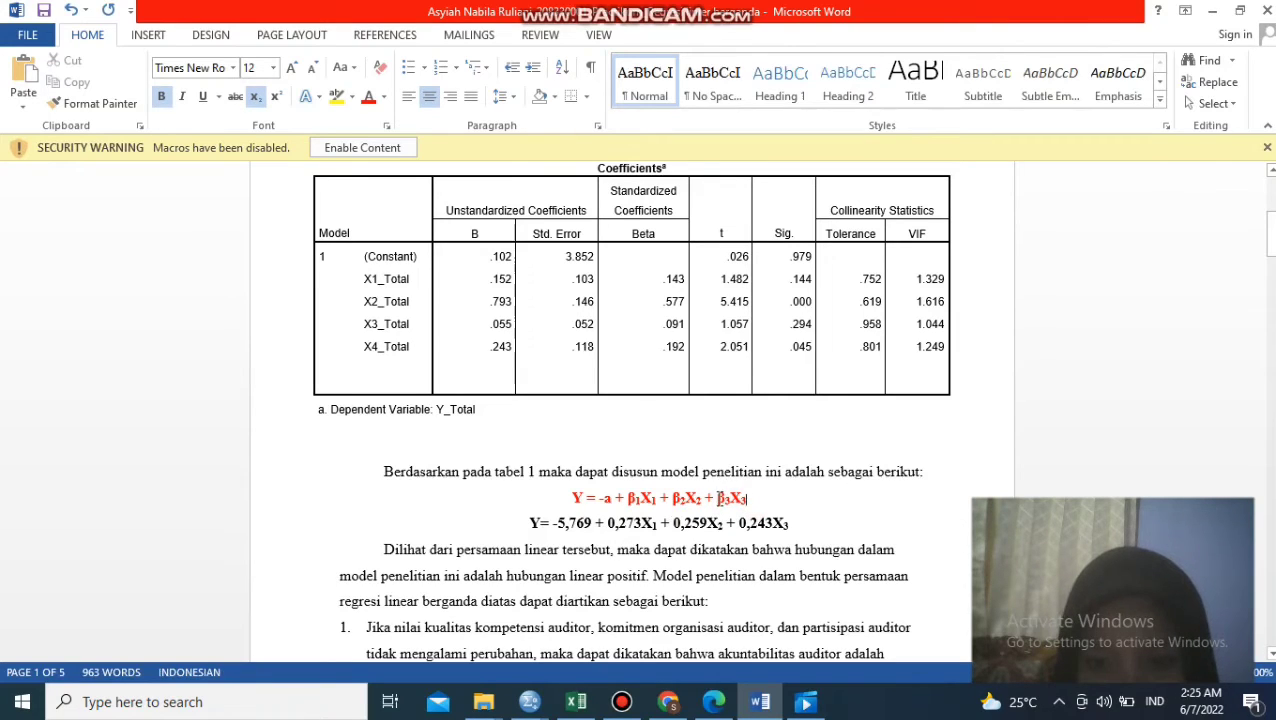
drag(719, 498, 730, 497)
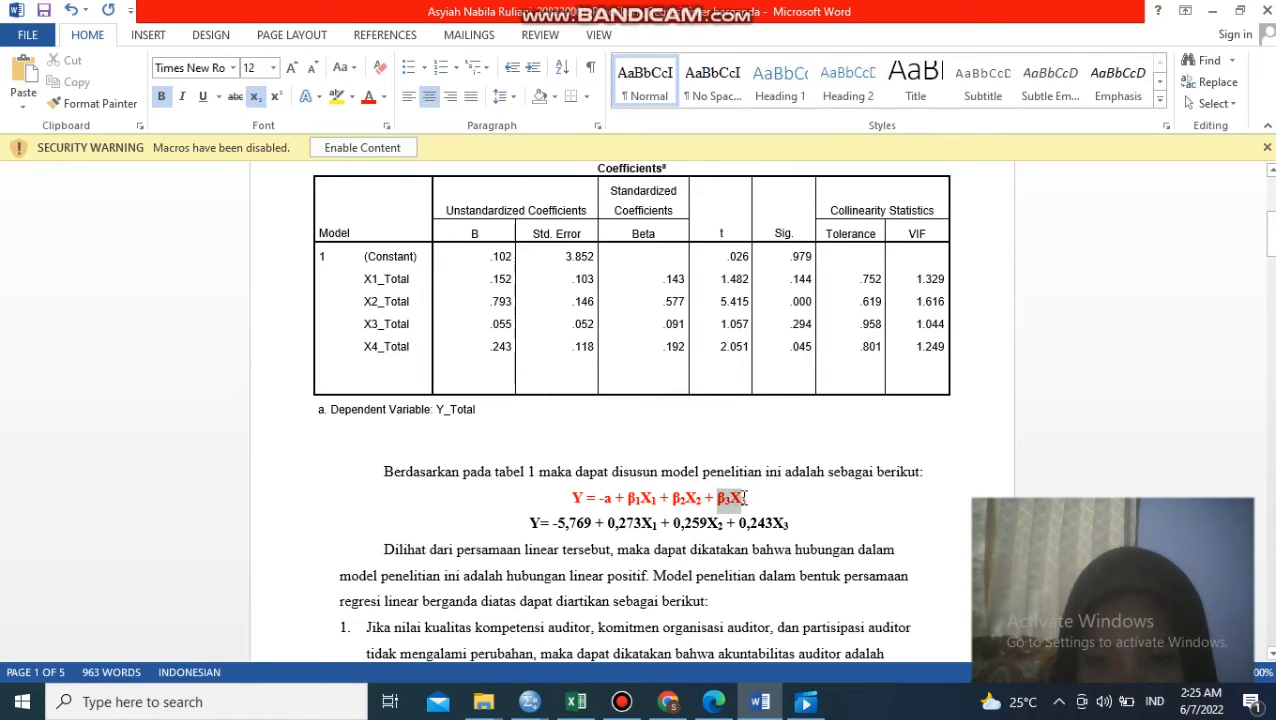